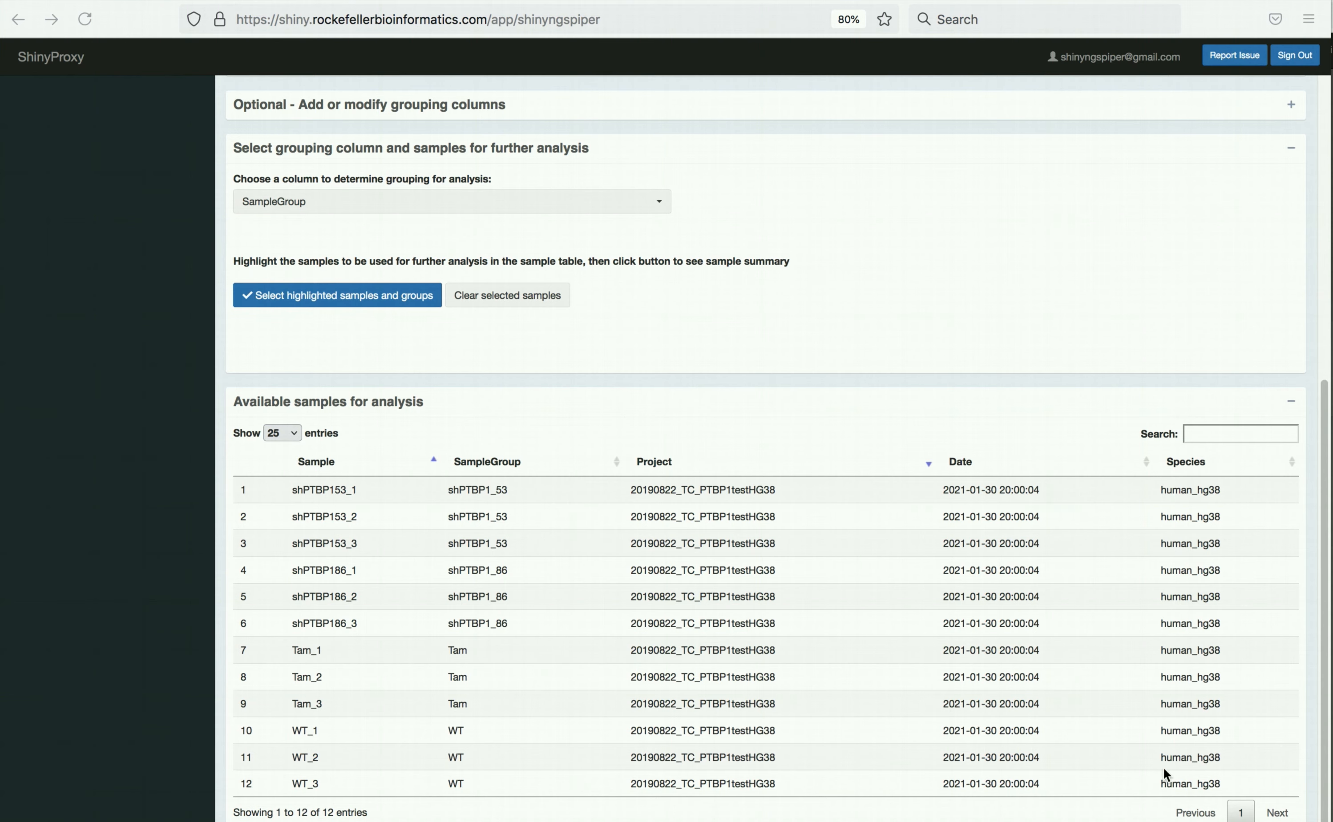
# - Look through the File Download/IGV Links, Quality Control, Differential Gene Expression, Functional Analysis and Reports sections in order
pyautogui.scroll(5, 1182, 718)
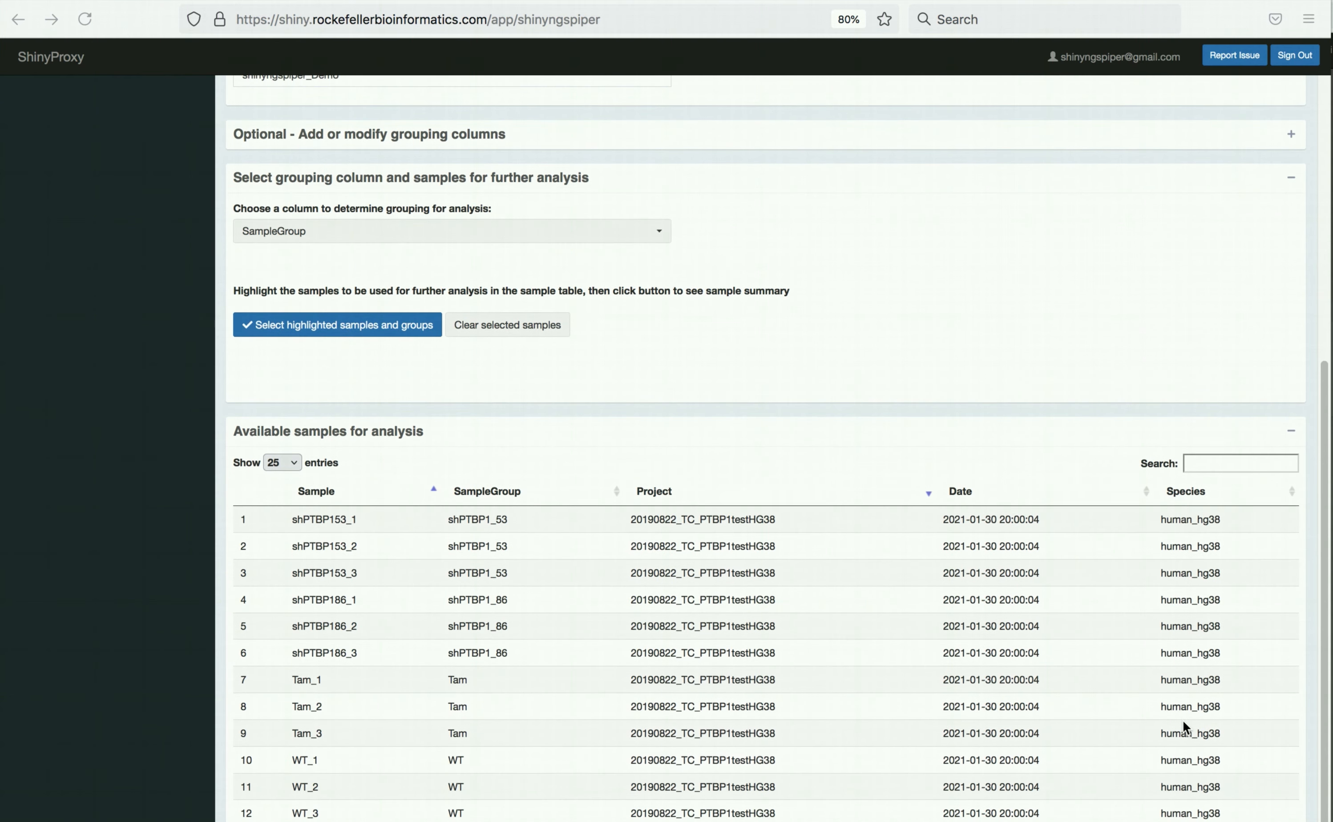
pyautogui.scroll(1, 1182, 719)
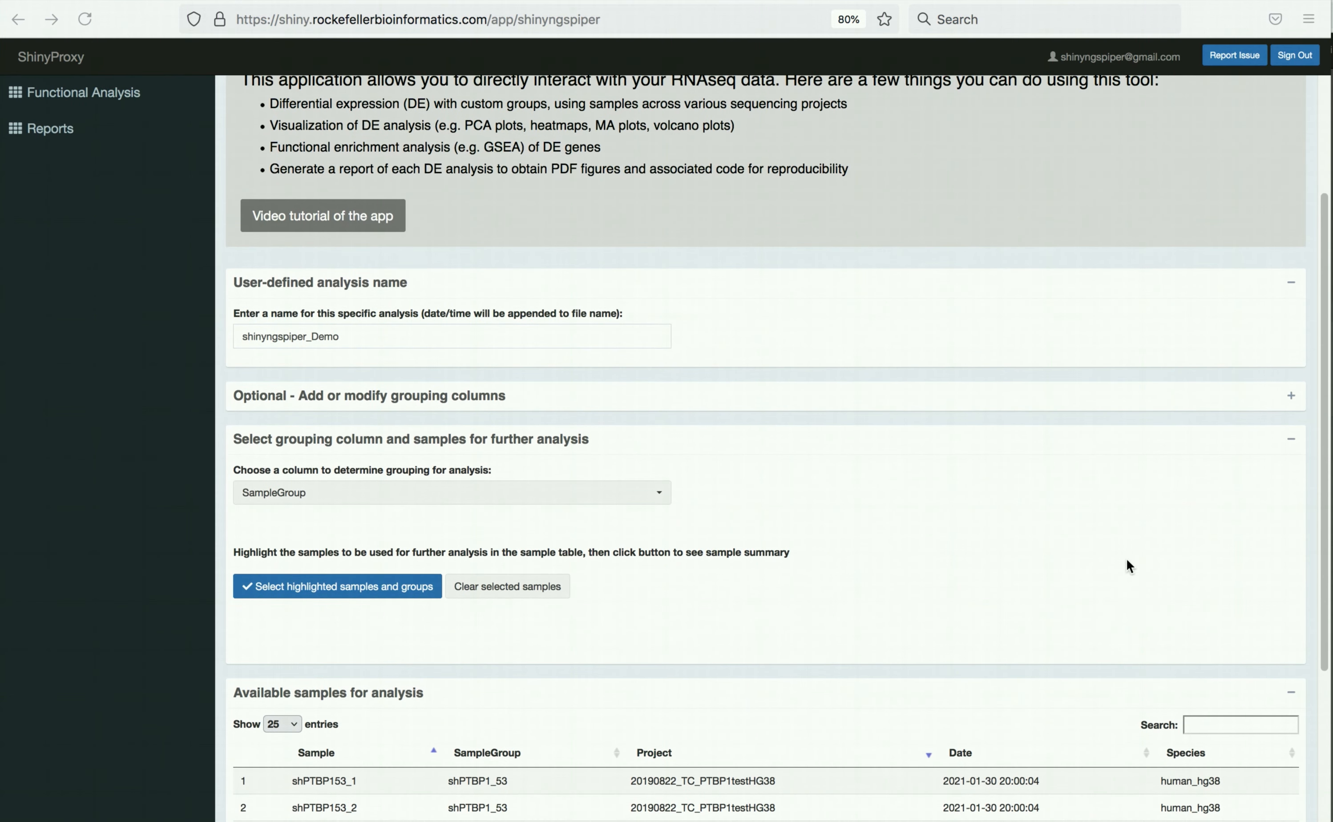
pyautogui.scroll(4, 612, 576)
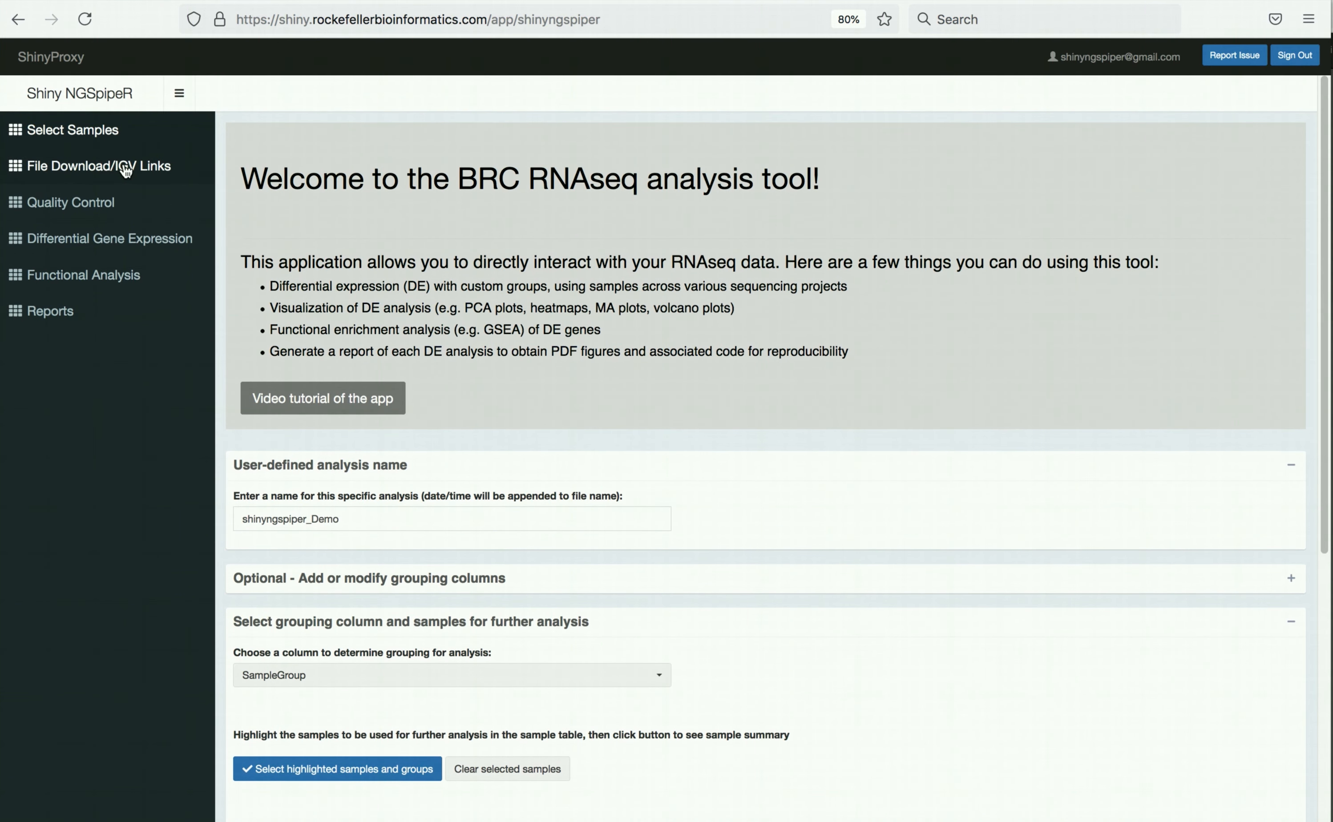
pyautogui.click(126, 171)
pyautogui.click(97, 207)
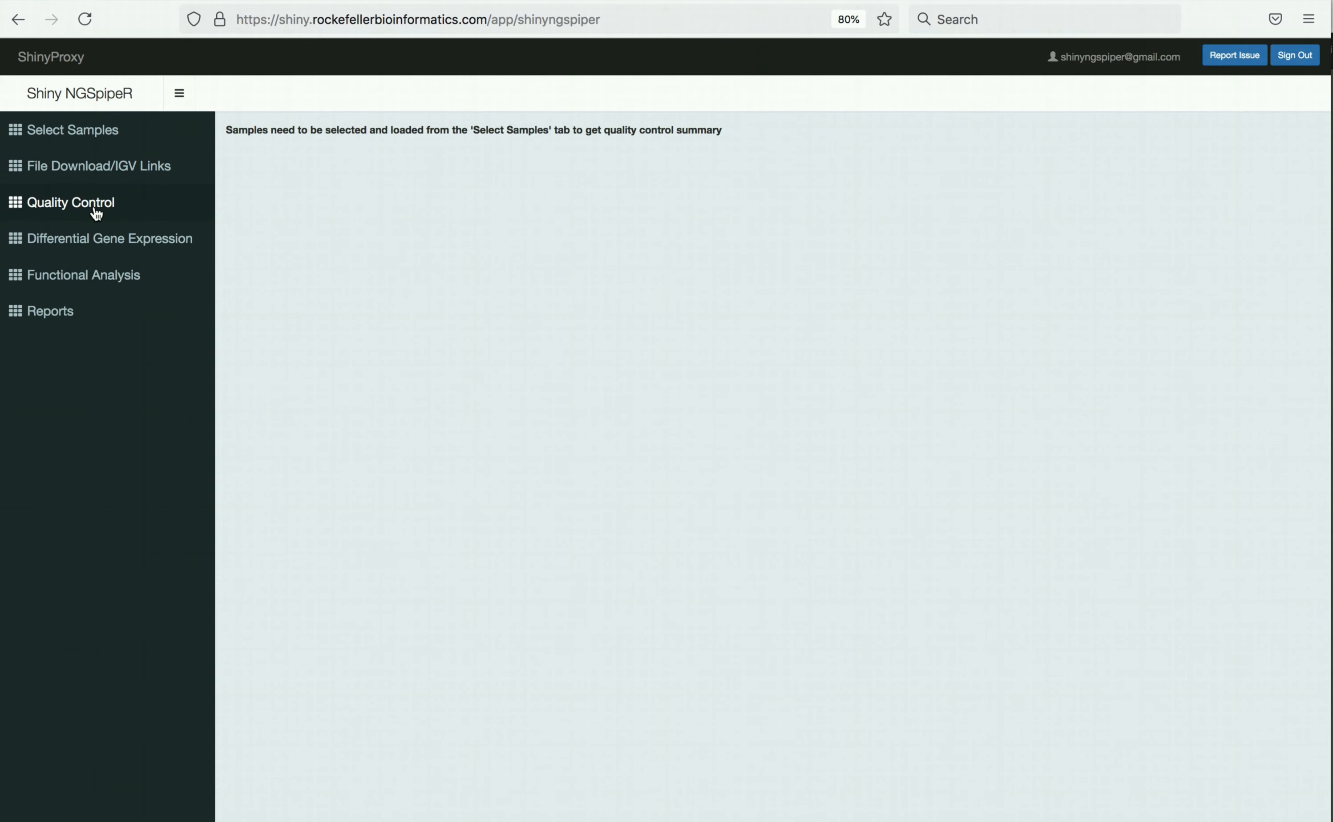
pyautogui.click(98, 240)
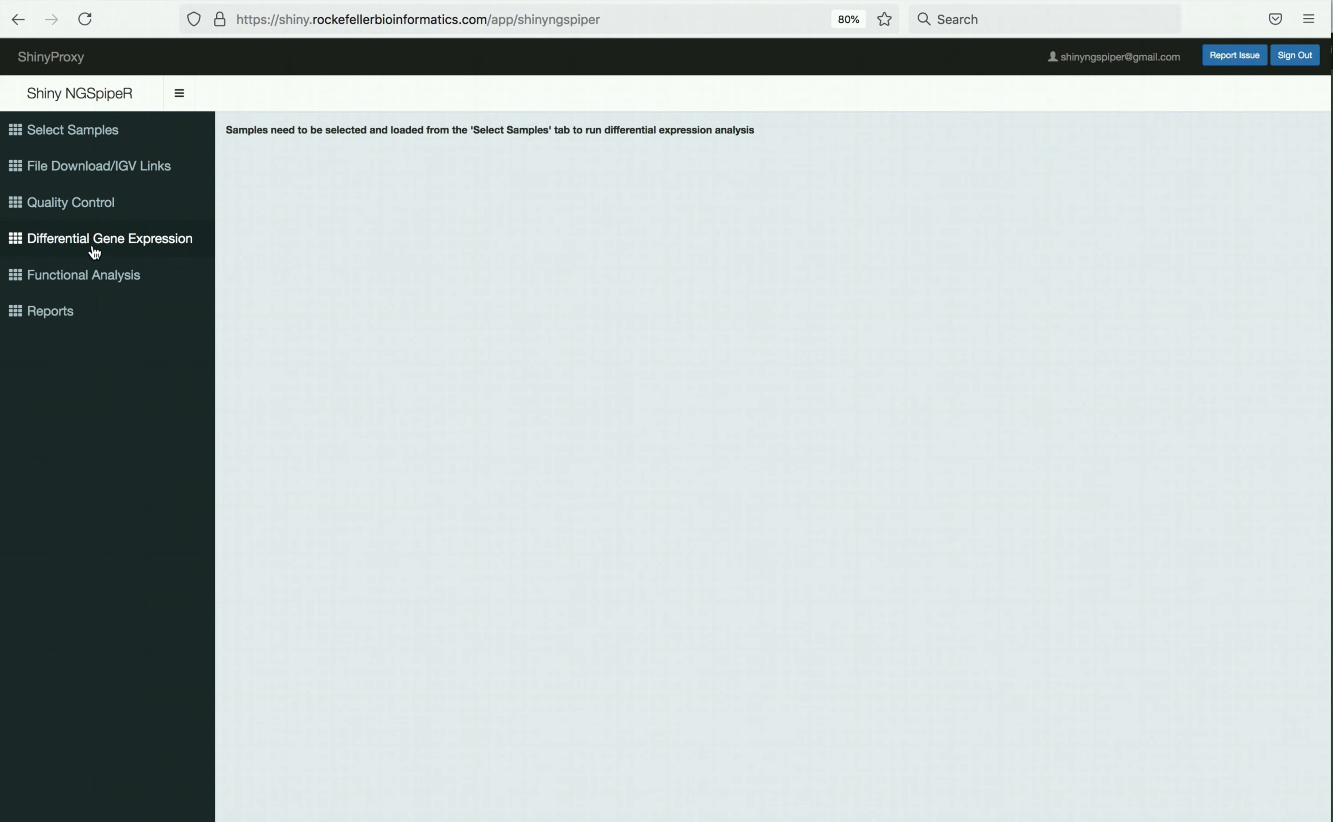
pyautogui.click(91, 276)
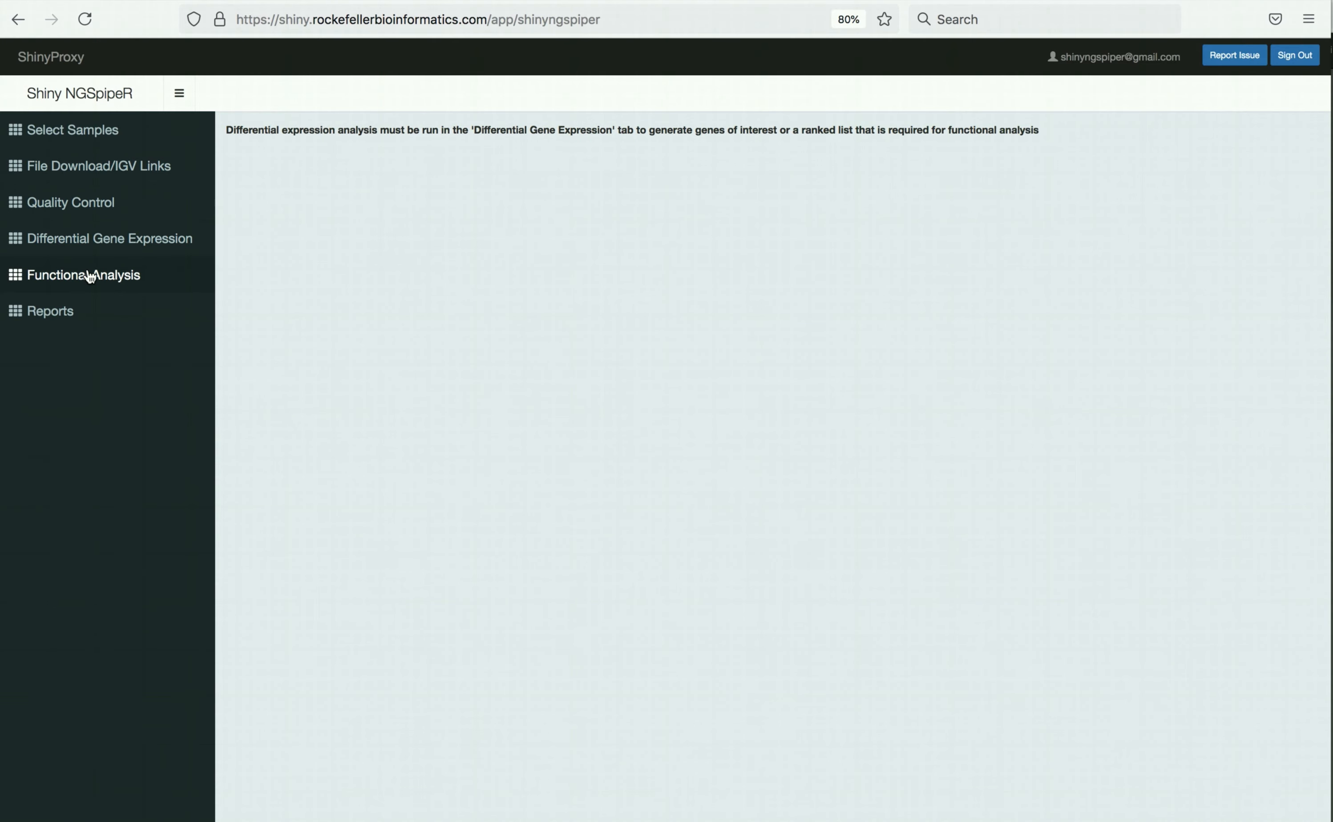
pyautogui.click(61, 311)
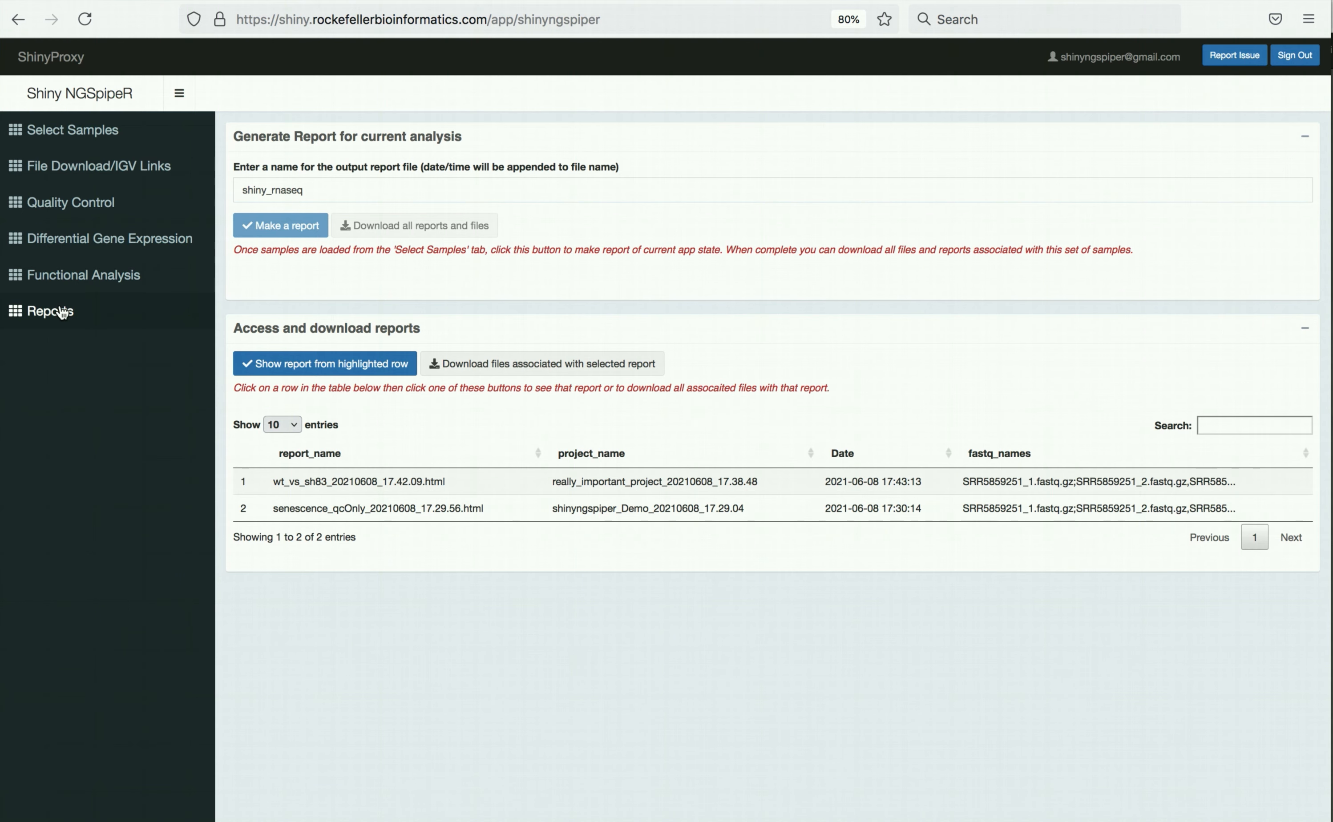
# - Revisit the analysis sections in reverse order from Functional Analysis and return to Select Samples
pyautogui.click(78, 275)
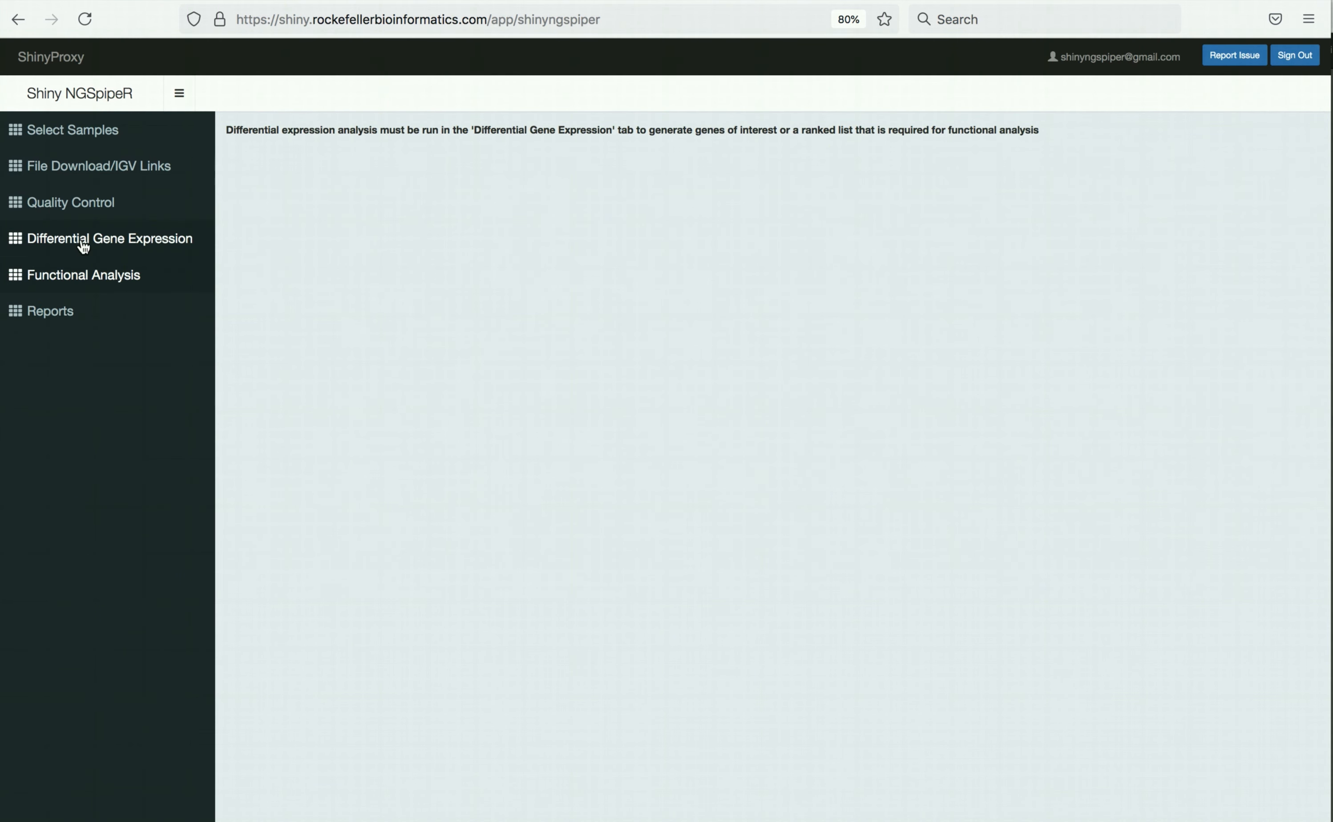
pyautogui.click(83, 242)
pyautogui.click(84, 204)
pyautogui.click(85, 174)
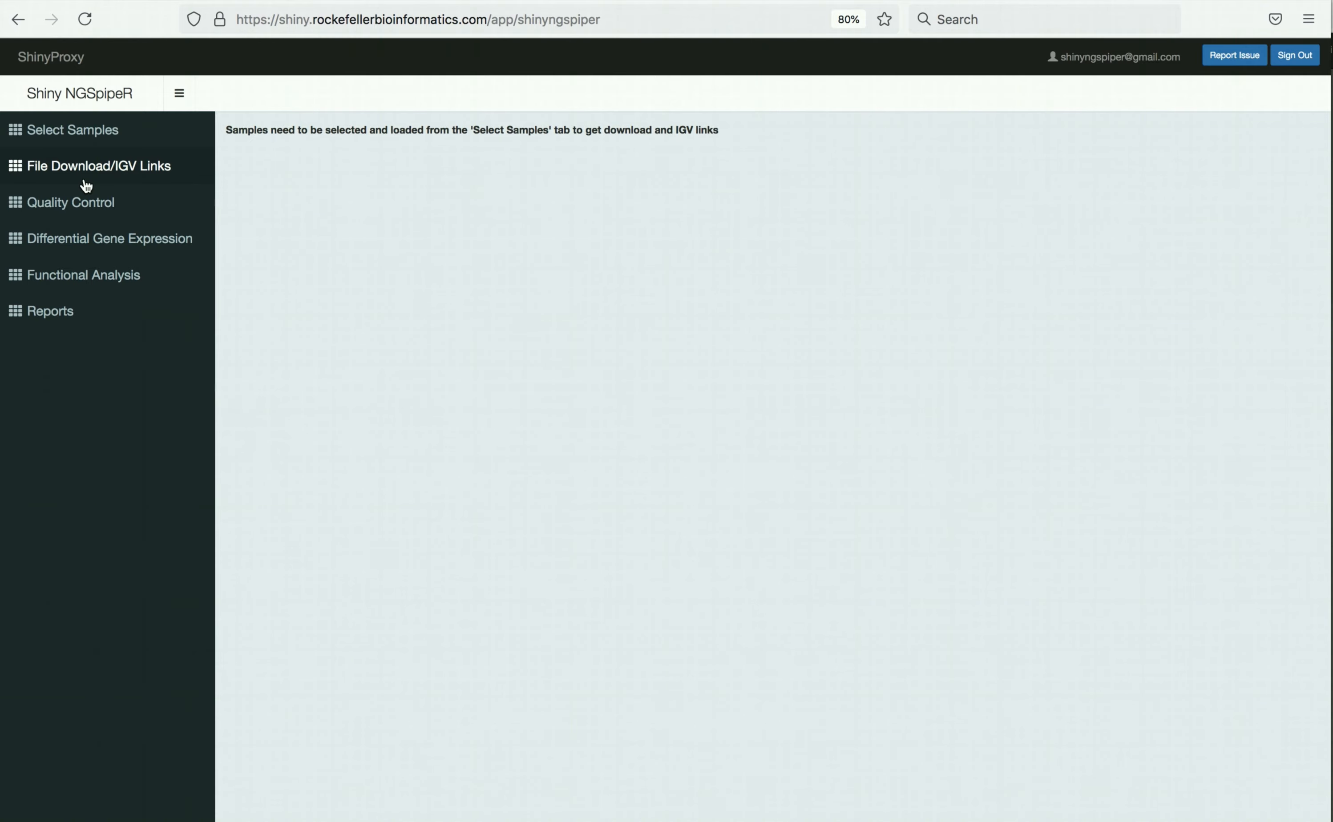
pyautogui.click(87, 130)
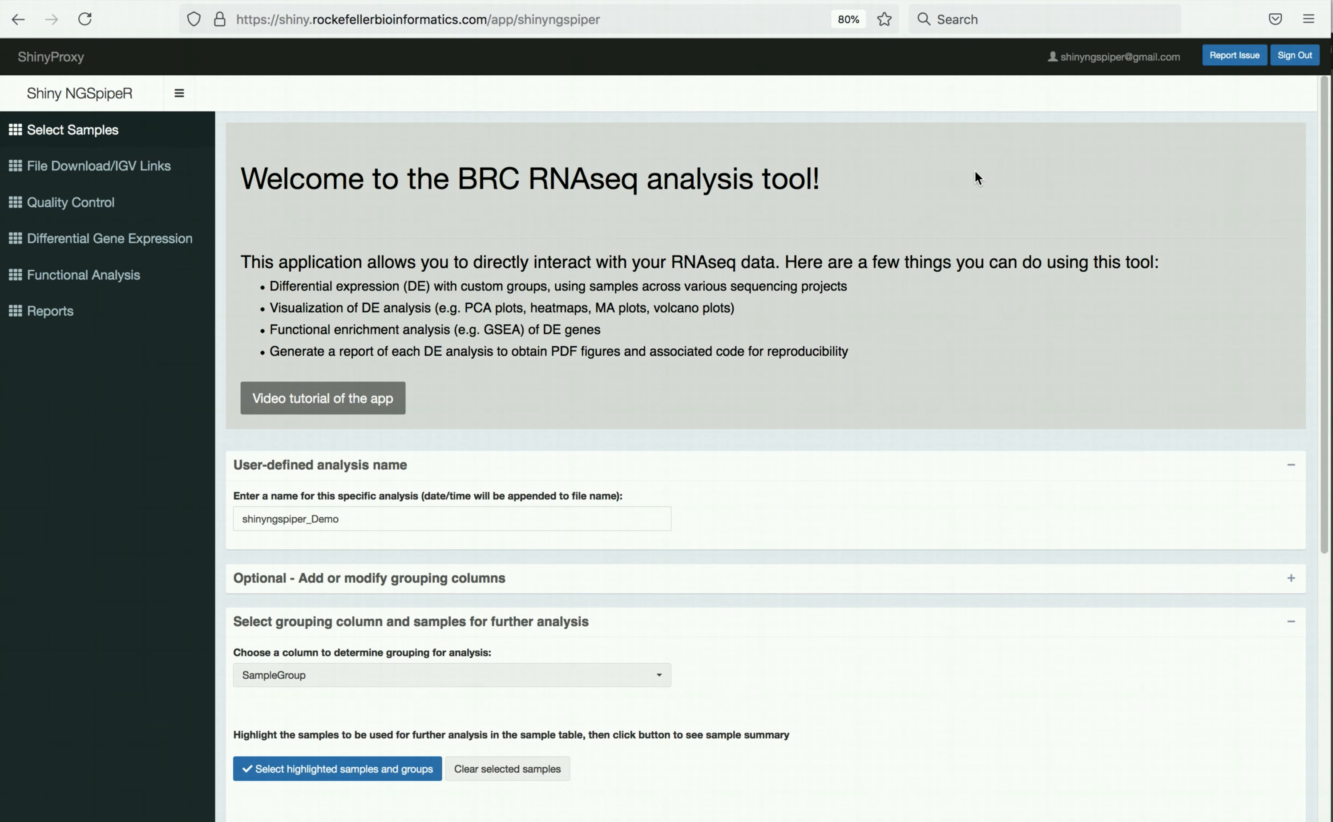
# - Open the issue report form and dismiss it without submitting a message
pyautogui.click(1237, 56)
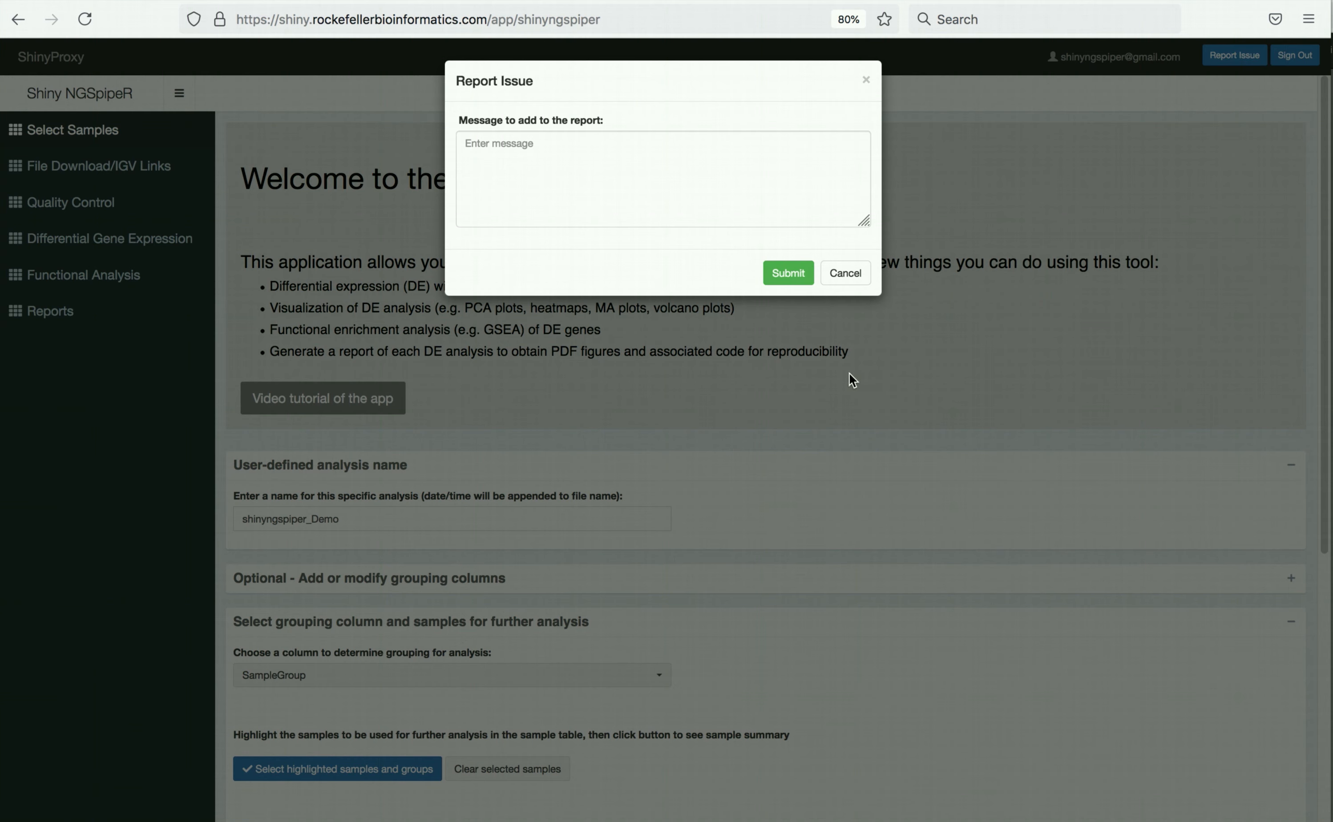
pyautogui.click(841, 276)
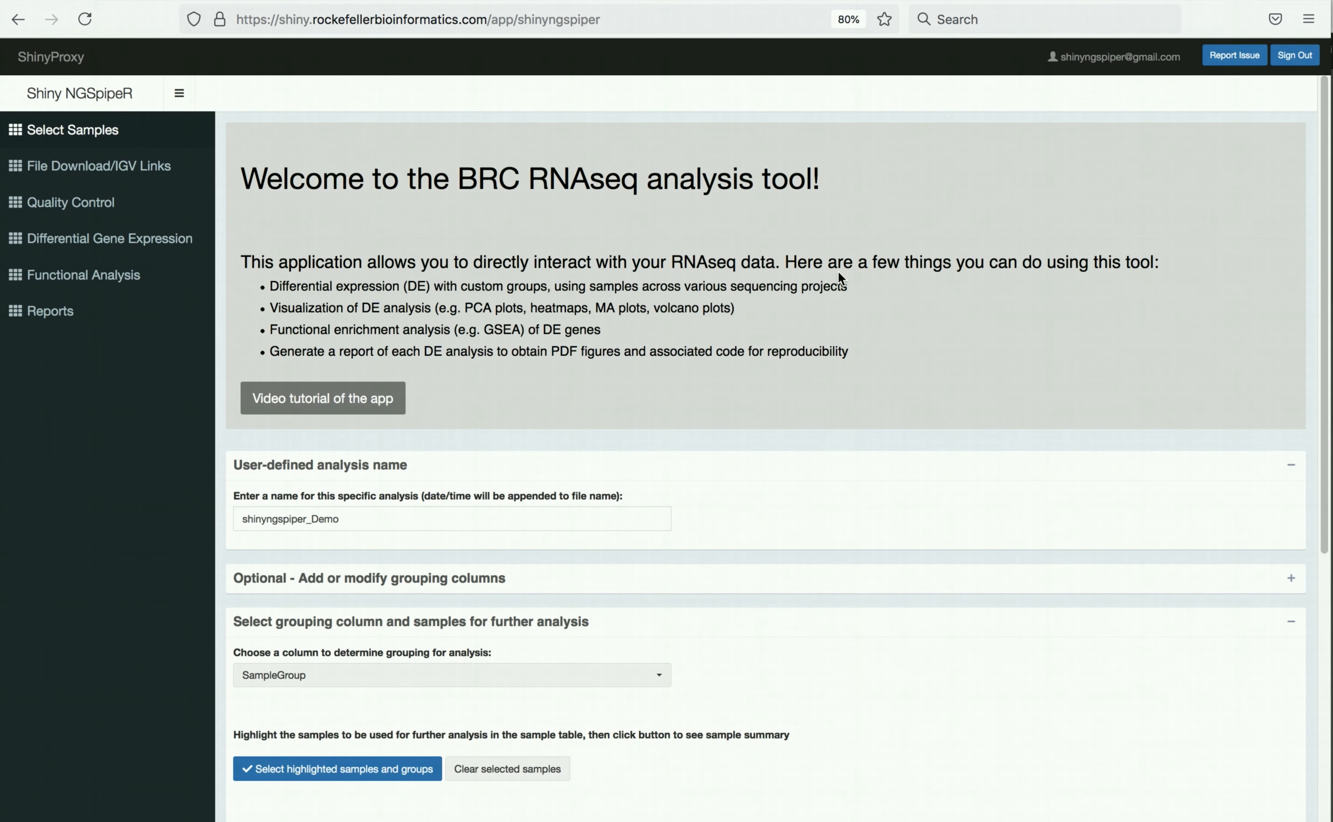
# - Check the page-length options of the available samples table, keep 25 entries, and briefly filter the table for "wt" before clearing the search
pyautogui.scroll(-10, 636, 320)
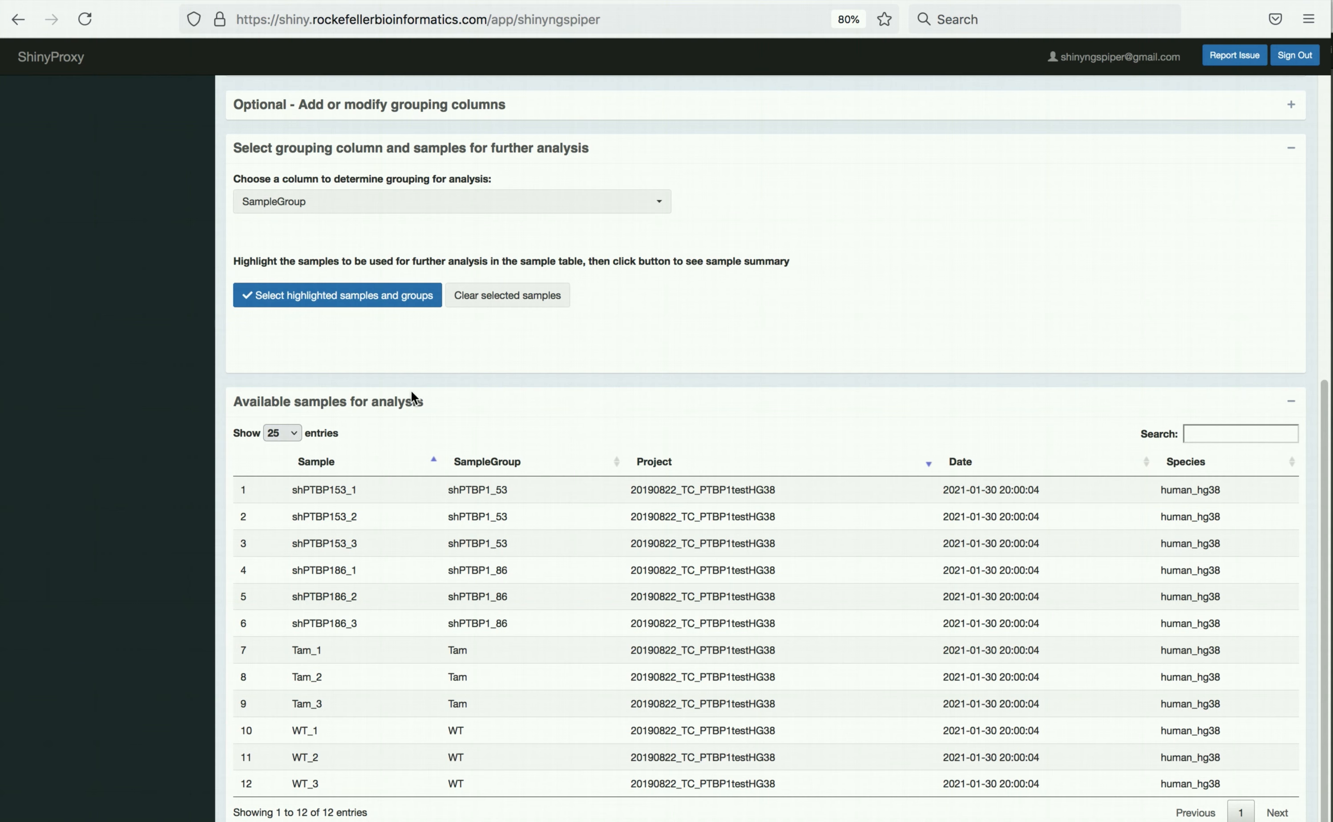
pyautogui.click(294, 432)
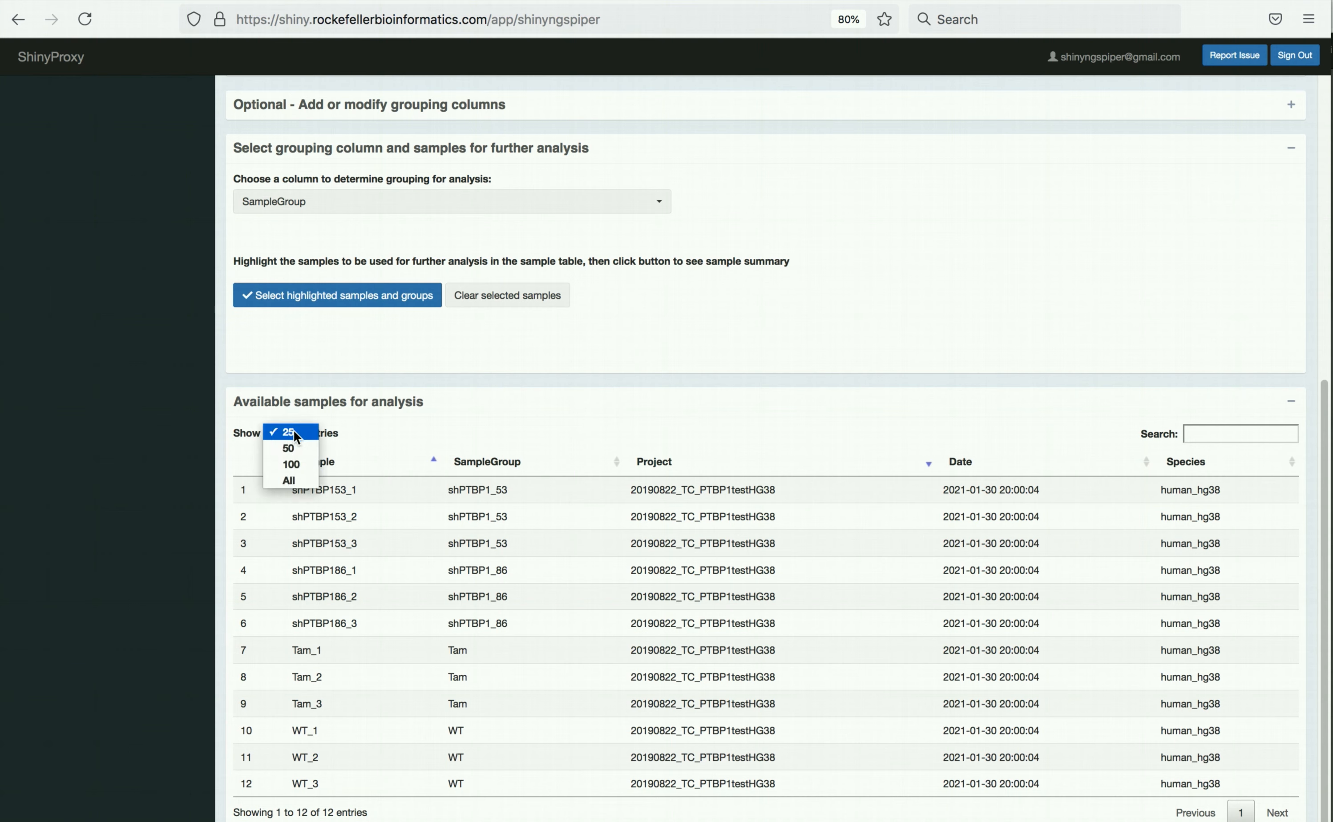
pyautogui.click(293, 430)
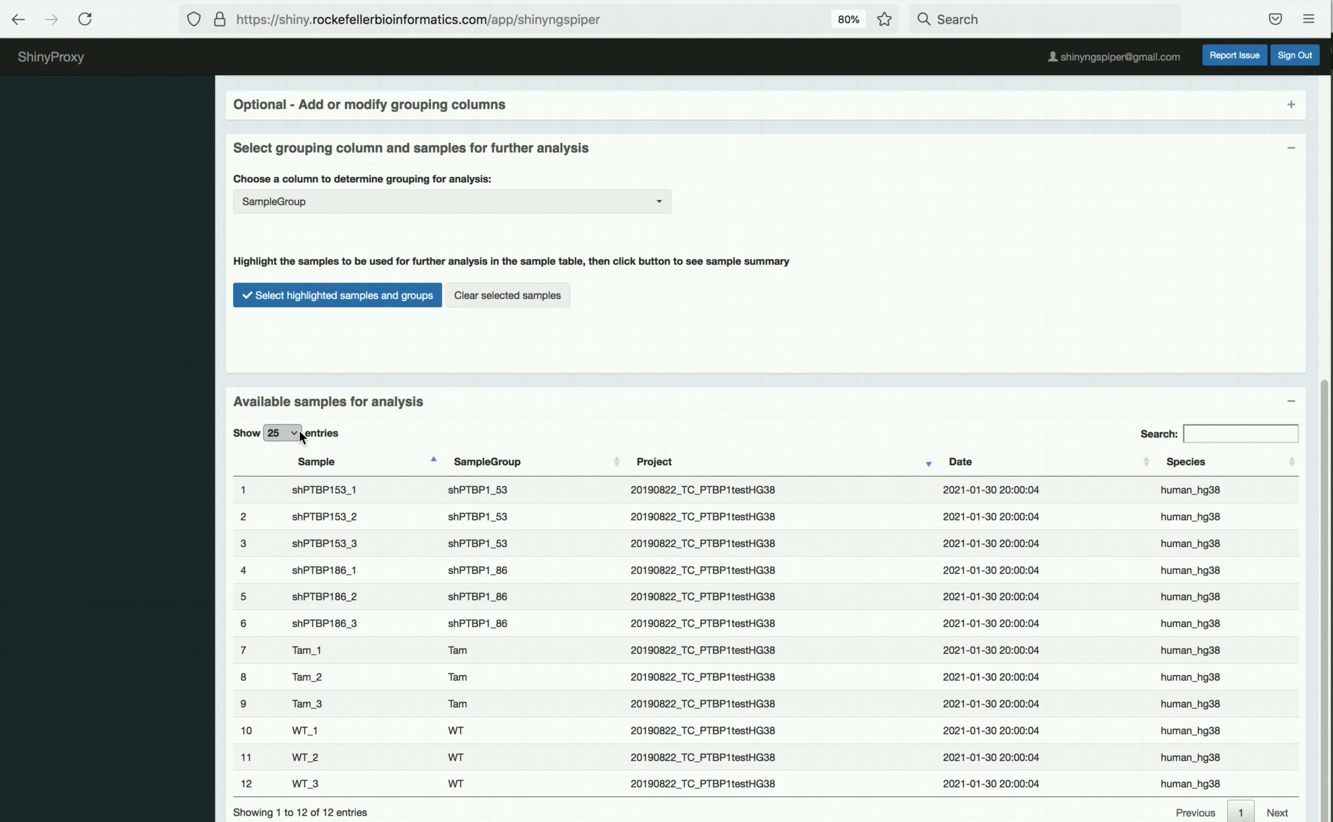
pyautogui.click(1197, 433)
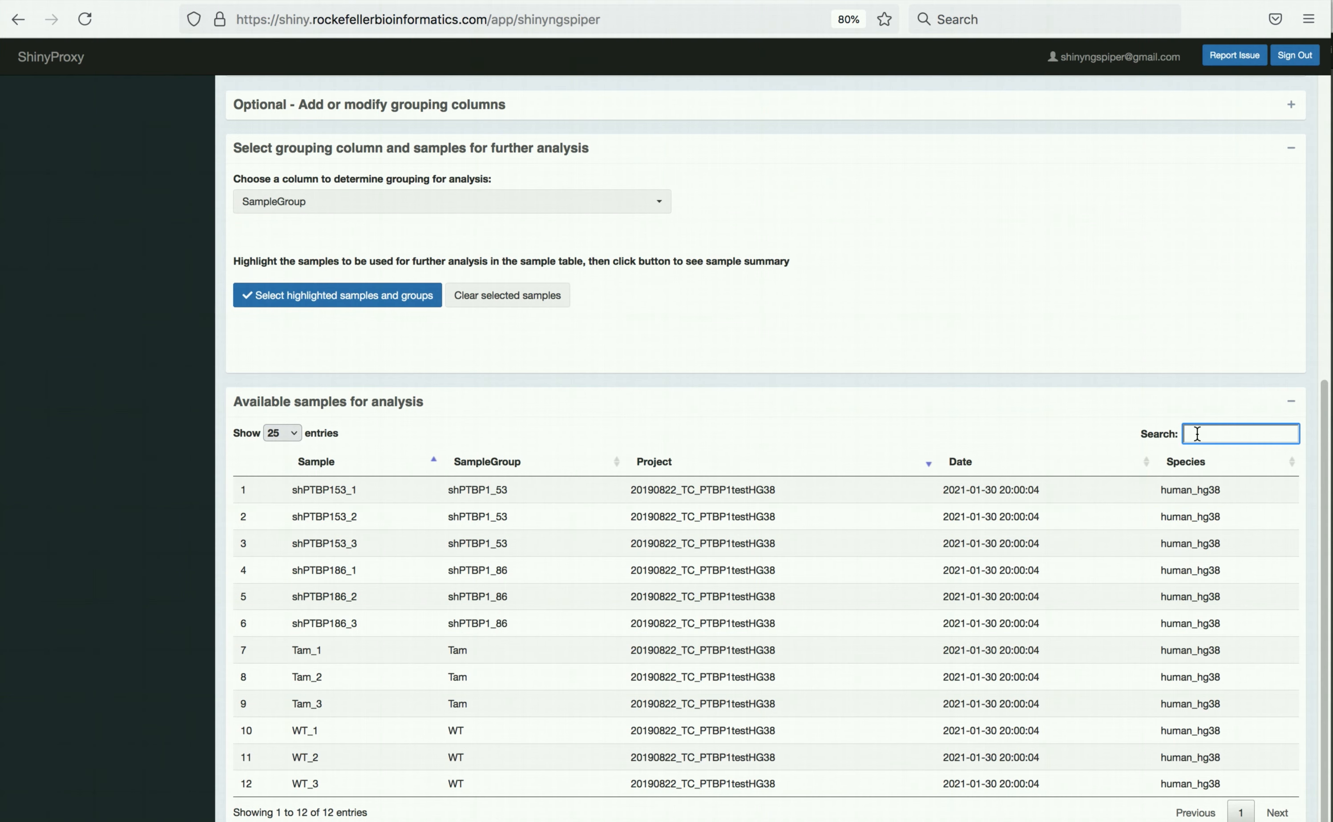
pyautogui.write('wt')
pyautogui.press('BackSpace')
pyautogui.press('BackSpace')
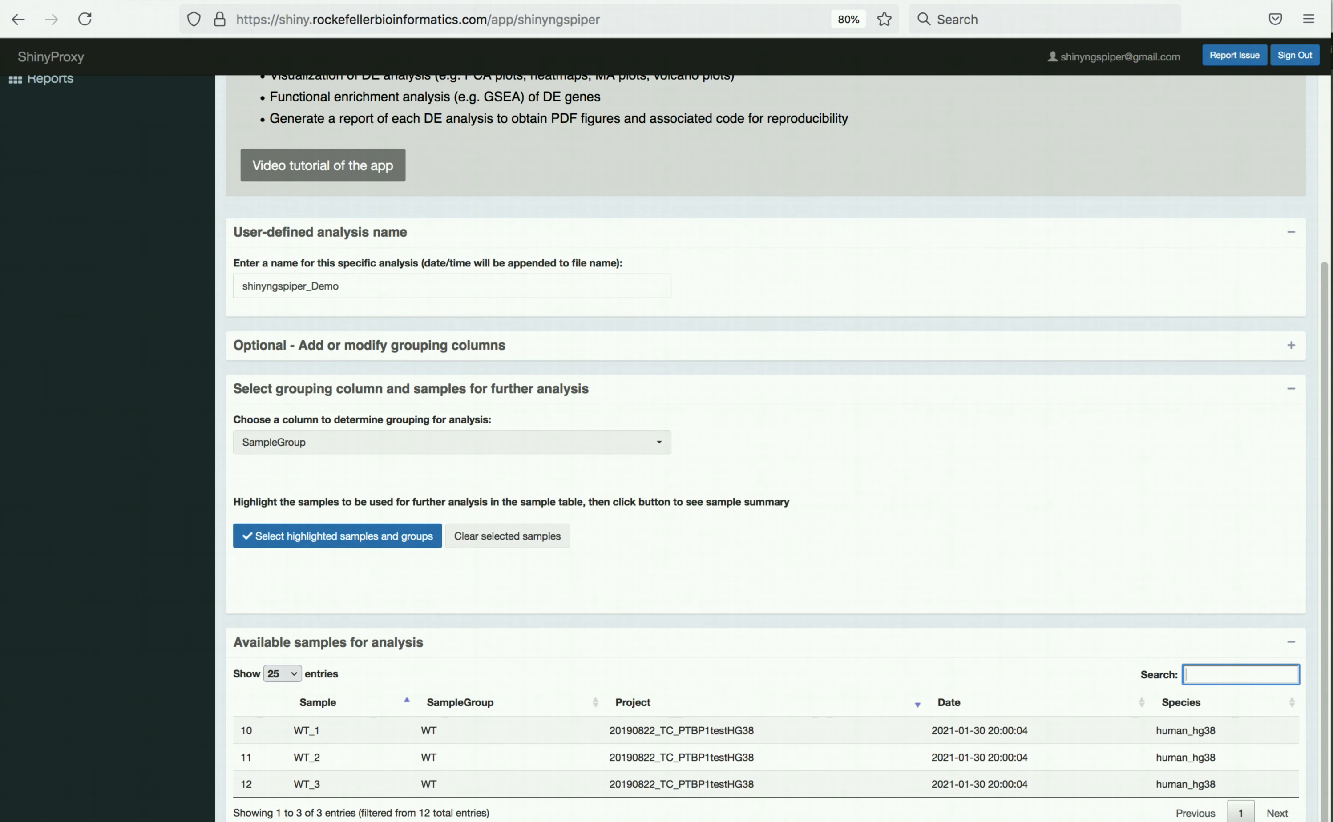
pyautogui.scroll(-4, 673, 435)
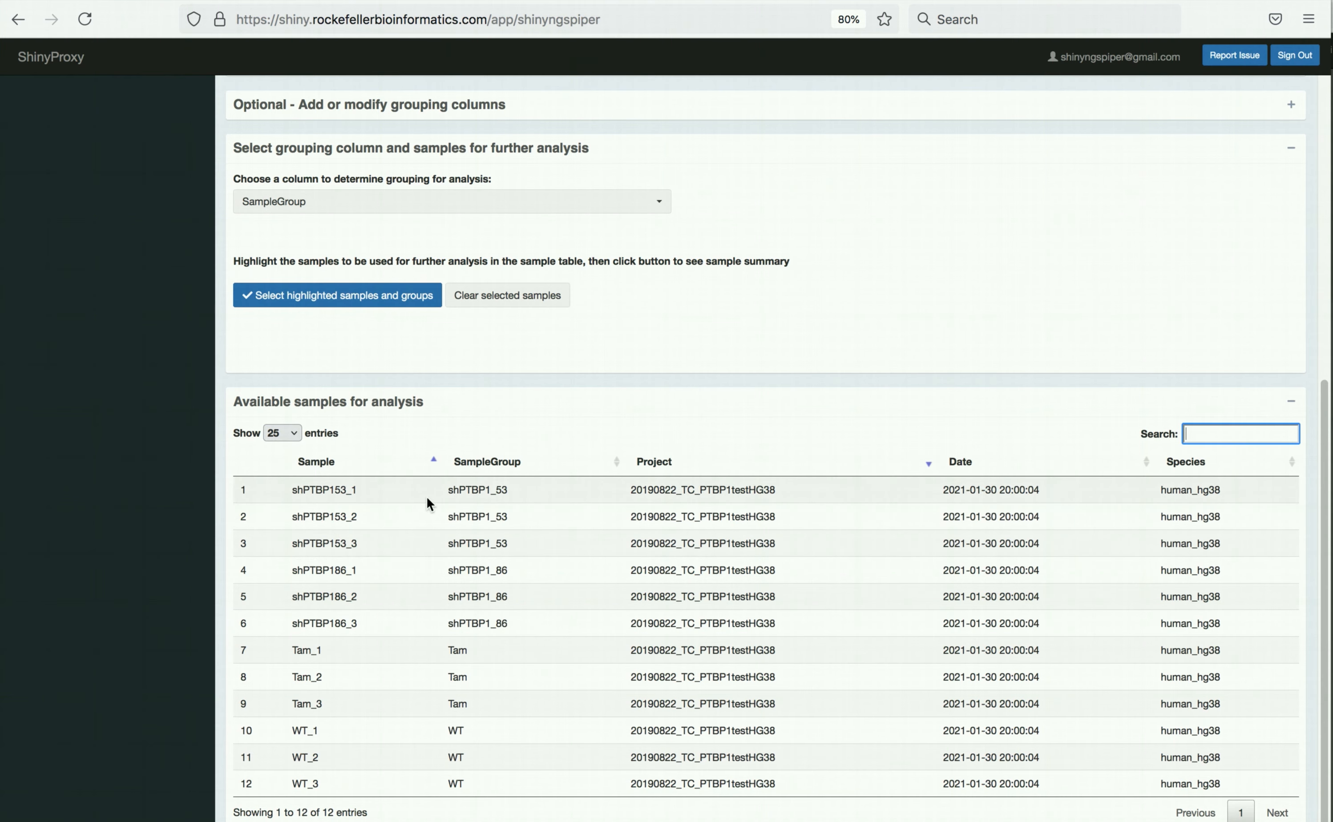
# - Highlight all samples from shPTBP153_1 to WT_3 in the available samples table
pyautogui.scroll(2, 427, 500)
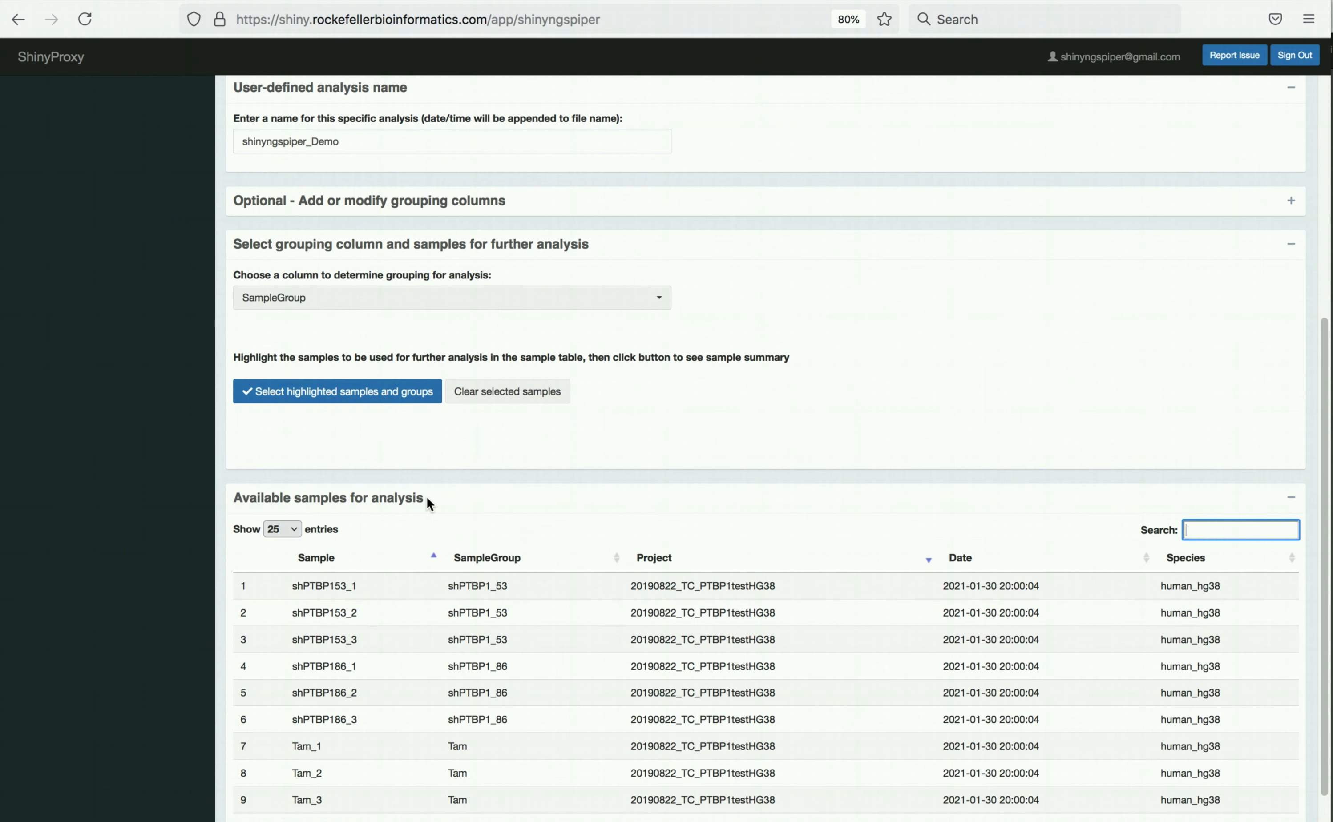
pyautogui.scroll(5, 428, 499)
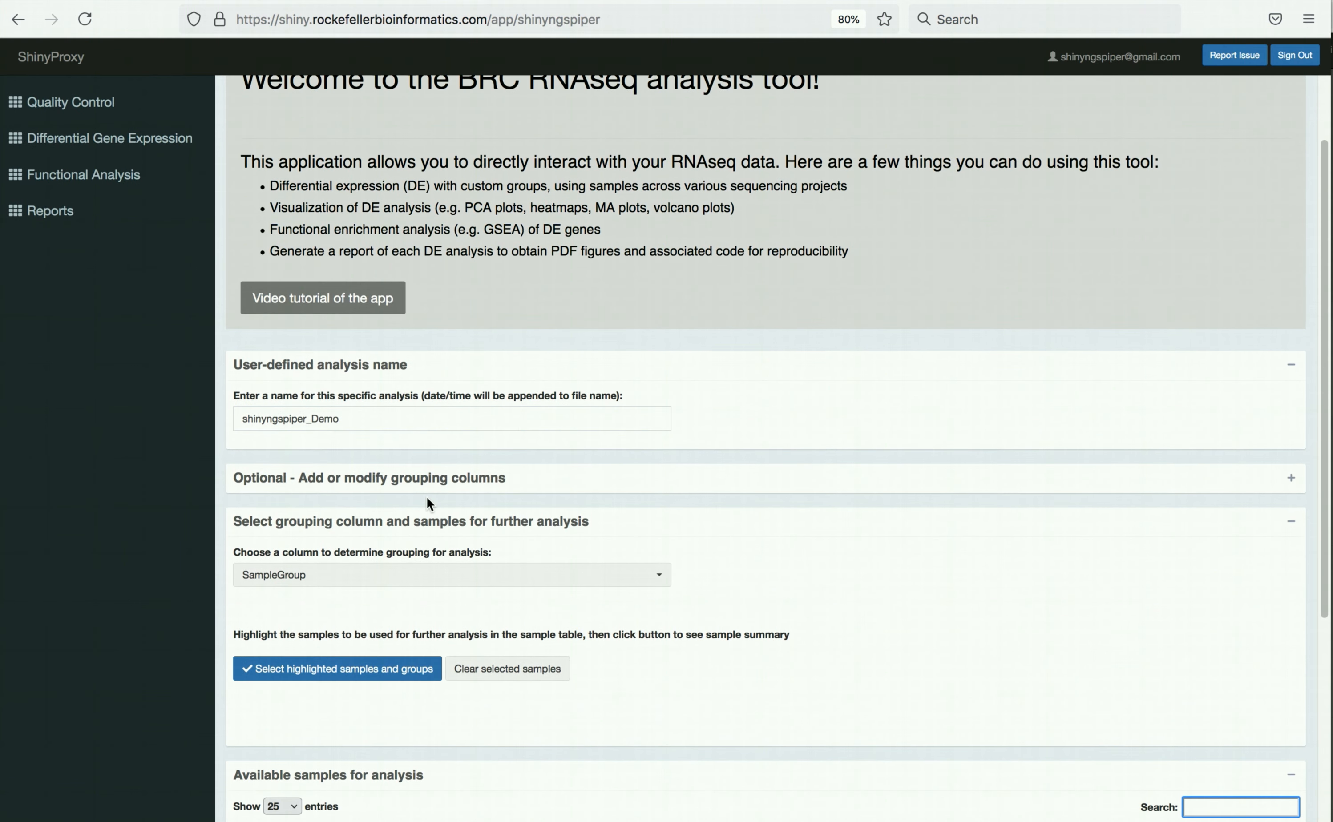
pyautogui.scroll(1, 426, 497)
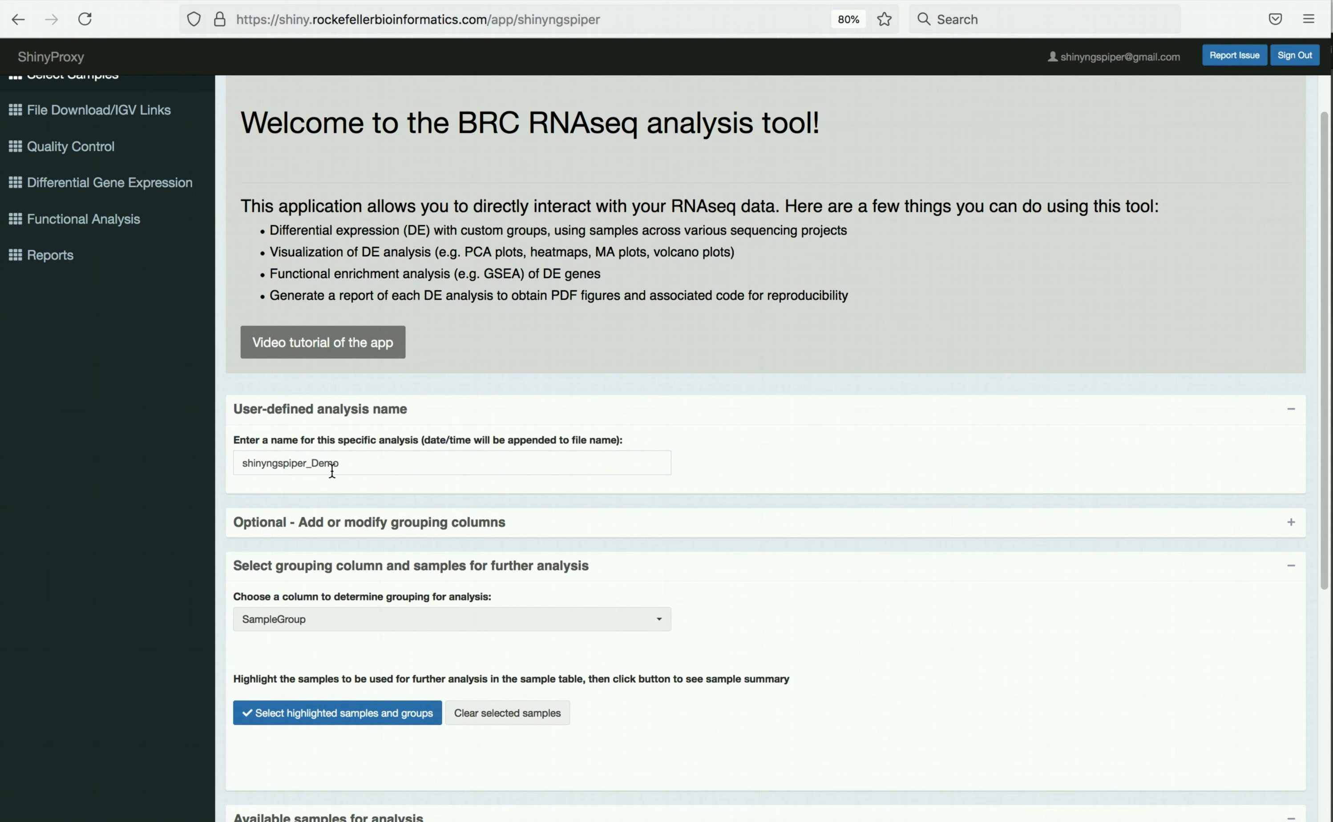
pyautogui.scroll(-2, 317, 504)
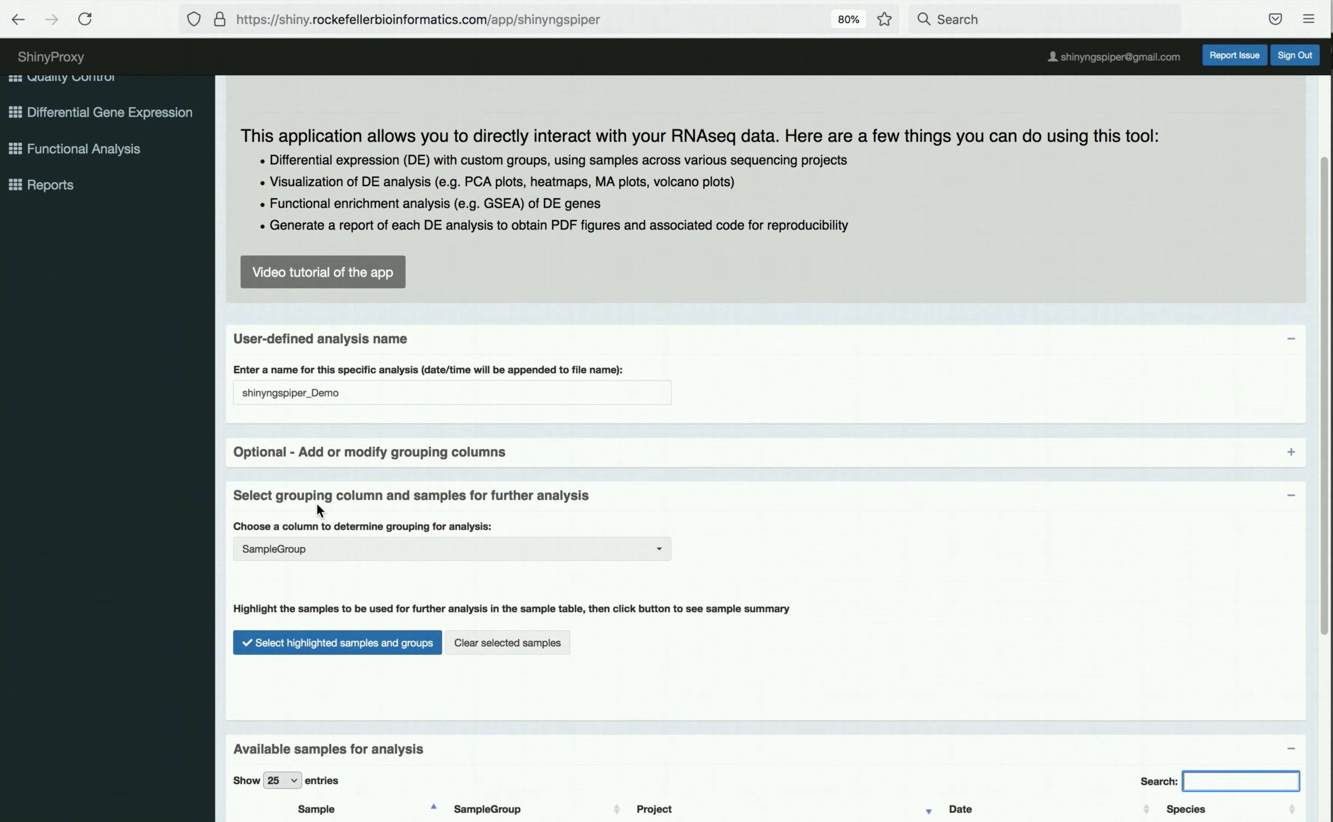
pyautogui.scroll(-5, 319, 512)
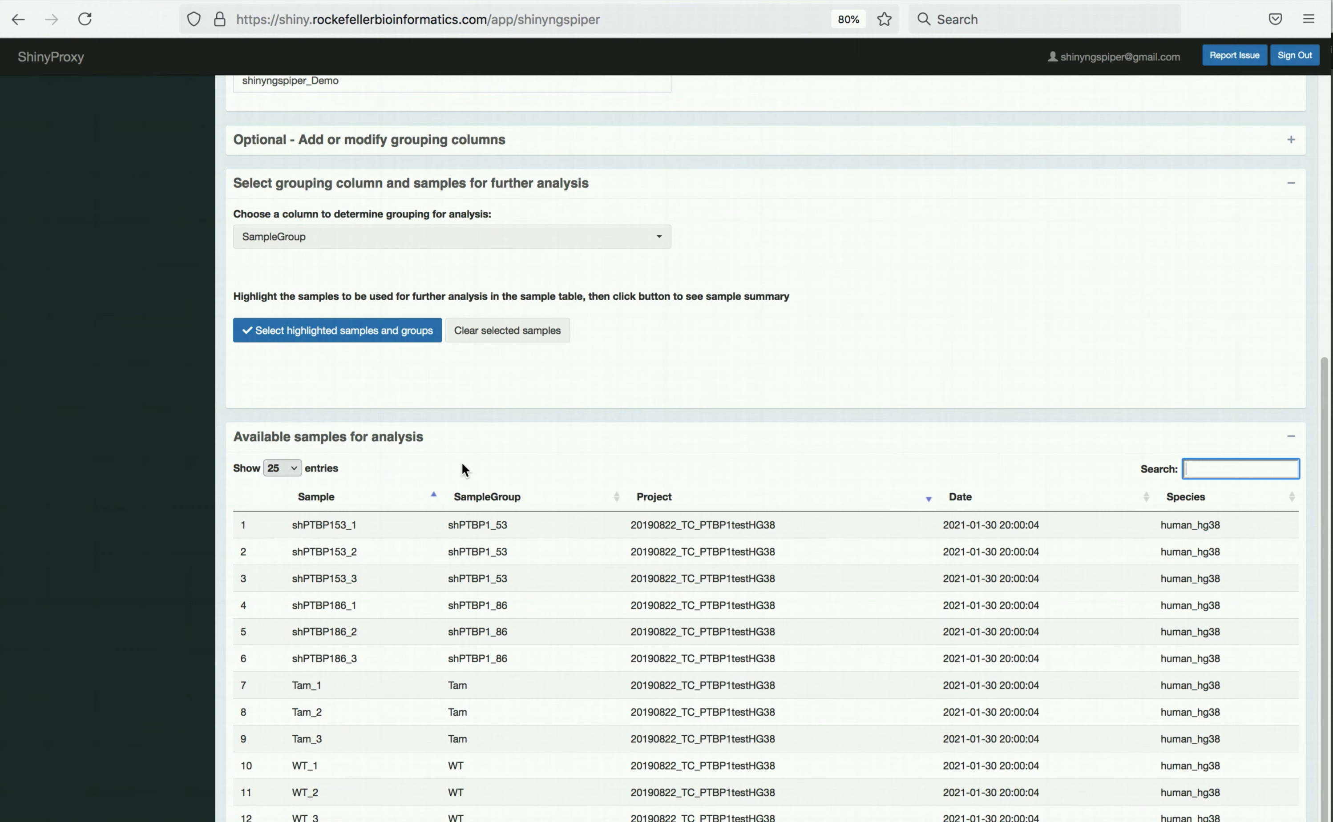
pyautogui.click(367, 523)
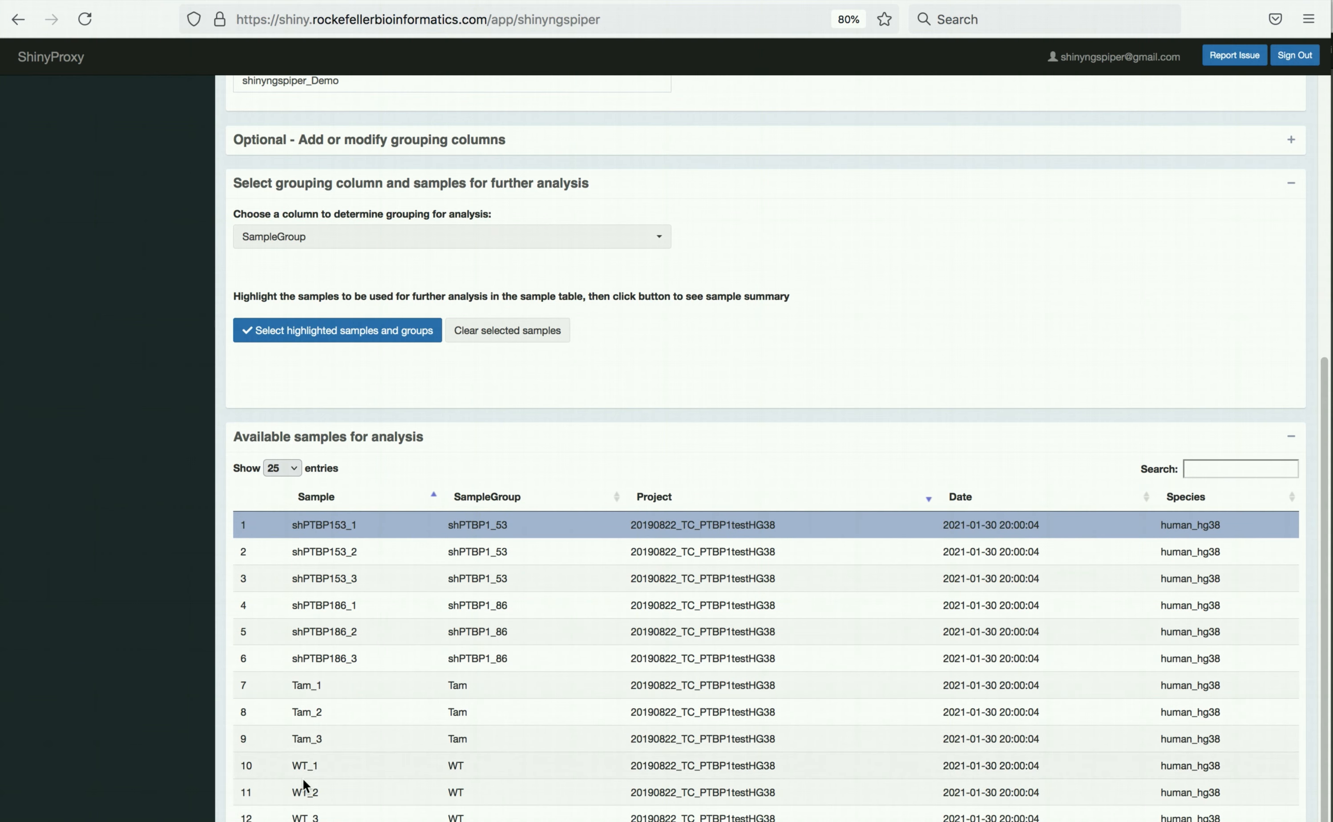
pyautogui.click(340, 659)
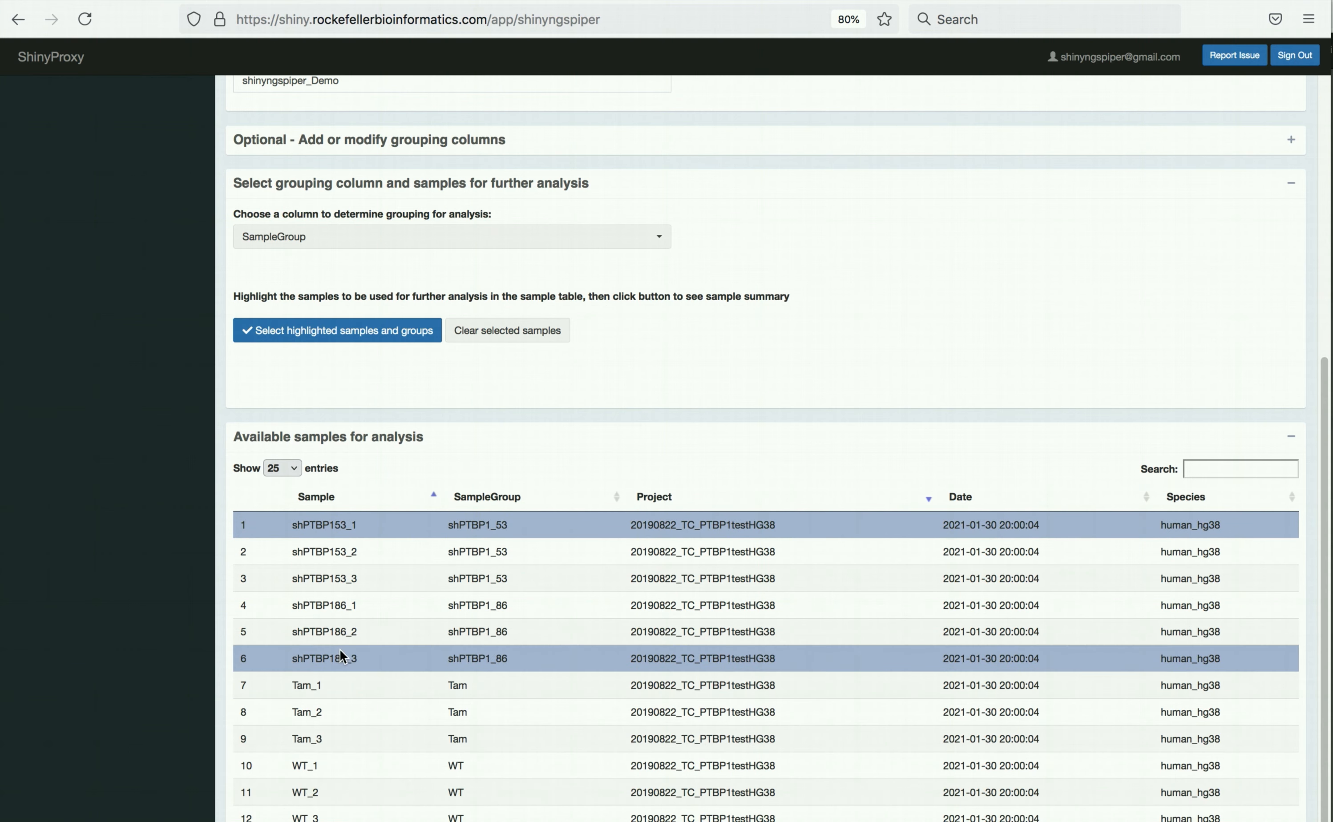
pyautogui.keyDown('shift'); pyautogui.click(310, 815); pyautogui.keyUp('shift')
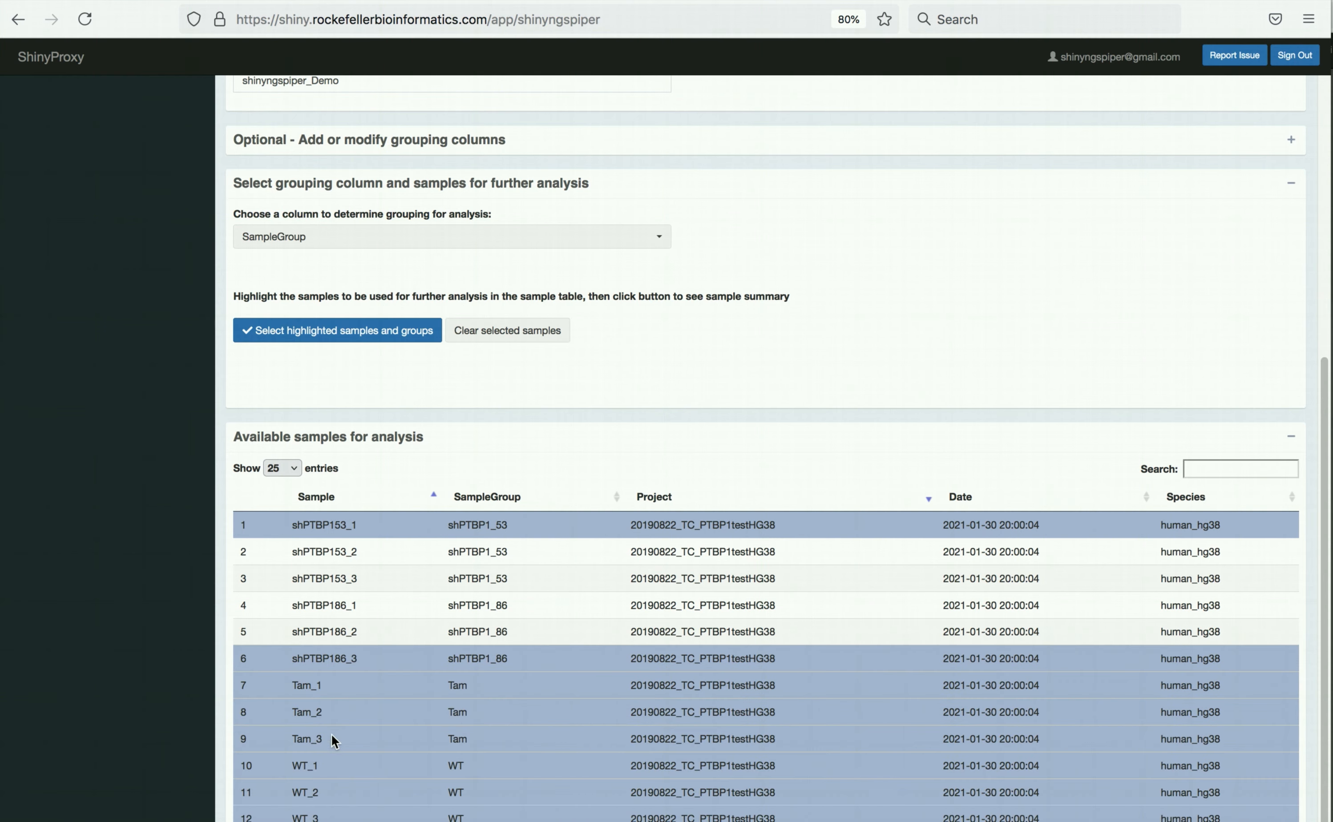
pyautogui.keyDown('shift'); pyautogui.click(343, 605); pyautogui.keyUp('shift')
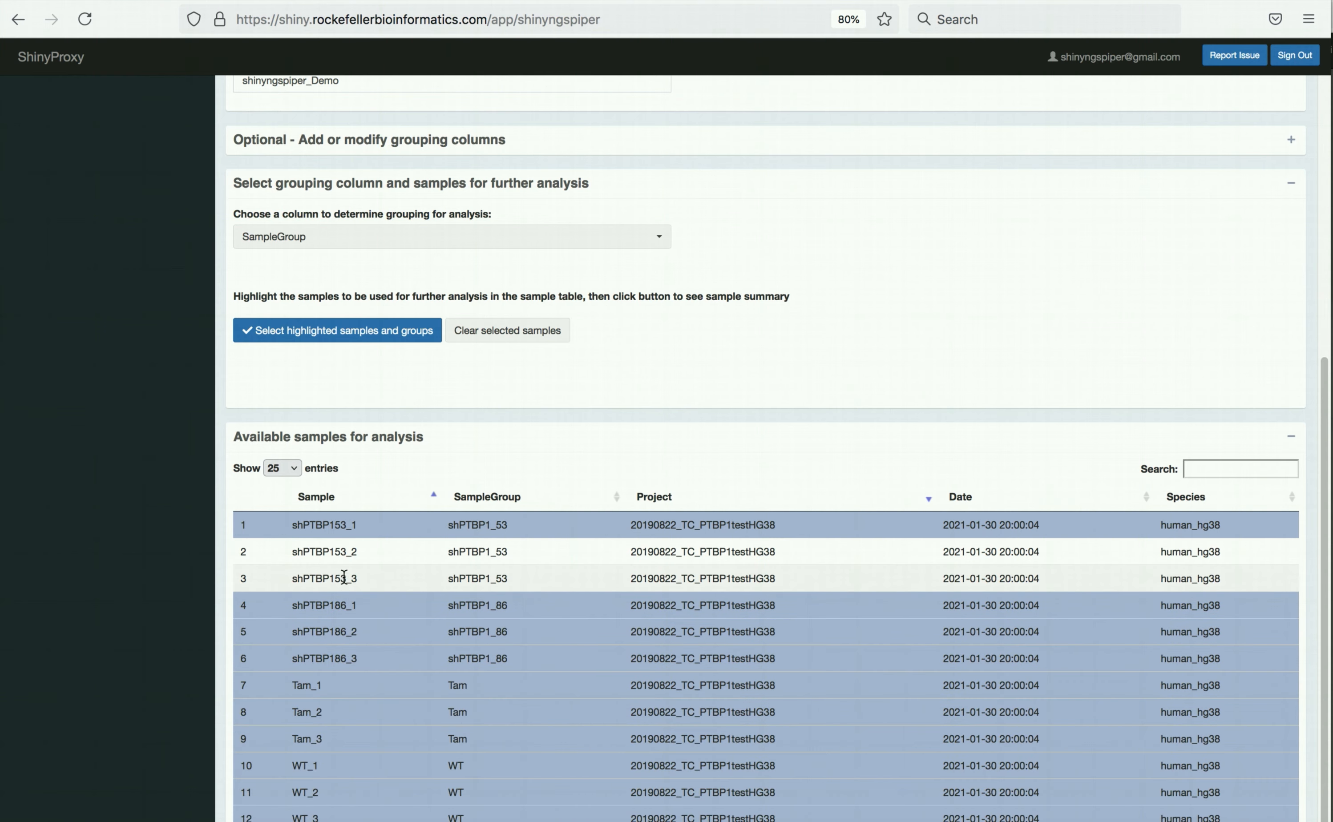
pyautogui.click(339, 532)
pyautogui.keyDown('shift'); pyautogui.click(327, 610); pyautogui.keyUp('shift')
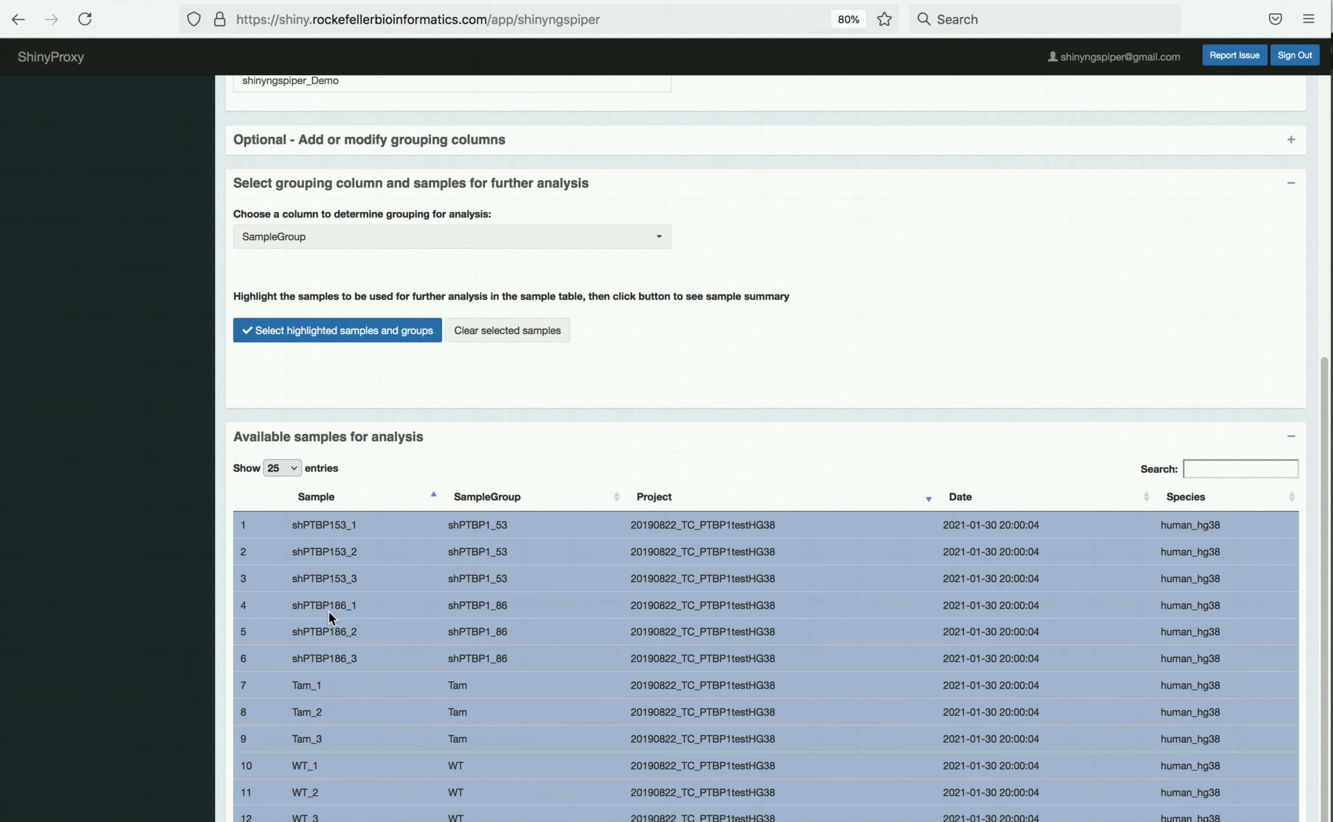
# - Select the highlighted samples and groups for analysis, and review the summary of active groups against the sample table
pyautogui.scroll(2, 332, 579)
pyautogui.click(328, 404)
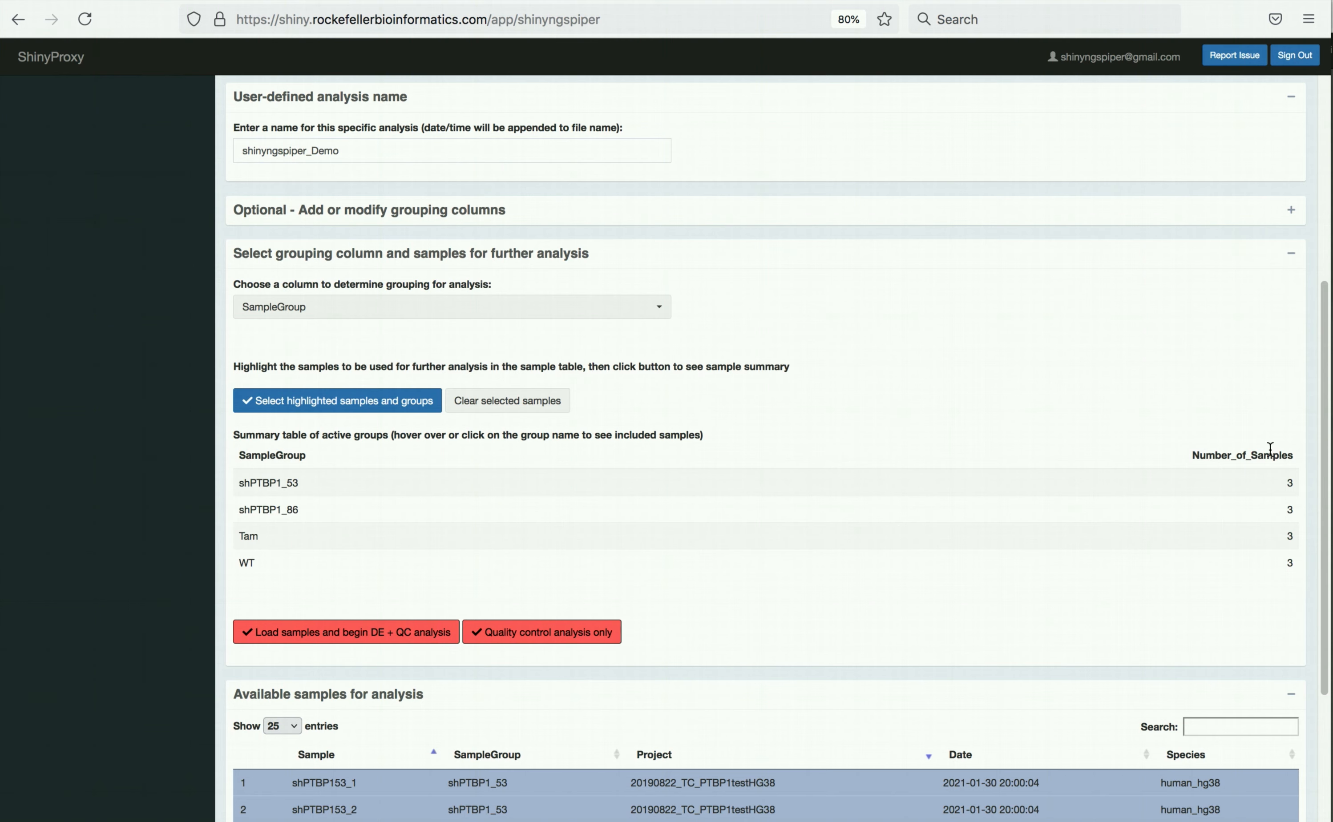
pyautogui.scroll(-3, 865, 297)
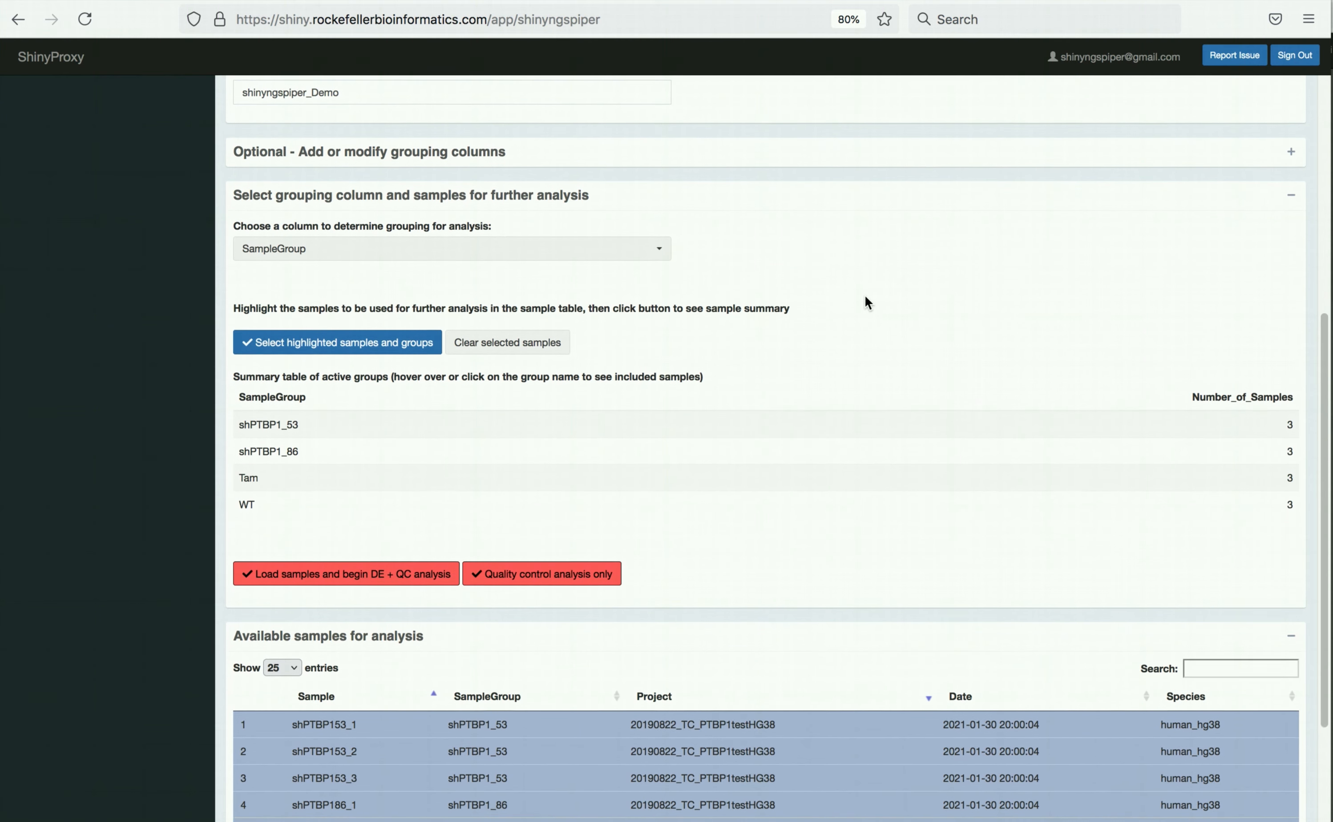
pyautogui.scroll(-1, 865, 297)
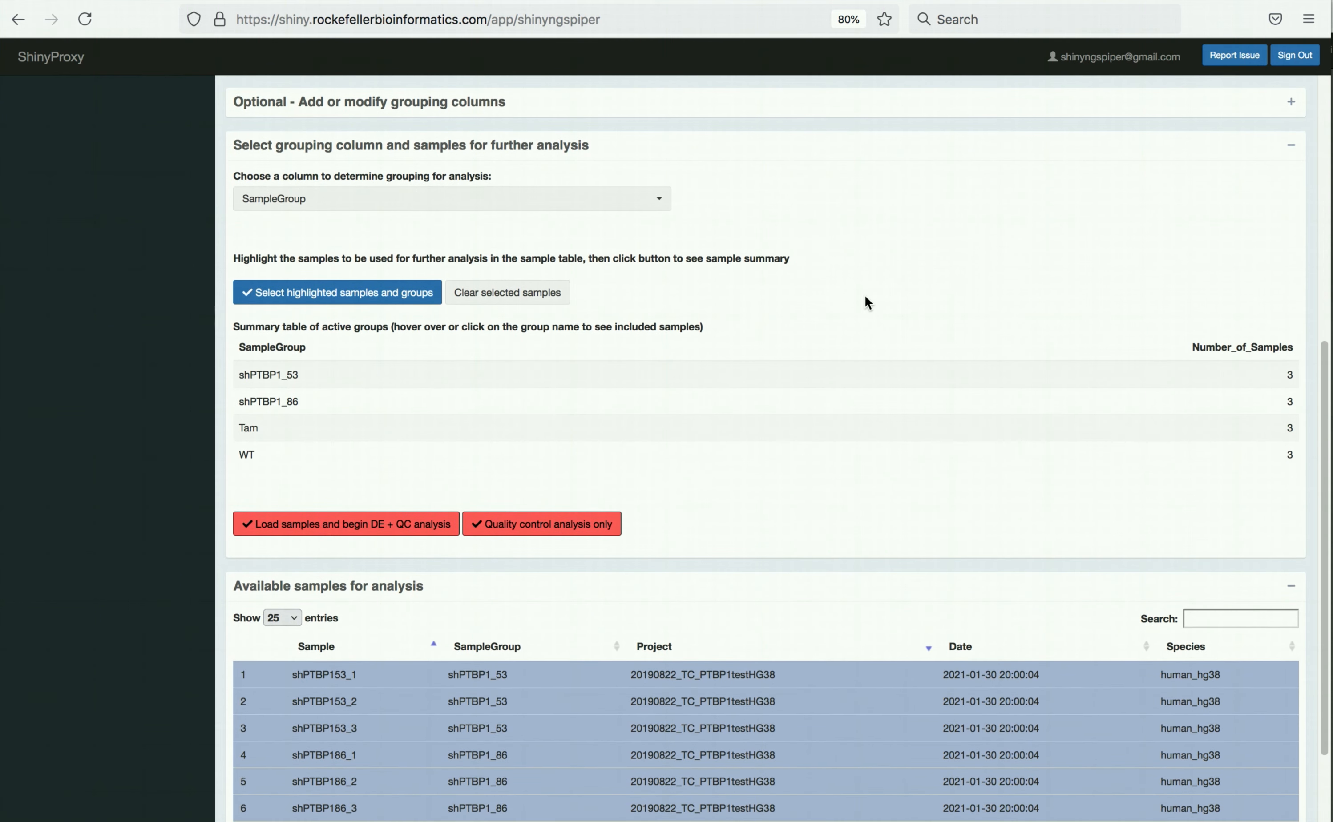
pyautogui.scroll(-6, 865, 297)
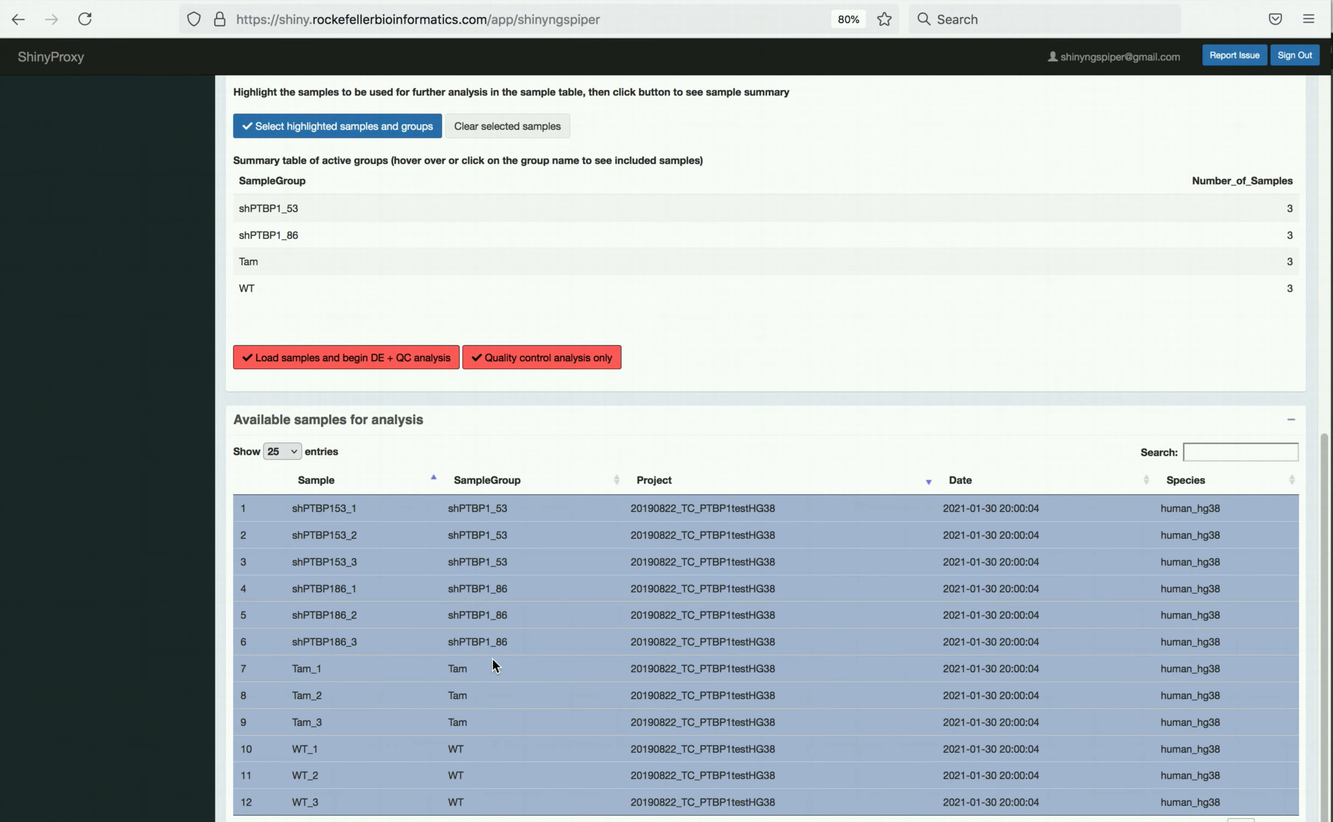
pyautogui.scroll(4, 494, 664)
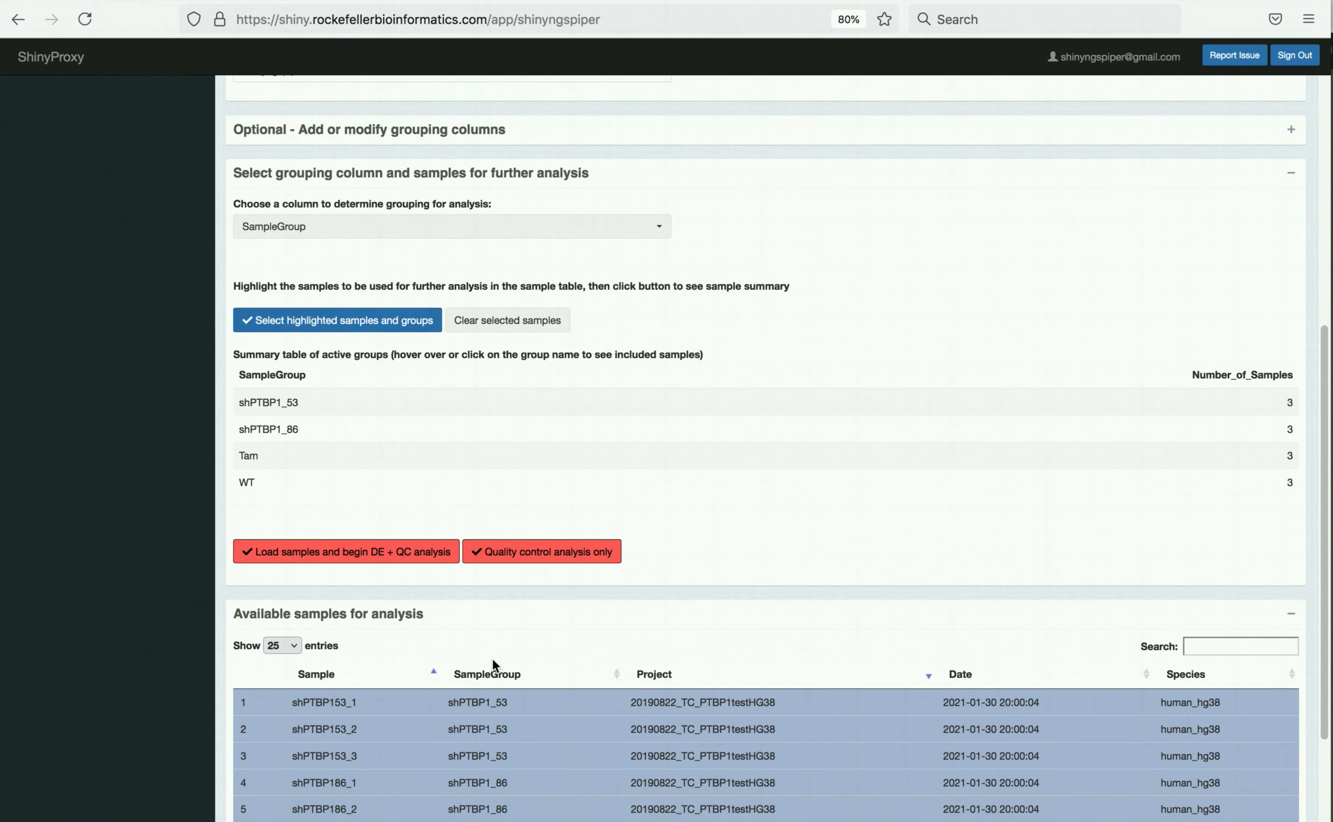
pyautogui.scroll(-3, 495, 665)
pyautogui.scroll(3, 491, 658)
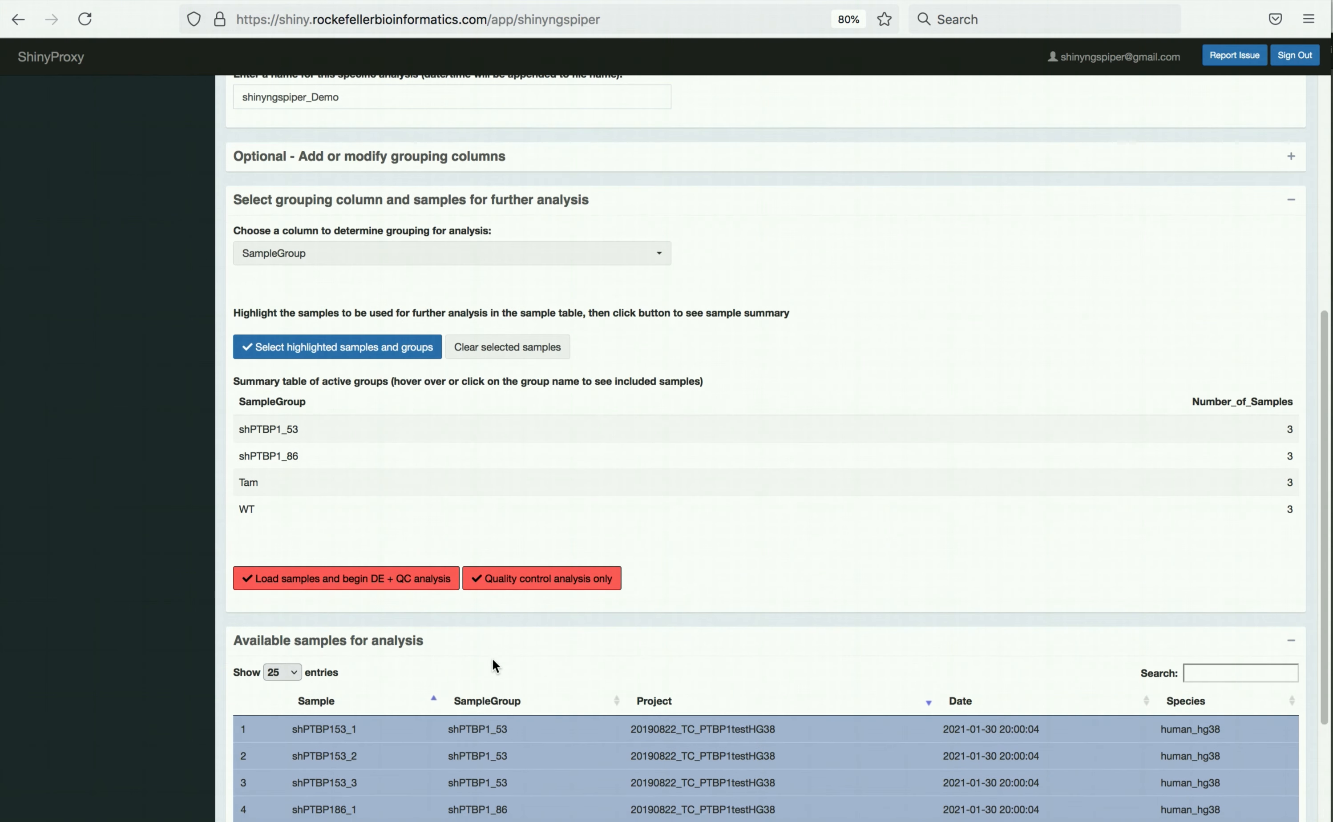
pyautogui.scroll(-3, 491, 658)
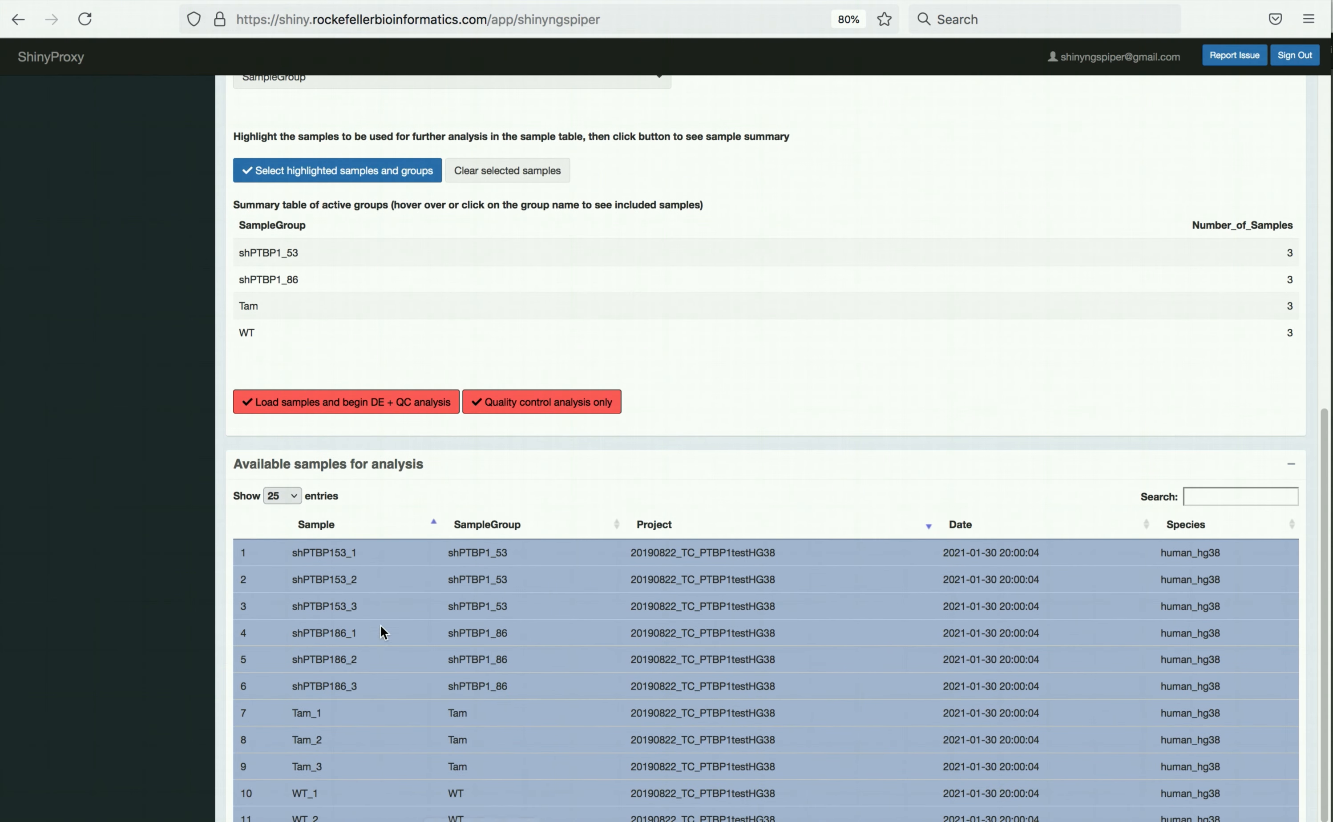
# - Clear the selected samples and change the SampleGroup value of sample Tam_3 to sen in the available samples table
pyautogui.scroll(3, 467, 675)
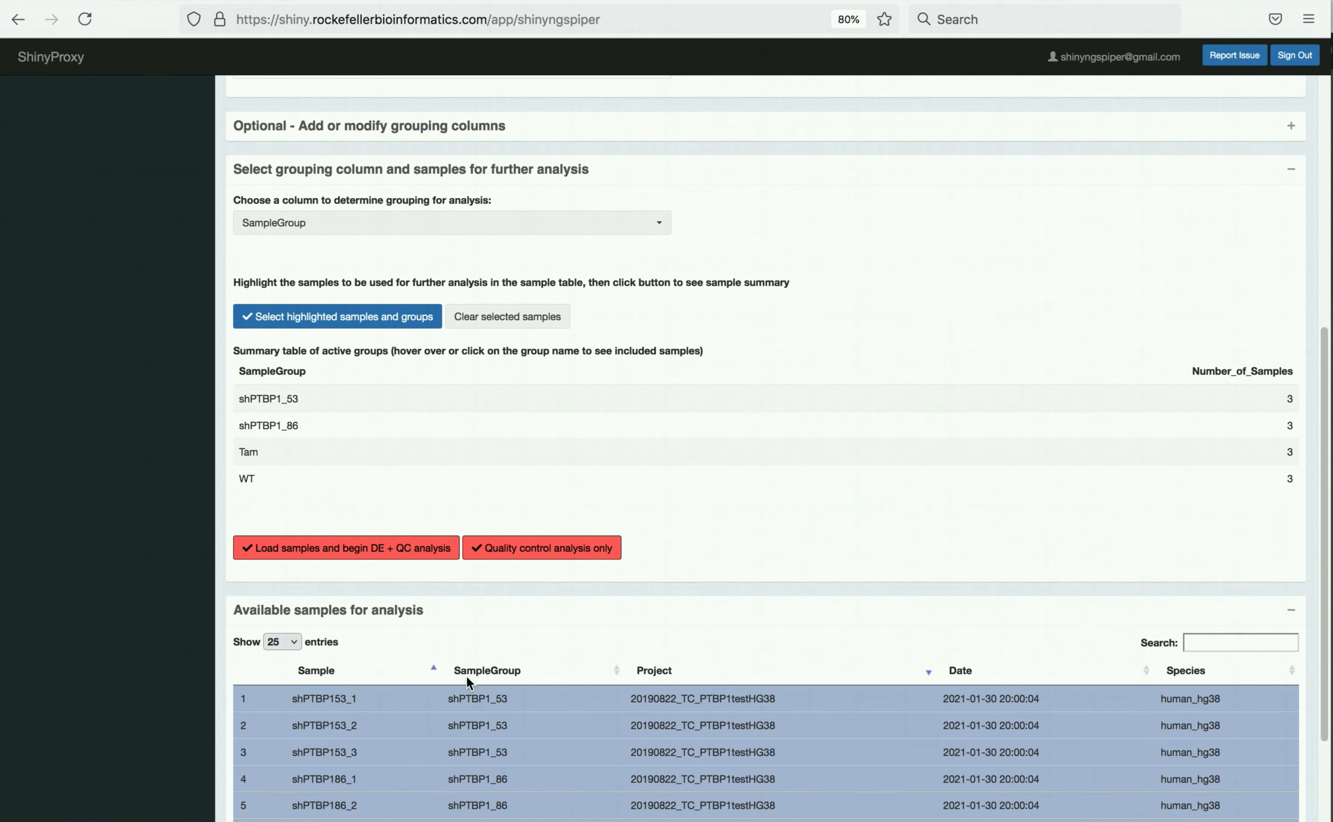
pyautogui.click(525, 327)
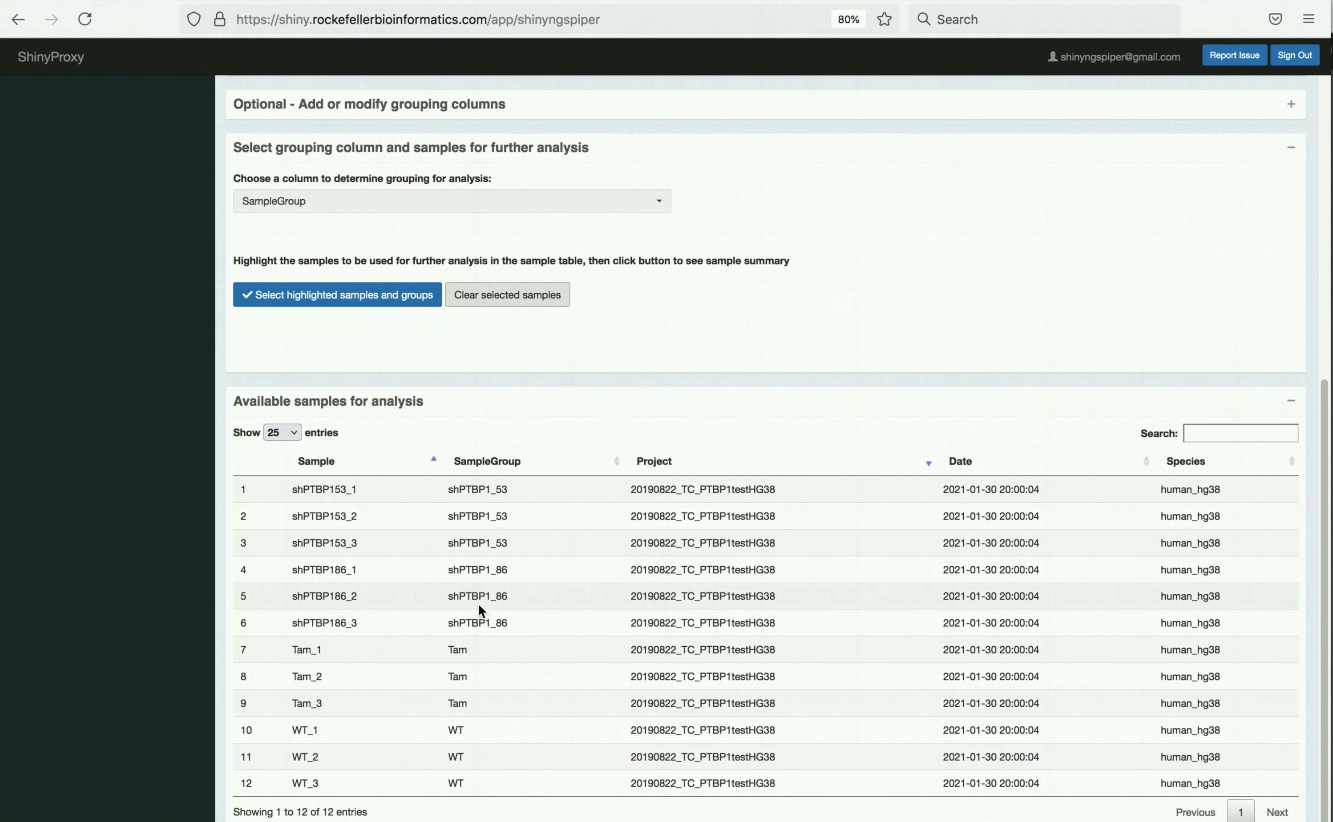
pyautogui.doubleClick(462, 709)
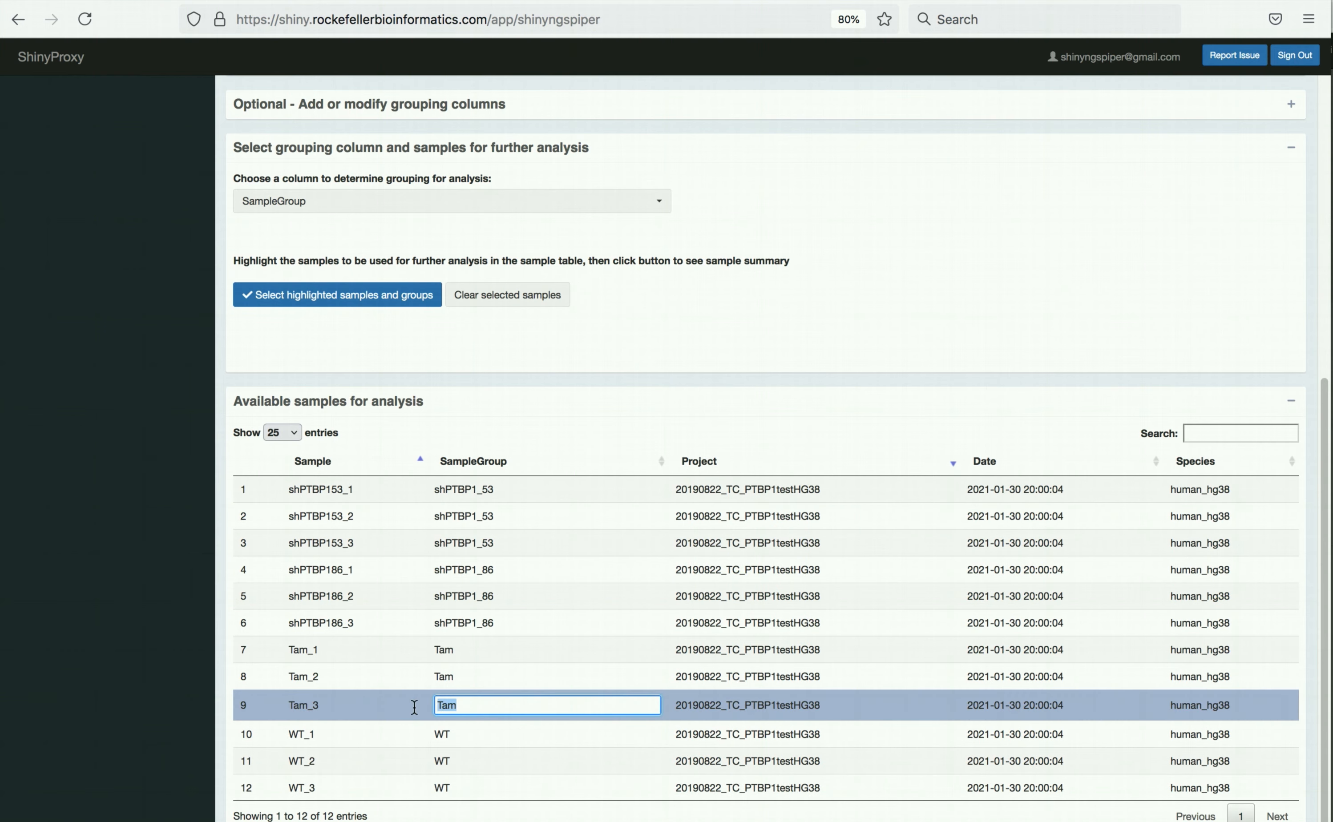
pyautogui.write('sen')
pyautogui.press('BackSpace')
pyautogui.press('Return')
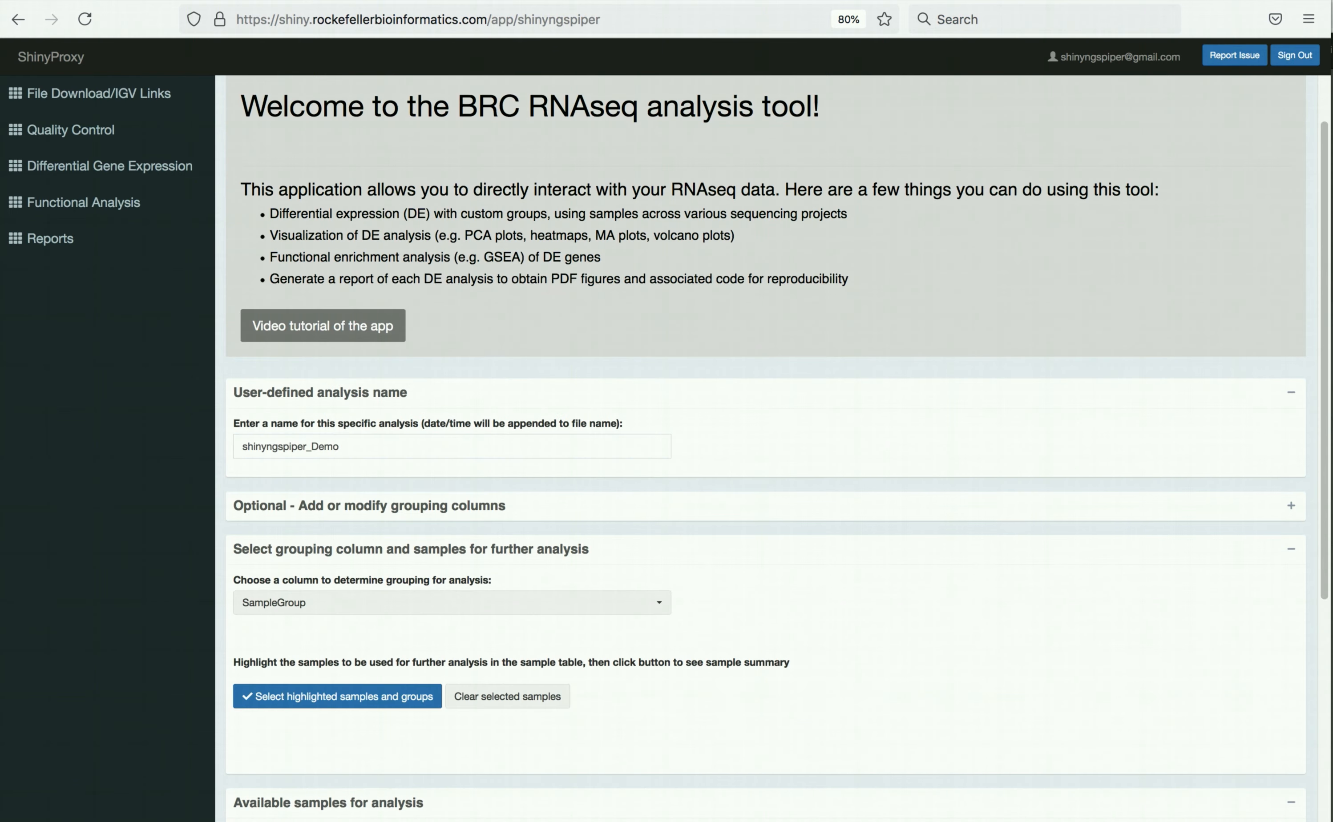
pyautogui.scroll(-7, 424, 641)
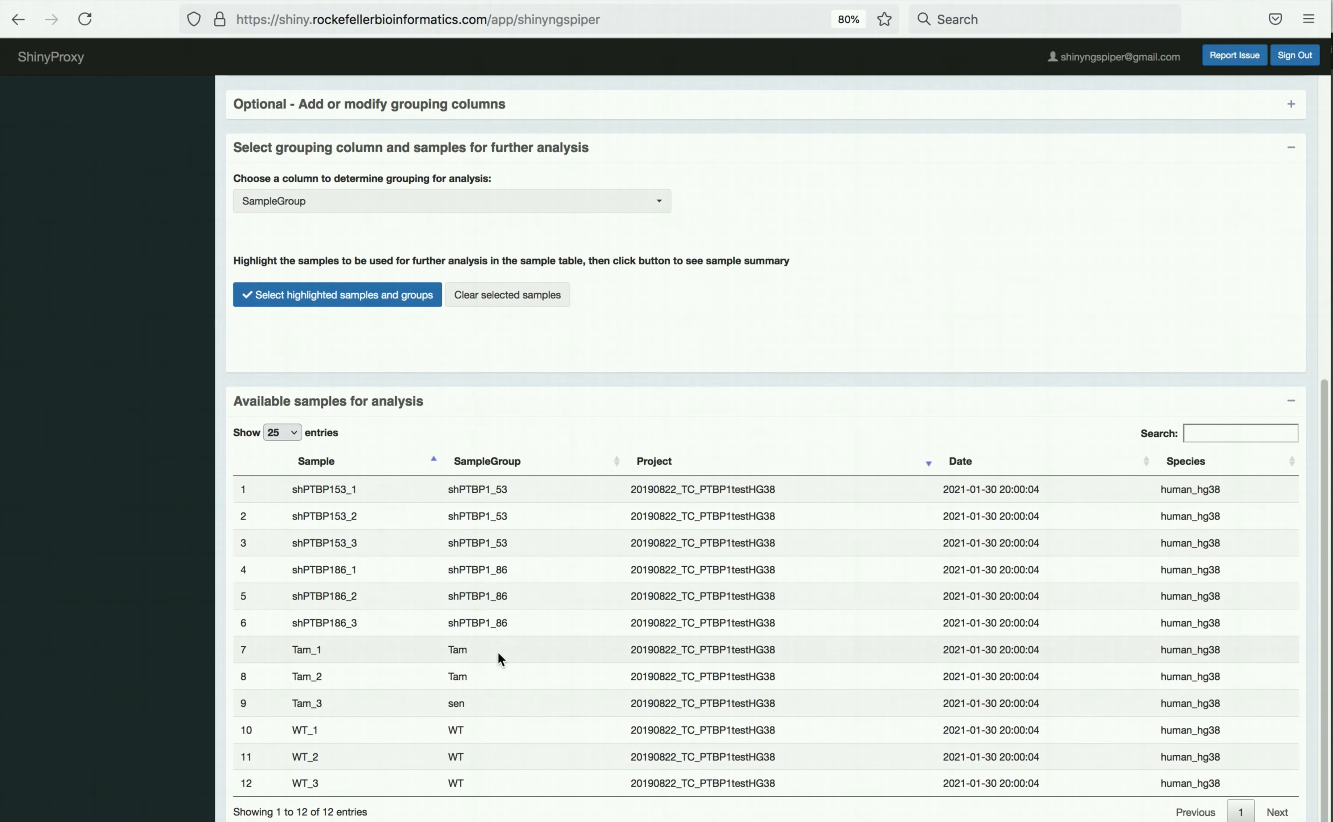
# - Expand the optional section for adding or modifying grouping columns, and highlight samples Tam_1 and Tam_2 in the table
pyautogui.scroll(4, 499, 651)
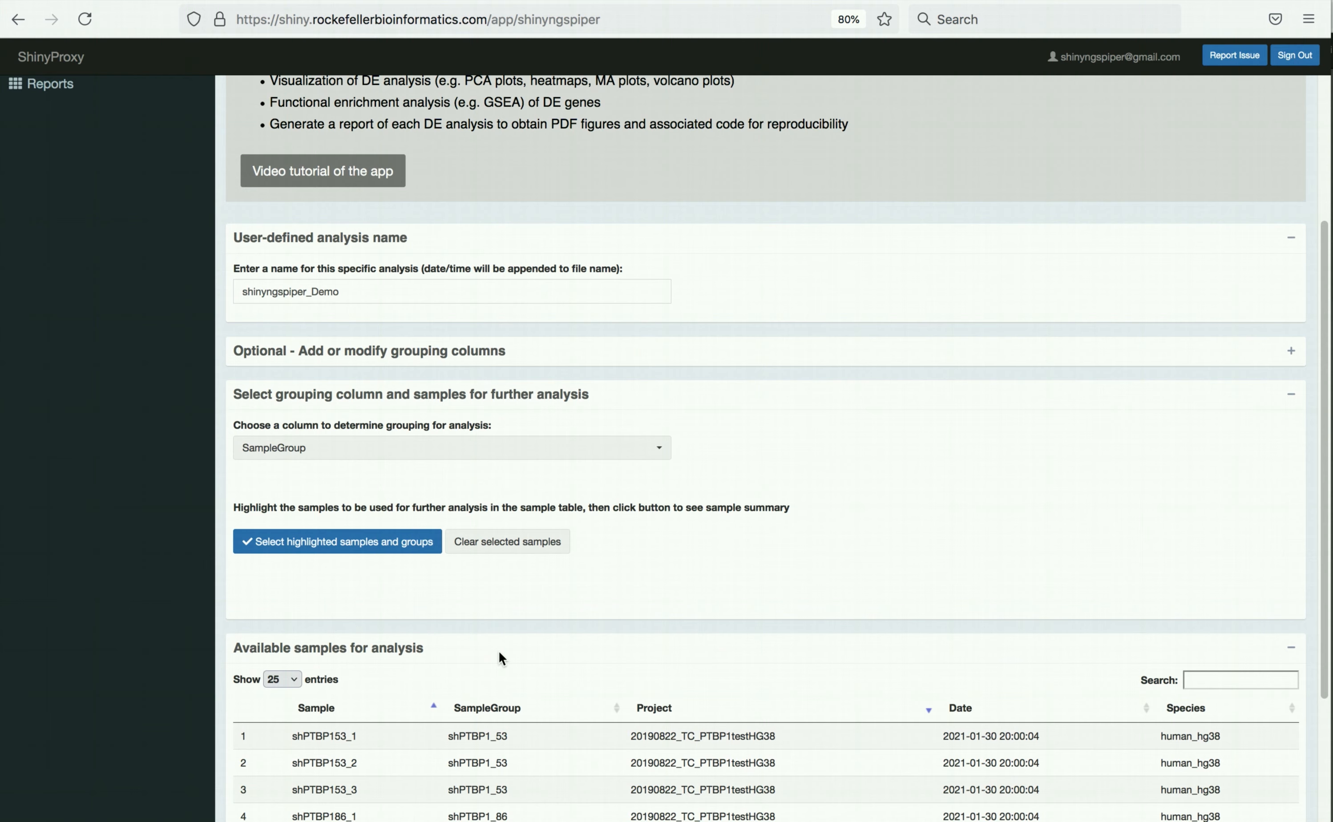
pyautogui.click(1290, 354)
pyautogui.scroll(-3, 1118, 423)
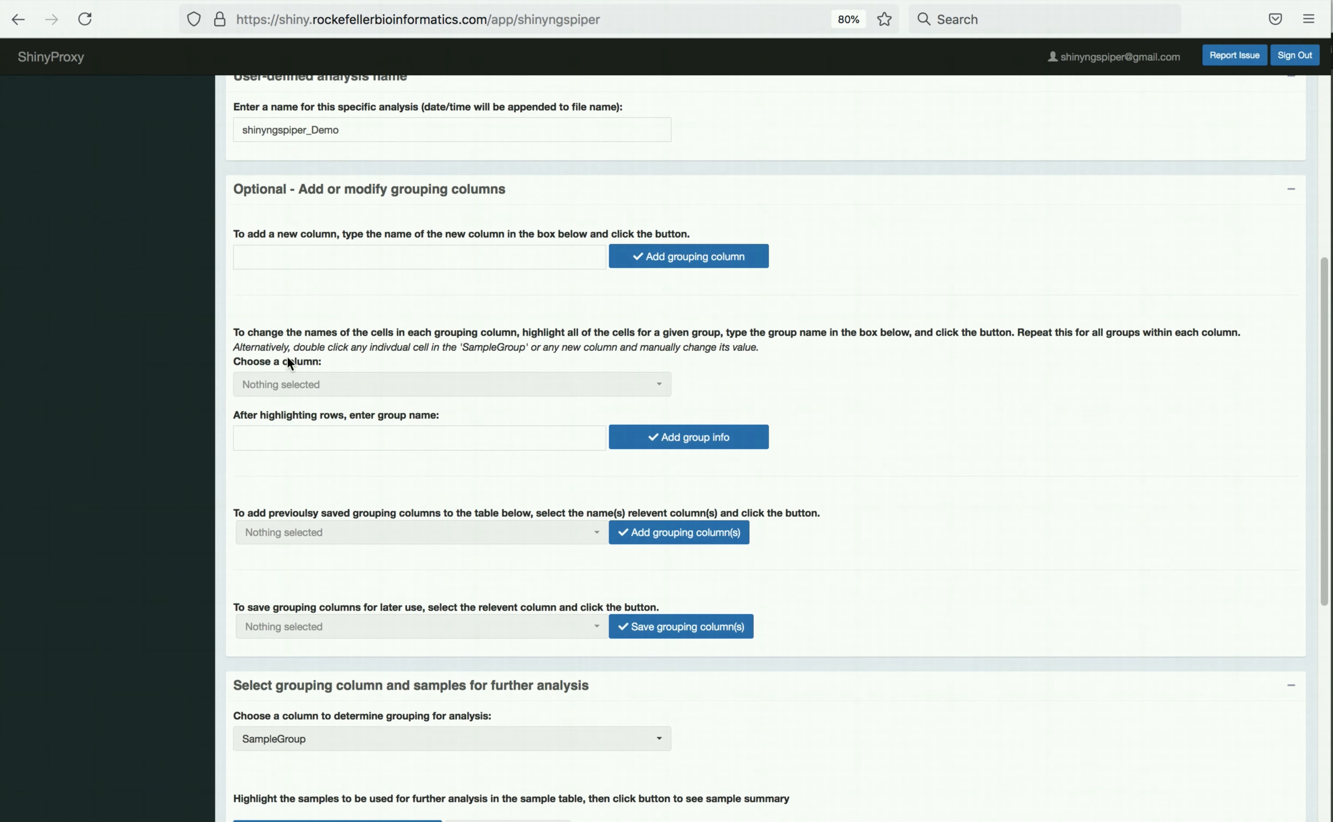
pyautogui.scroll(-10, 296, 359)
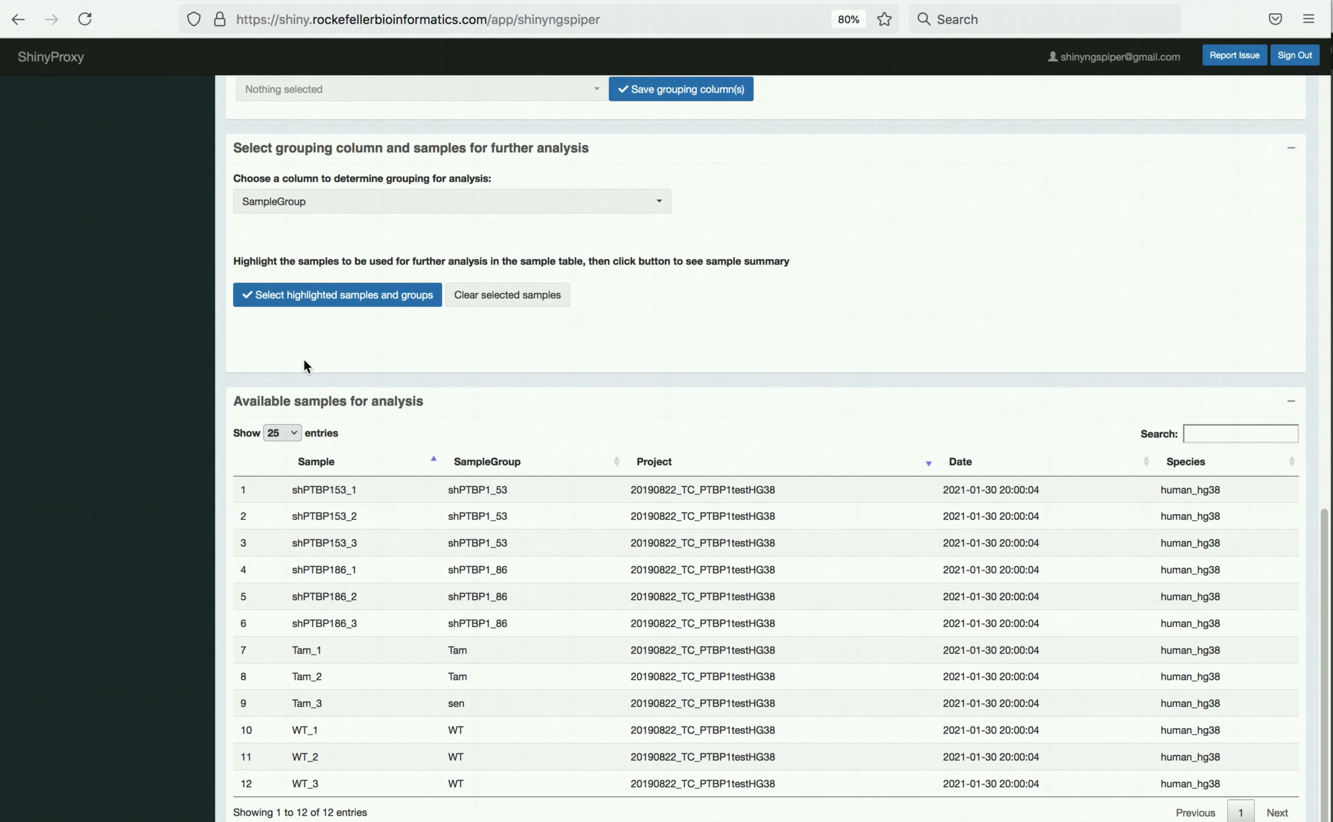
pyautogui.click(484, 659)
pyautogui.click(474, 676)
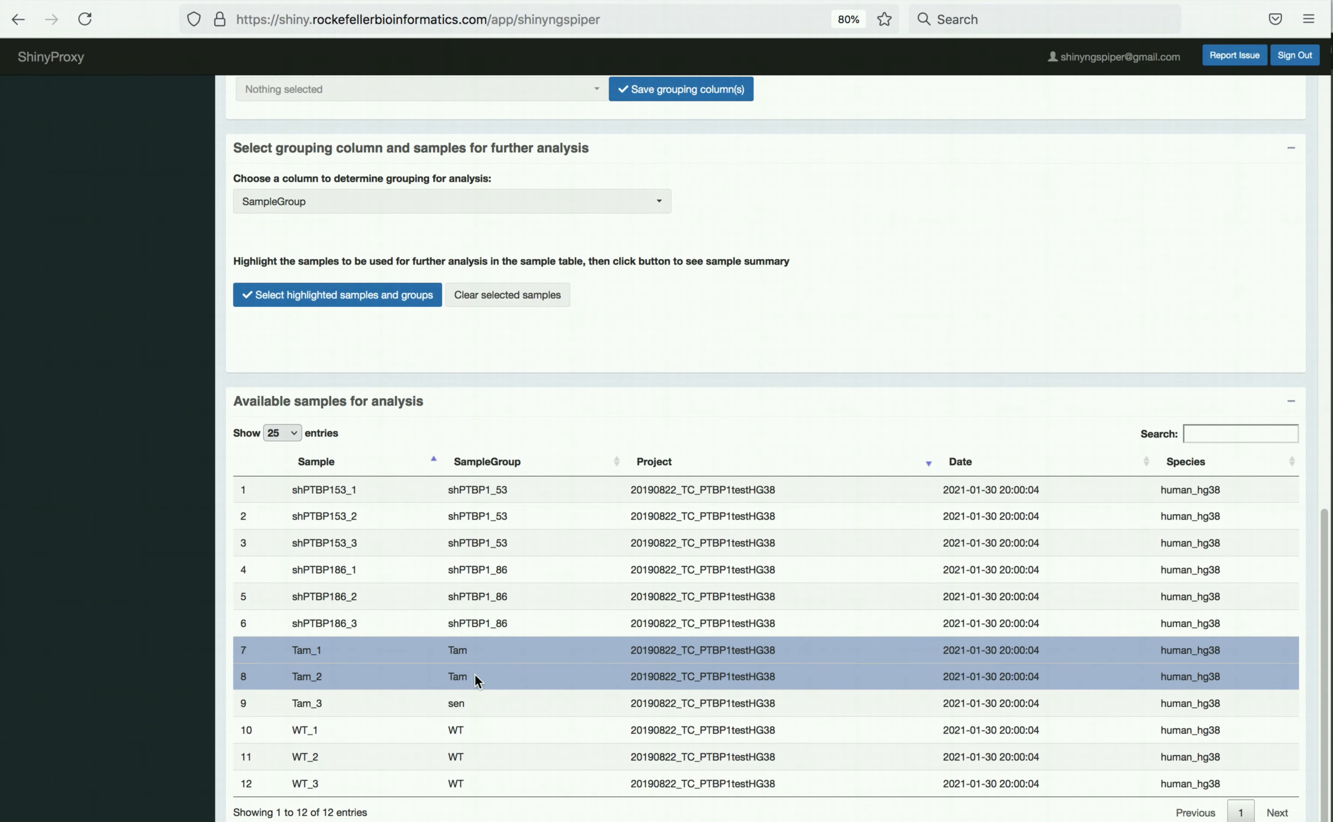
# - Assign the group name sen to the highlighted Tam samples in the SampleGroup column, and clear the sample selection
pyautogui.scroll(10, 474, 676)
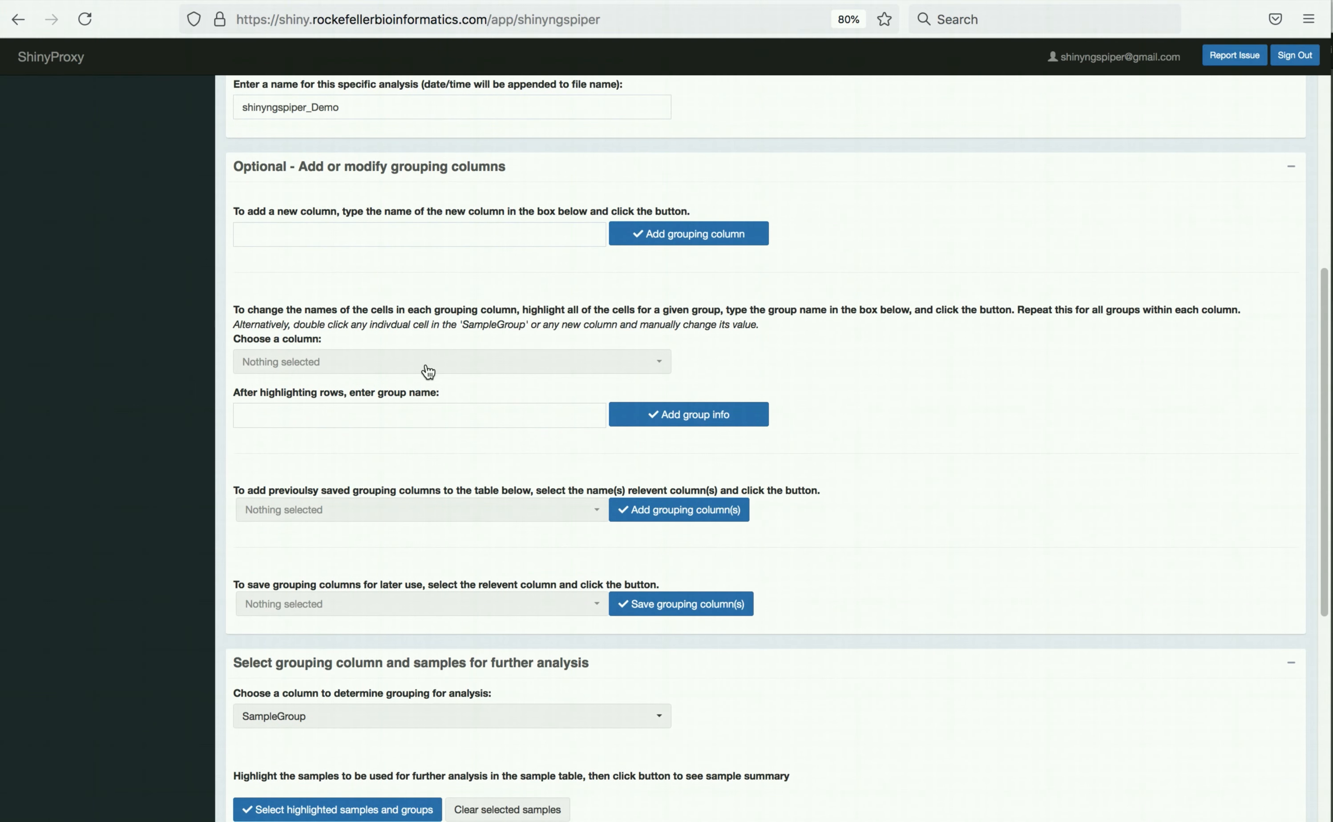
pyautogui.click(426, 364)
pyautogui.click(414, 406)
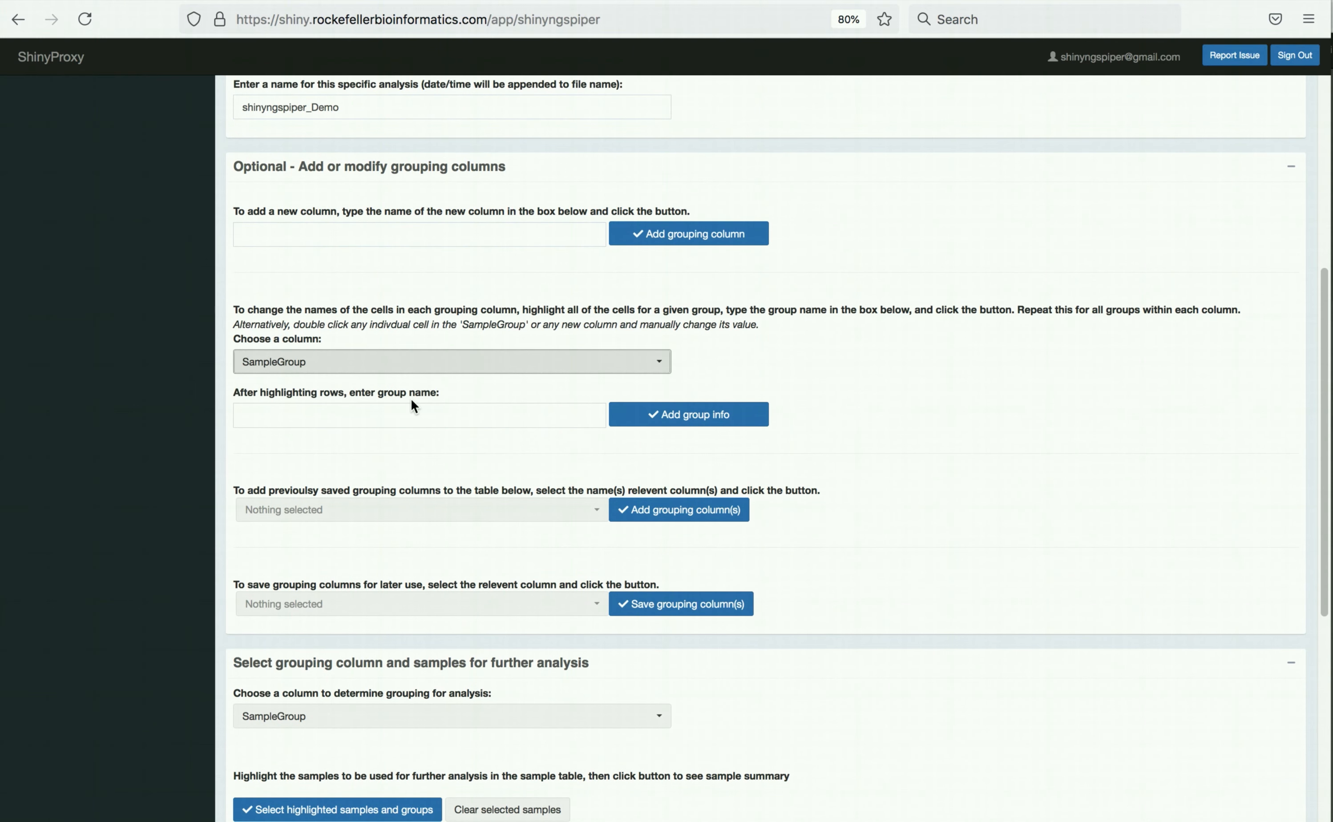
pyautogui.scroll(-5, 410, 398)
pyautogui.scroll(5, 410, 397)
pyautogui.scroll(-1, 411, 400)
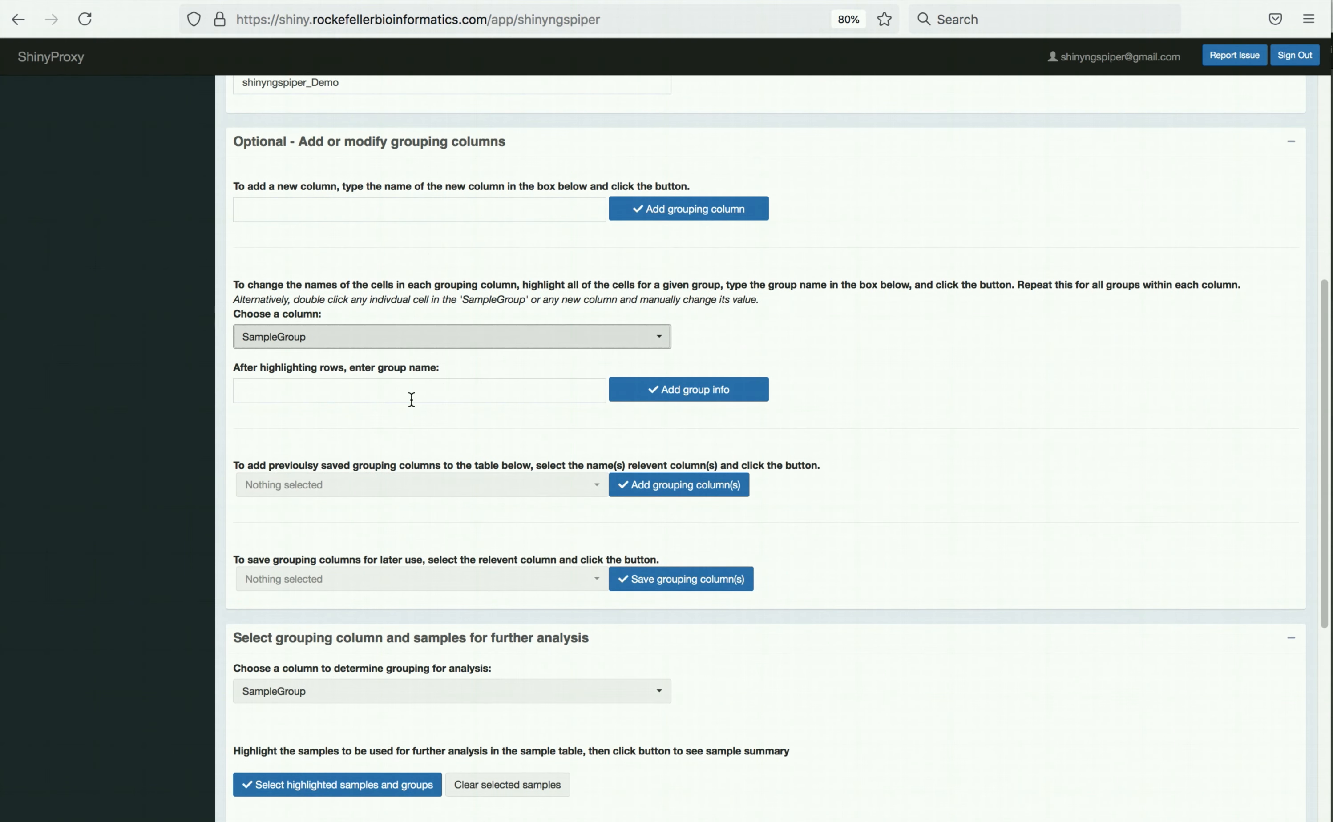
pyautogui.click(412, 399)
pyautogui.write('sen')
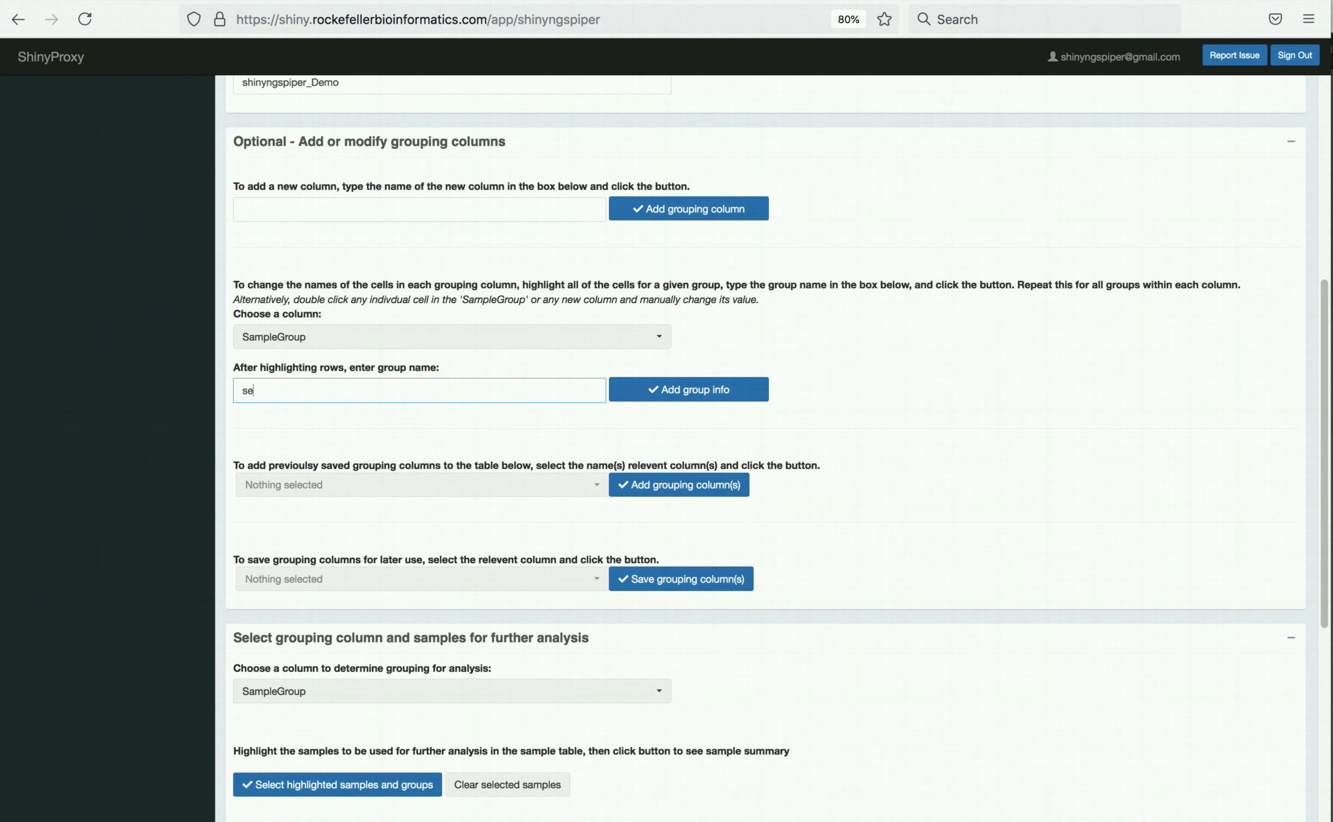
pyautogui.click(702, 401)
pyautogui.scroll(-8, 703, 402)
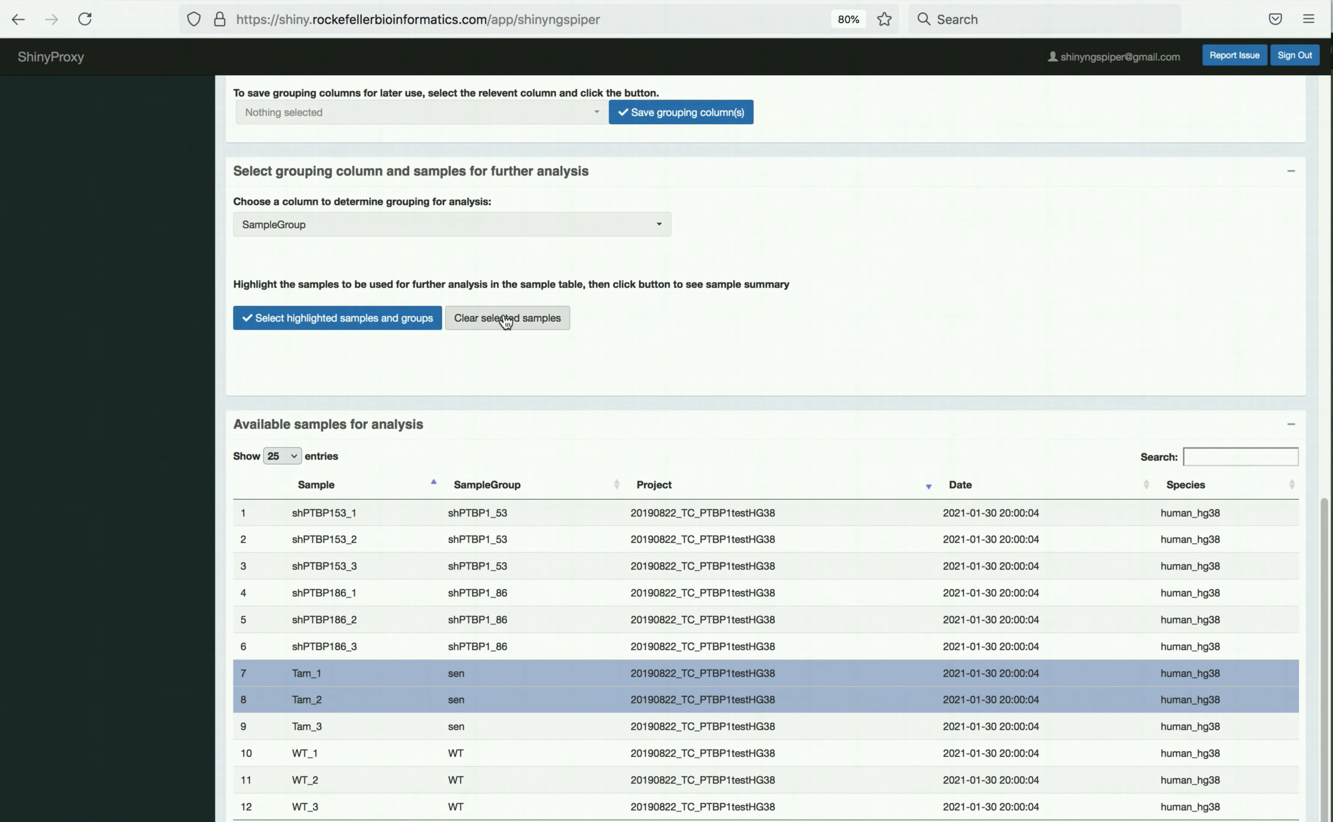
pyautogui.click(506, 321)
# - Add a new grouping column named new_group to the available samples table
pyautogui.scroll(10, 504, 317)
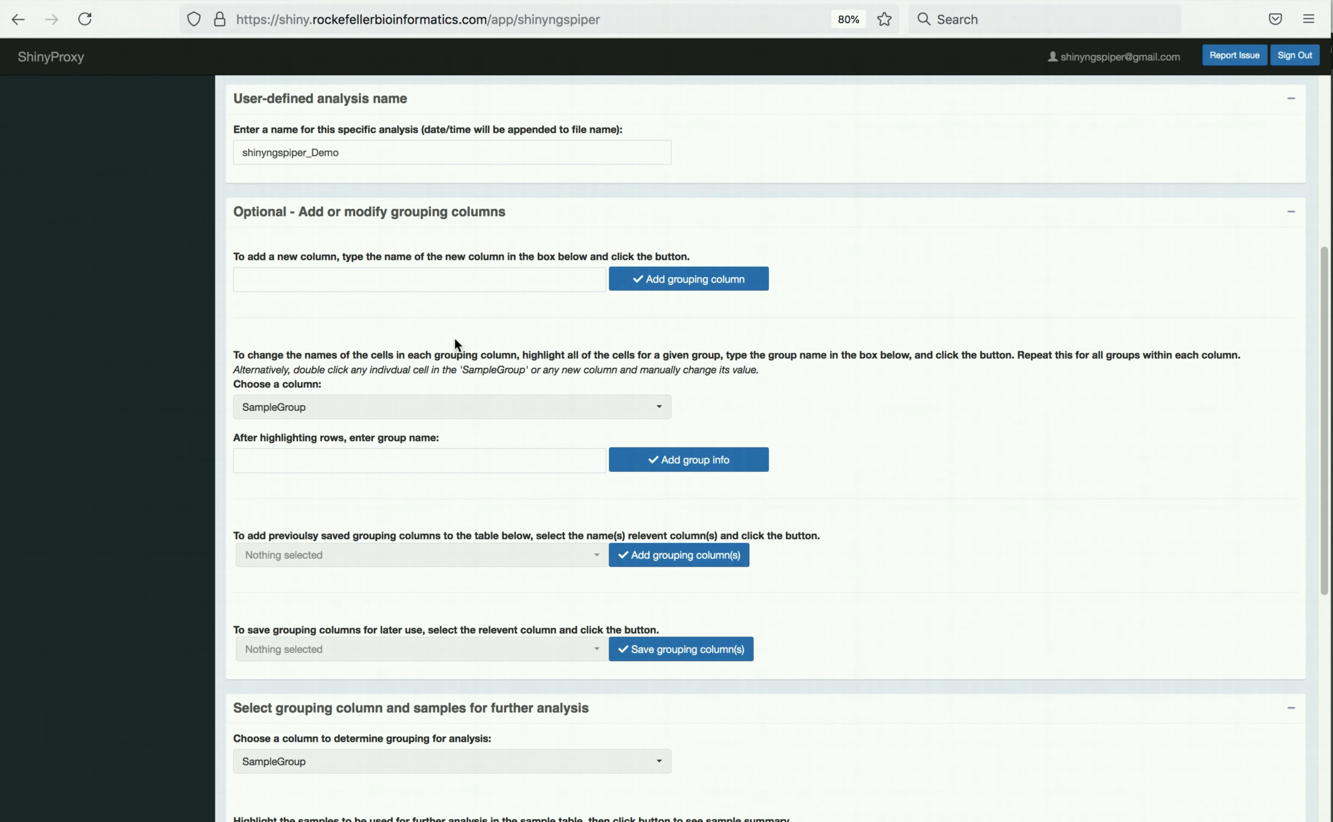
pyautogui.click(390, 280)
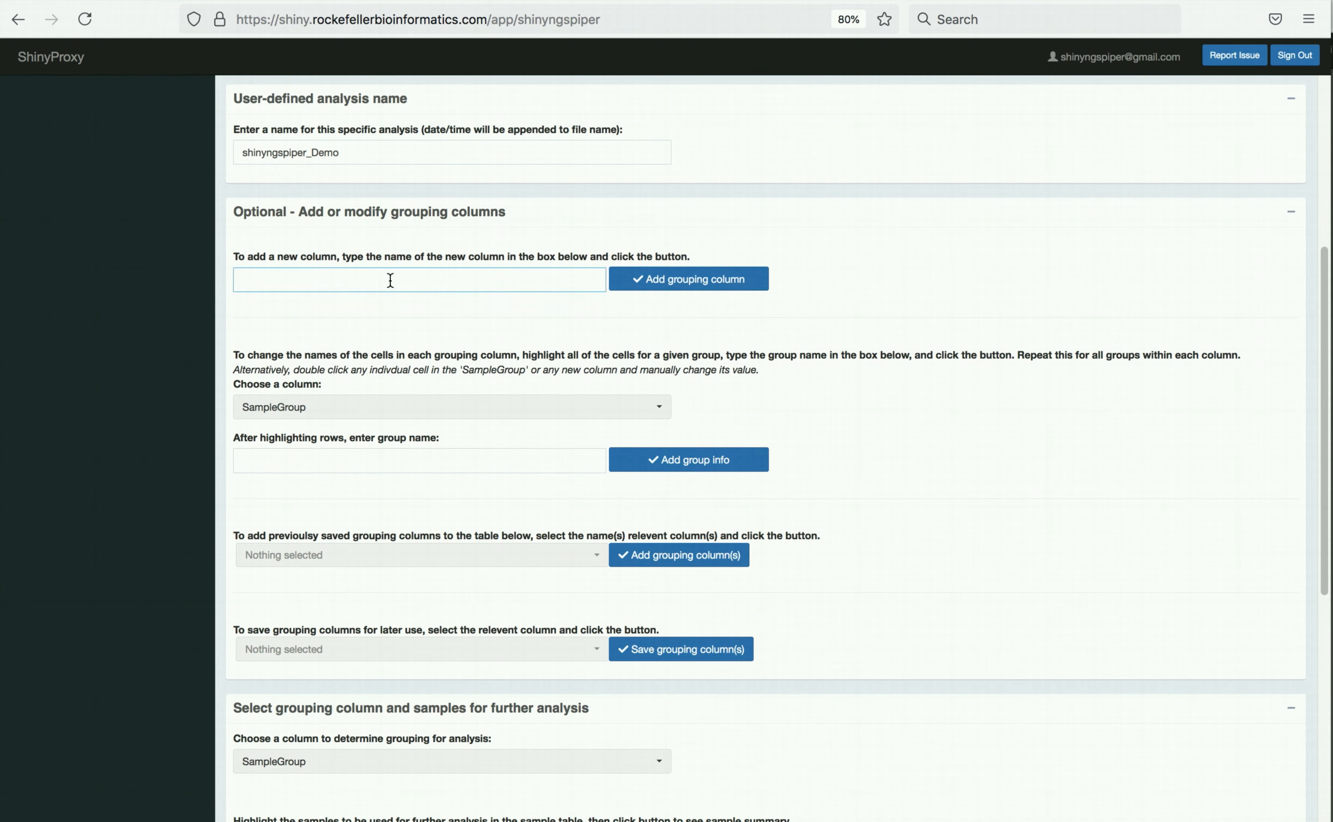
pyautogui.write('new_group')
pyautogui.click(654, 278)
pyautogui.scroll(-10, 654, 275)
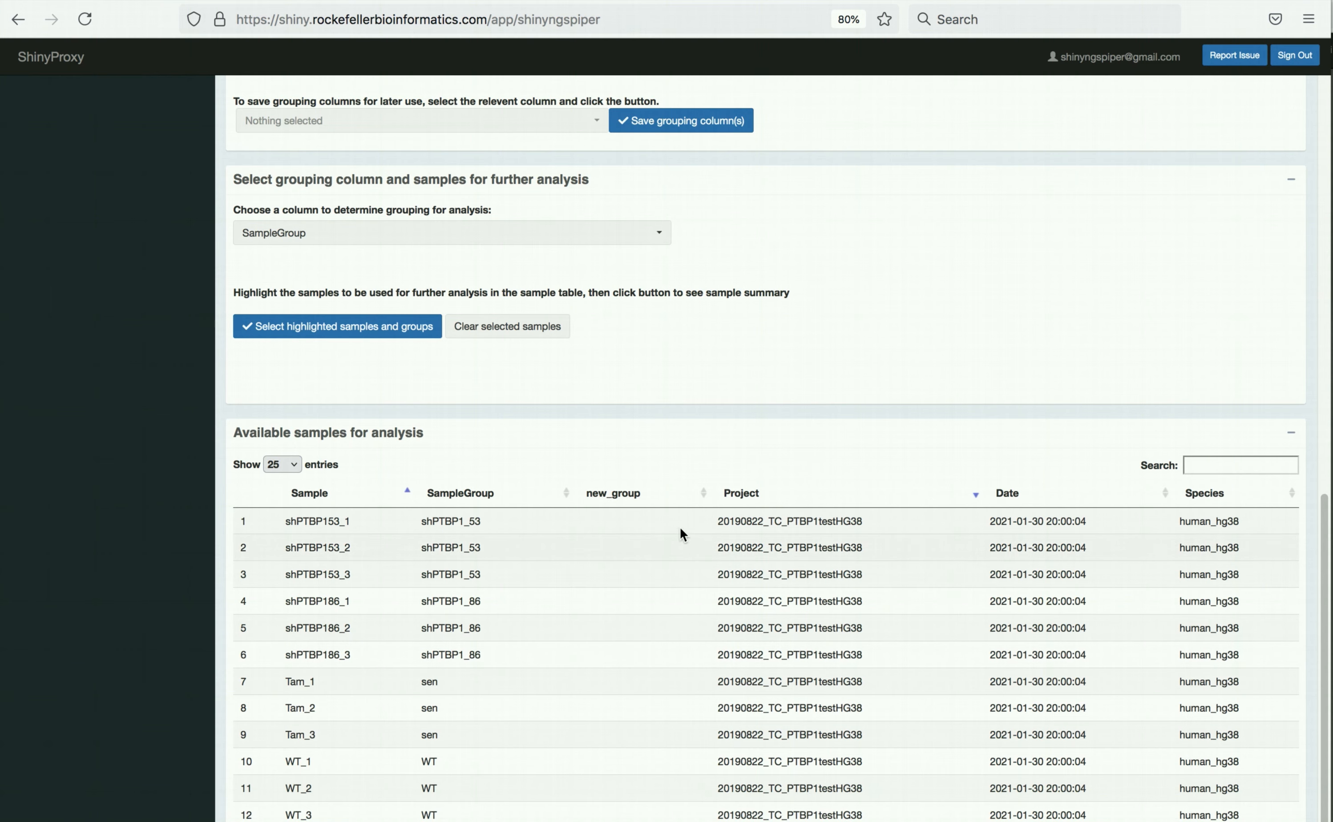
# - Assign the group name shRNA_all to samples shPTBP153_1 through shPTBP186_3 in the new_group column, and clear the selection
pyautogui.click(652, 525)
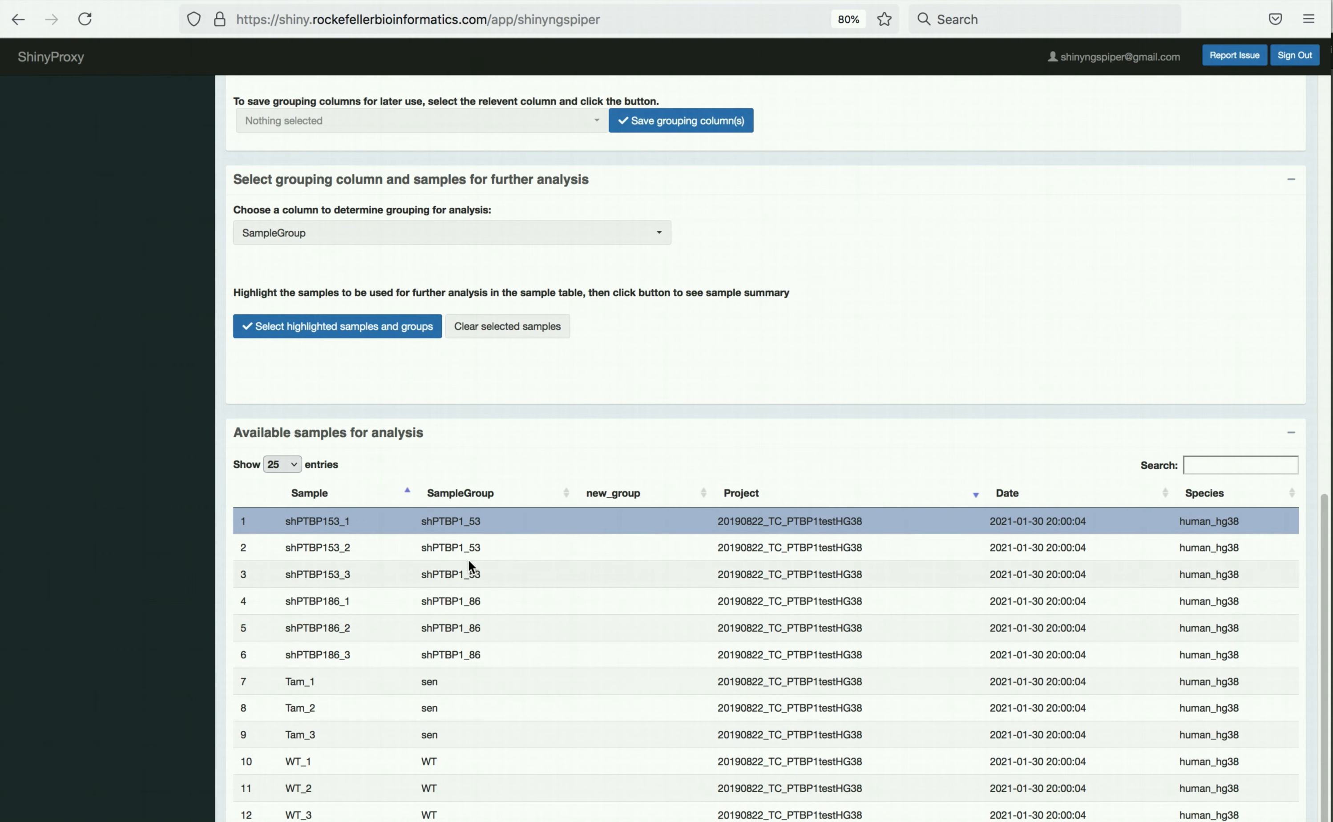
pyautogui.keyDown('shift'); pyautogui.click(605, 649); pyautogui.keyUp('shift')
pyautogui.scroll(10, 607, 647)
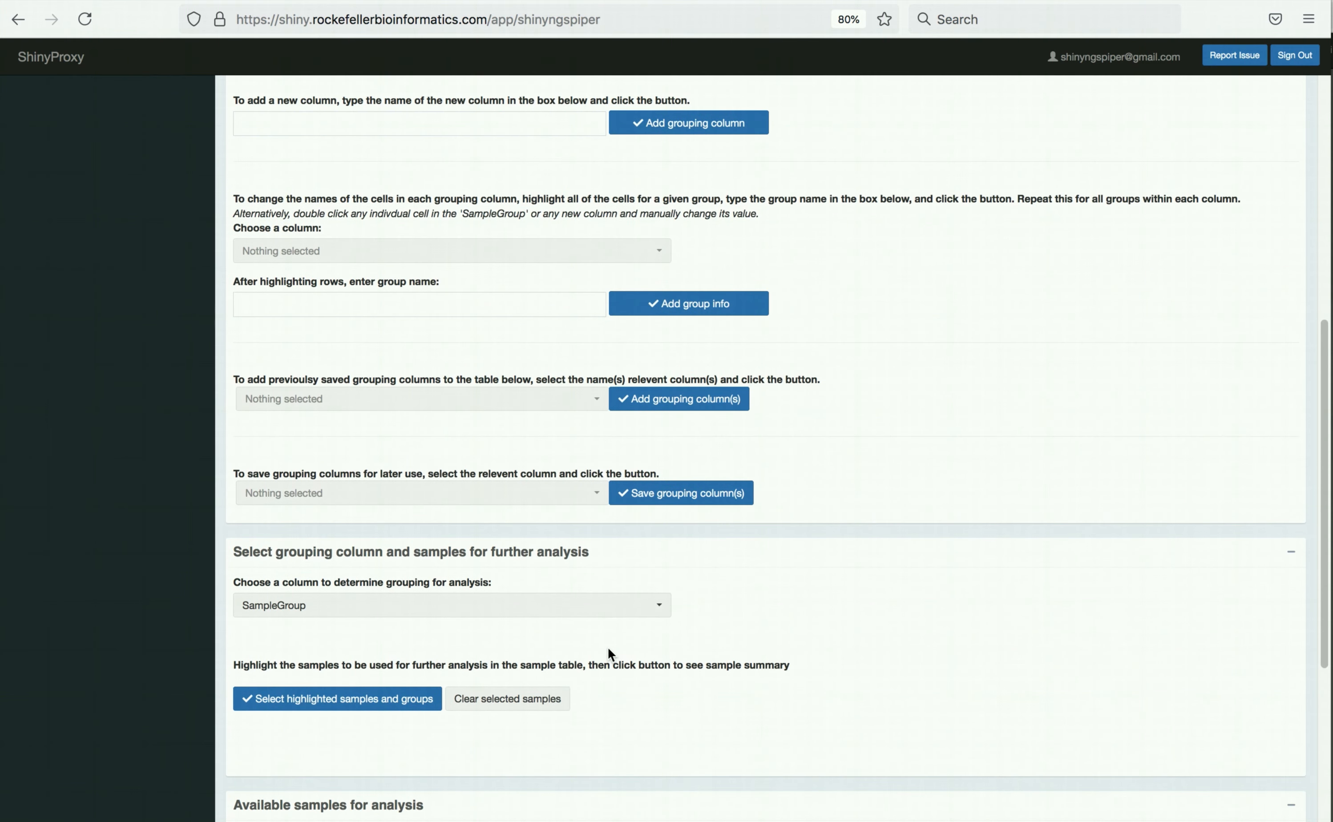
pyautogui.click(499, 327)
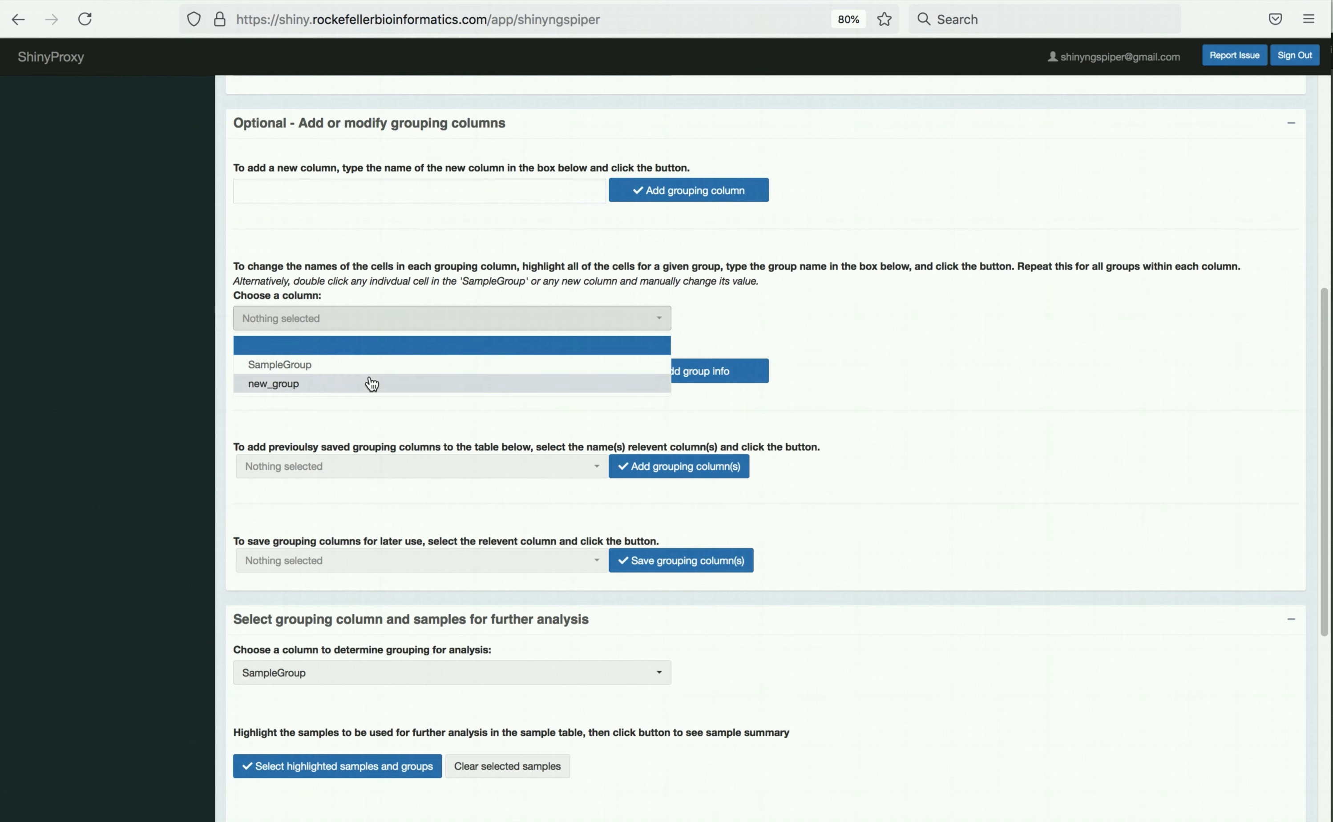
pyautogui.click(371, 384)
pyautogui.click(373, 373)
pyautogui.write('sh')
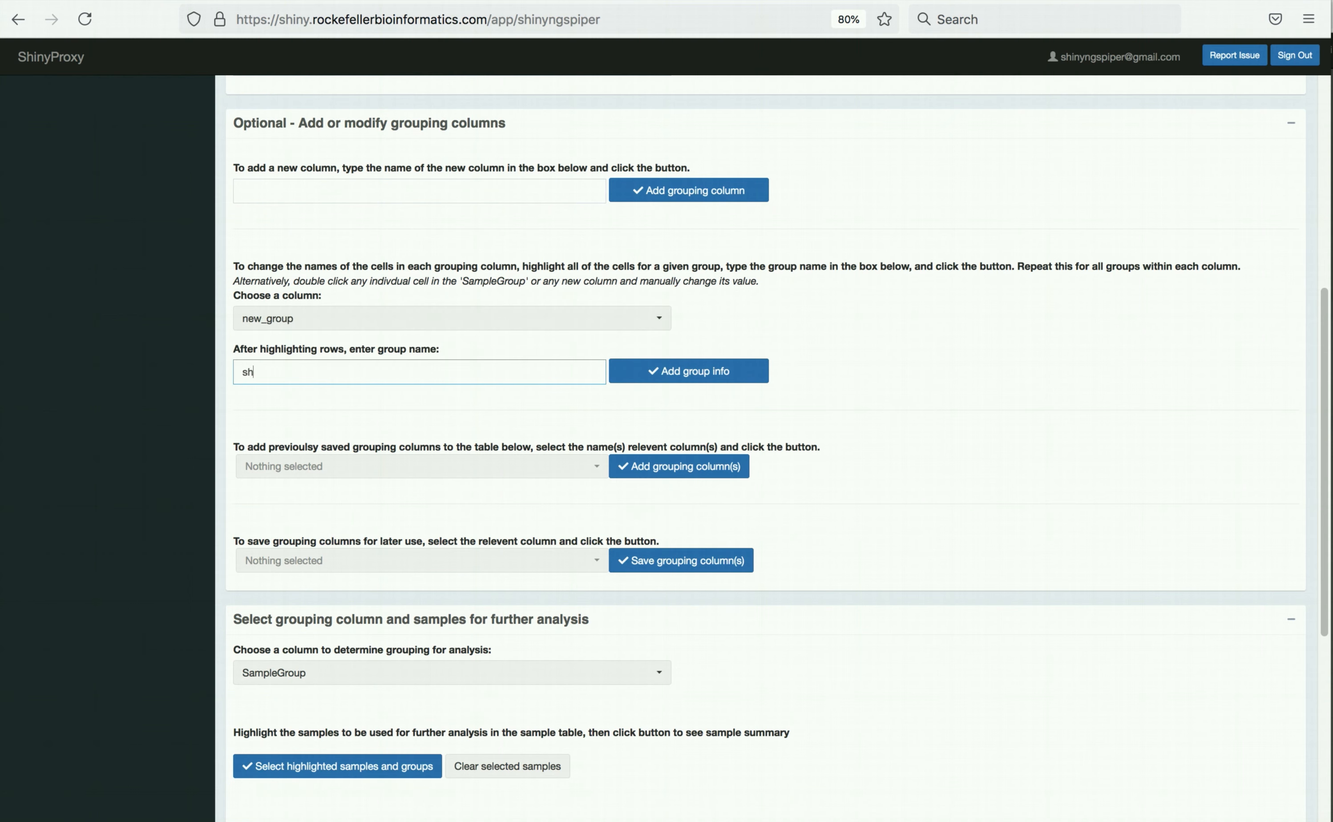
pyautogui.write('RNA_all')
pyautogui.click(656, 381)
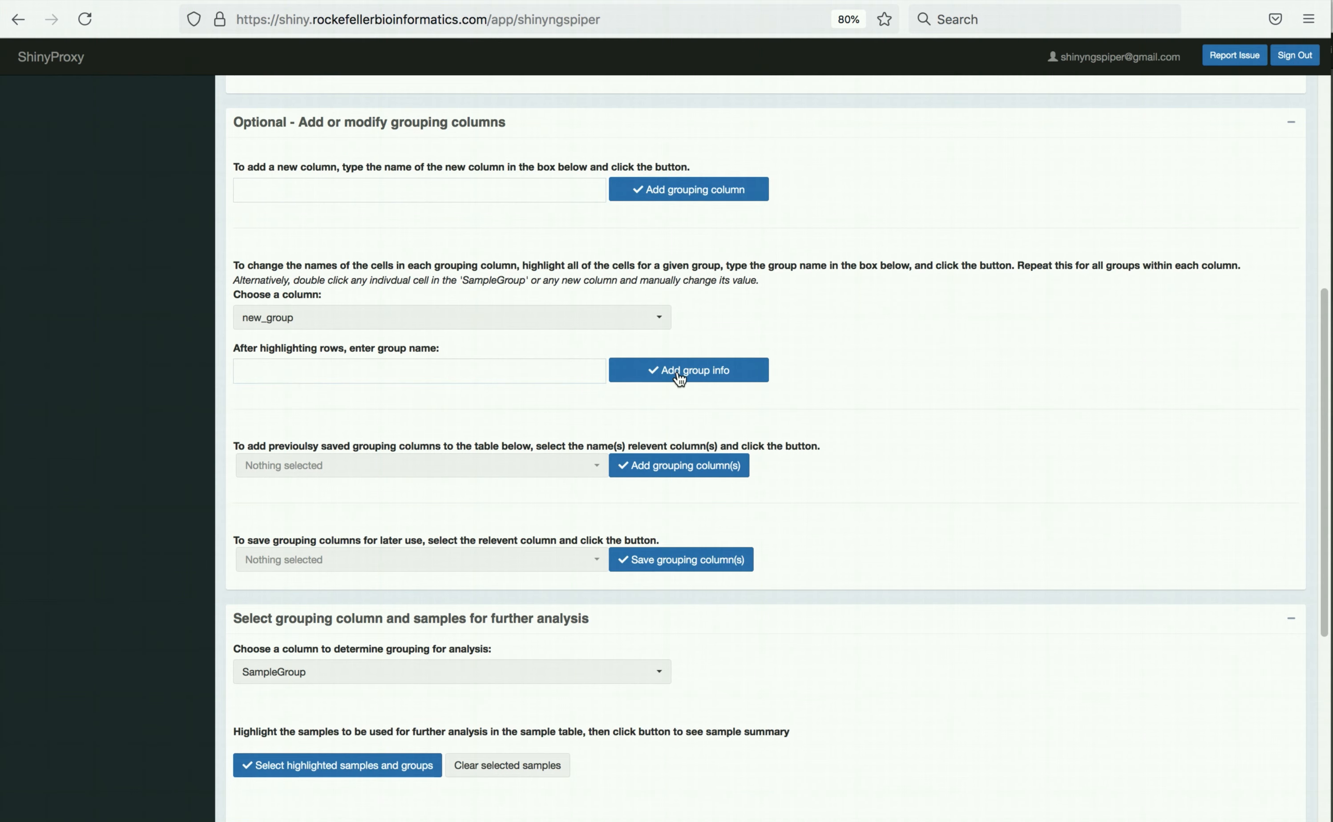
pyautogui.scroll(-10, 677, 372)
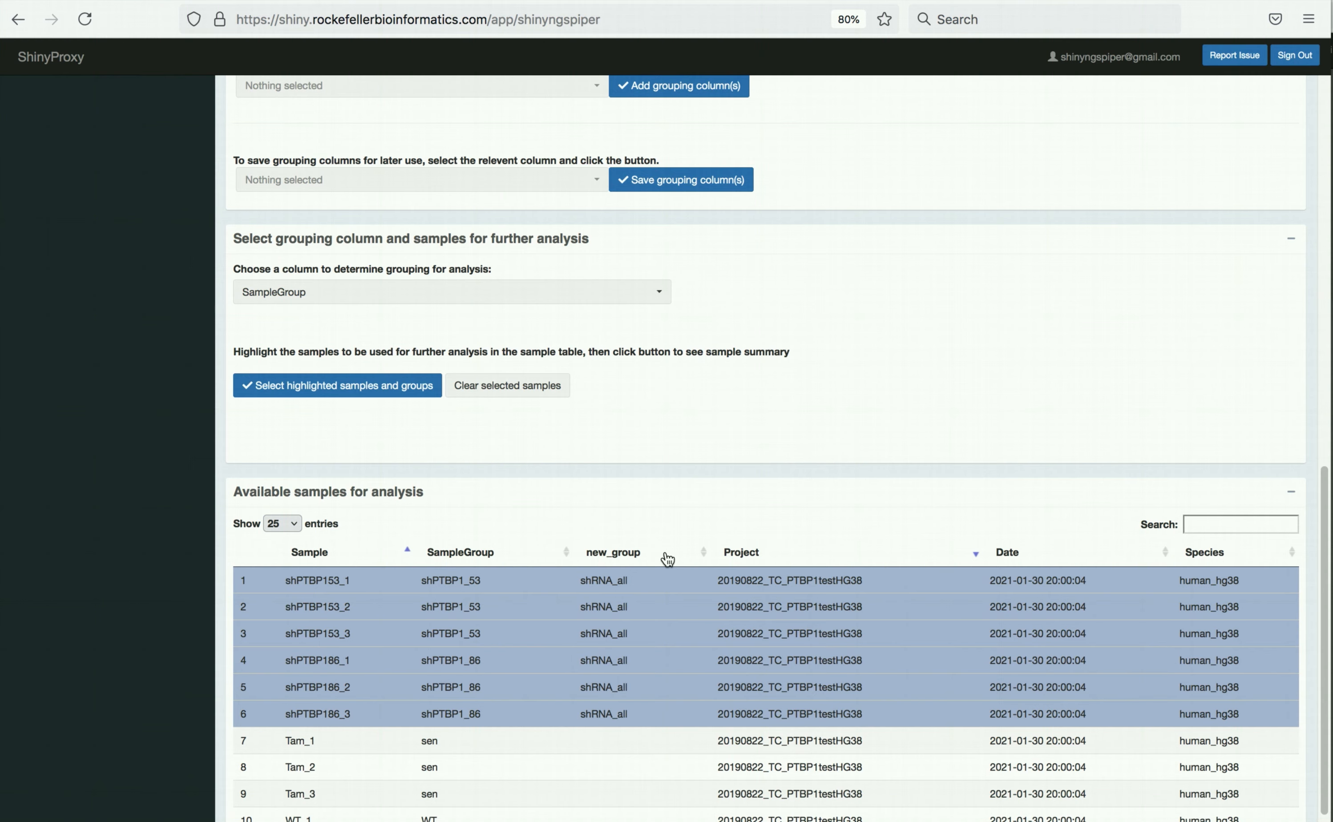
pyautogui.scroll(-1, 567, 412)
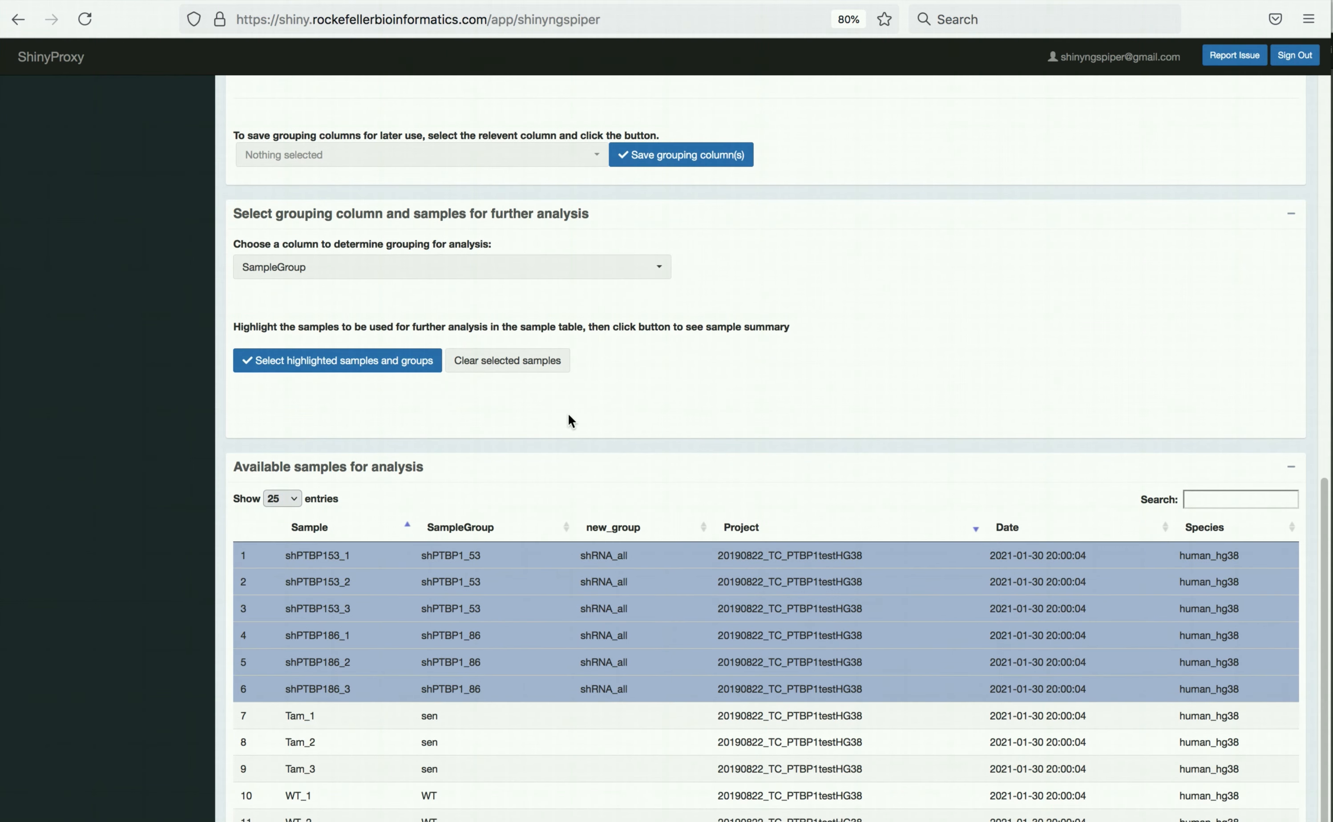
pyautogui.click(521, 360)
# - Assign the group name sen to samples Tam_1 through Tam_3 in the new_group column, and clear the selection
pyautogui.scroll(-3, 521, 356)
pyautogui.click(604, 645)
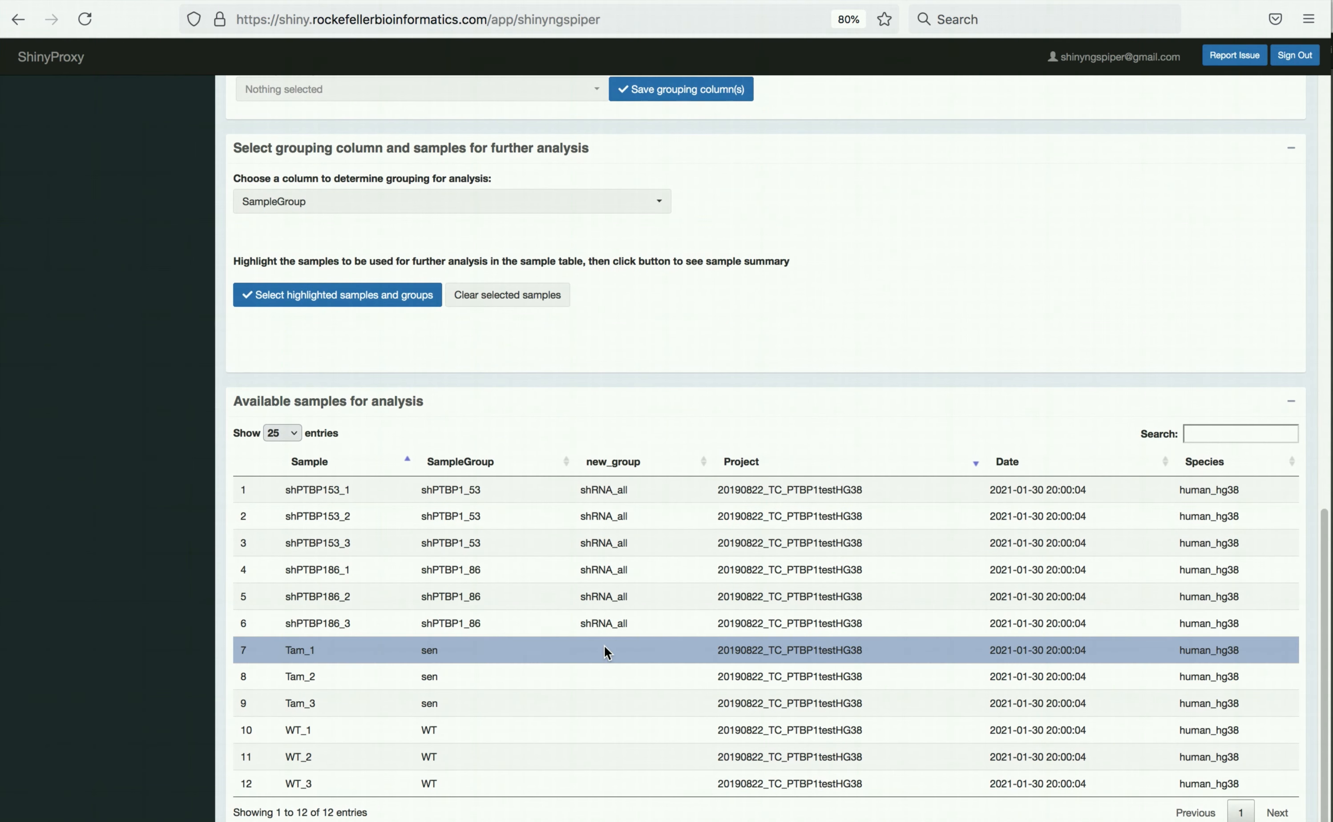
pyautogui.keyDown('shift'); pyautogui.click(598, 706); pyautogui.keyUp('shift')
pyautogui.scroll(8, 598, 706)
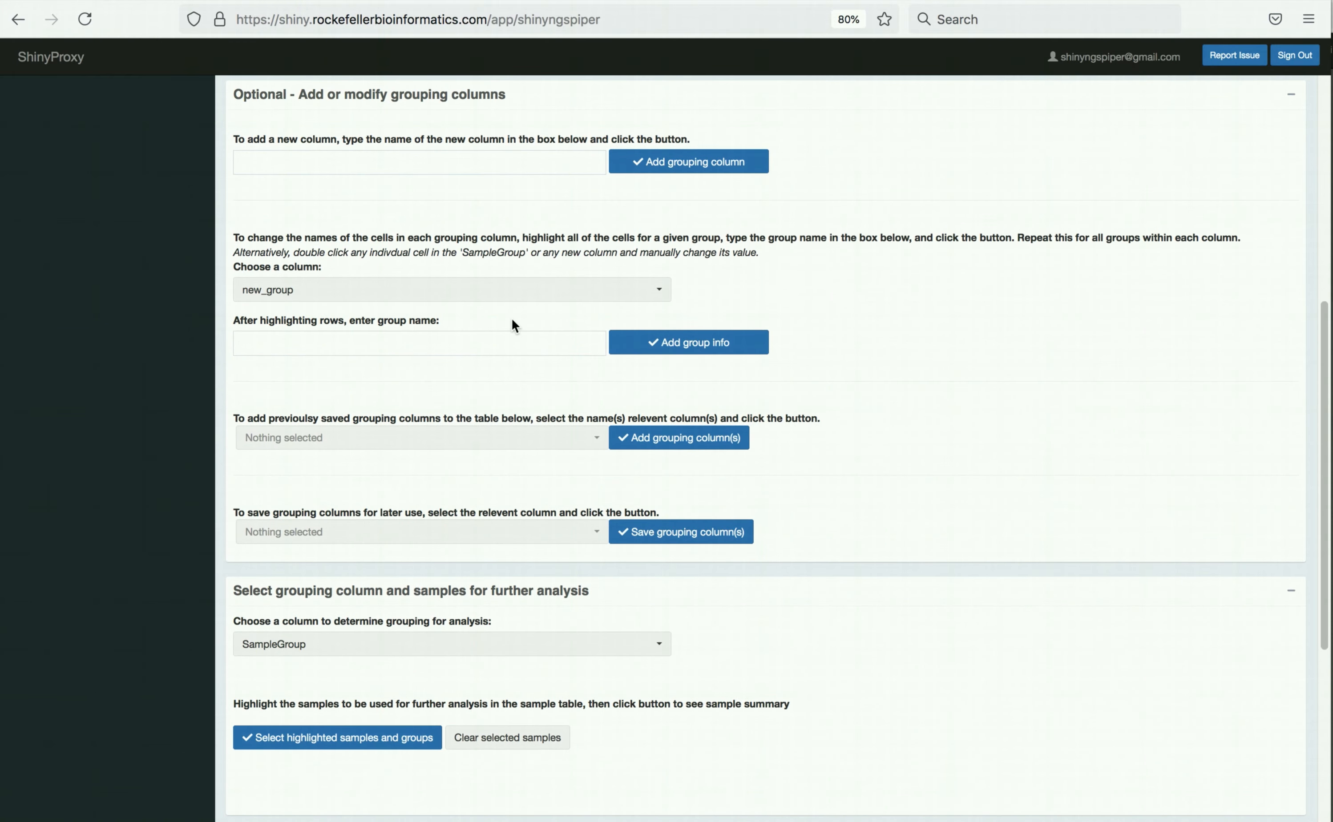
pyautogui.click(444, 338)
pyautogui.write('sen')
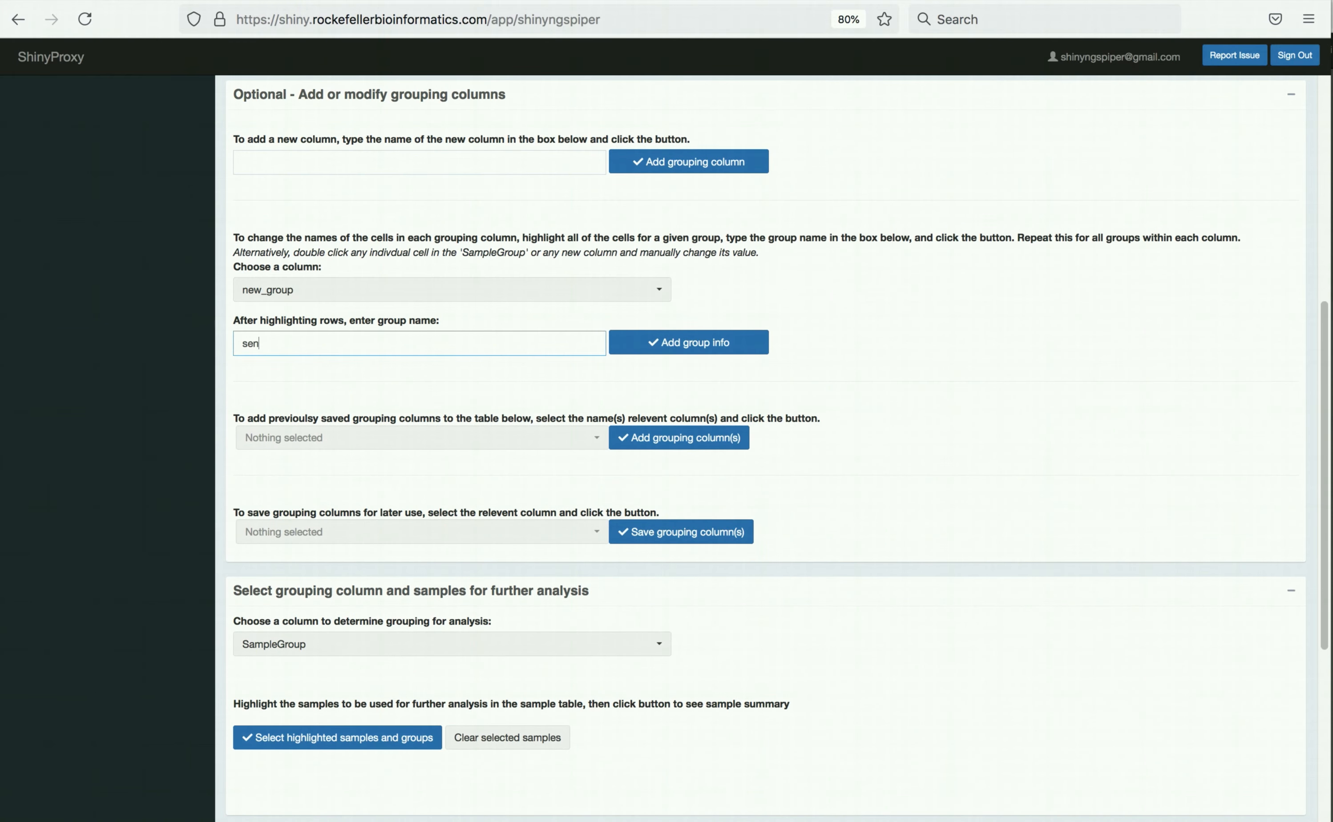
pyautogui.click(687, 342)
pyautogui.scroll(-8, 630, 350)
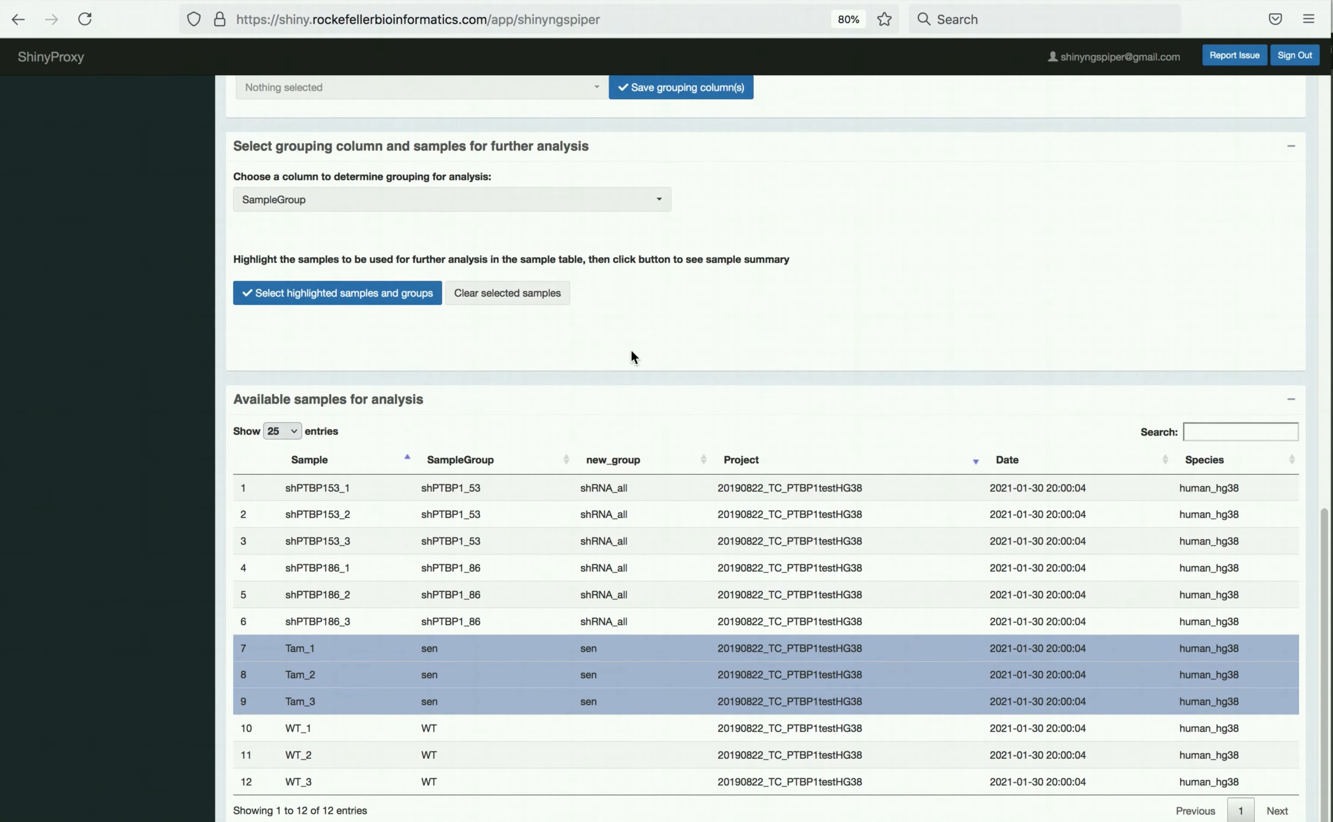
pyautogui.click(519, 300)
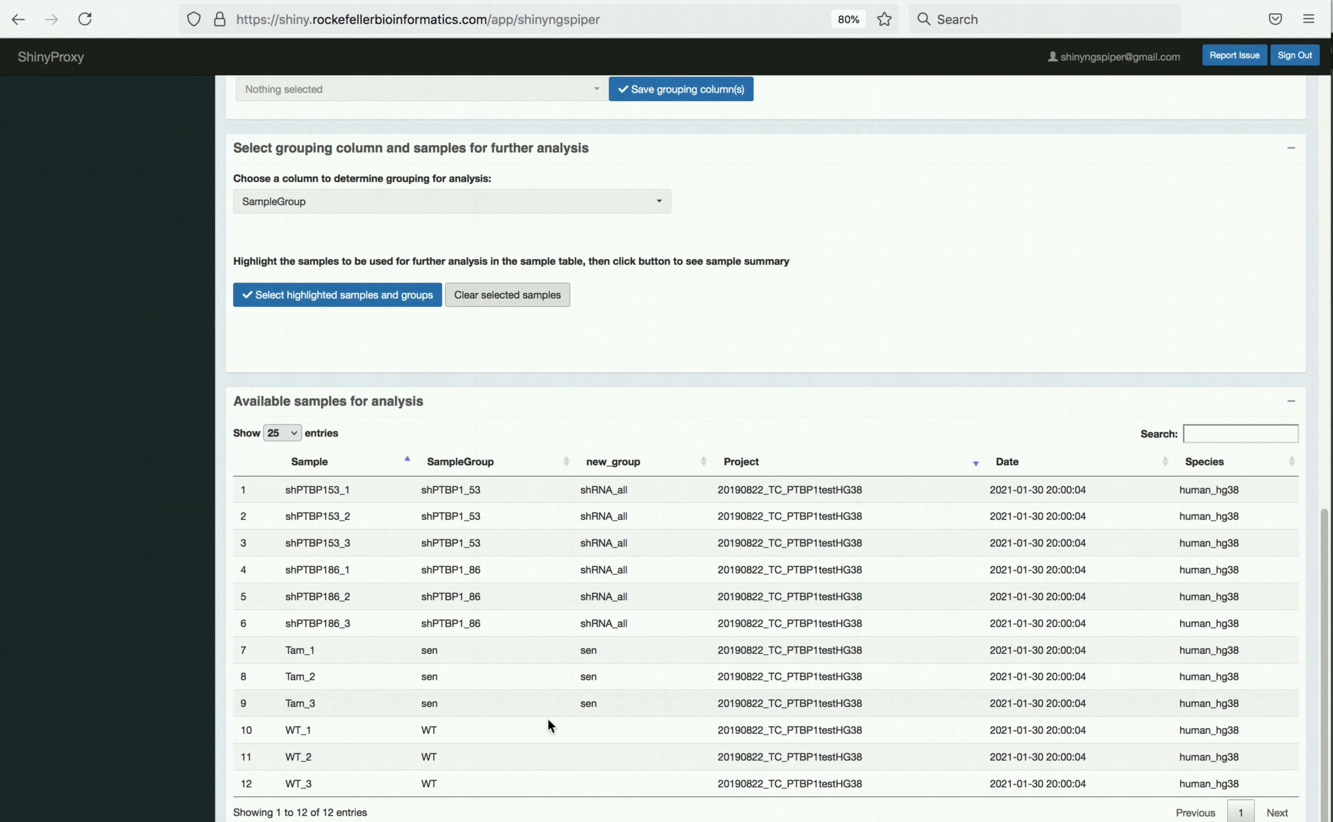
# - Assign the group name WT to samples WT_1, WT_2 and WT_3 in the new_group column, and clear the selection
pyautogui.click(548, 731)
pyautogui.click(549, 750)
pyautogui.click(554, 784)
pyautogui.scroll(5, 578, 509)
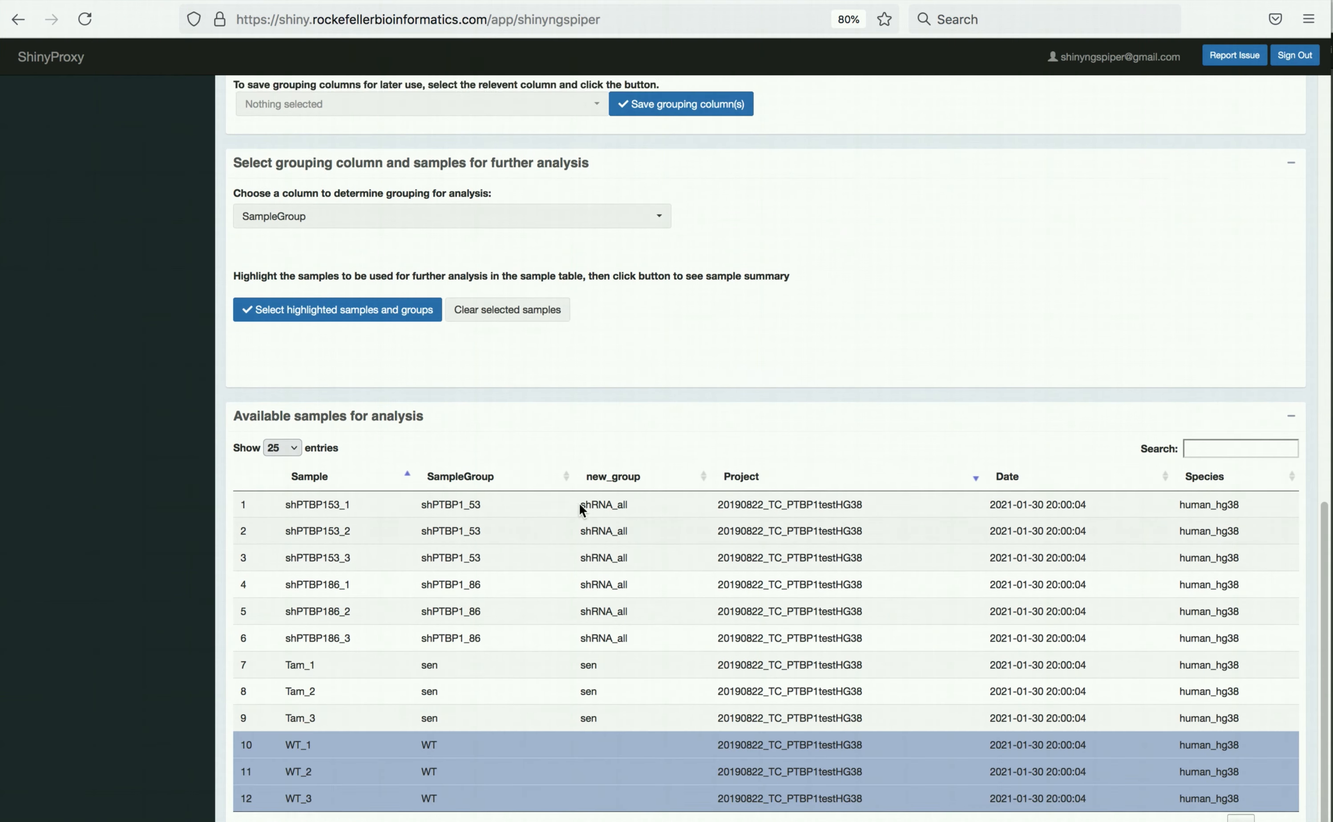
pyautogui.click(389, 187)
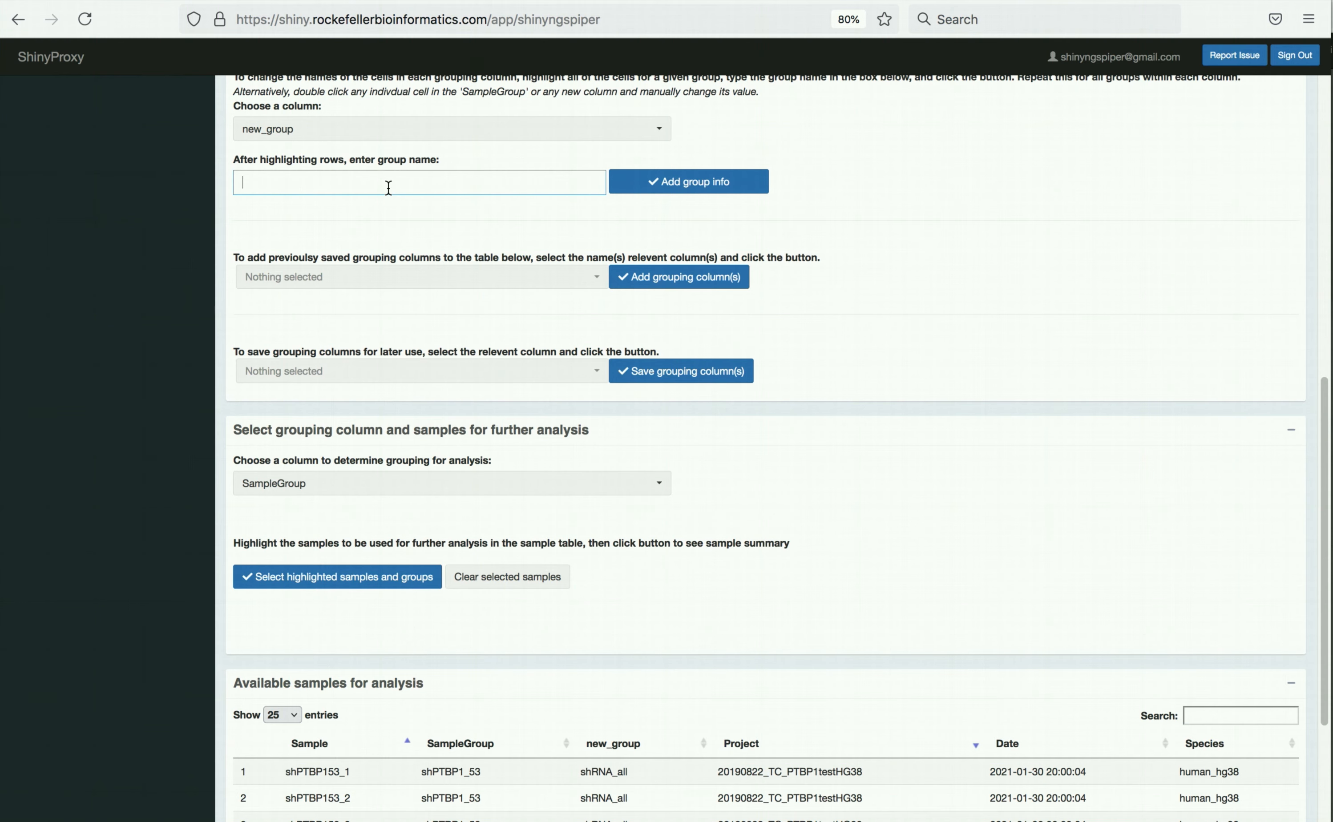
pyautogui.scroll(1, 389, 187)
pyautogui.write('WT')
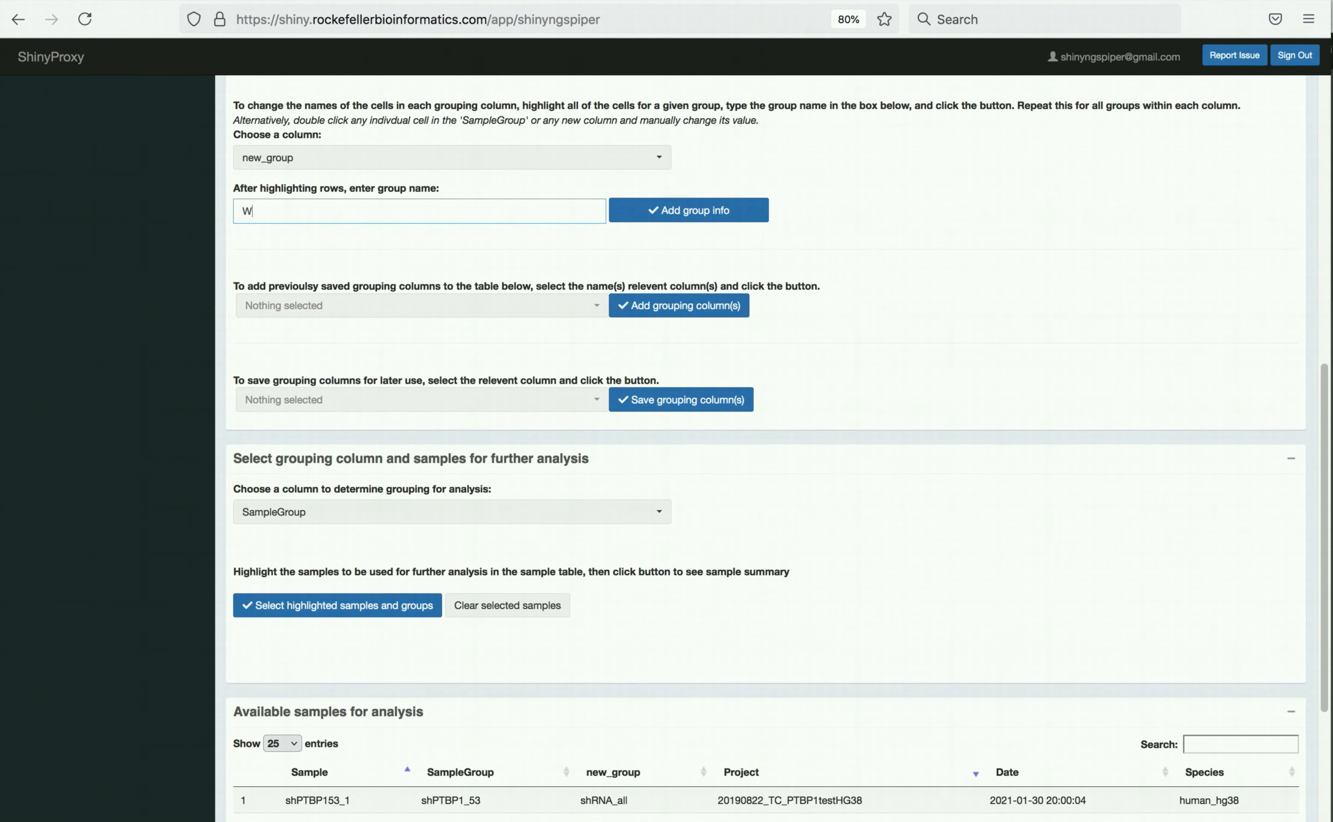
pyautogui.click(654, 204)
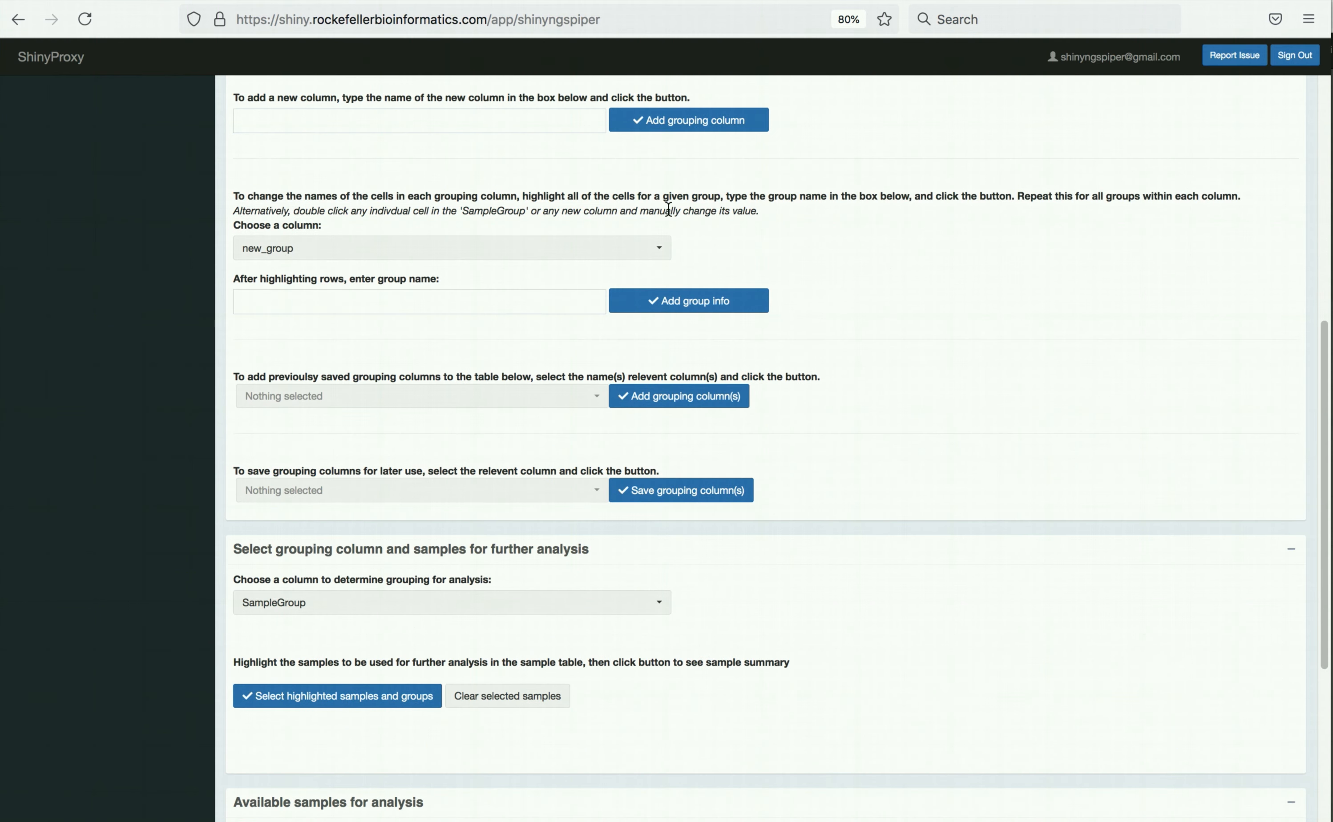
pyautogui.scroll(-5, 666, 209)
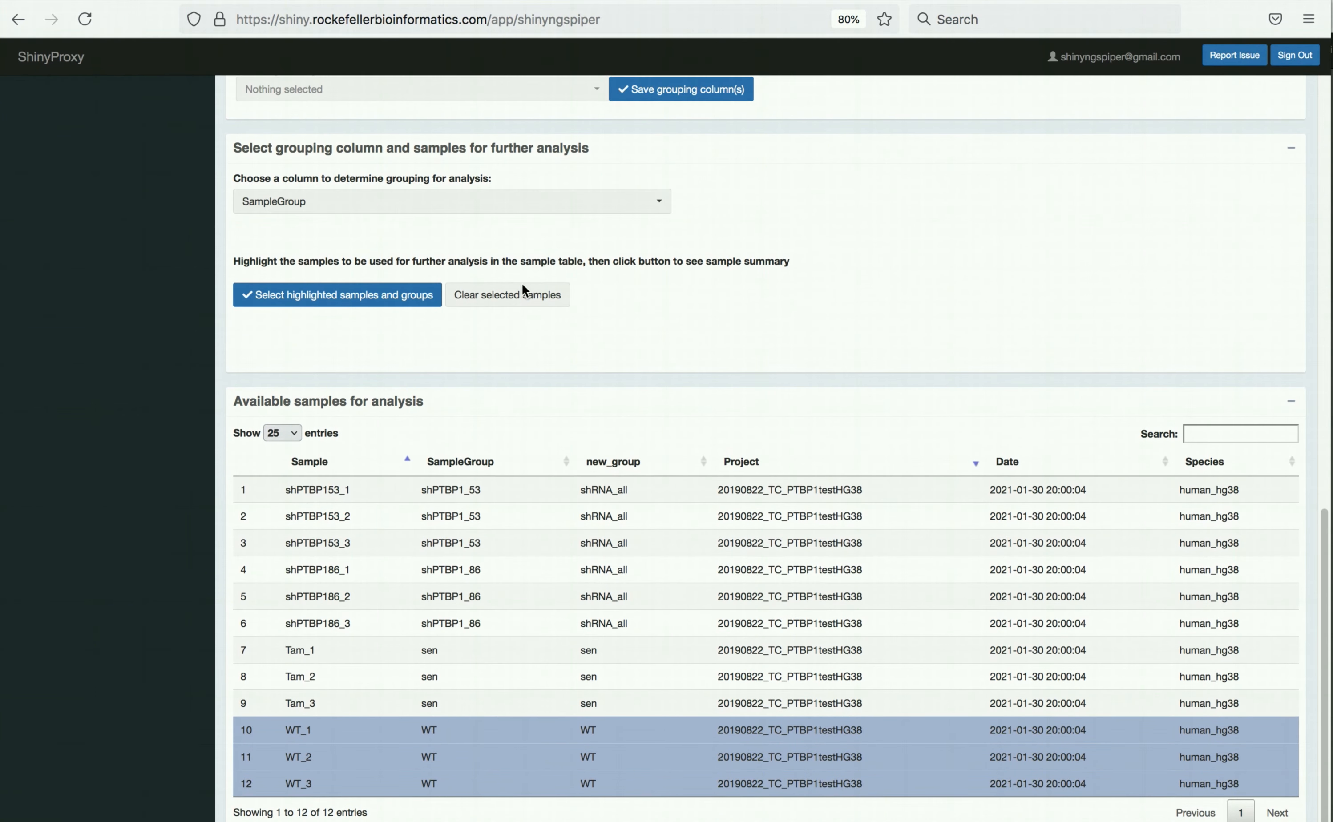
pyautogui.click(513, 295)
pyautogui.scroll(5, 510, 302)
pyautogui.scroll(2, 511, 305)
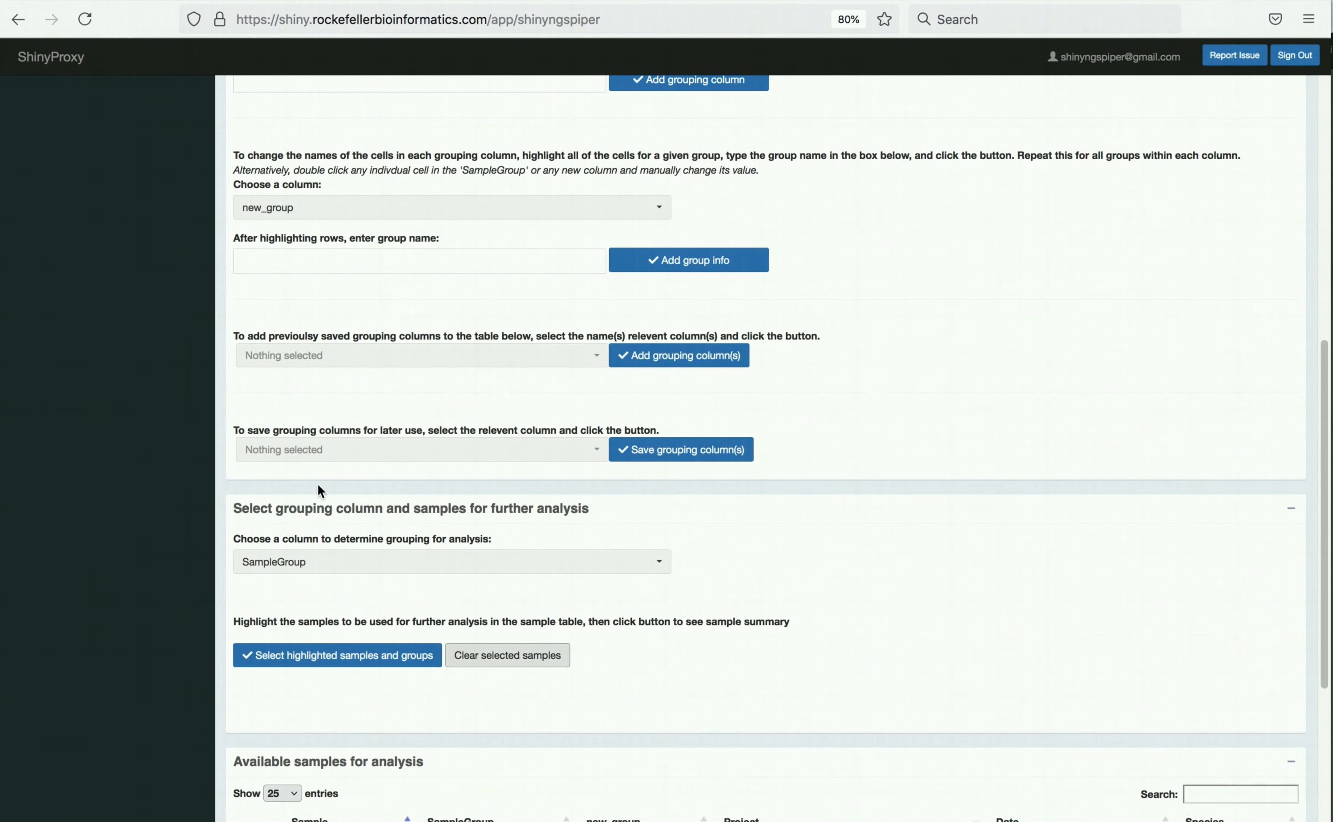
# - Save the new_group grouping column for later use
pyautogui.scroll(-3, 350, 485)
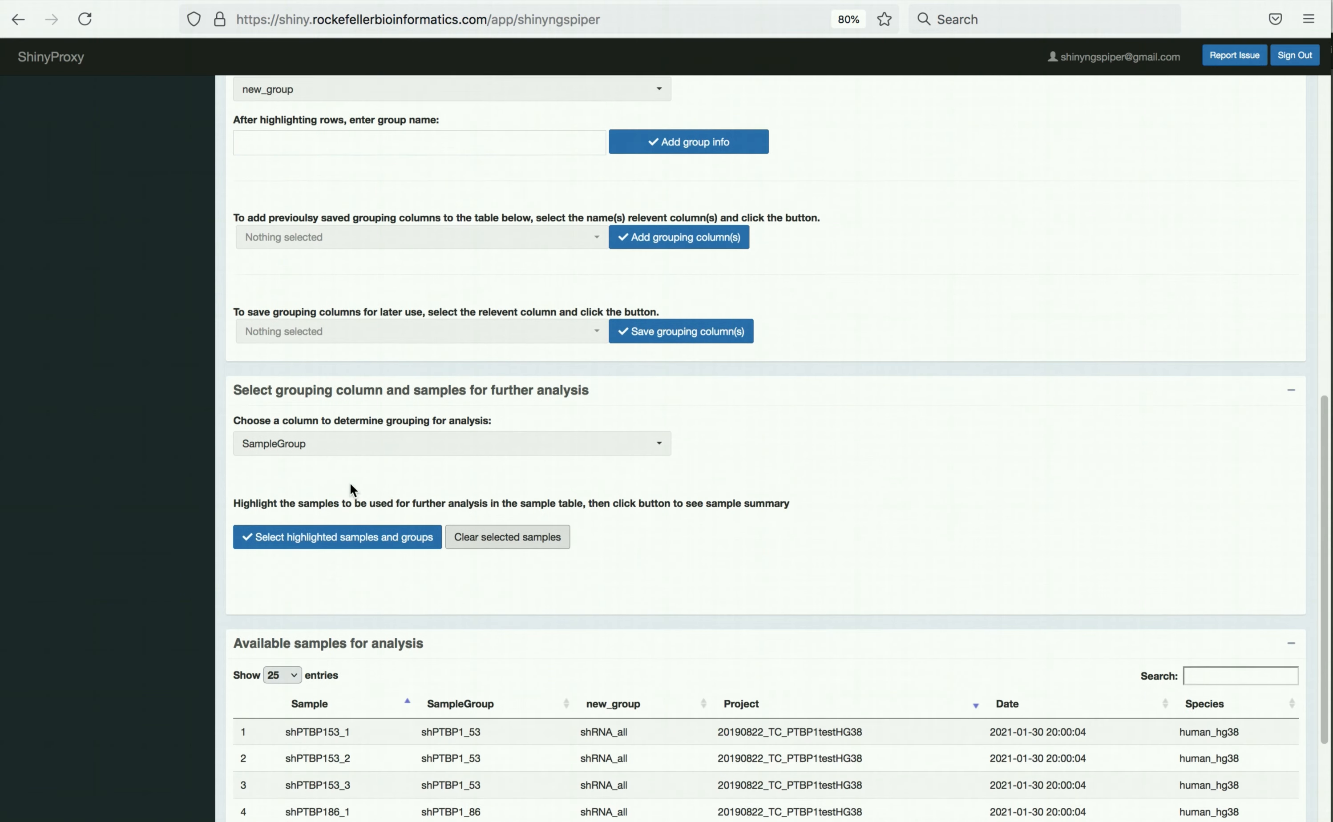
pyautogui.scroll(1, 351, 487)
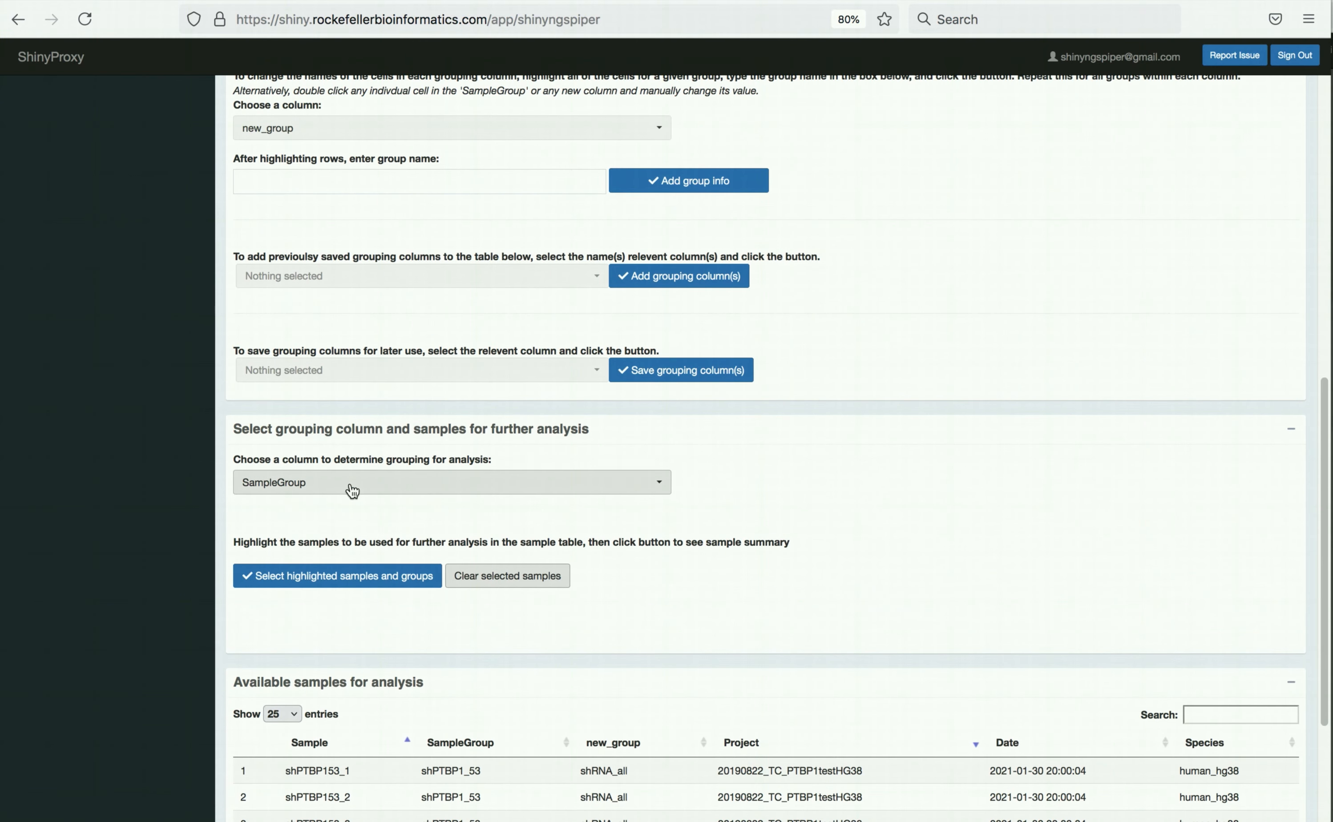
pyautogui.scroll(-4, 352, 490)
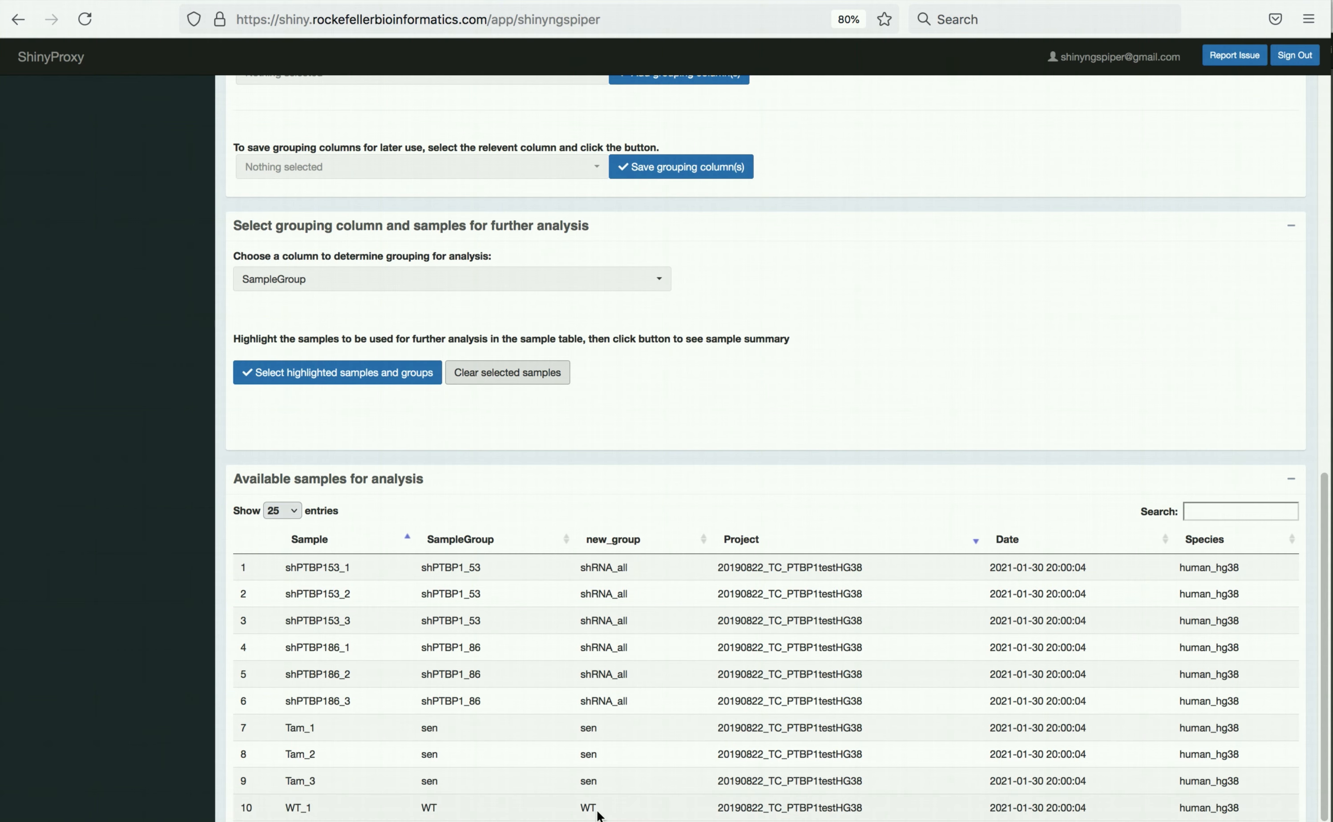
pyautogui.scroll(-2, 597, 810)
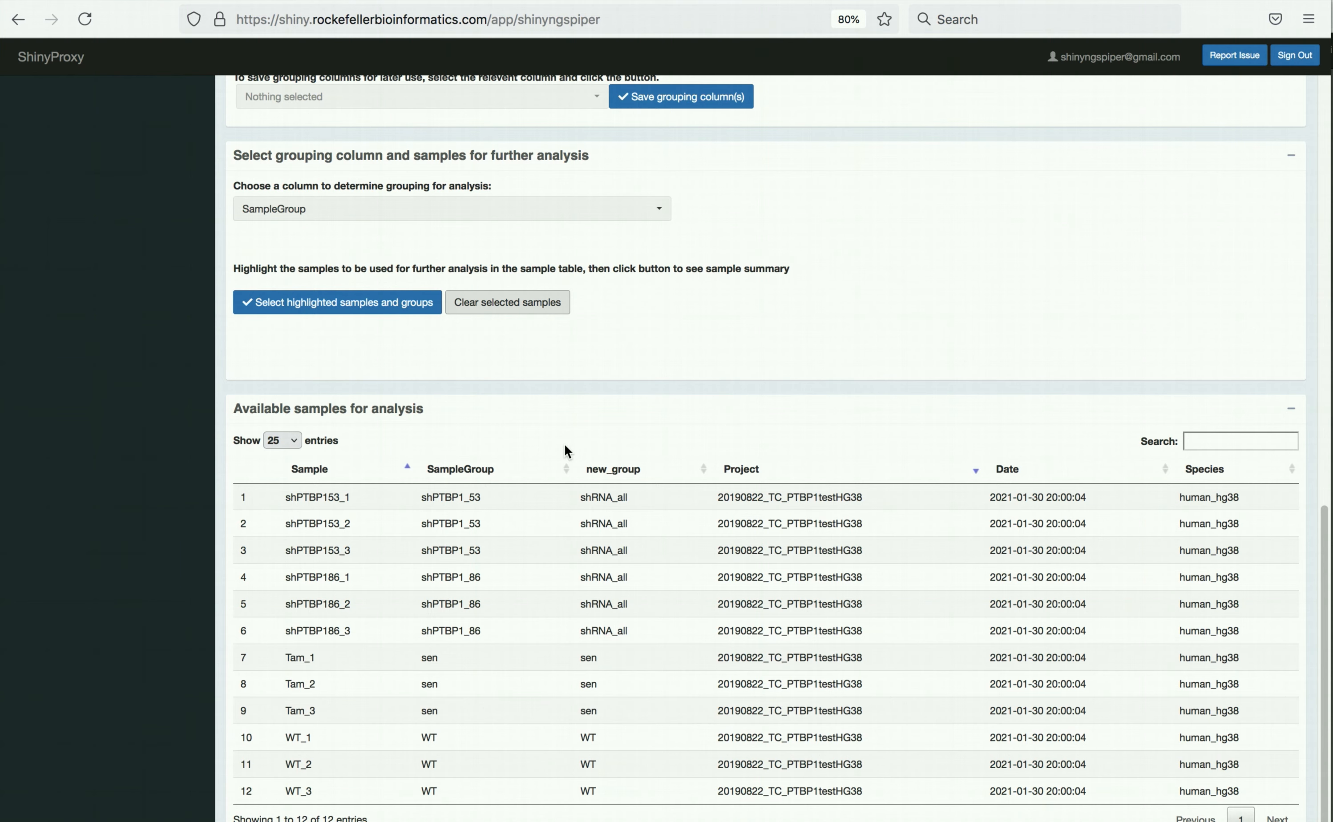
pyautogui.scroll(5, 563, 443)
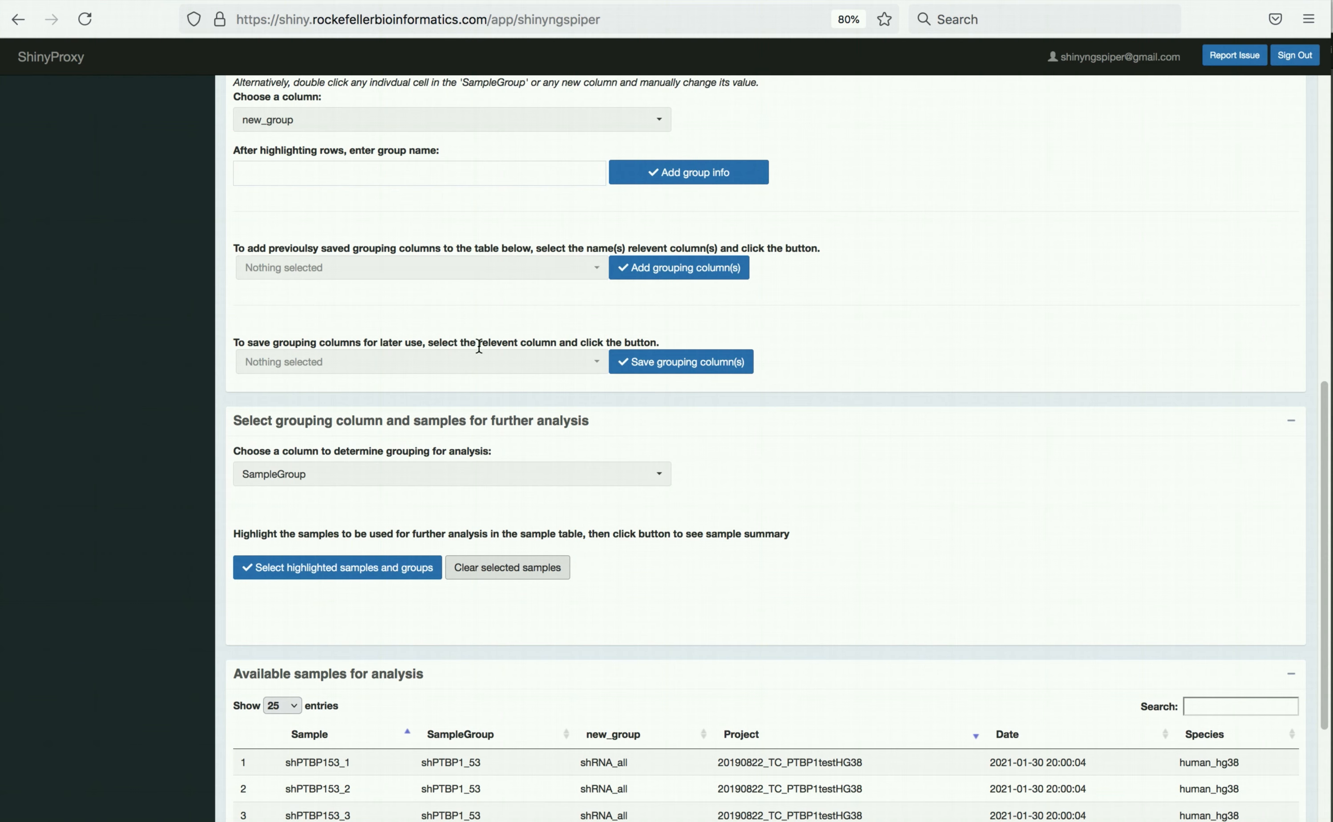
pyautogui.click(469, 366)
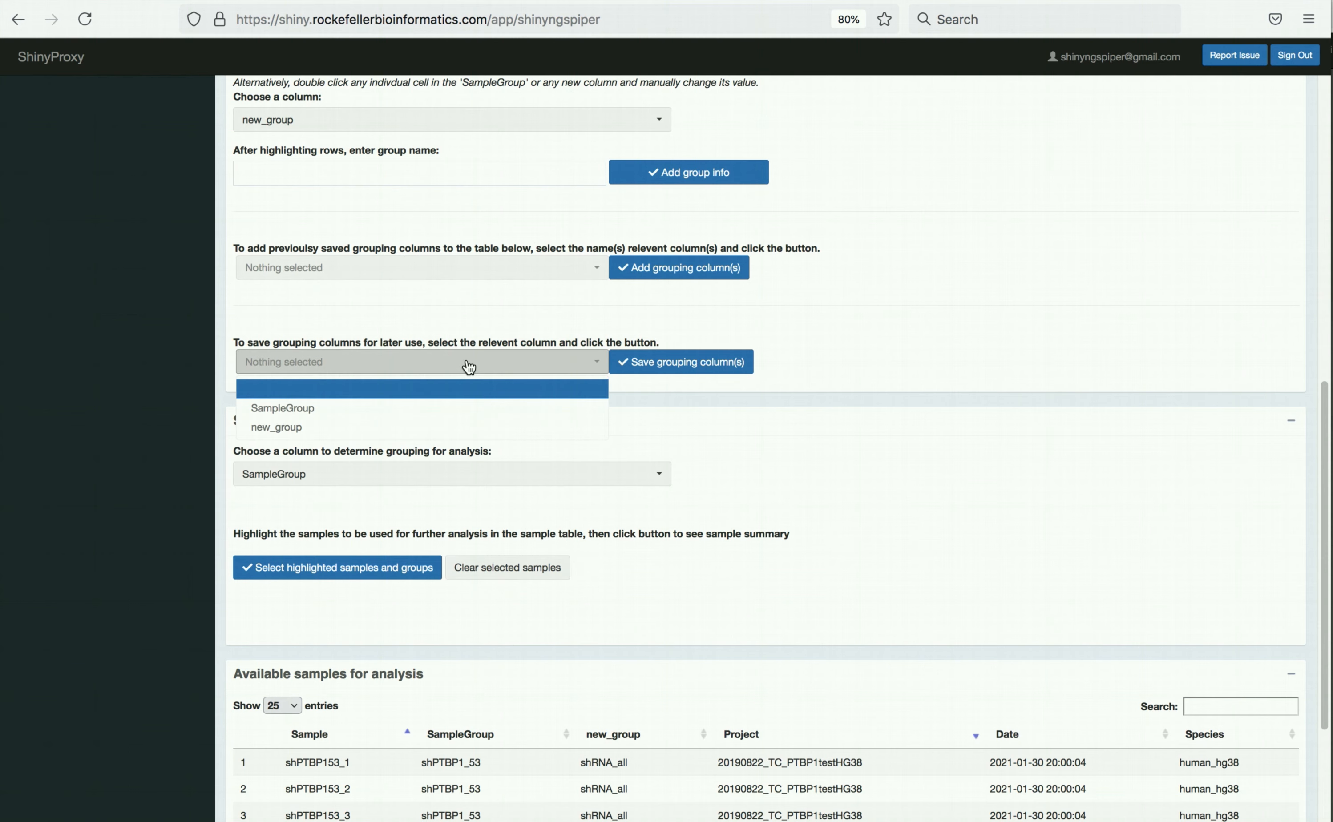
pyautogui.click(433, 427)
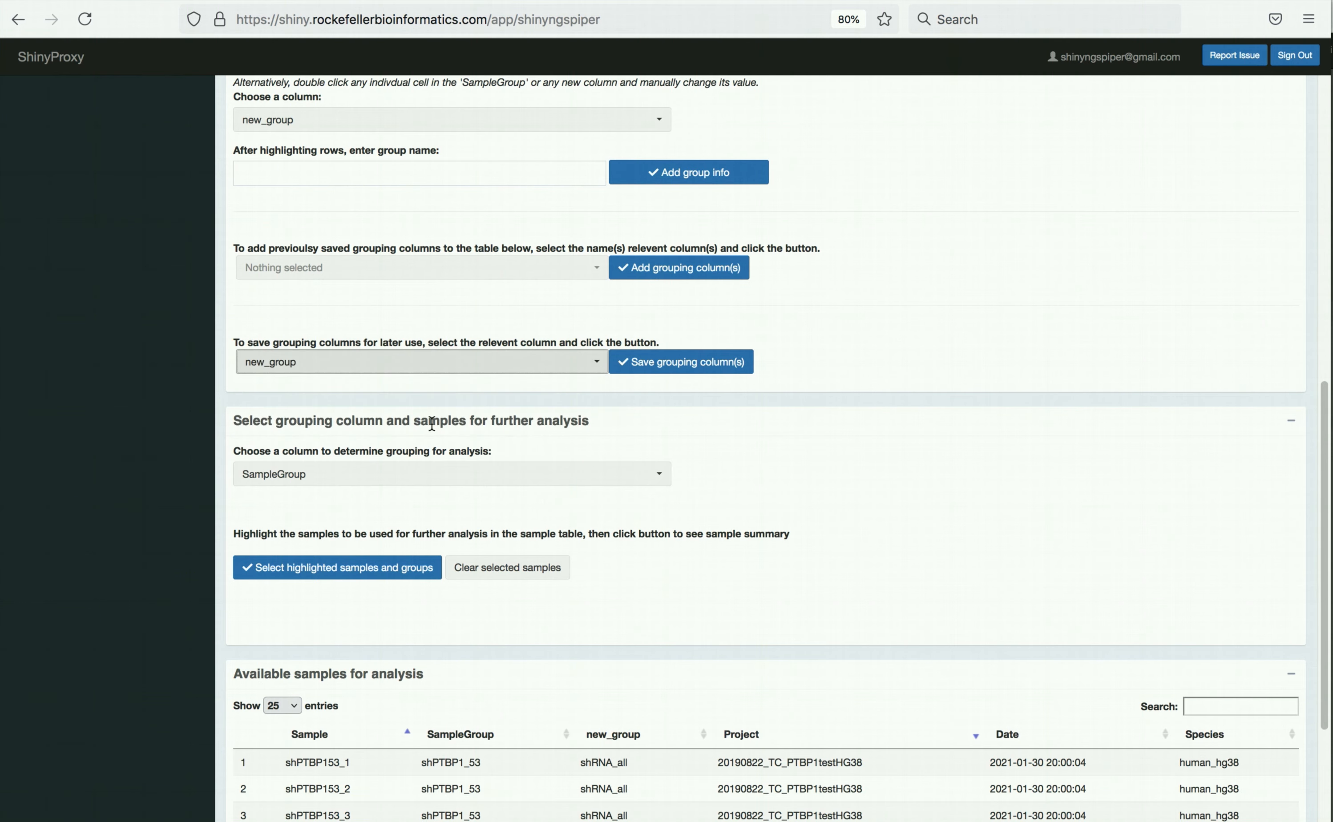
pyautogui.click(646, 362)
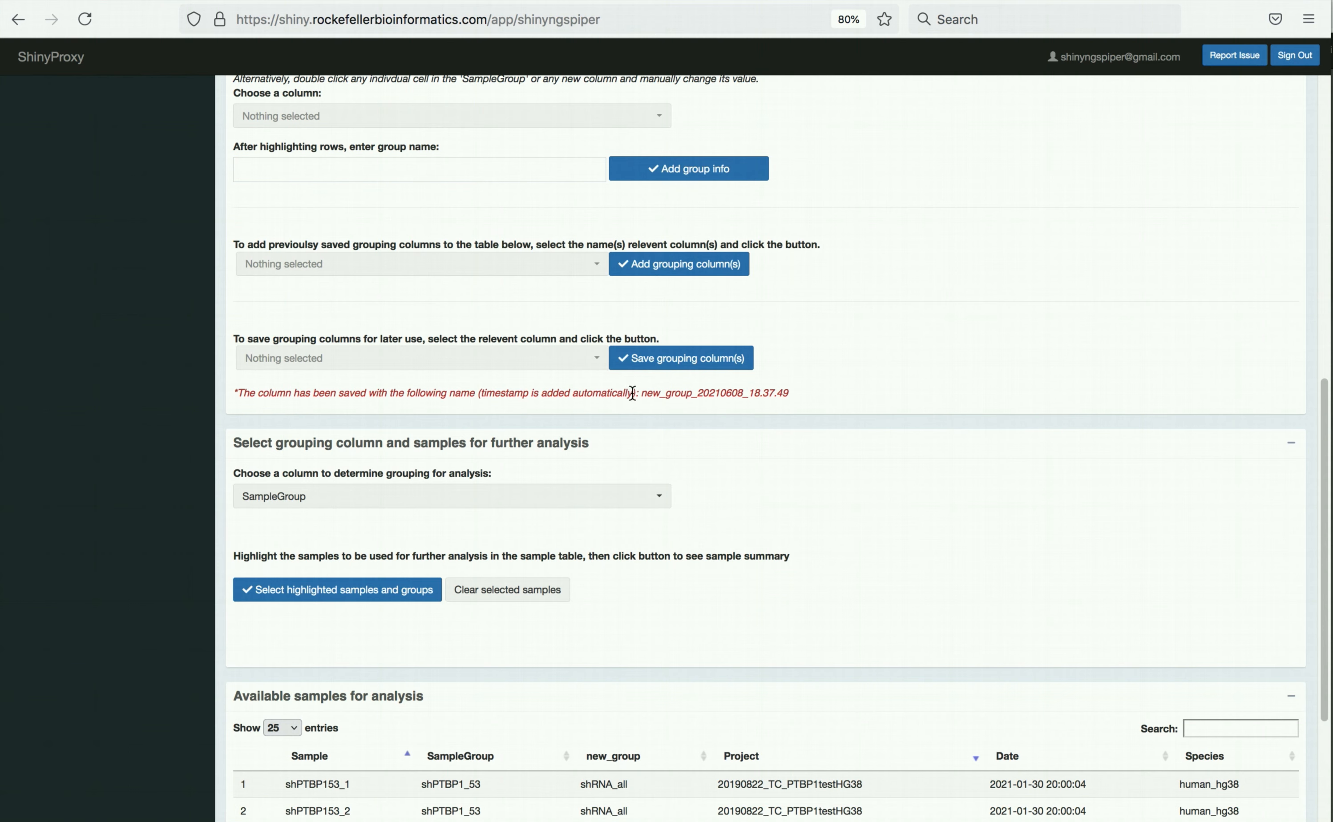
pyautogui.moveTo(636, 393); pyautogui.dragTo(788, 402)
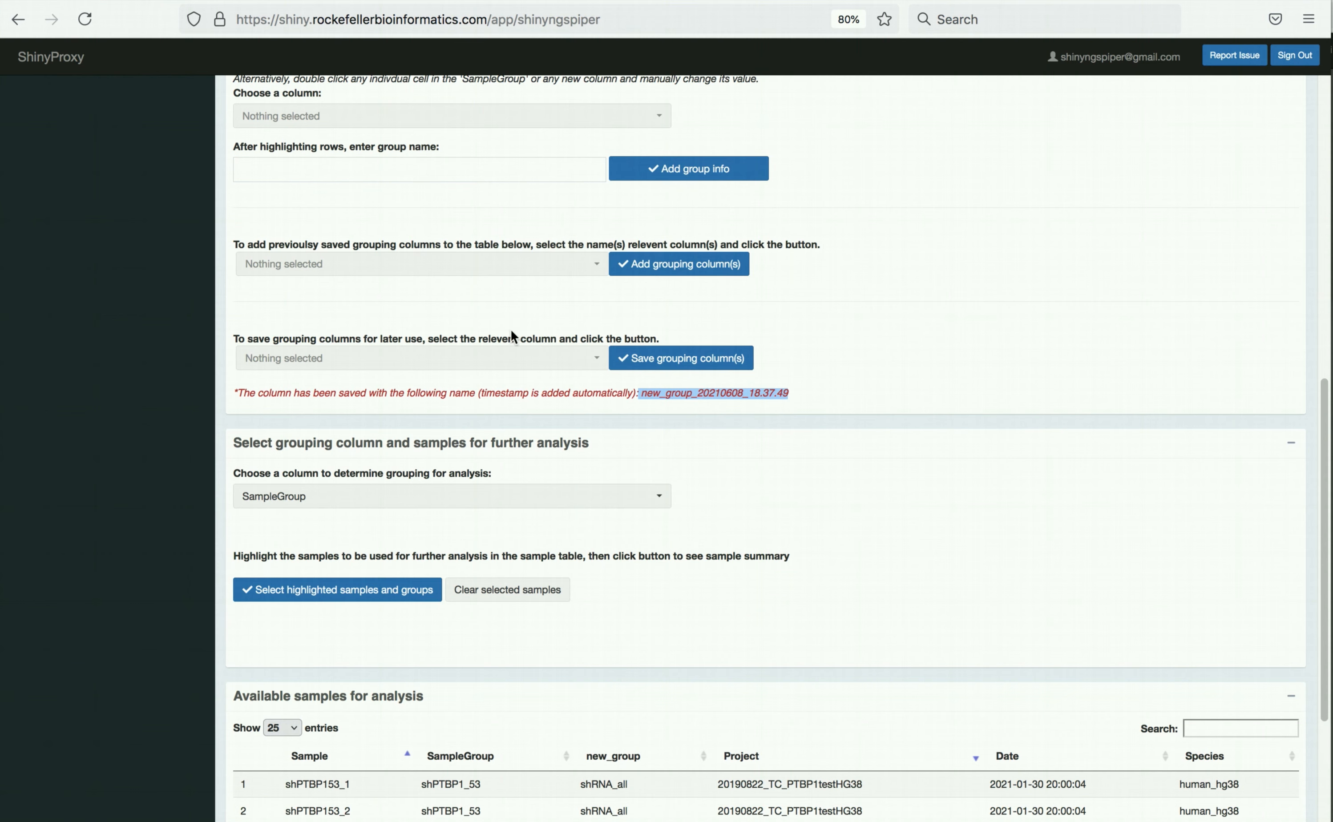
pyautogui.click(497, 294)
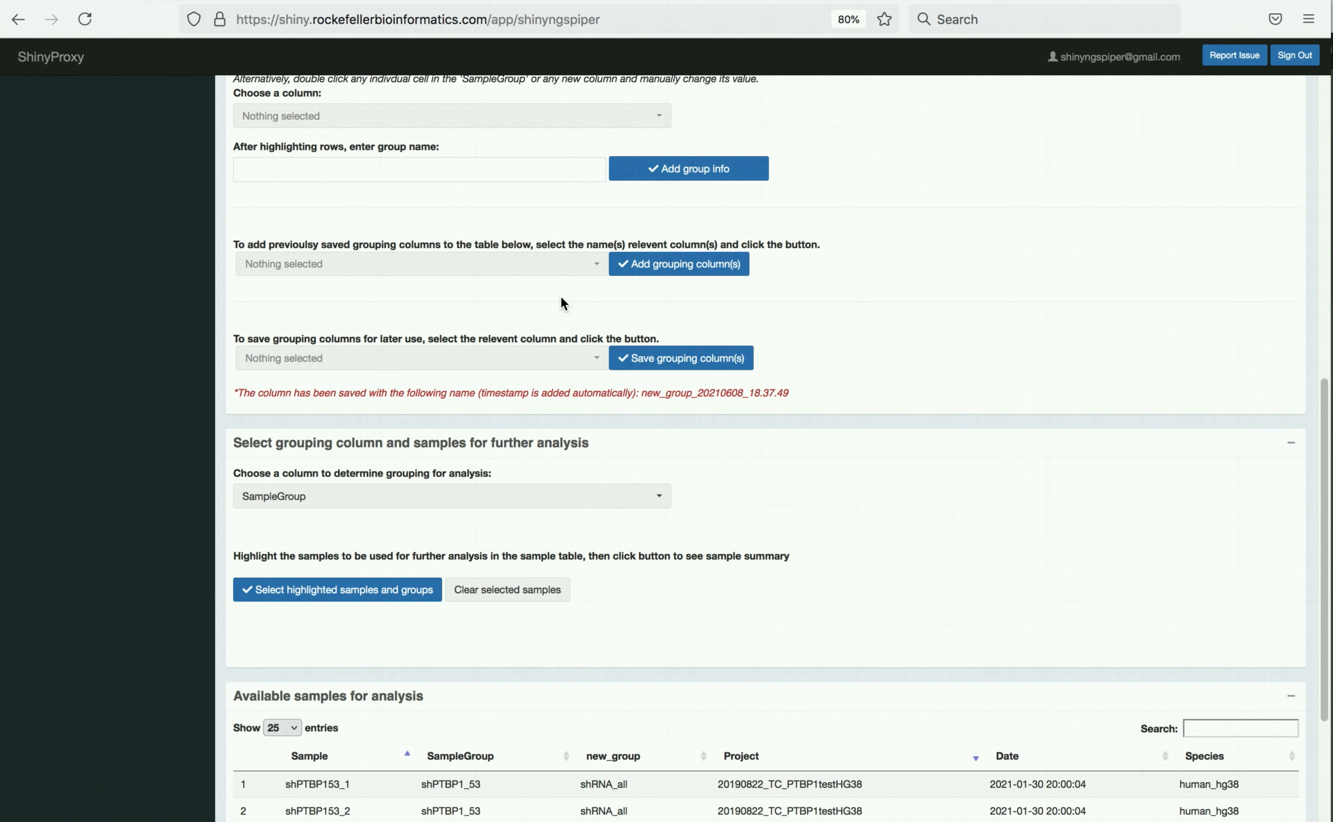
# - Add the previously saved grouping column new_group_20210608_18.37.49 to the available samples table
pyautogui.click(543, 268)
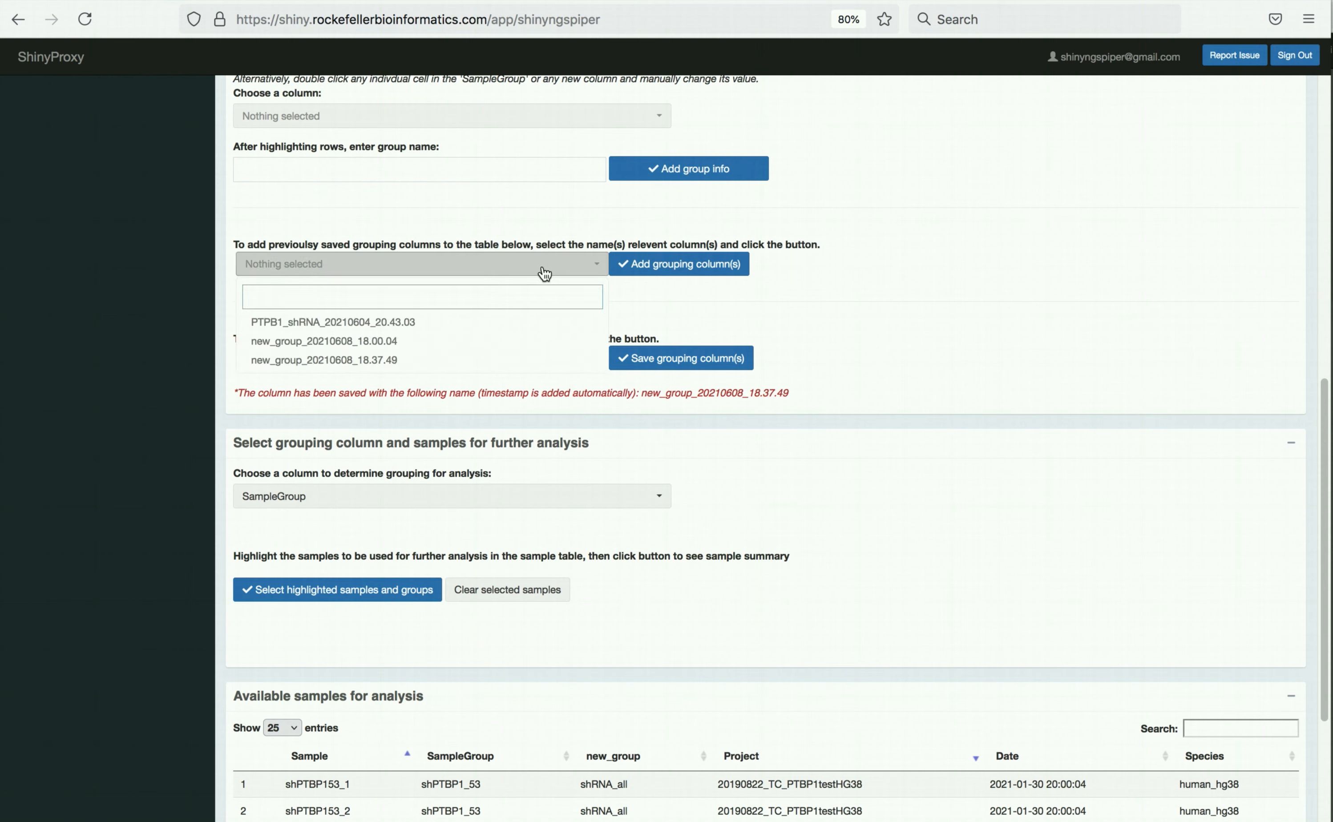
pyautogui.click(352, 361)
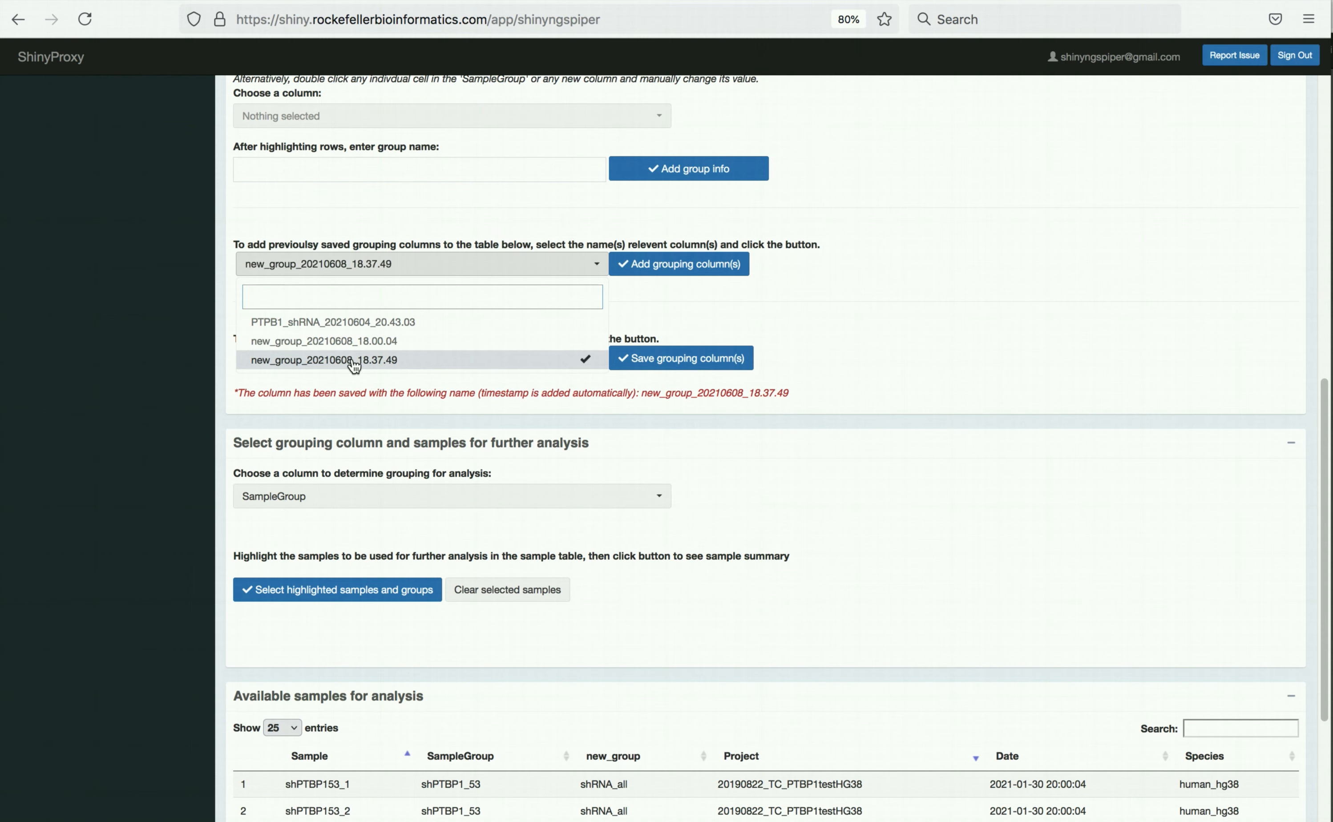
pyautogui.click(715, 306)
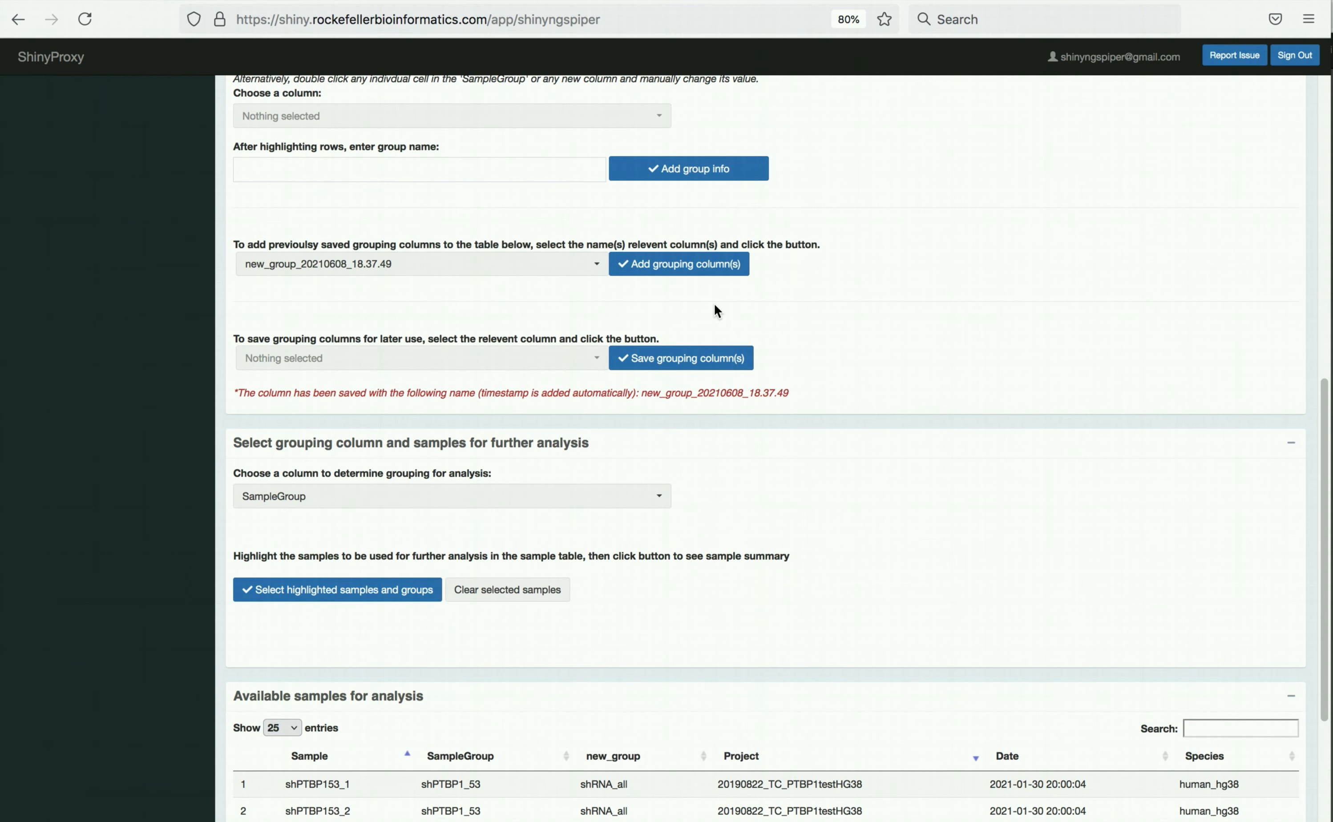
pyautogui.click(687, 265)
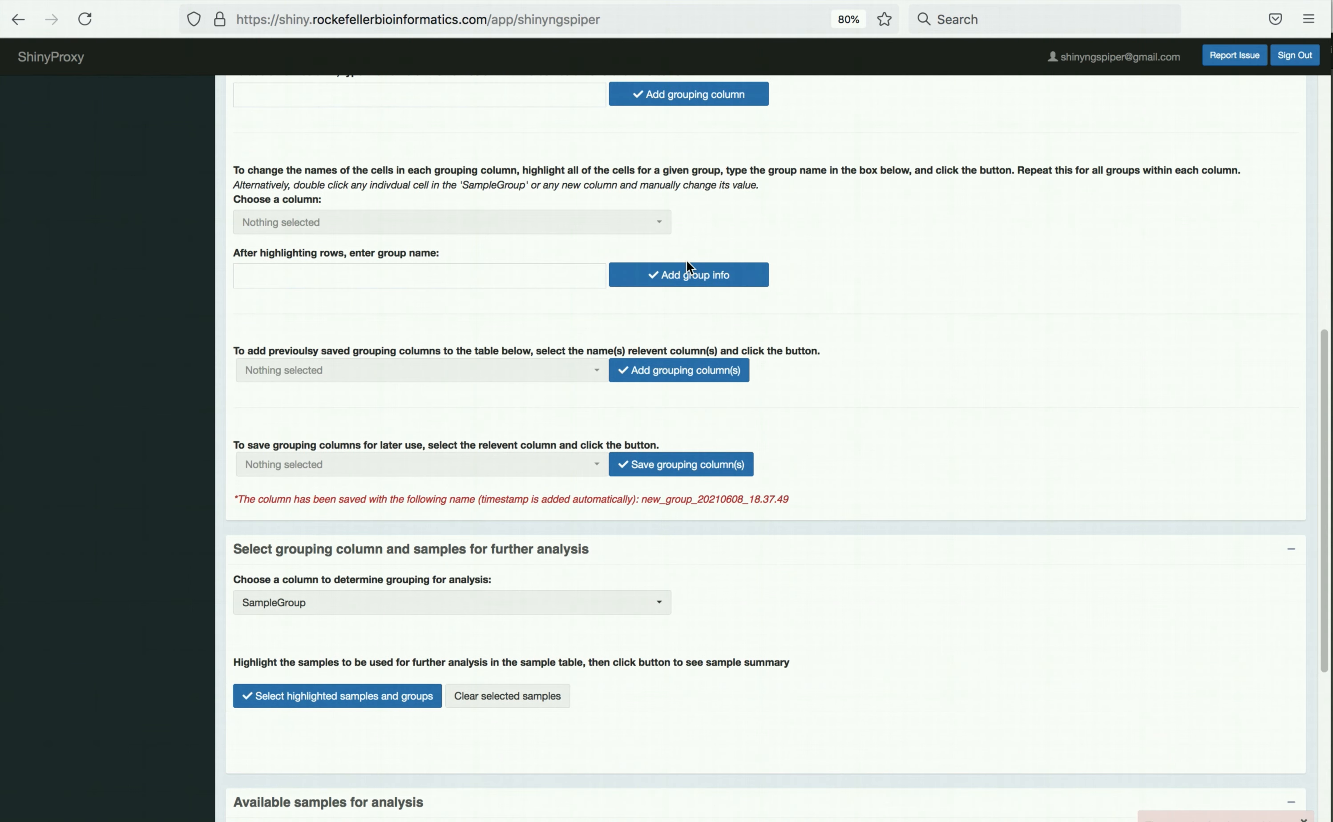
pyautogui.scroll(-5, 686, 261)
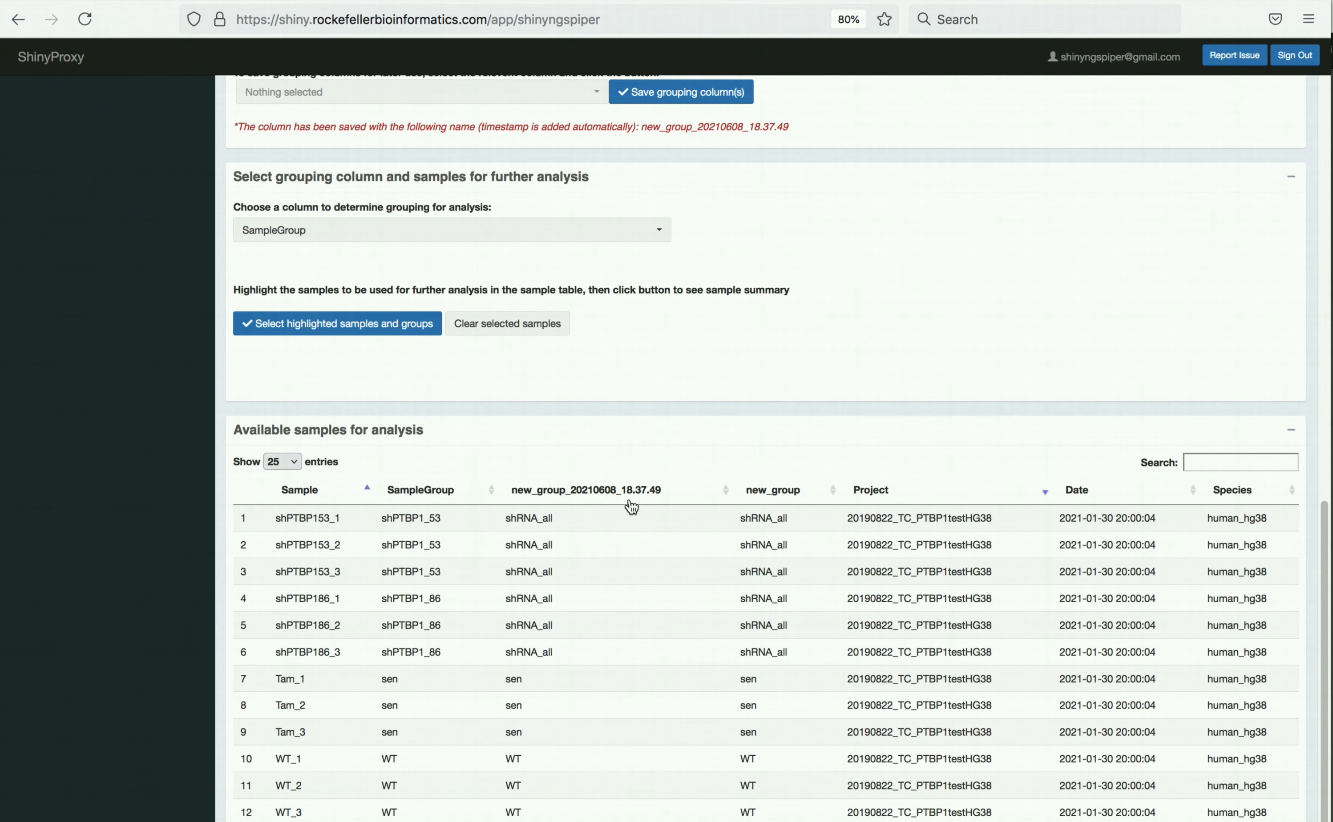
# - Collapse the optional grouping column section and highlight all samples from shPTBP153_1 through WT_3
pyautogui.scroll(10, 632, 506)
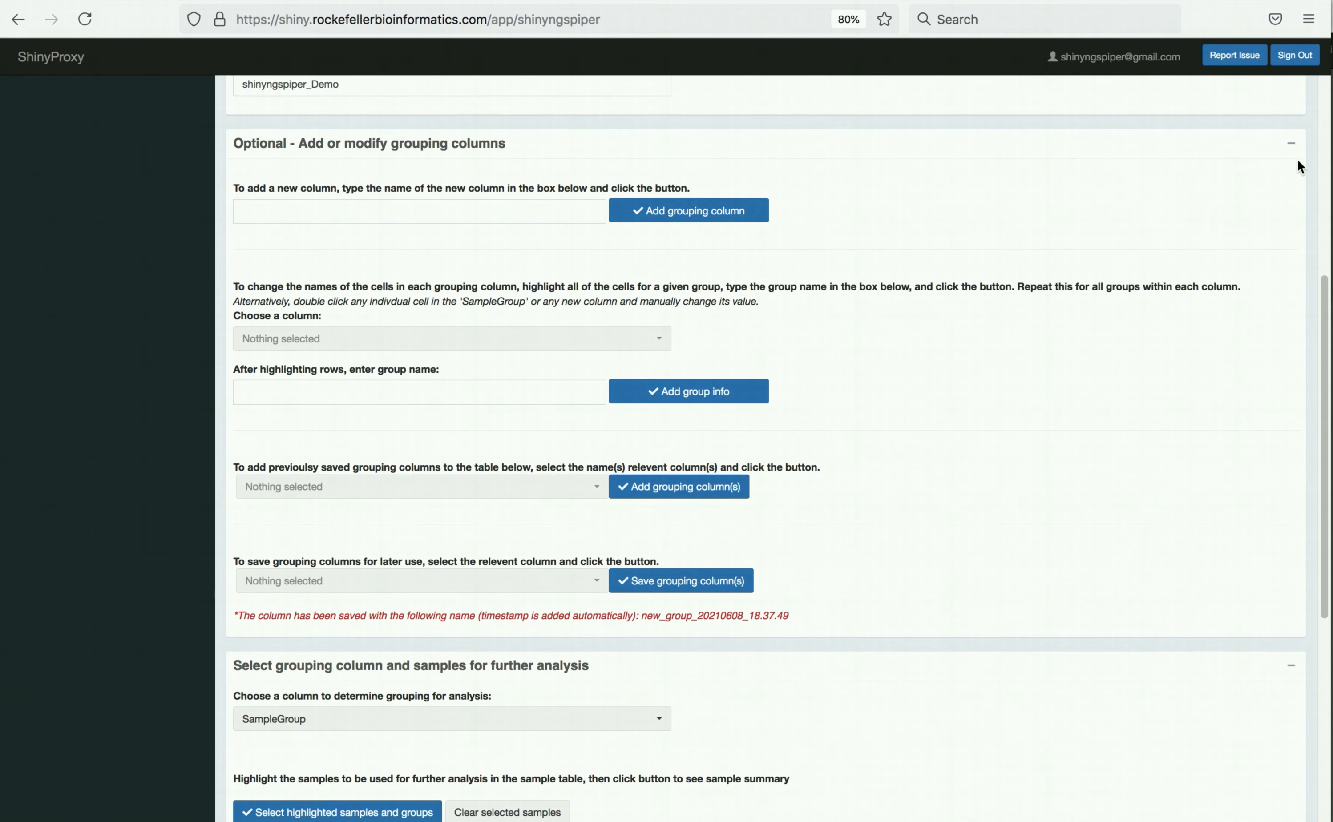
pyautogui.click(1290, 143)
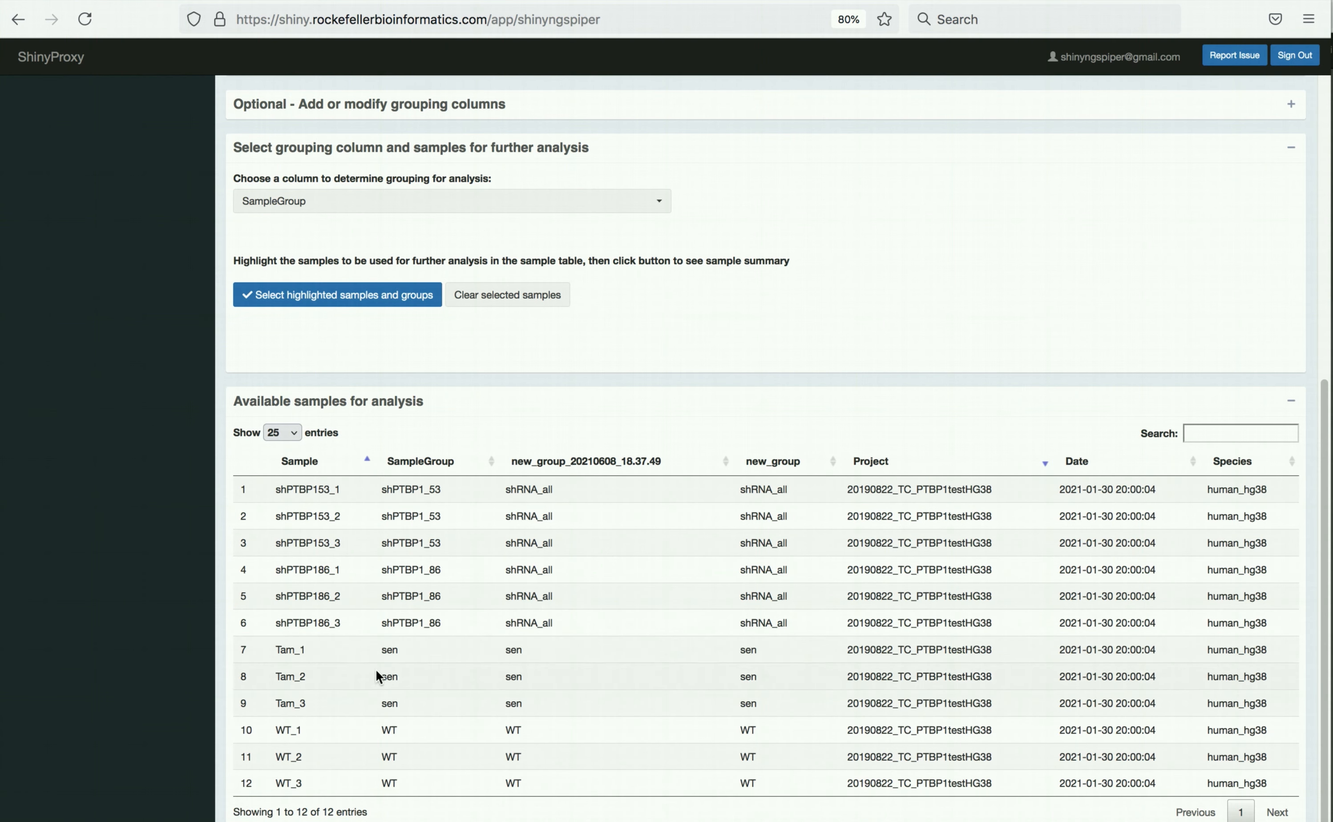
pyautogui.click(370, 495)
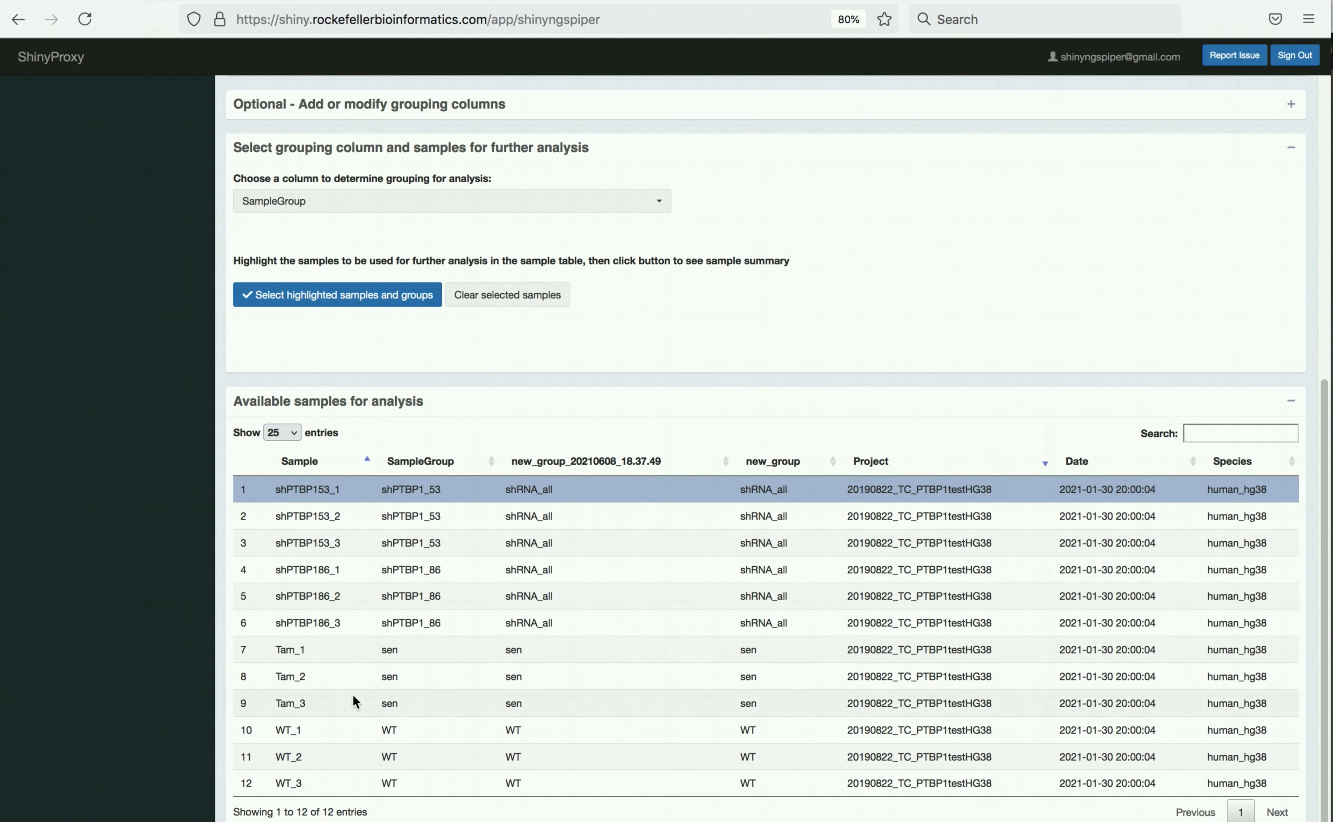
pyautogui.keyDown('shift'); pyautogui.click(349, 775); pyautogui.keyUp('shift')
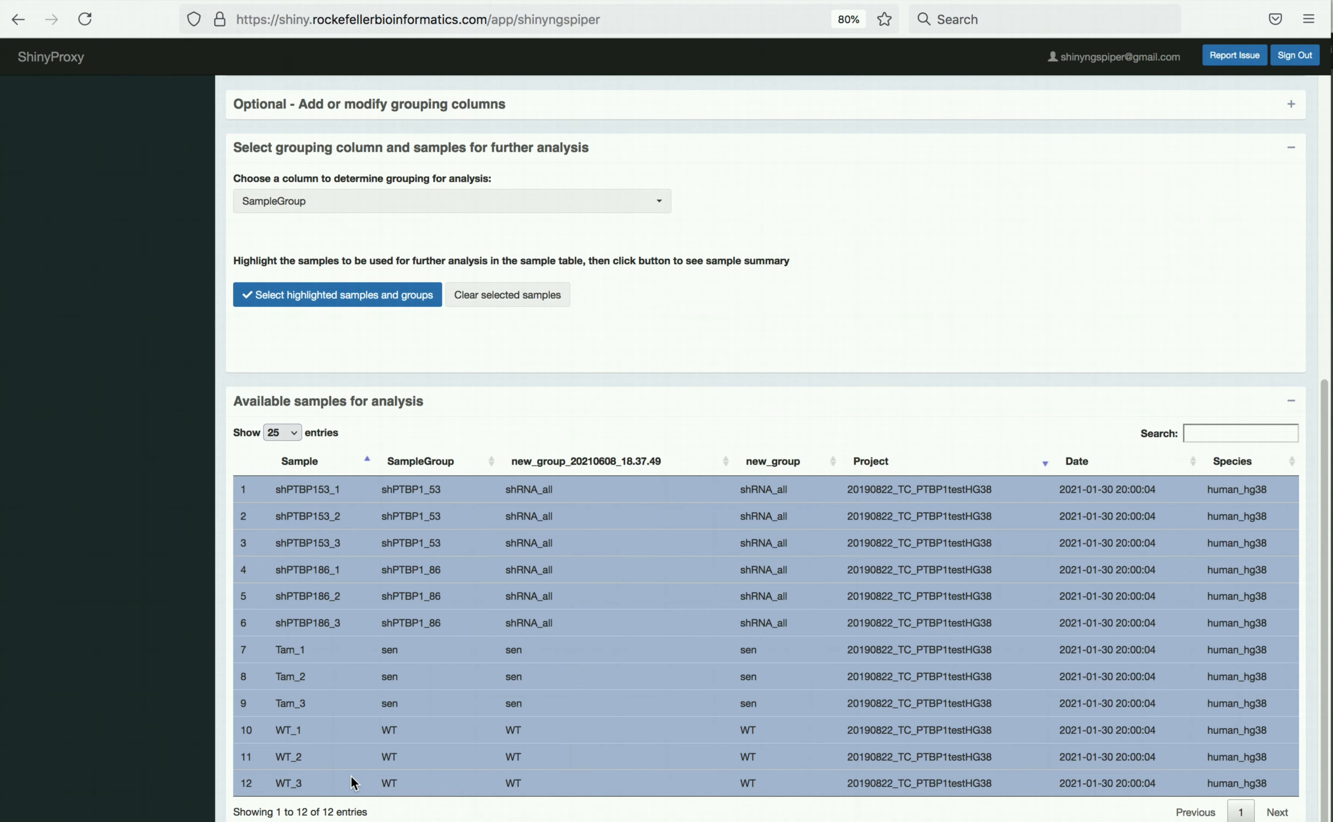
# - Keep SampleGroup as the grouping column for analysis and select the highlighted samples and groups
pyautogui.scroll(4, 349, 775)
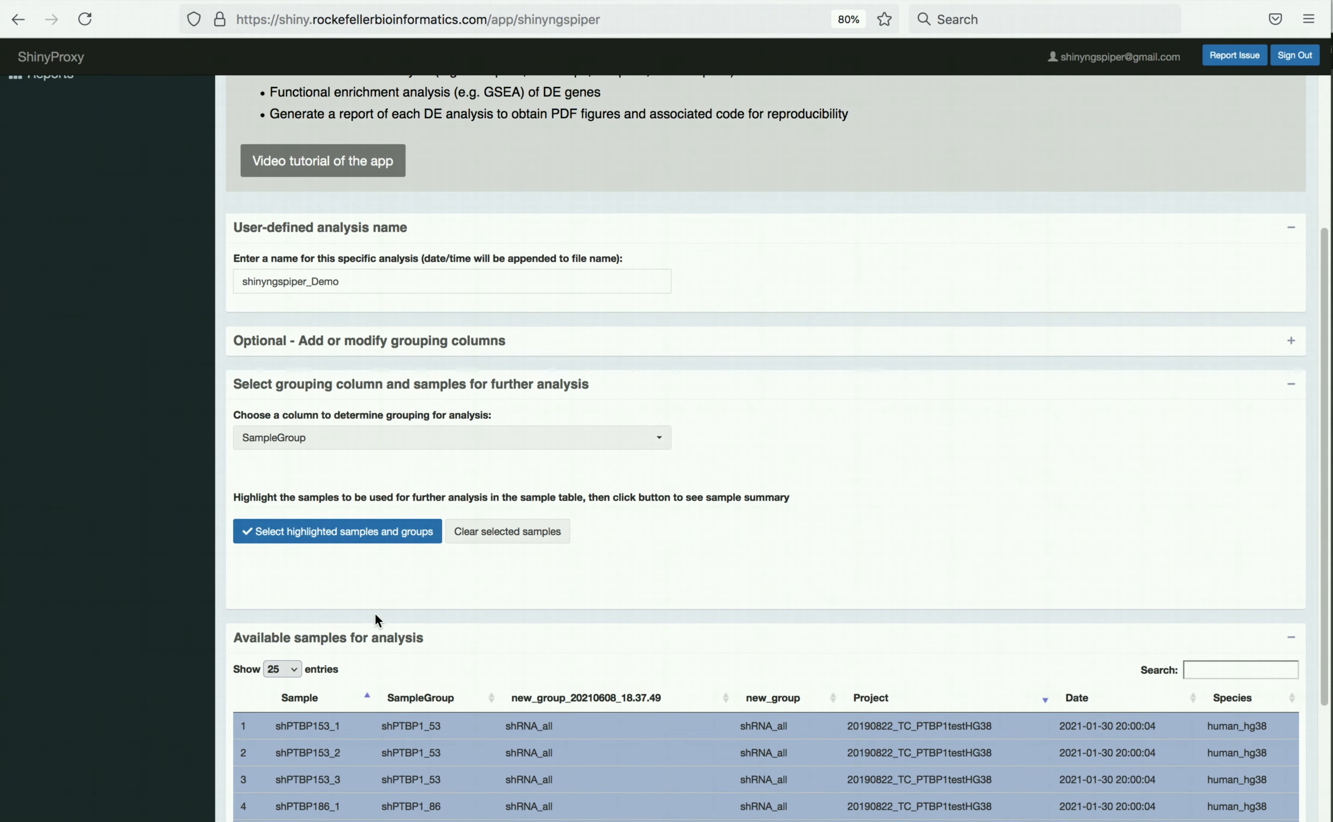
pyautogui.click(440, 441)
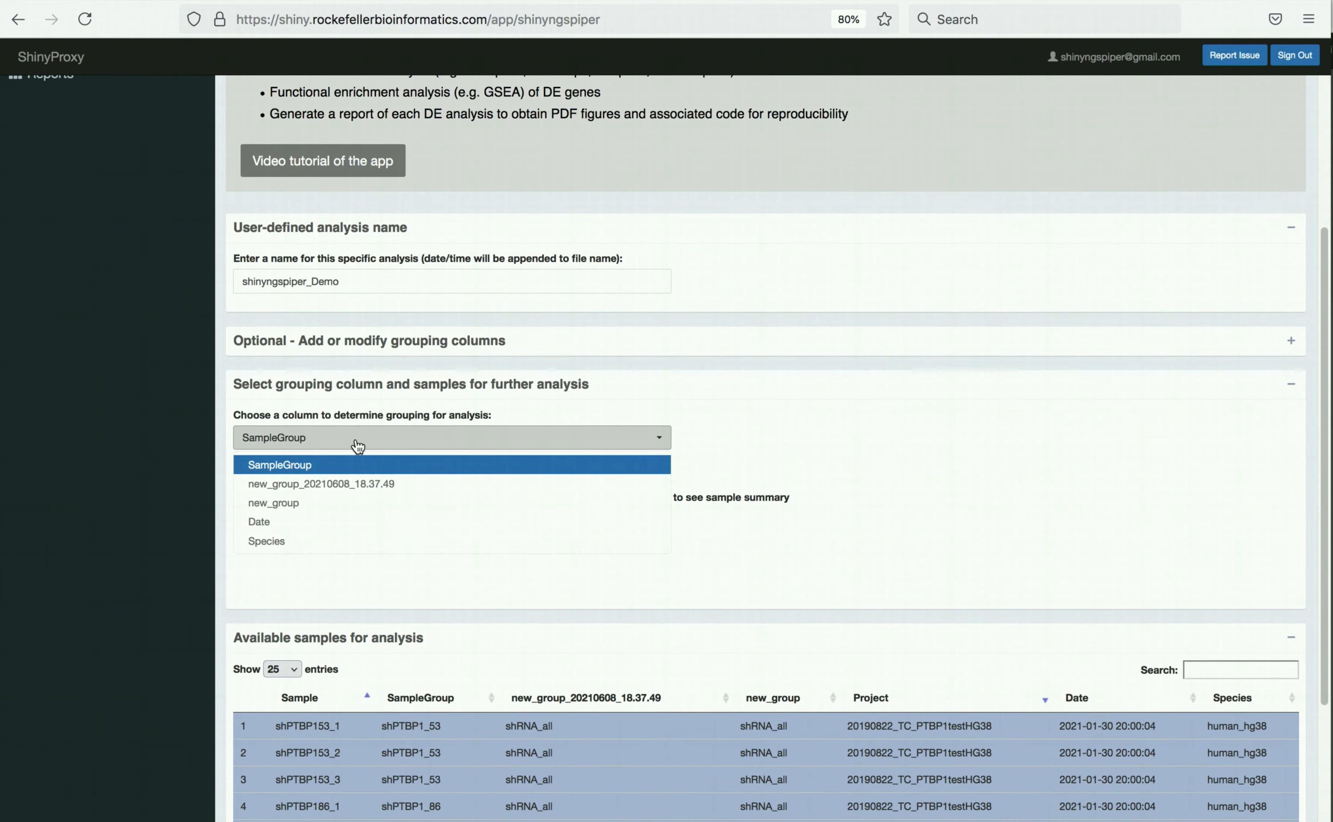
pyautogui.click(302, 464)
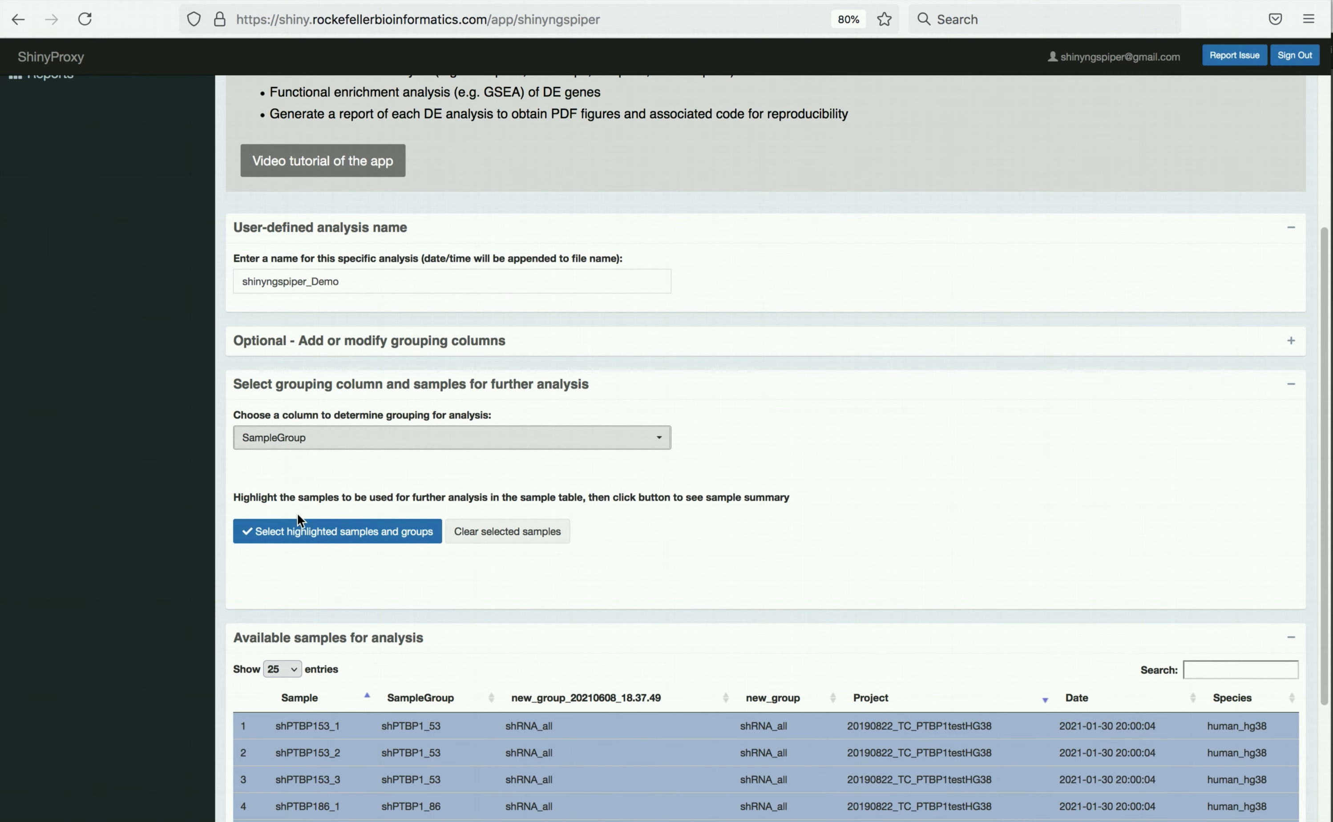
pyautogui.click(302, 533)
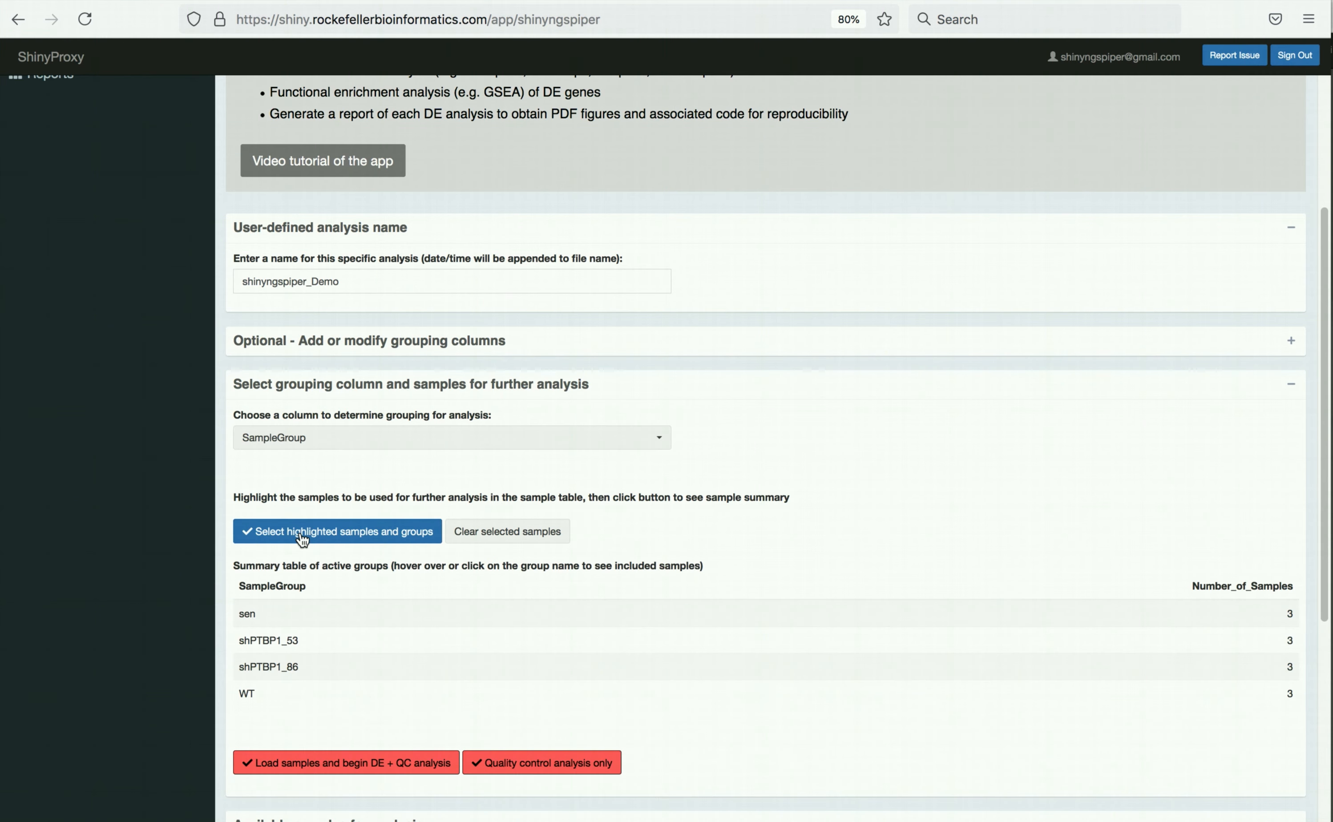
# - Load the samples and begin the DE + QC analysis, showing 25 entries in the table of samples selected for differential expression
pyautogui.scroll(-2, 302, 537)
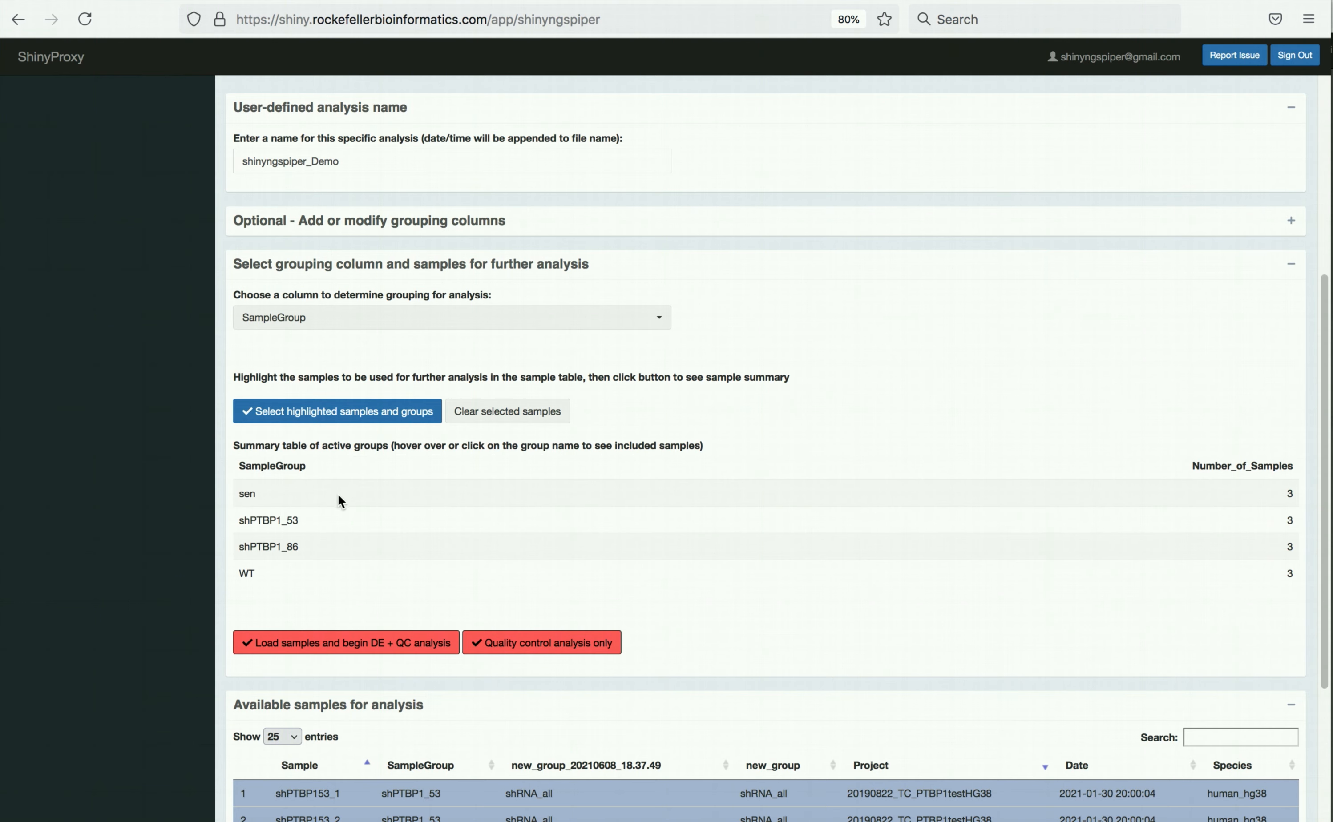
pyautogui.scroll(-1, 374, 545)
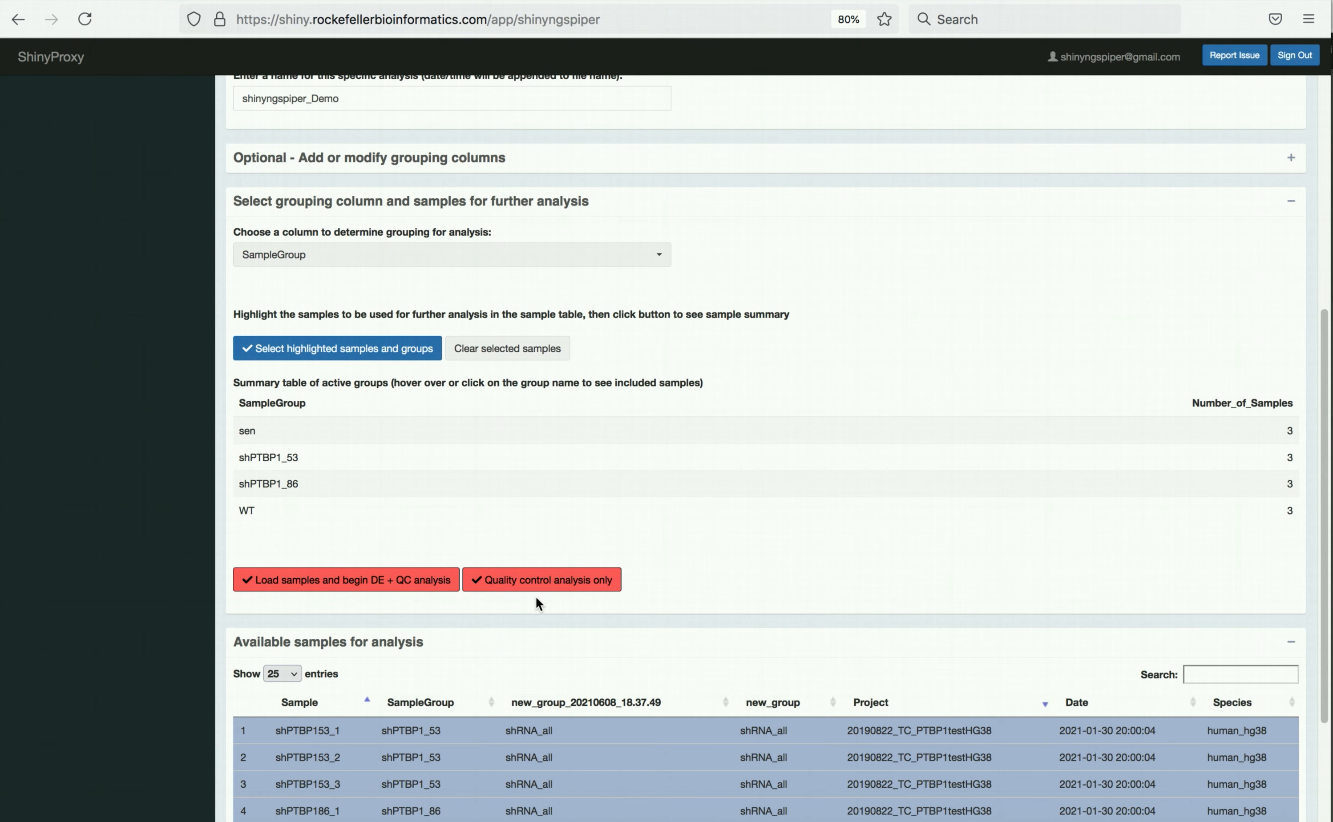
pyautogui.click(367, 591)
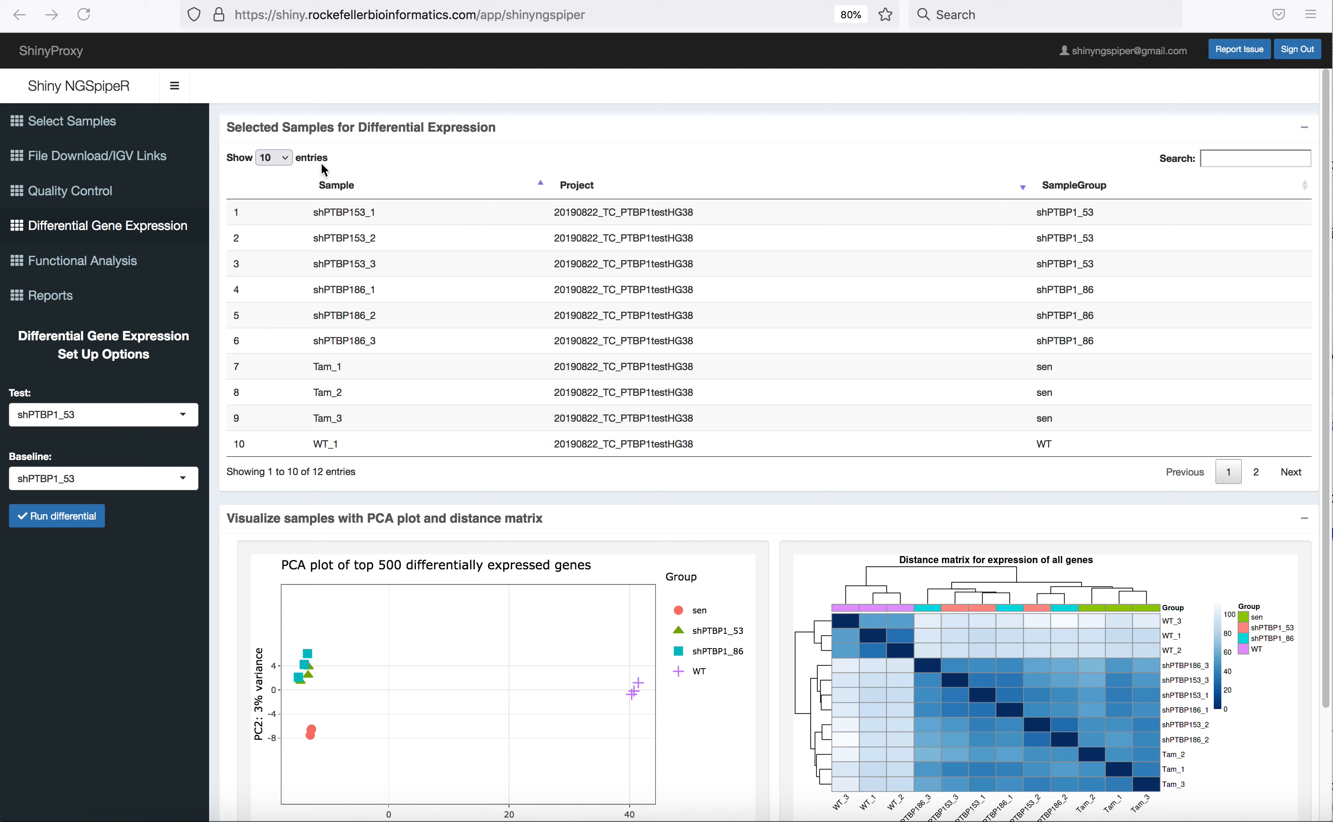
pyautogui.click(282, 162)
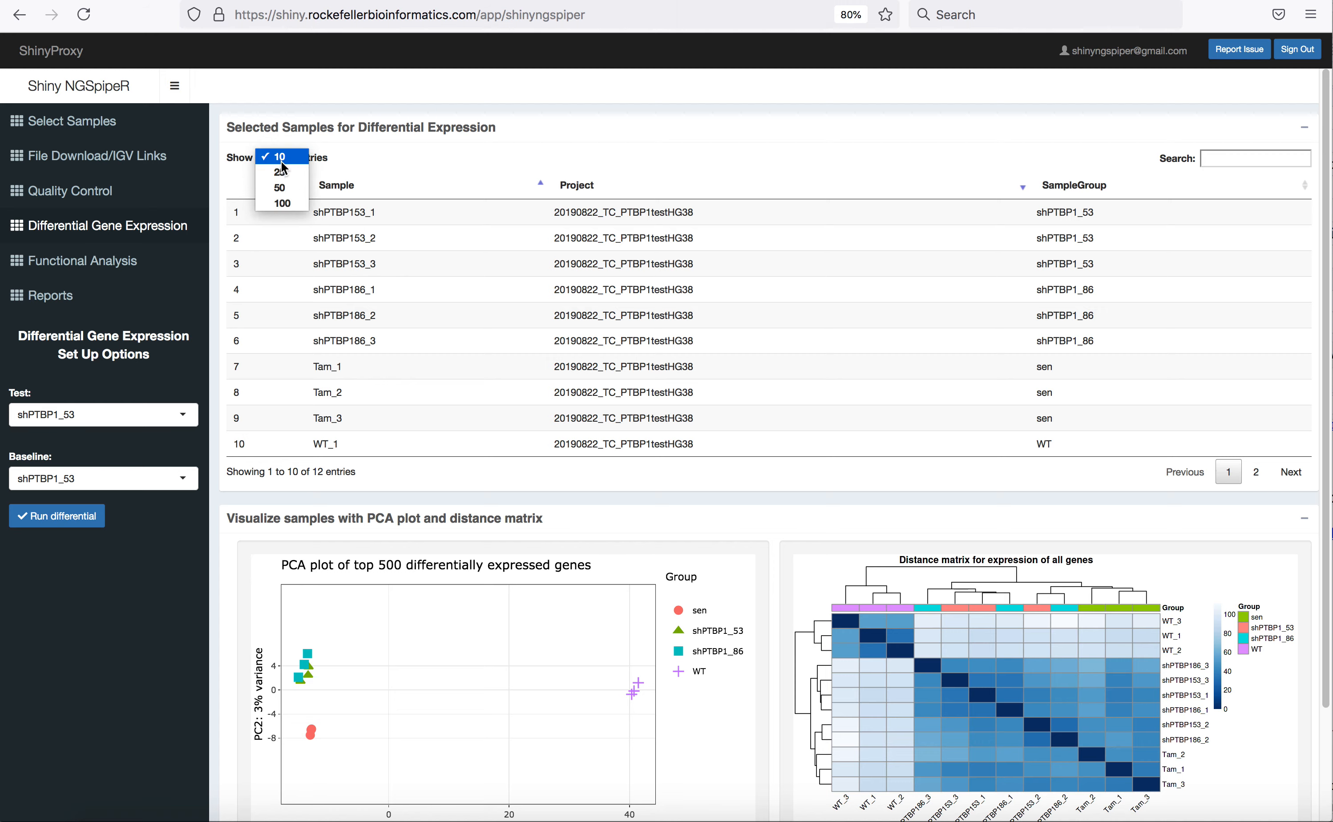
pyautogui.click(284, 182)
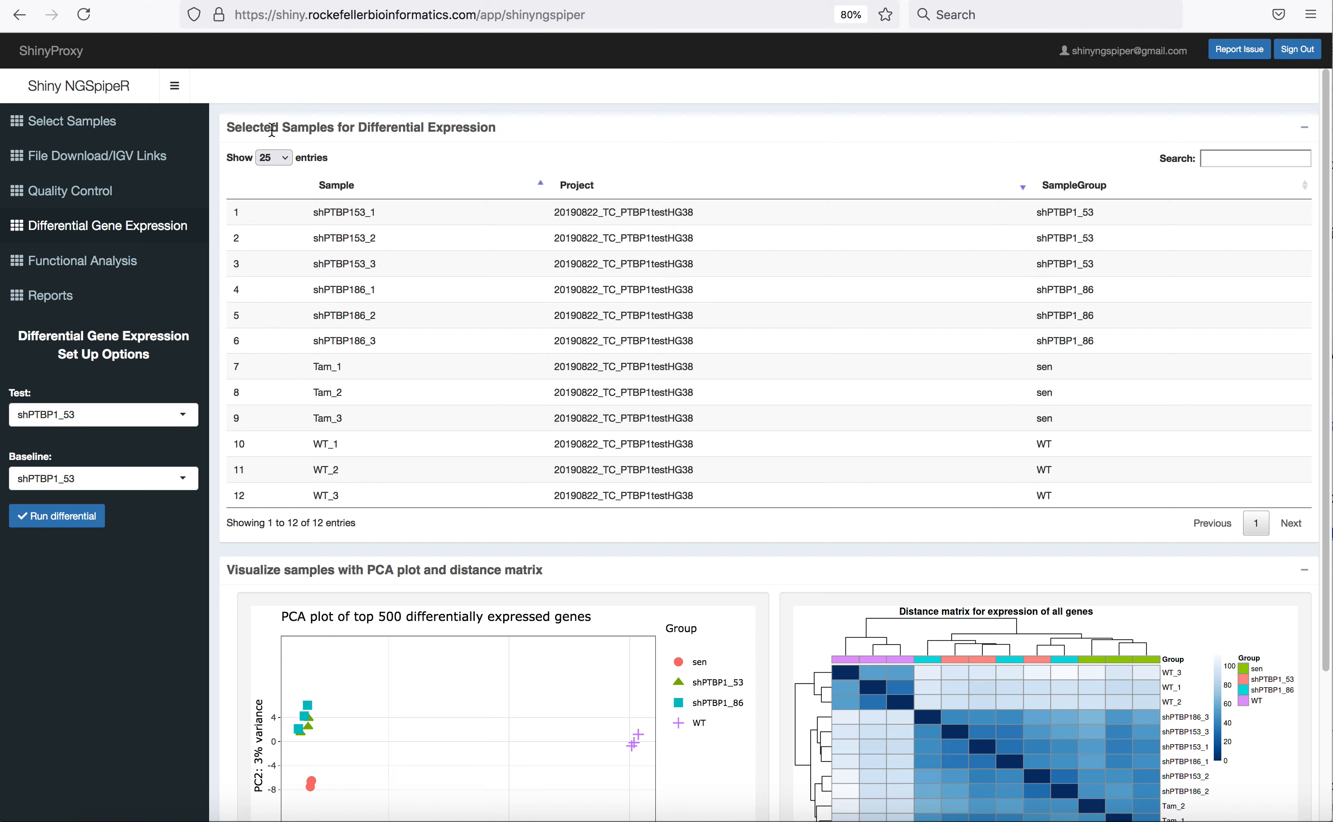
# - View the file download and IGV links, request the IGV view of sample shPTBP153_1, and return to the app without launching it
pyautogui.click(152, 158)
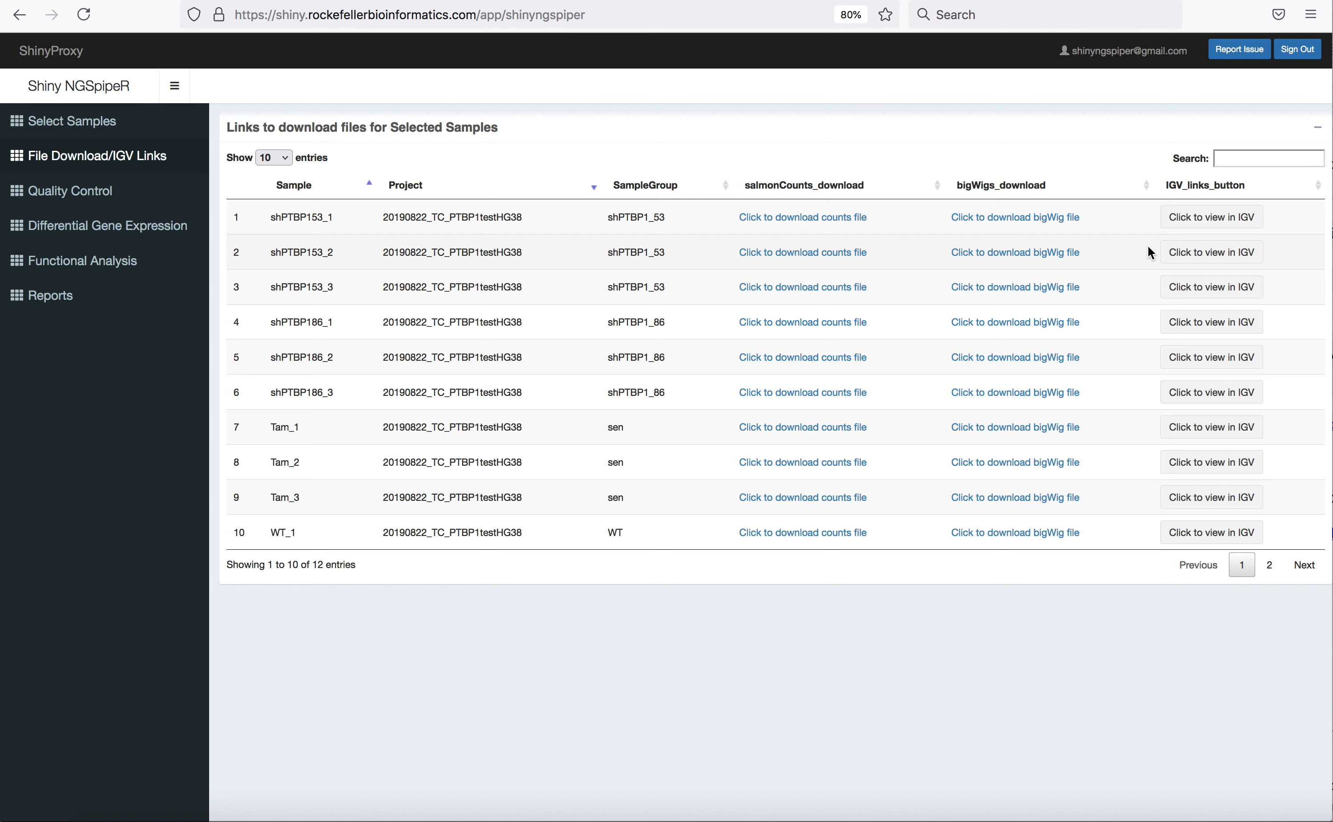
pyautogui.click(1212, 218)
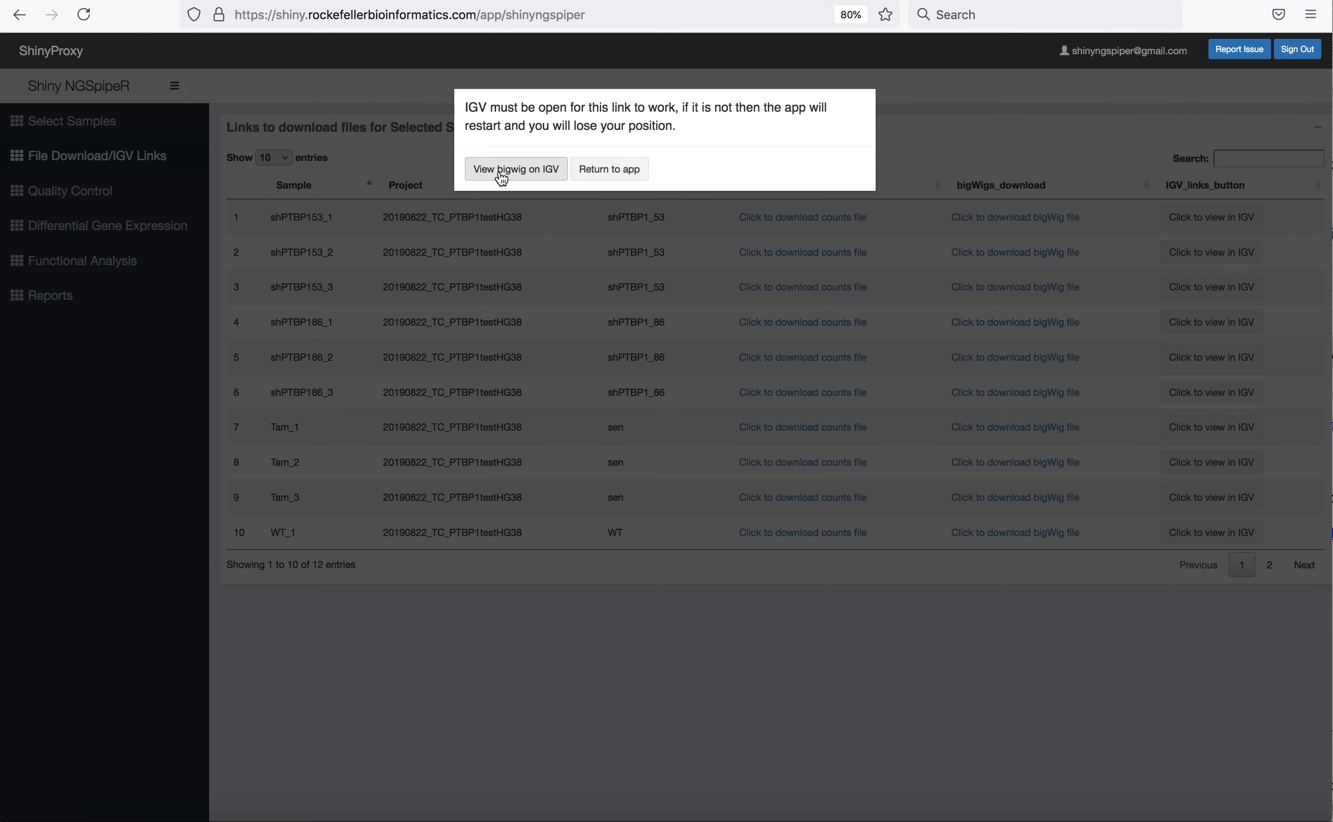
pyautogui.click(612, 170)
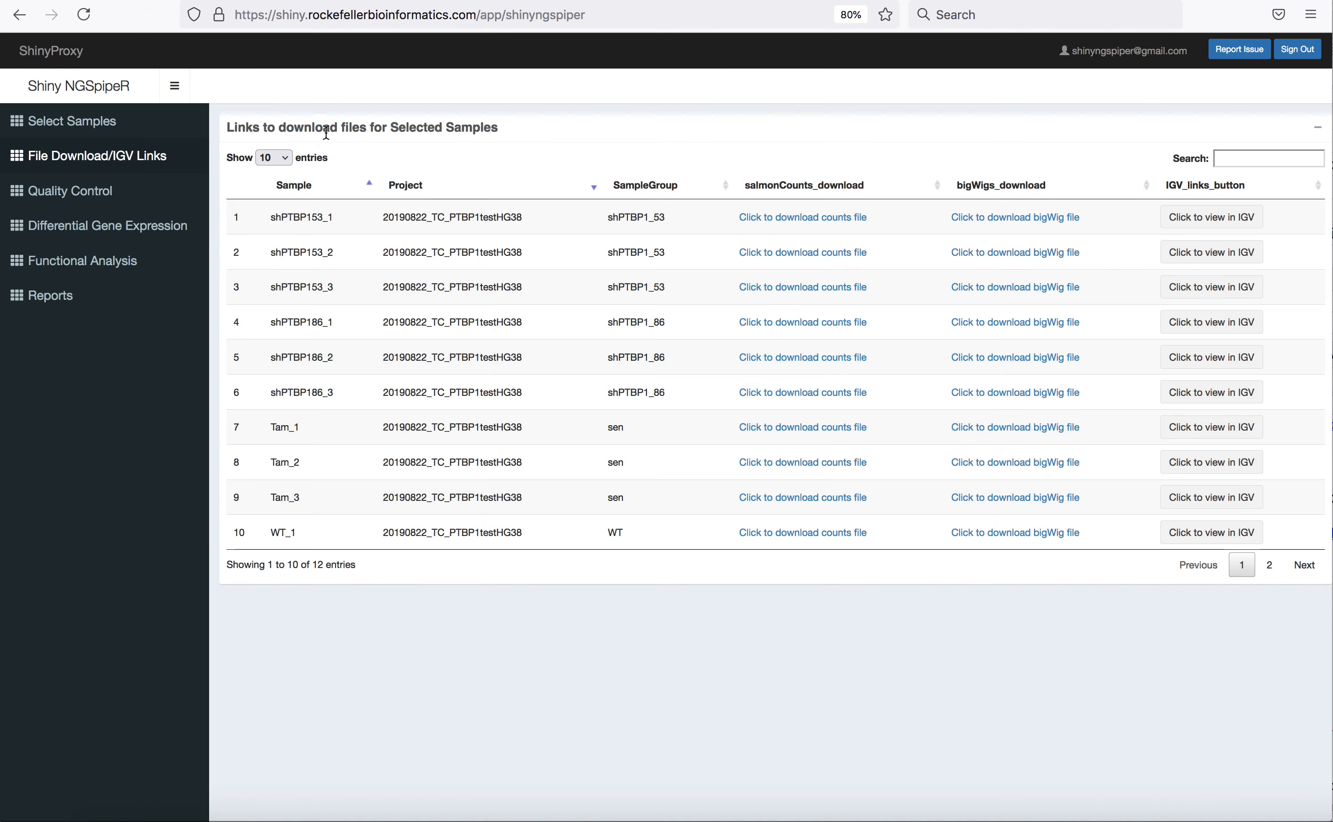
# - Examine the quality control report's input files, reference data, output files and sample overview table
pyautogui.click(115, 190)
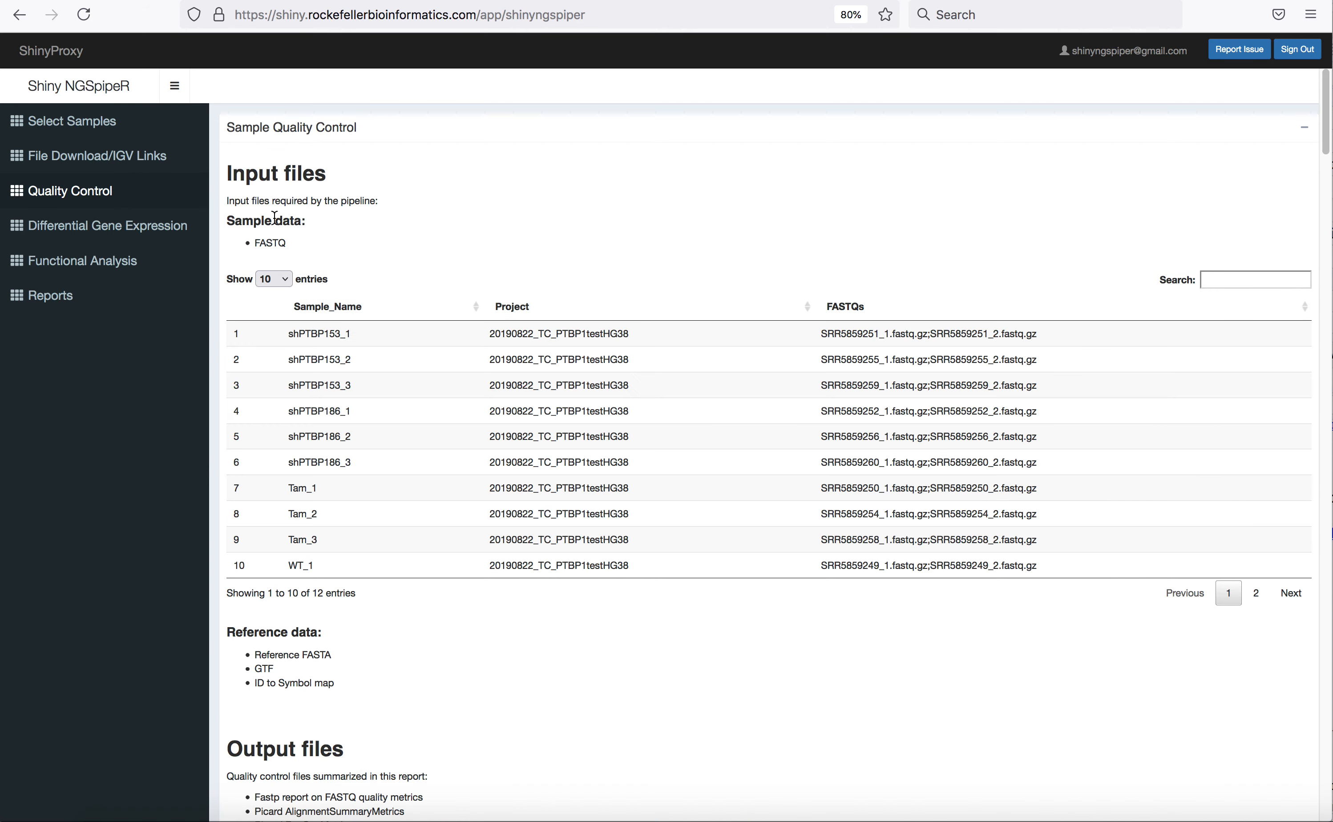
pyautogui.scroll(-5, 275, 218)
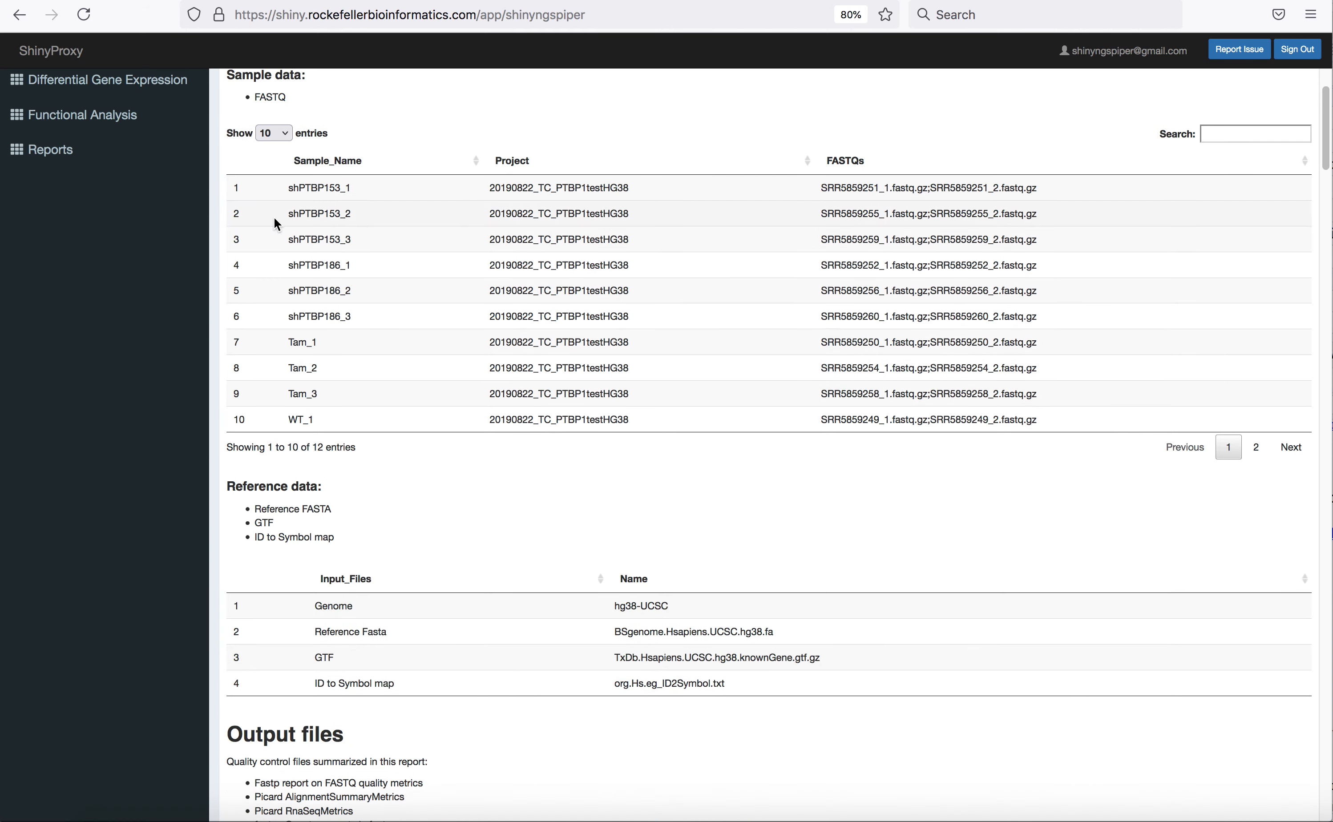
pyautogui.scroll(-12, 277, 222)
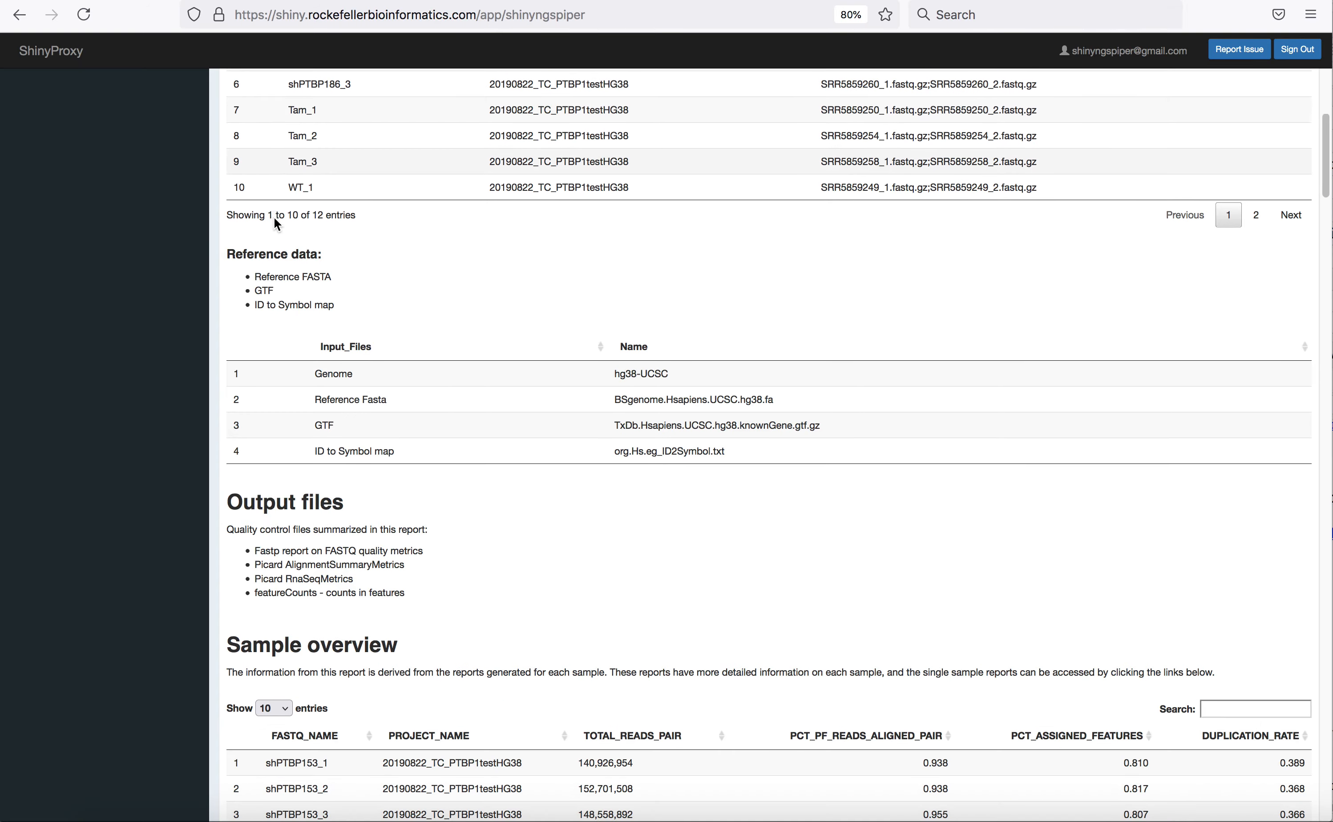
pyautogui.scroll(-3, 275, 218)
pyautogui.scroll(-2, 276, 224)
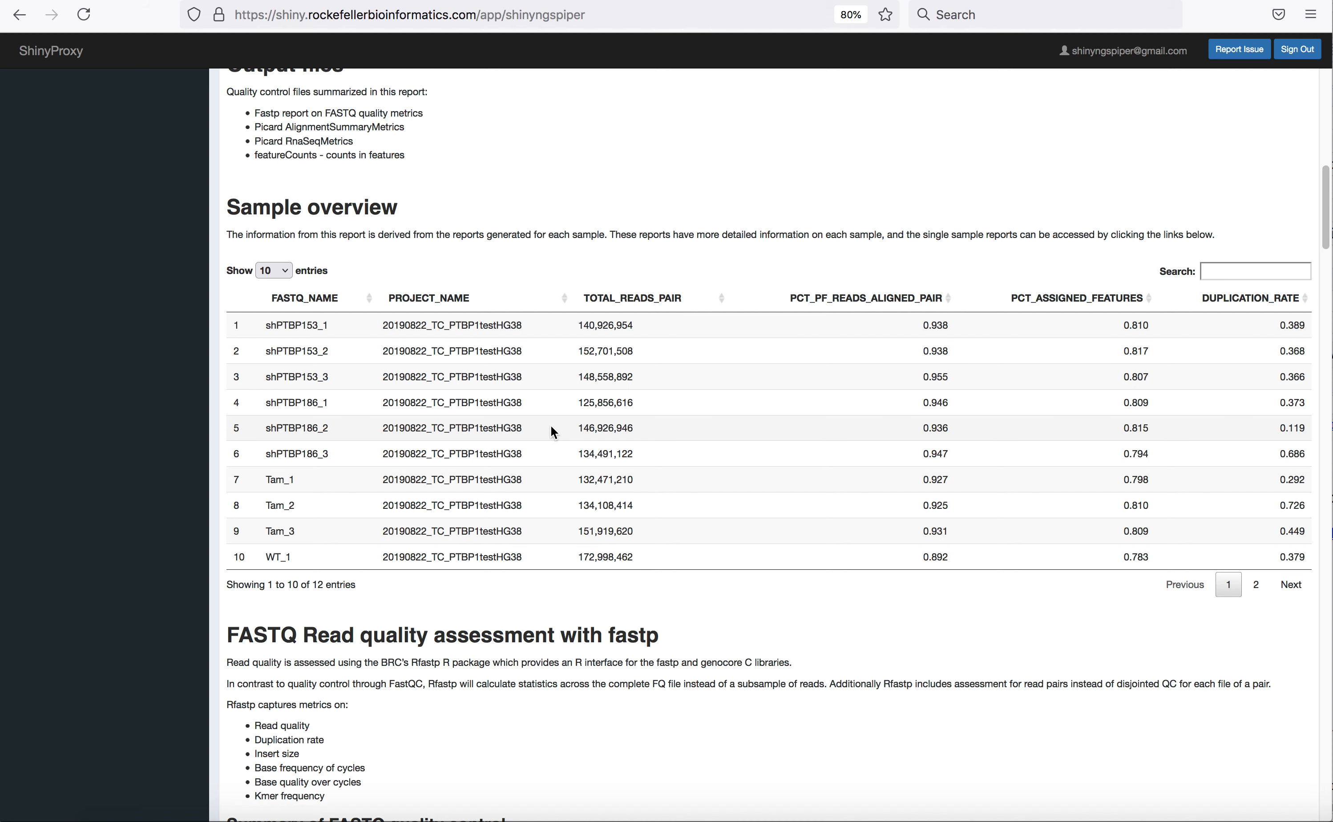
# - Examine the quality control report's FASTQ read quality, duplication, GC content, base quality, kmer content and alignment metrics sections
pyautogui.scroll(-8, 551, 427)
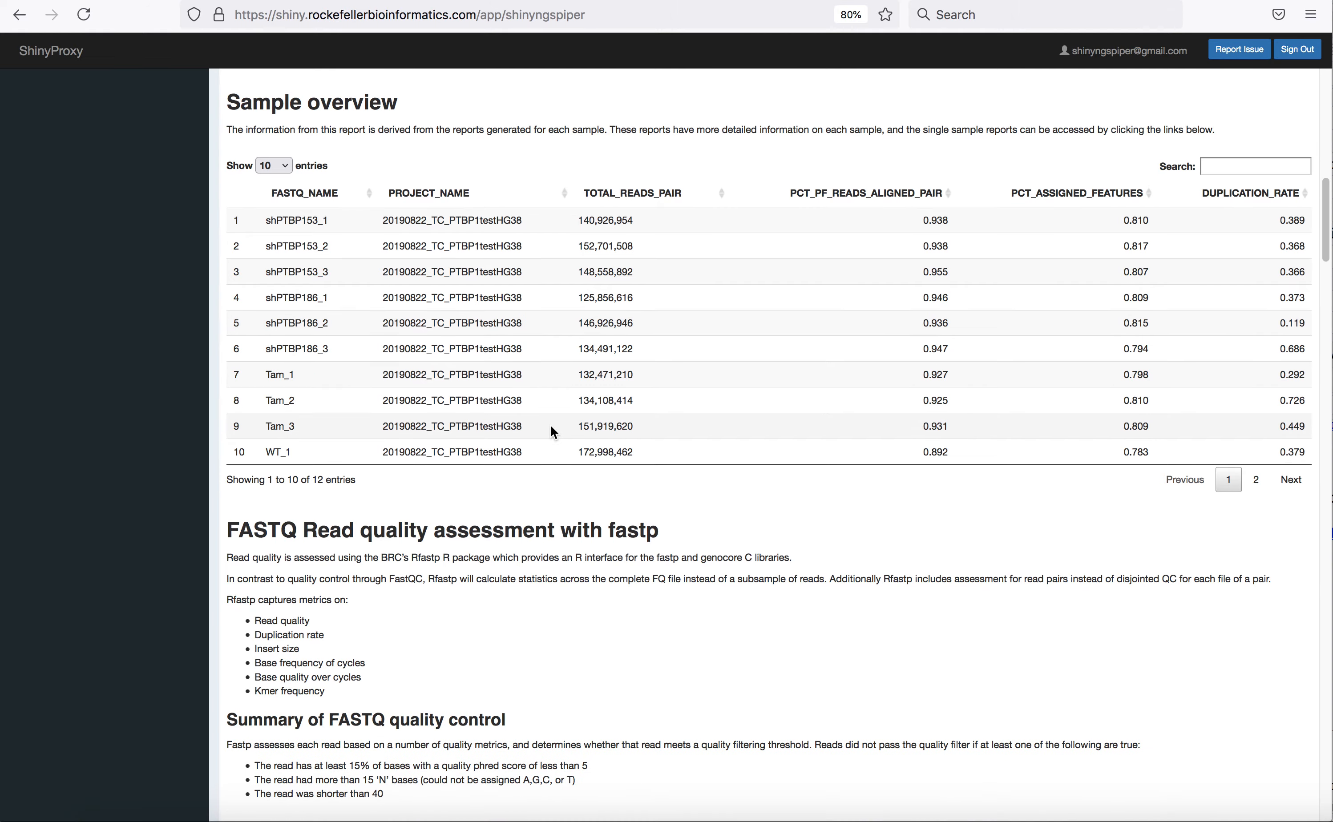
pyautogui.scroll(-7, 553, 431)
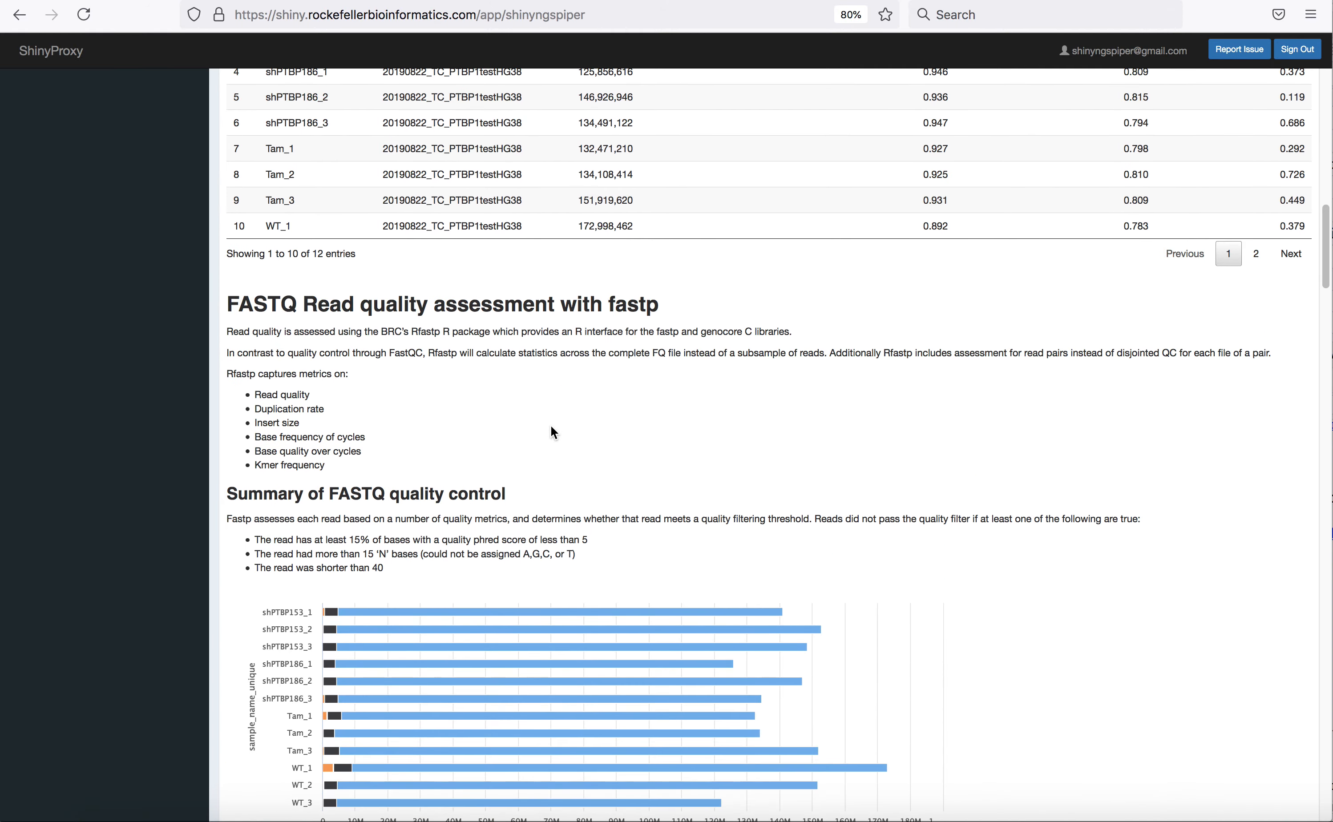
pyautogui.scroll(-5, 553, 432)
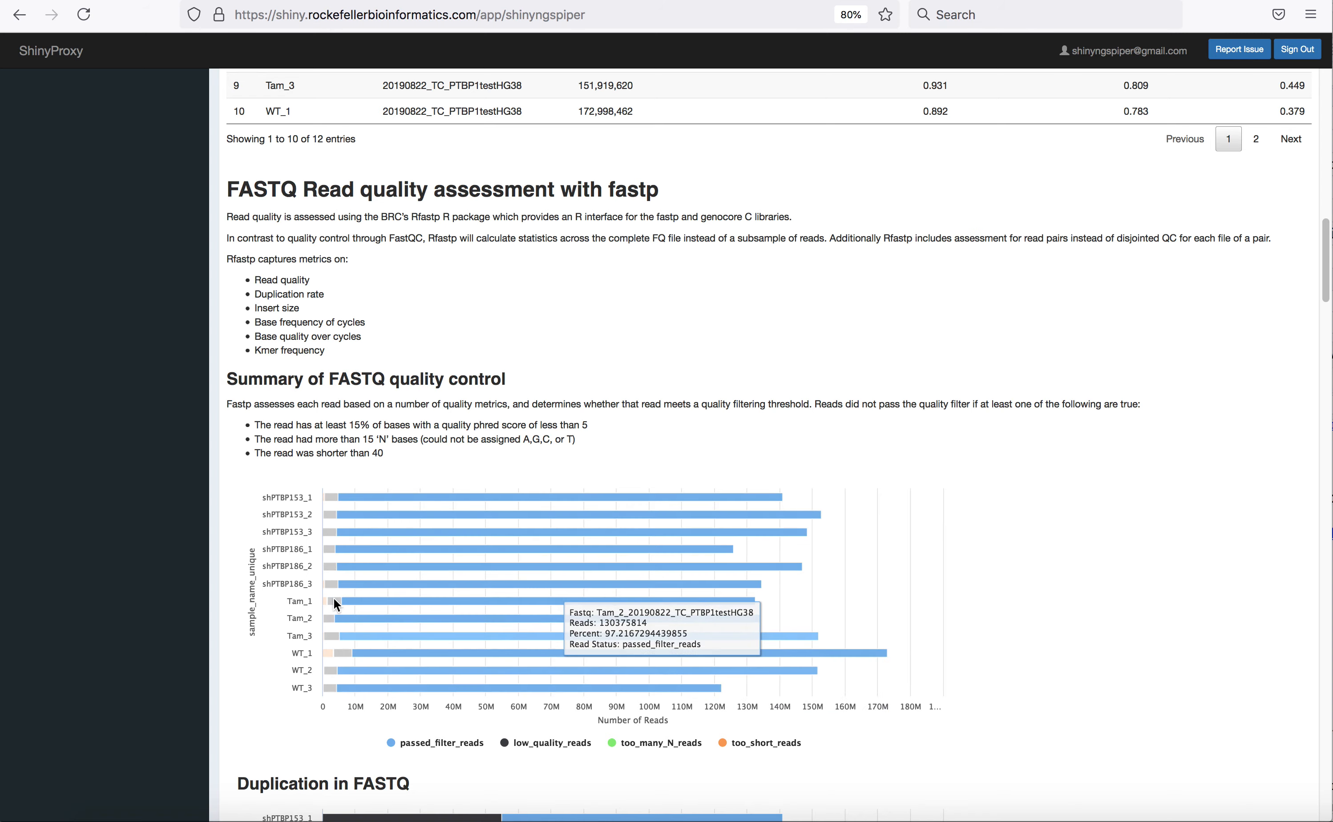
pyautogui.scroll(-6, 392, 664)
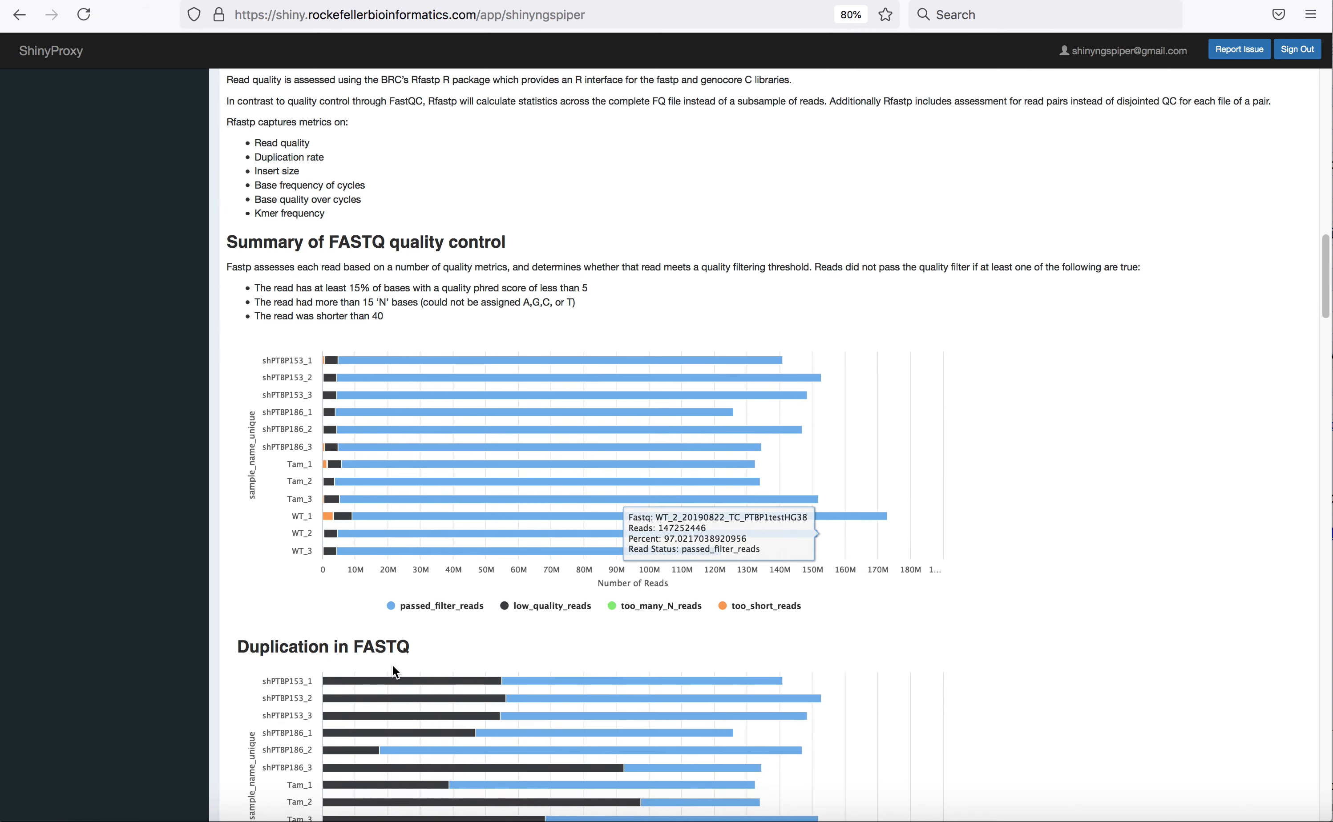
pyautogui.scroll(-20, 235, 556)
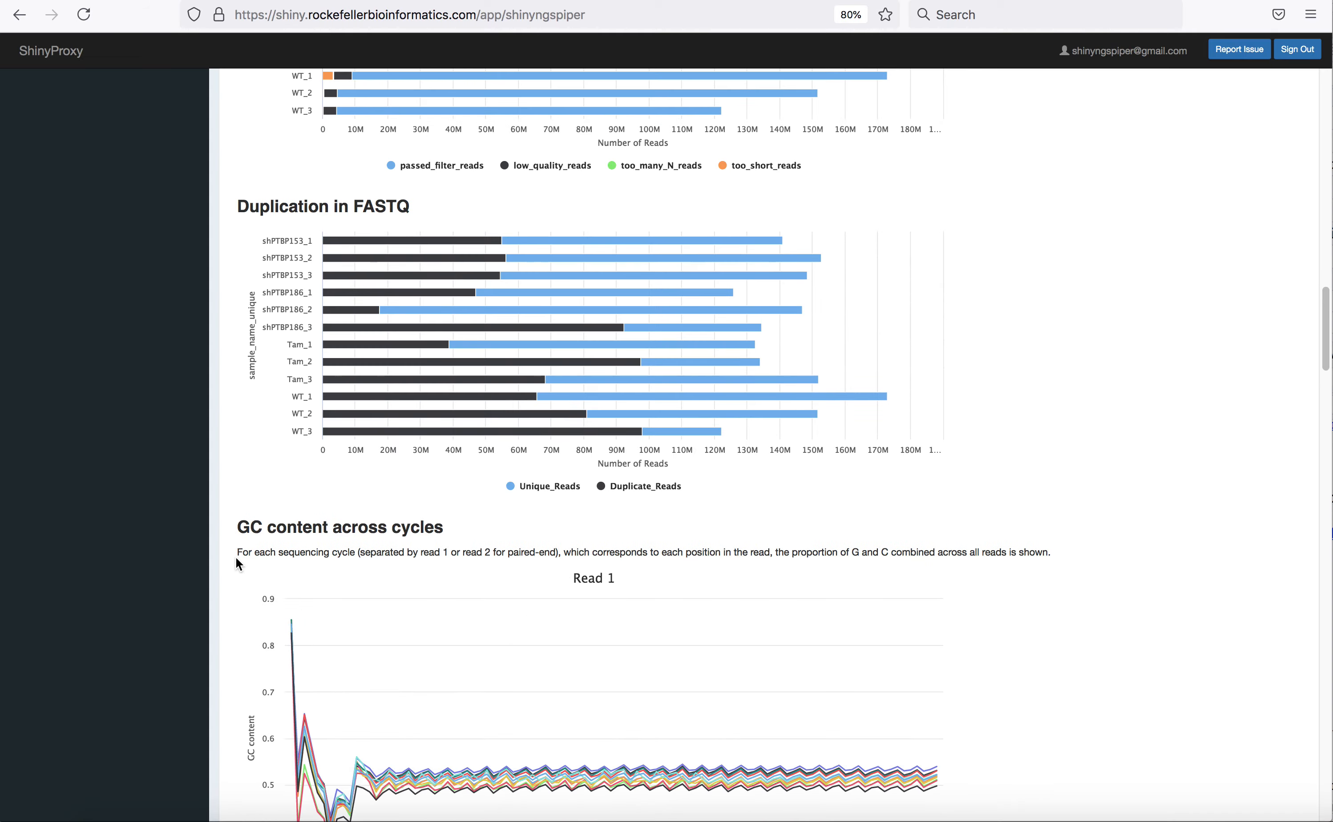
pyautogui.scroll(-12, 235, 556)
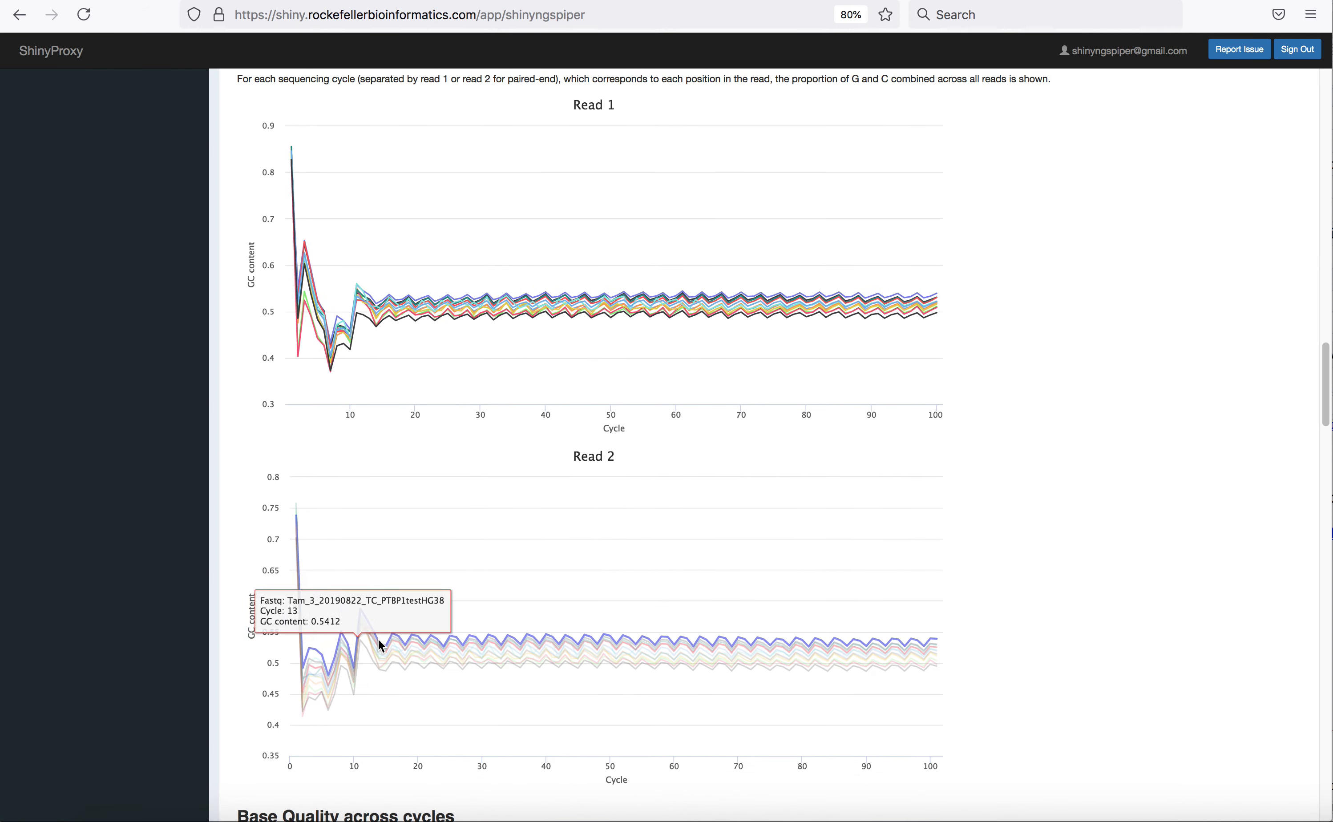
pyautogui.scroll(-15, 400, 677)
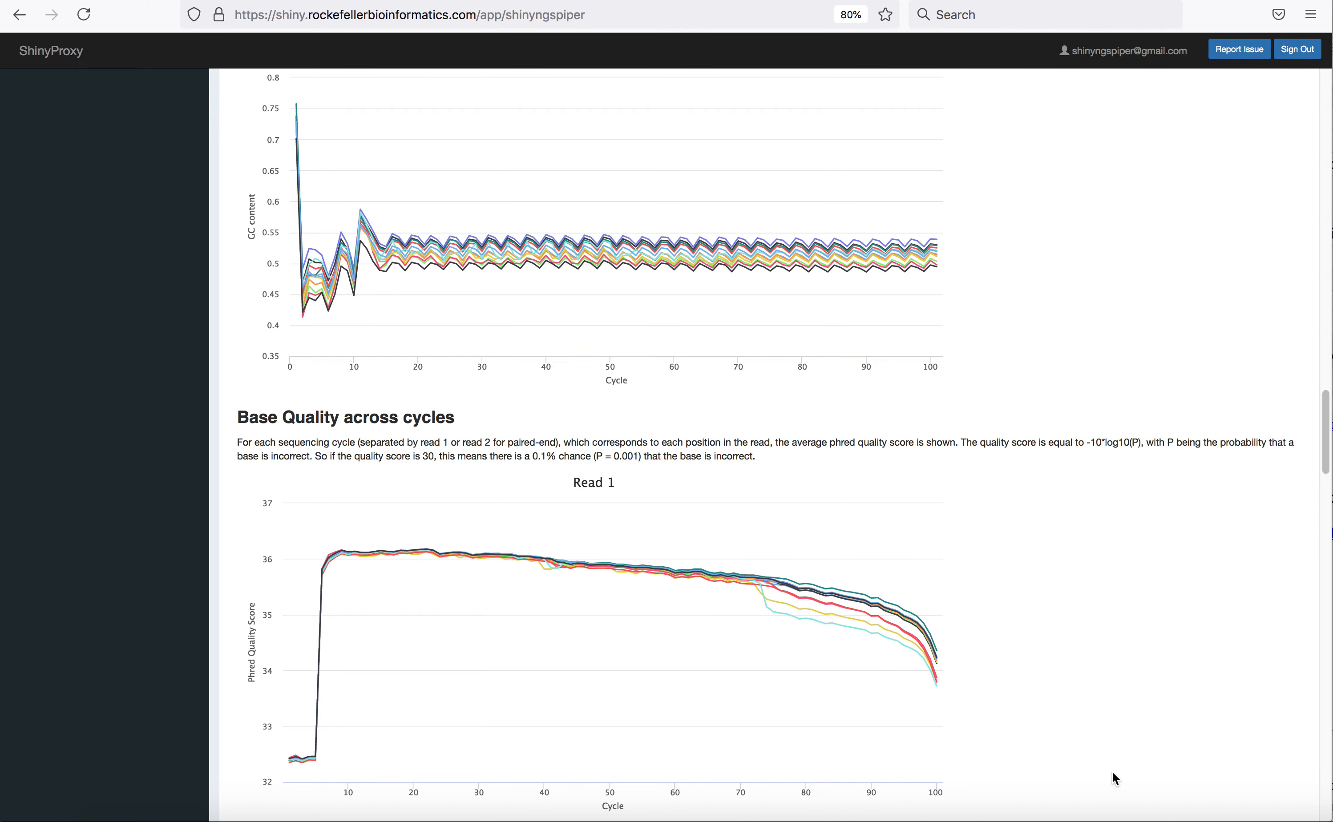
pyautogui.scroll(-20, 1111, 770)
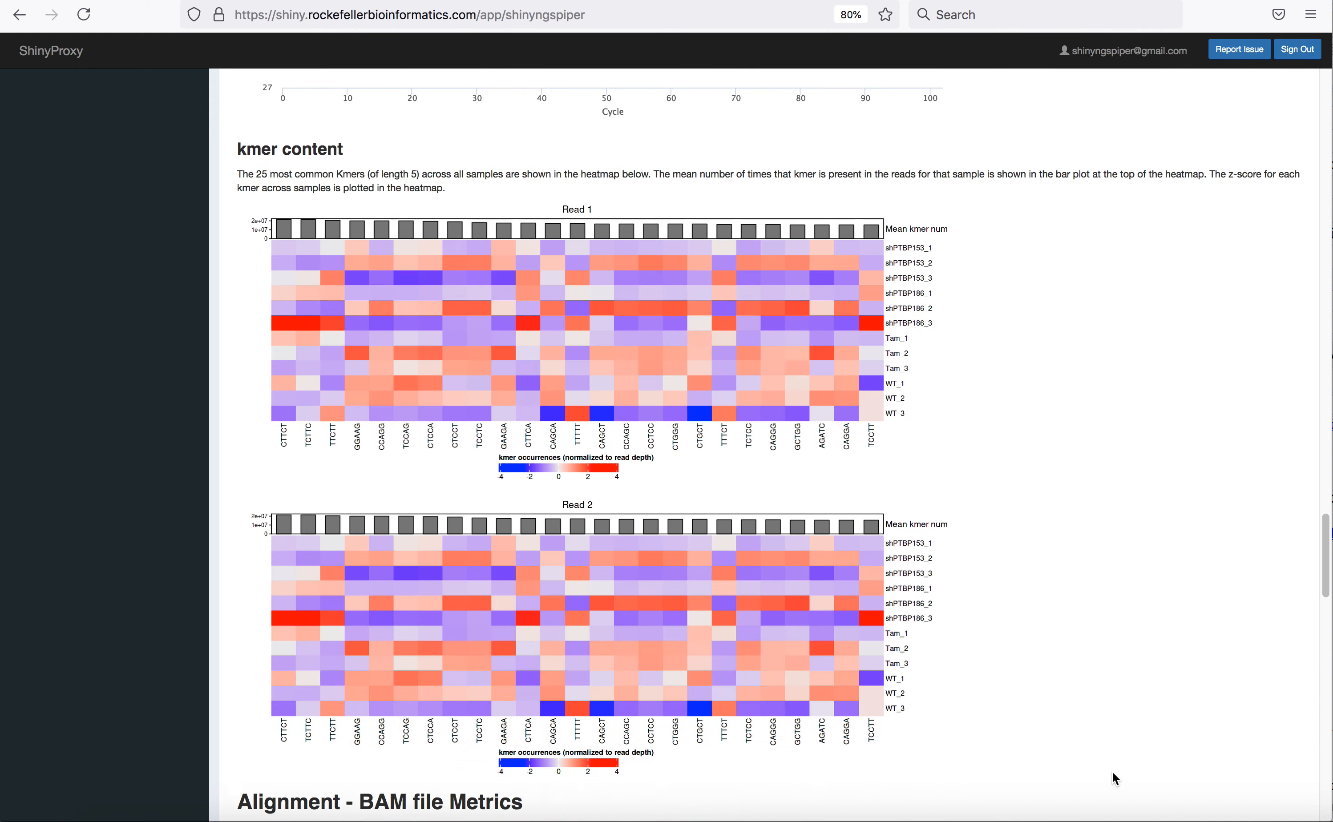
pyautogui.scroll(-10, 1112, 770)
pyautogui.scroll(7, 1111, 771)
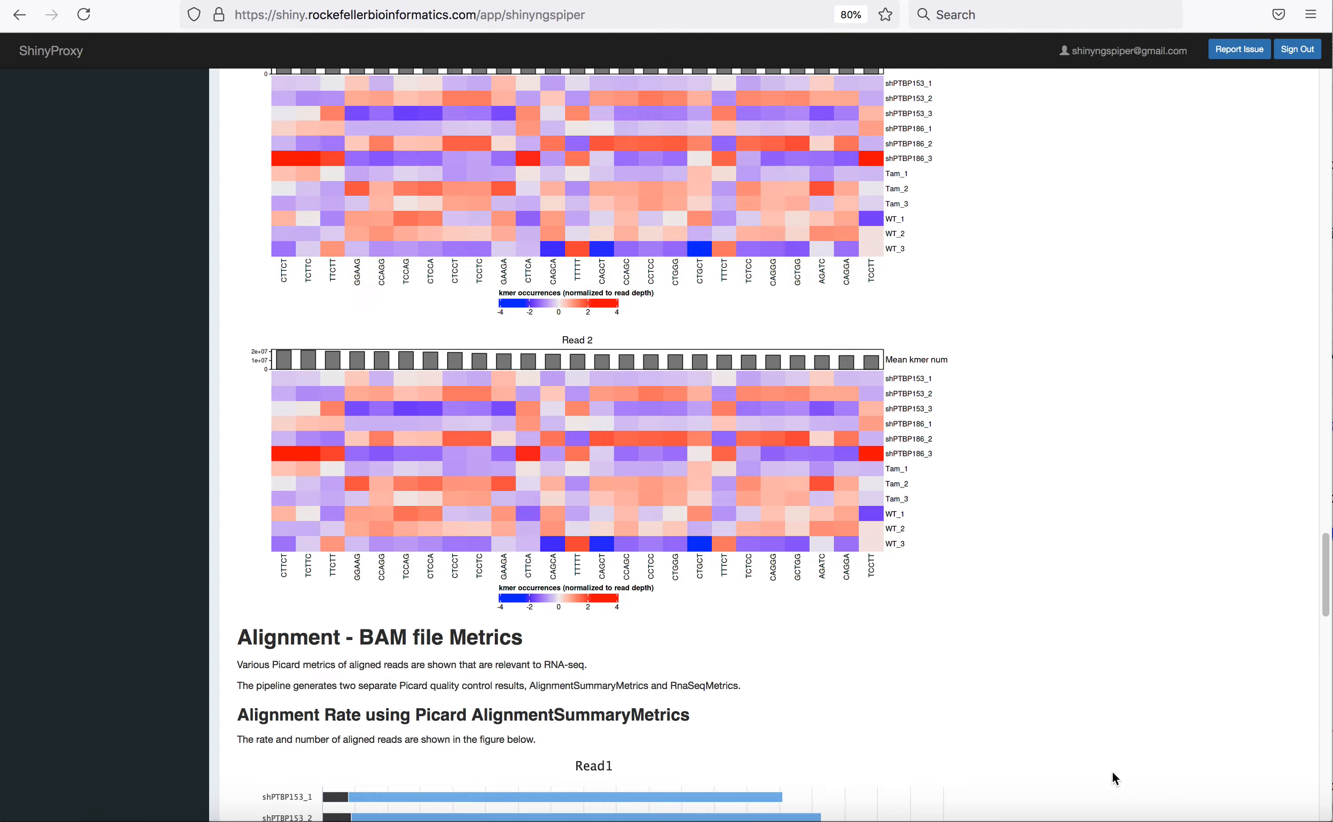
pyautogui.scroll(20, 1111, 771)
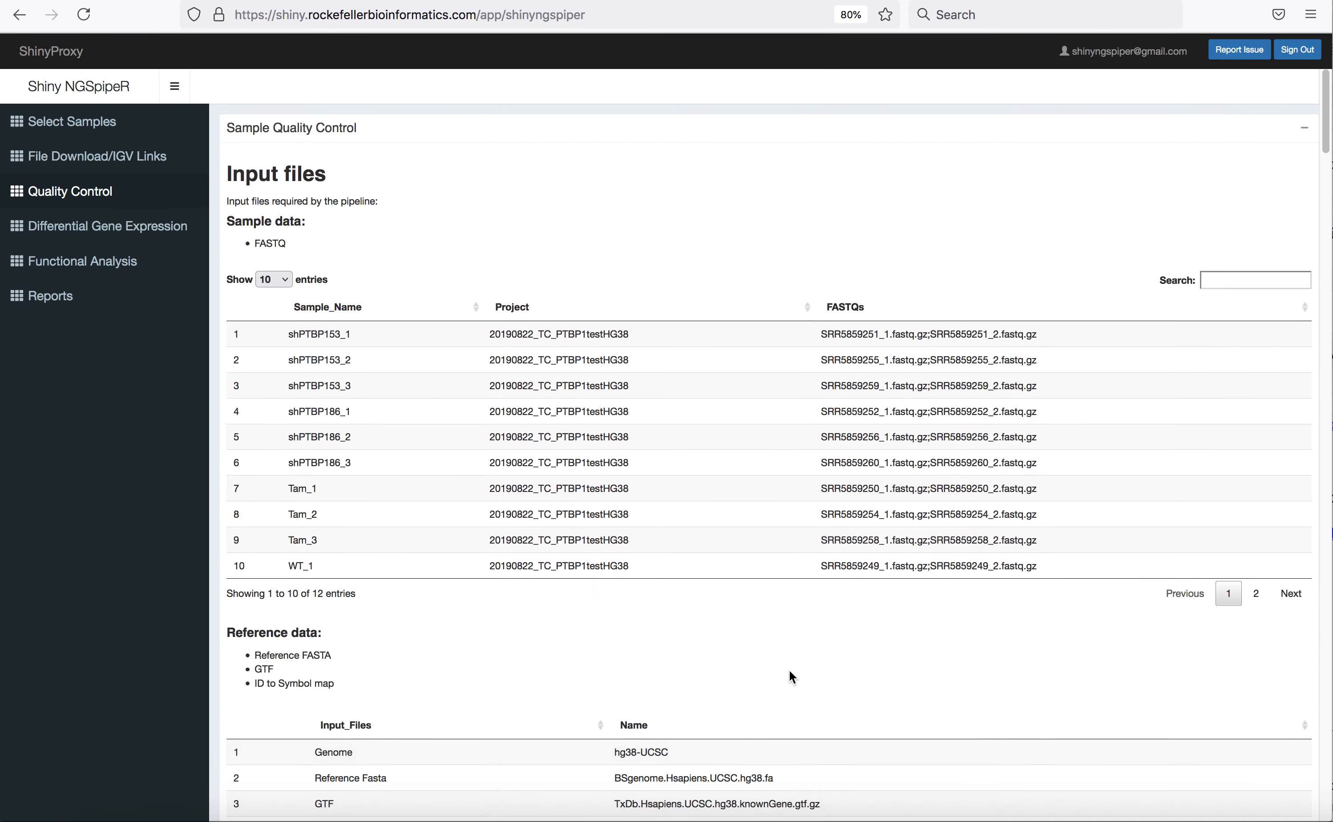
# - View the Differential Gene Expression page's selected samples, PCA plot and distance matrix, and inspect the details of individual PCA points
pyautogui.click(164, 226)
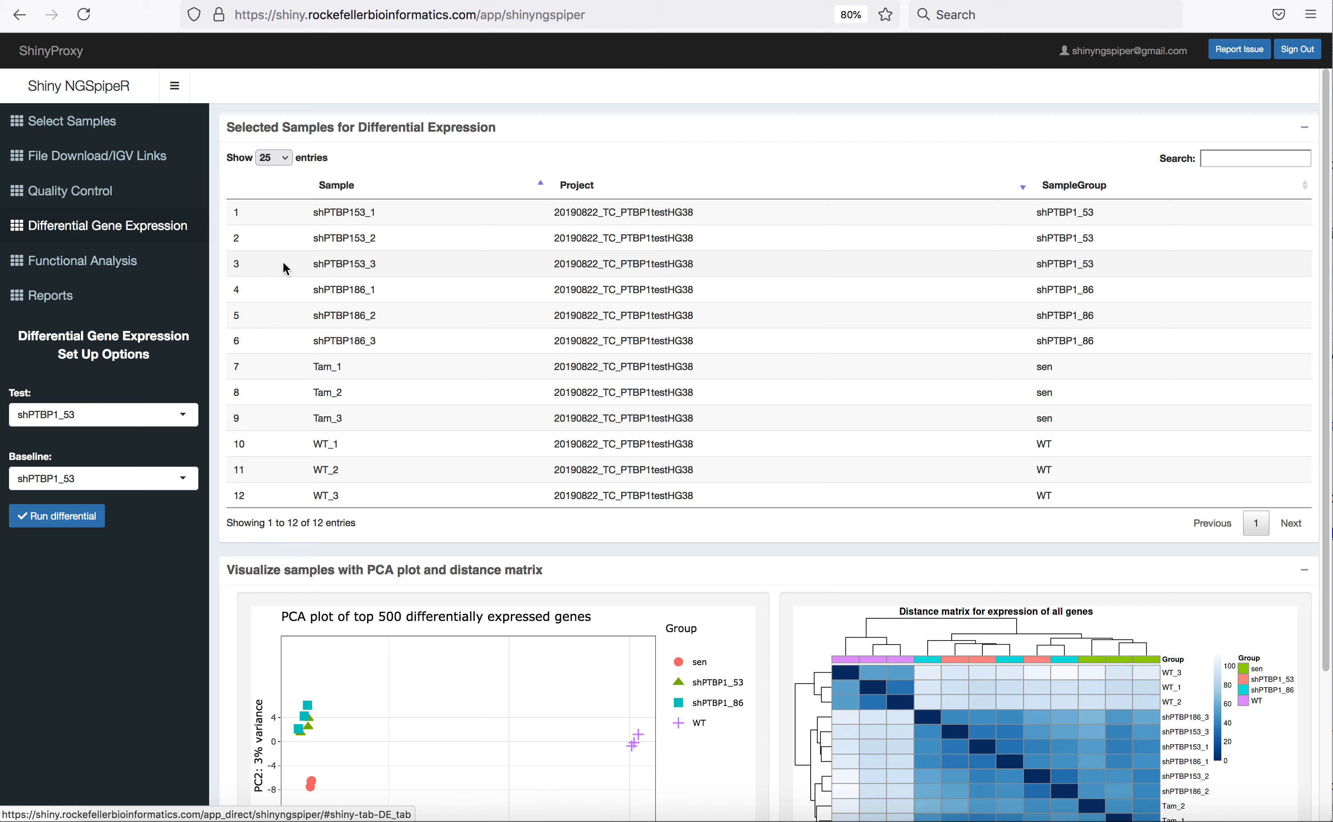
pyautogui.scroll(-2, 303, 372)
pyautogui.scroll(-1, 300, 371)
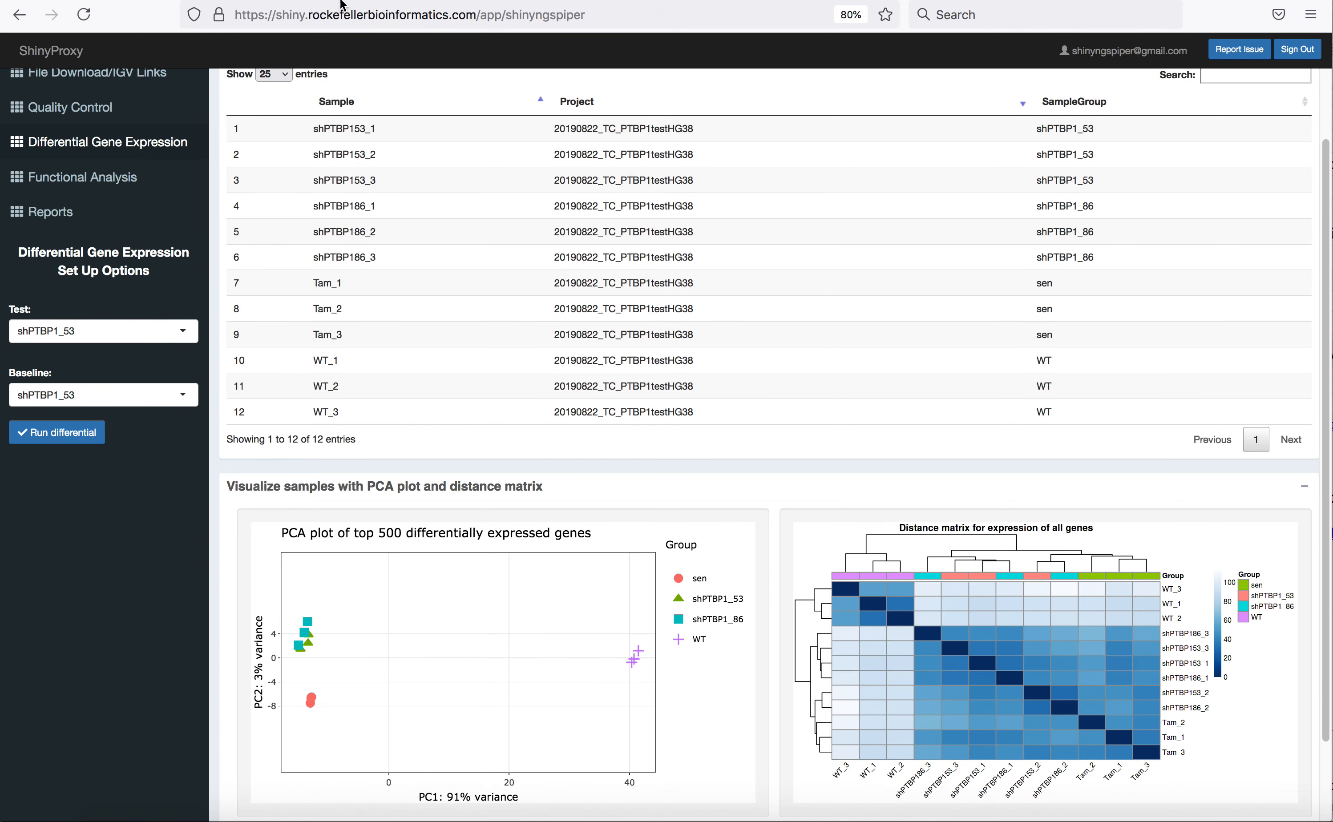
pyautogui.scroll(-3, 372, 378)
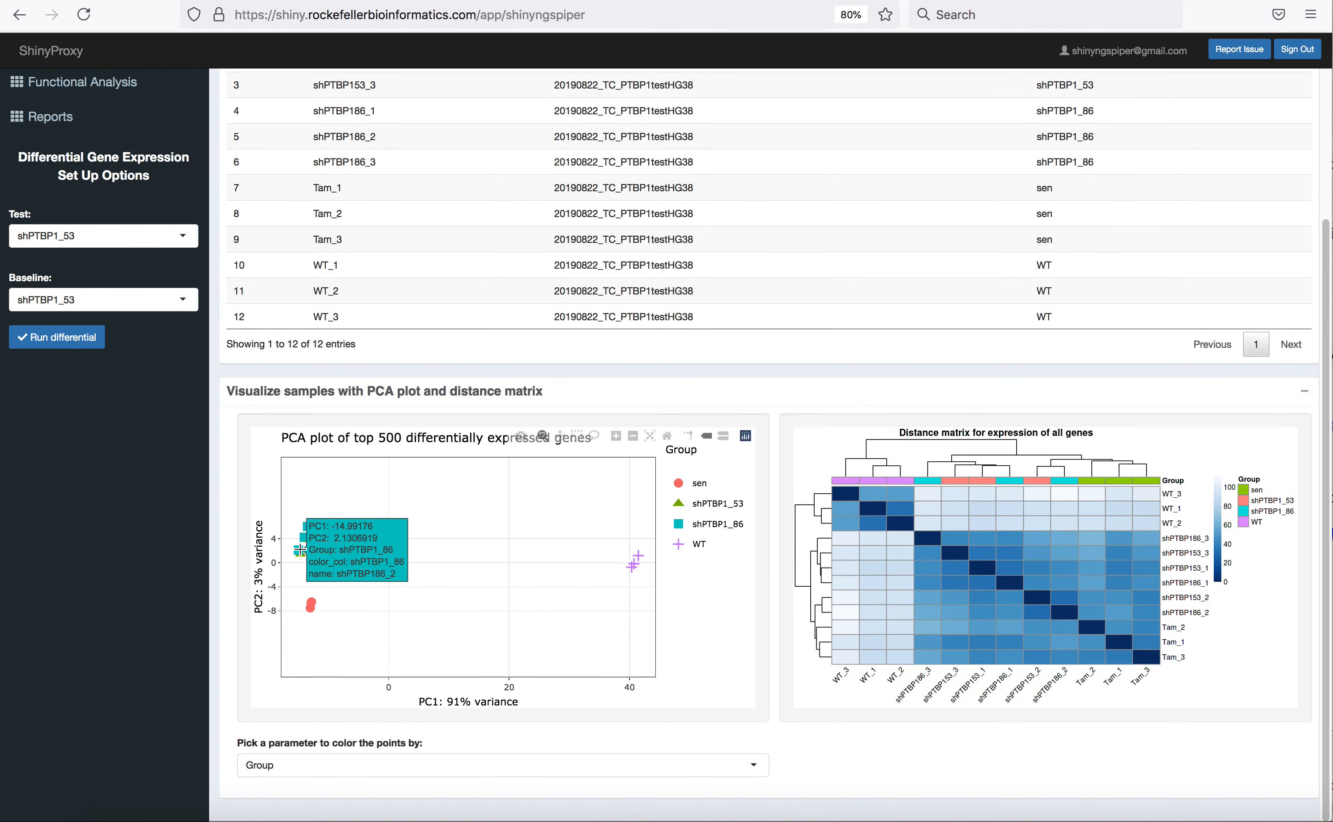
pyautogui.moveTo(316, 525)
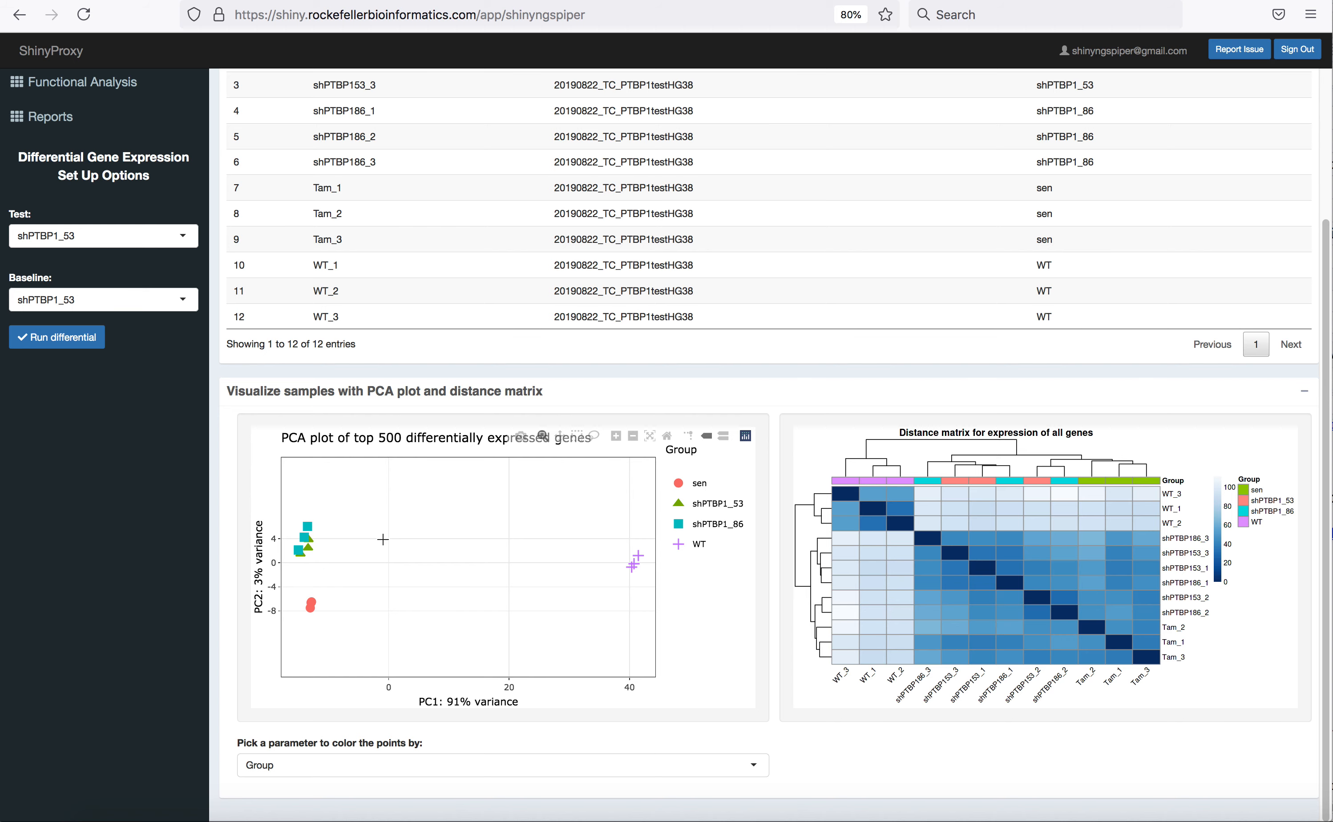
# - Color the PCA plot's points by DUPLICATION_RATE, inspect the samples, and restore the coloring to Group
pyautogui.click(748, 763)
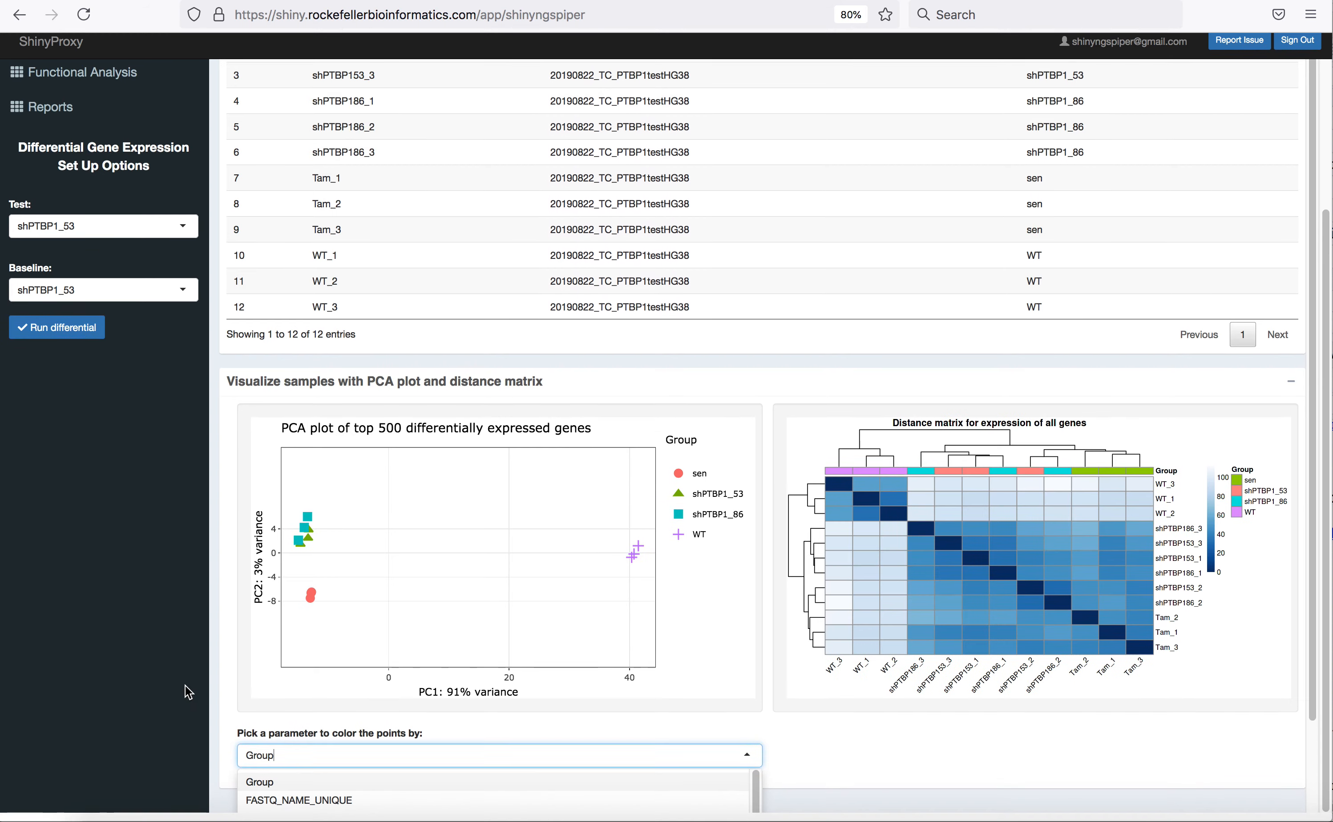
pyautogui.scroll(-3, 234, 758)
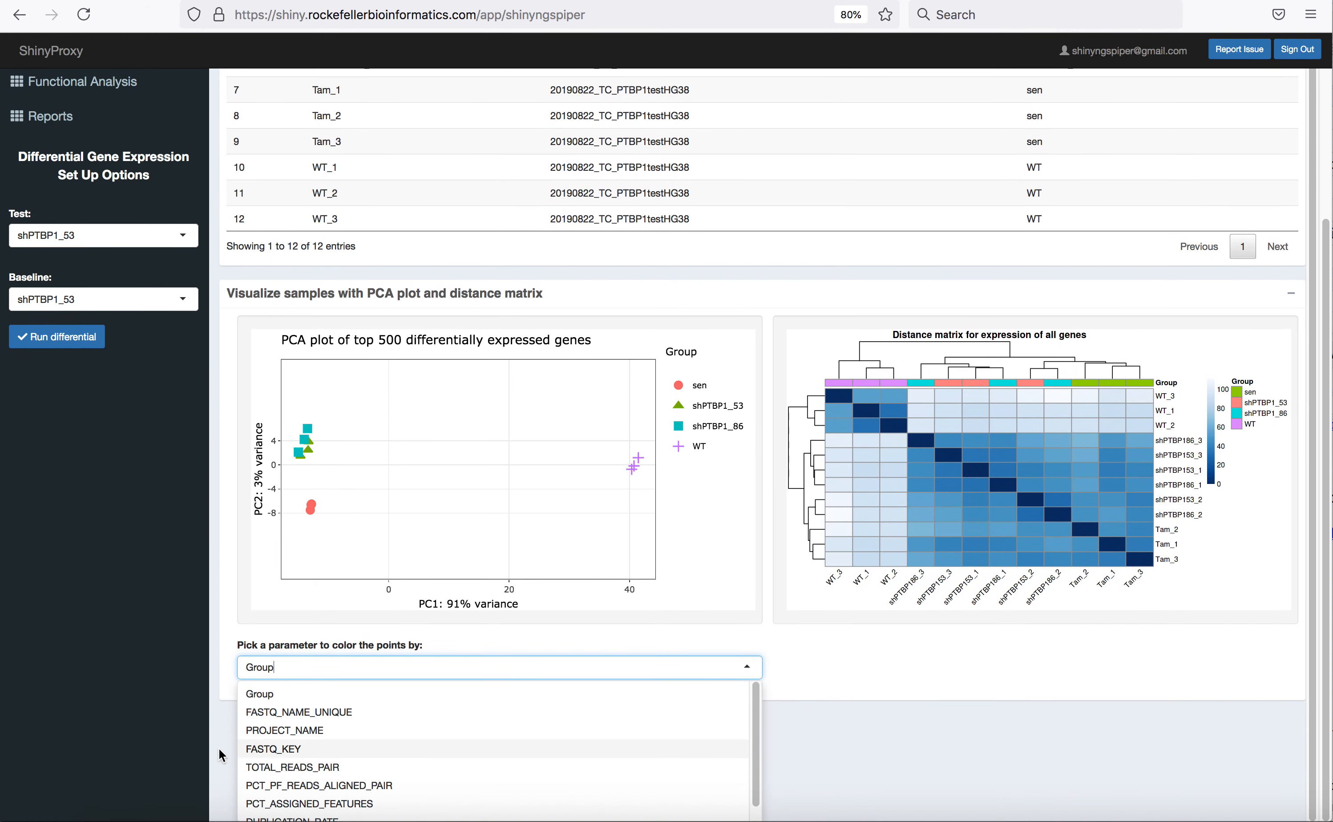
pyautogui.click(267, 817)
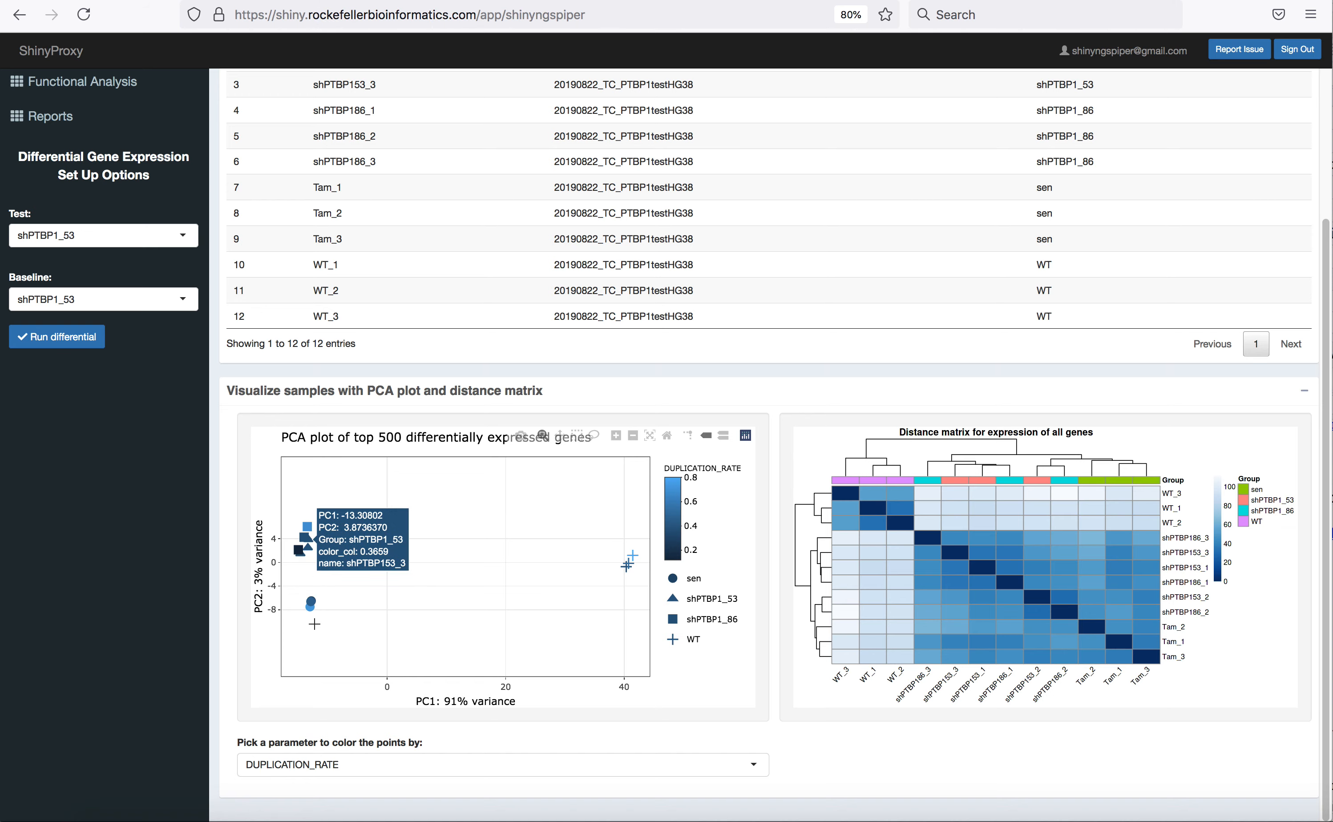
pyautogui.moveTo(628, 547)
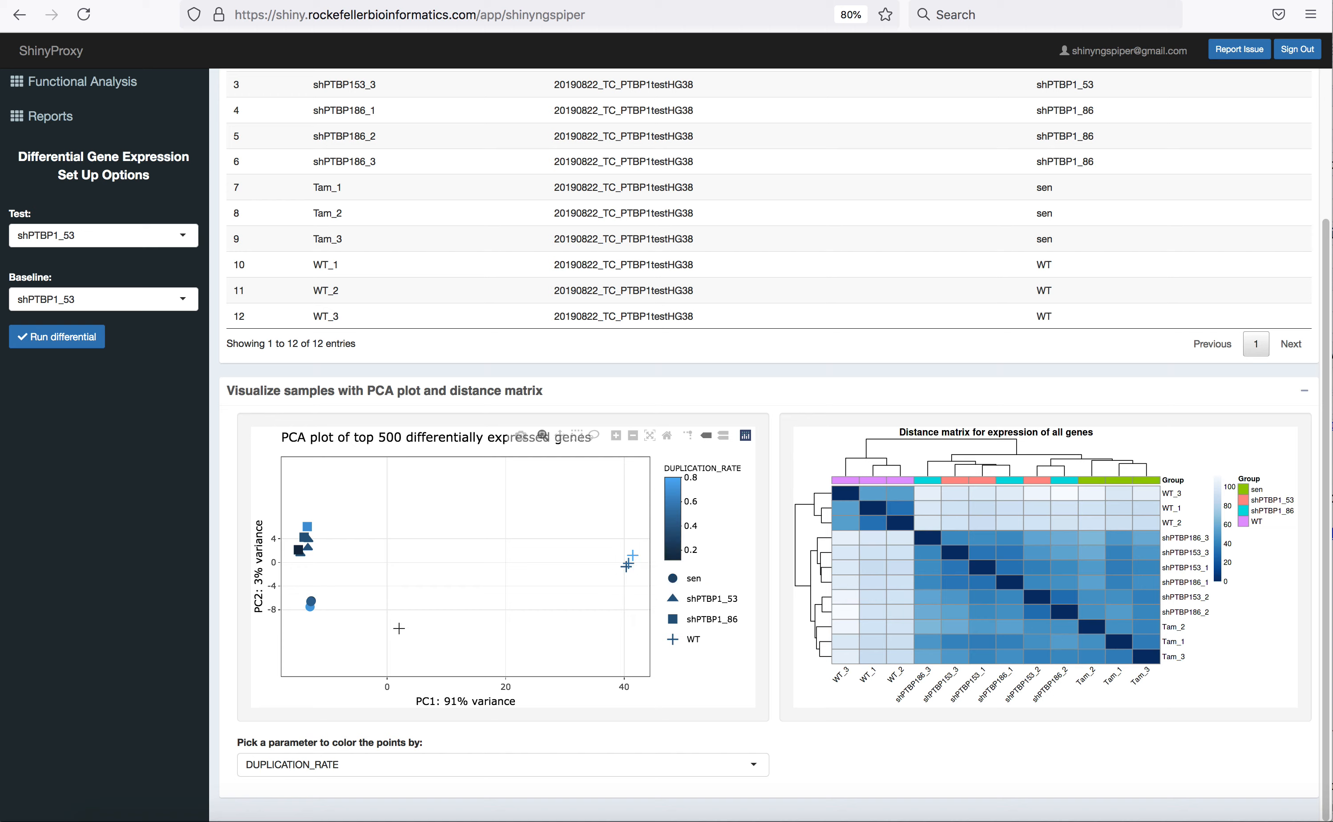
pyautogui.click(412, 776)
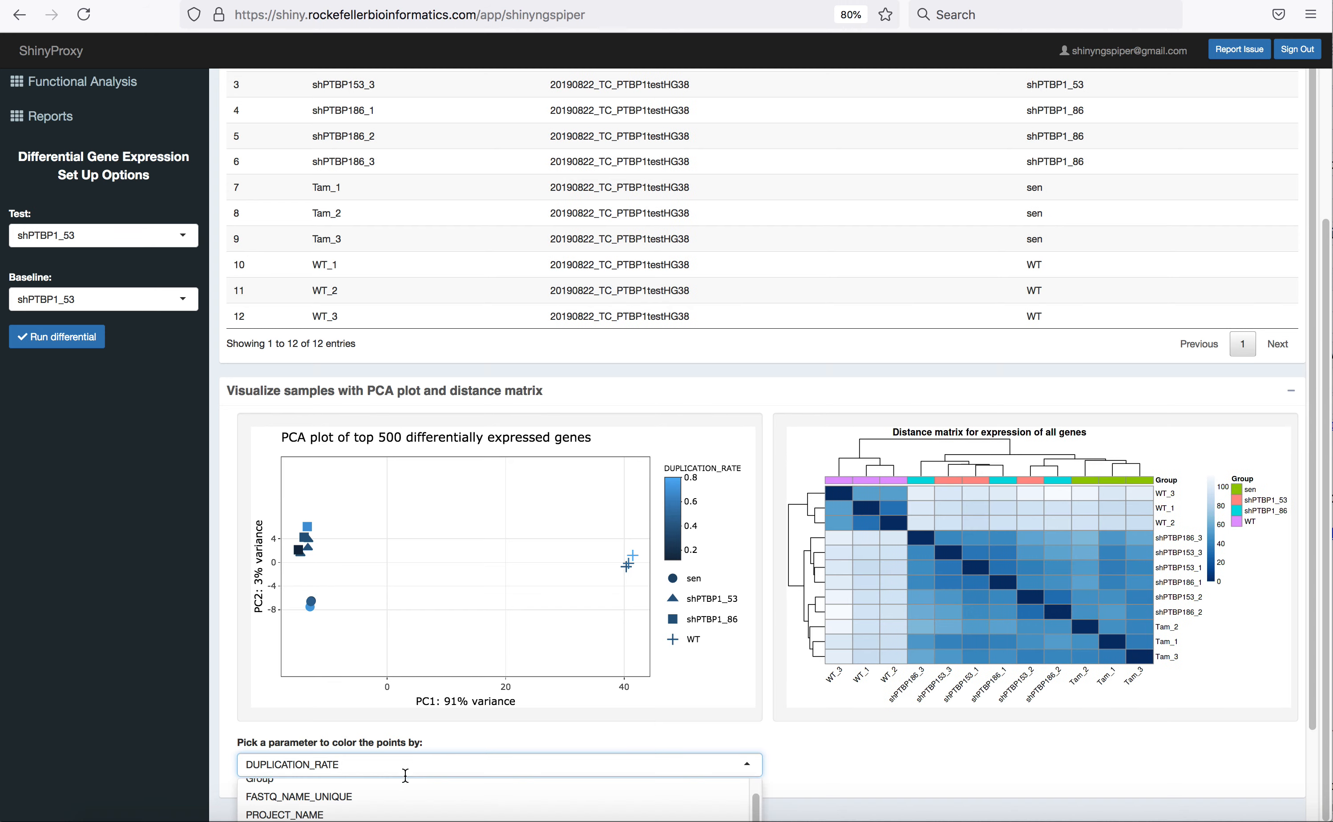
pyautogui.click(377, 781)
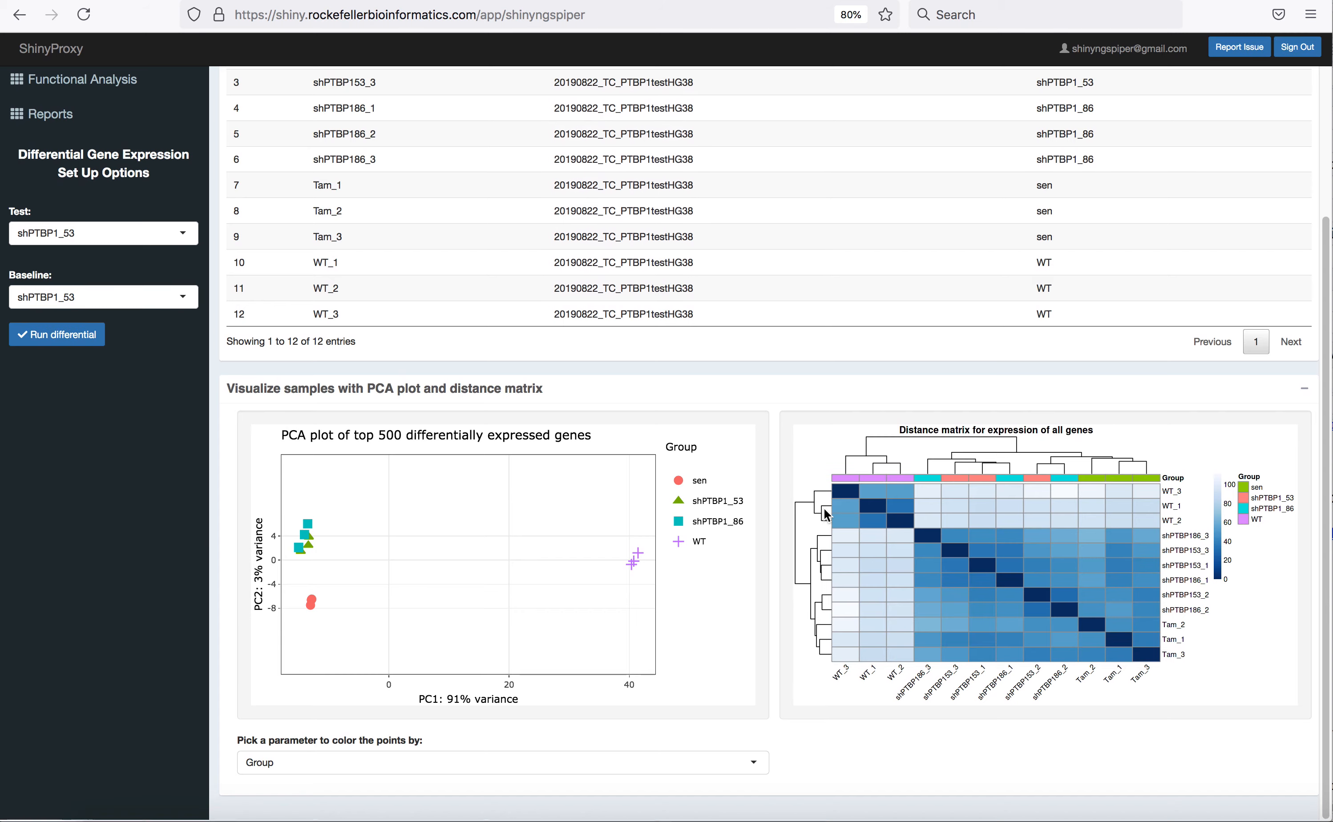
# - Run the differential expression analysis with sen as the test group and WT as the baseline
pyautogui.scroll(3, 239, 300)
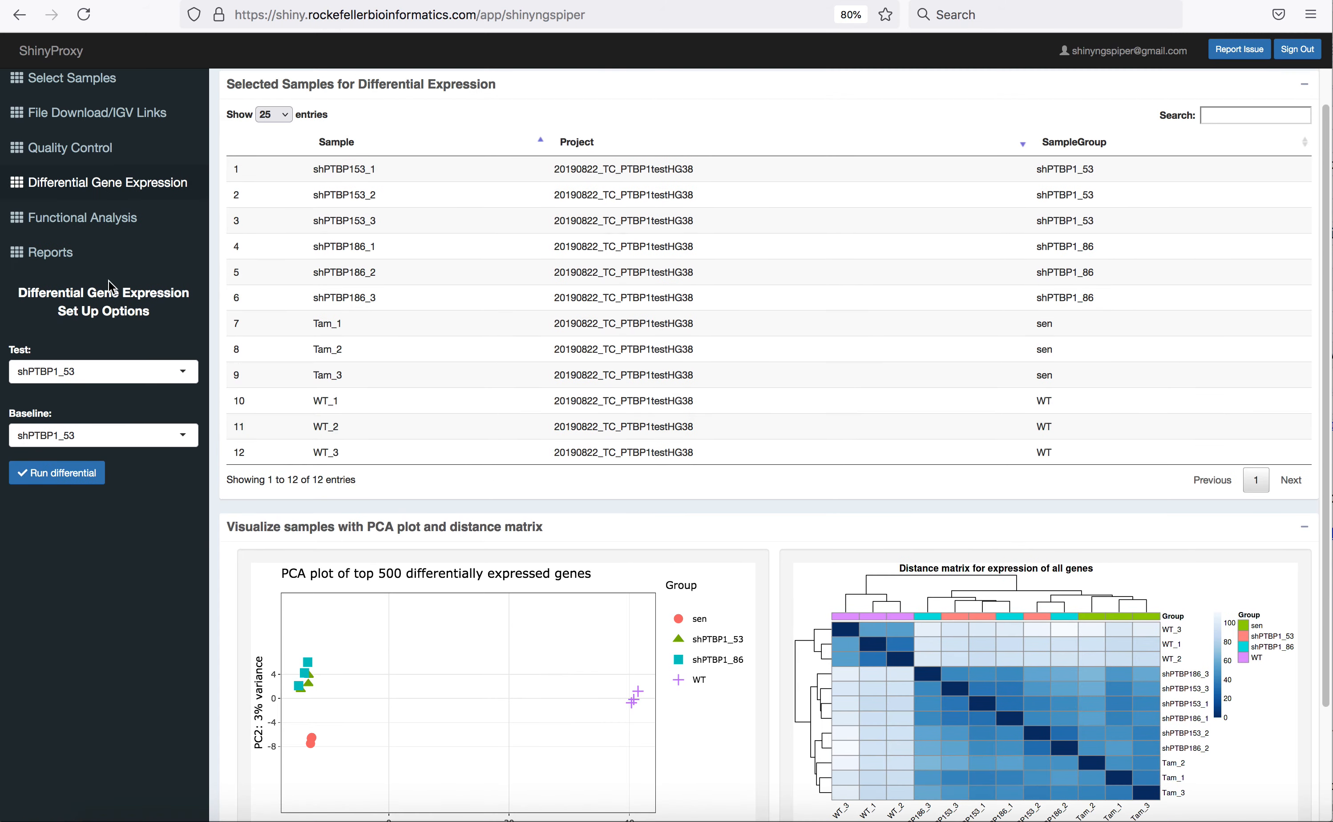
pyautogui.click(117, 436)
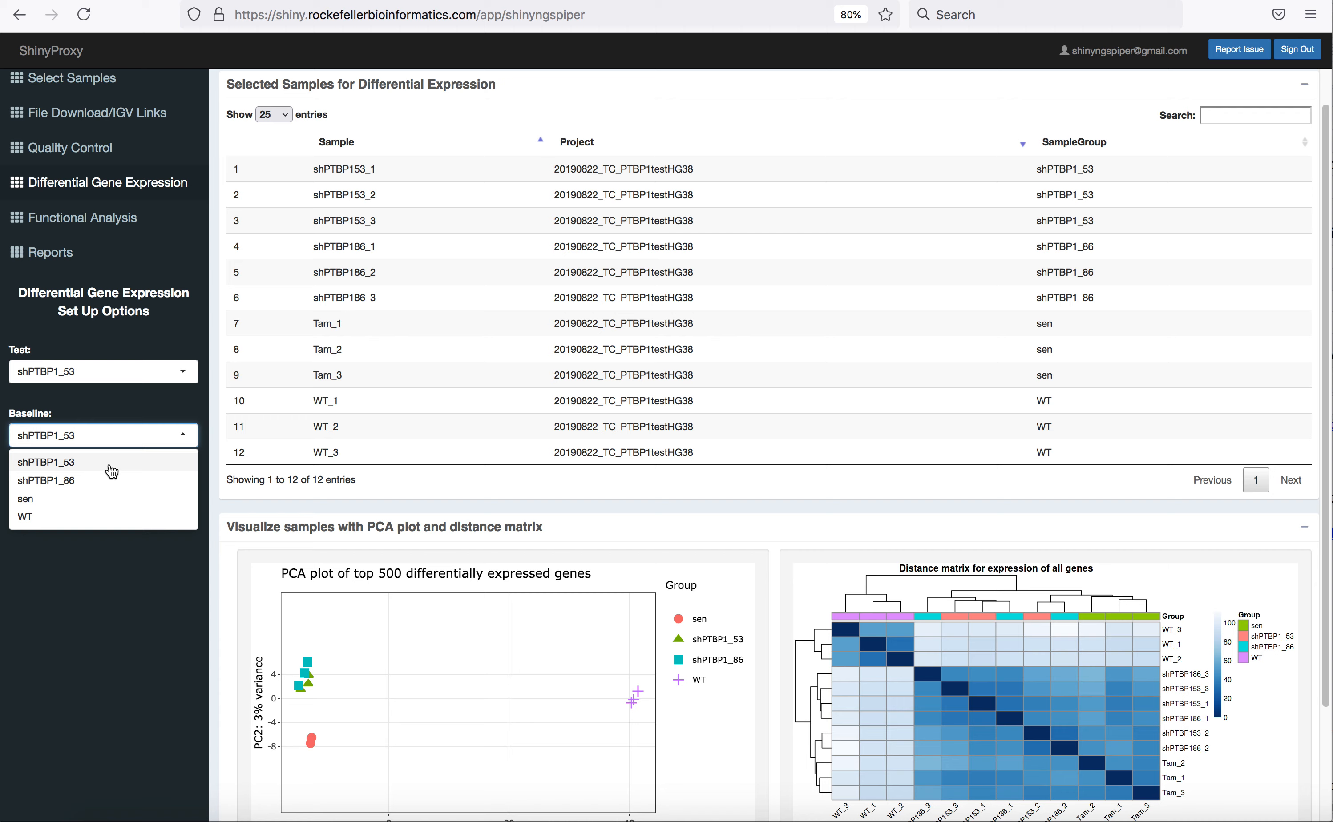
pyautogui.click(88, 509)
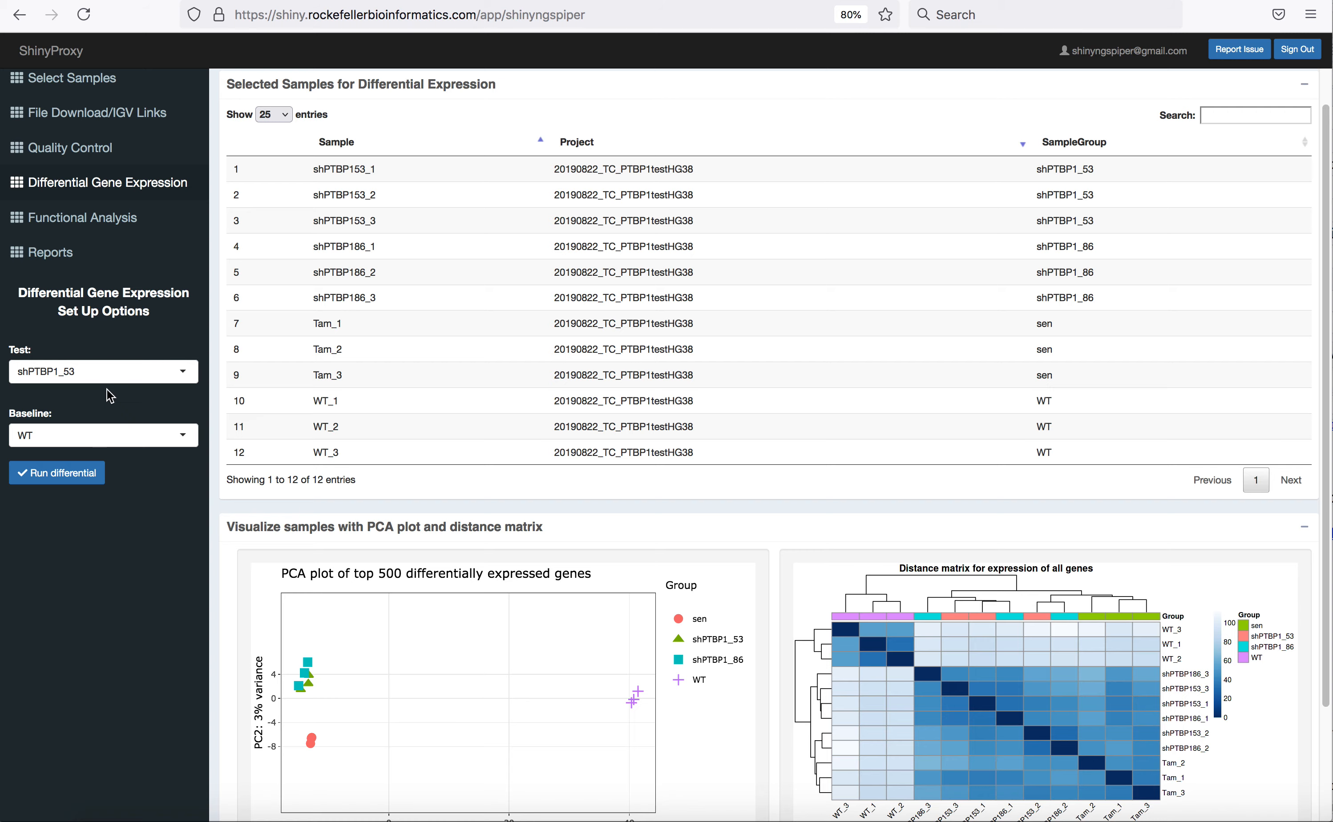
pyautogui.click(107, 373)
pyautogui.click(89, 433)
pyautogui.click(69, 472)
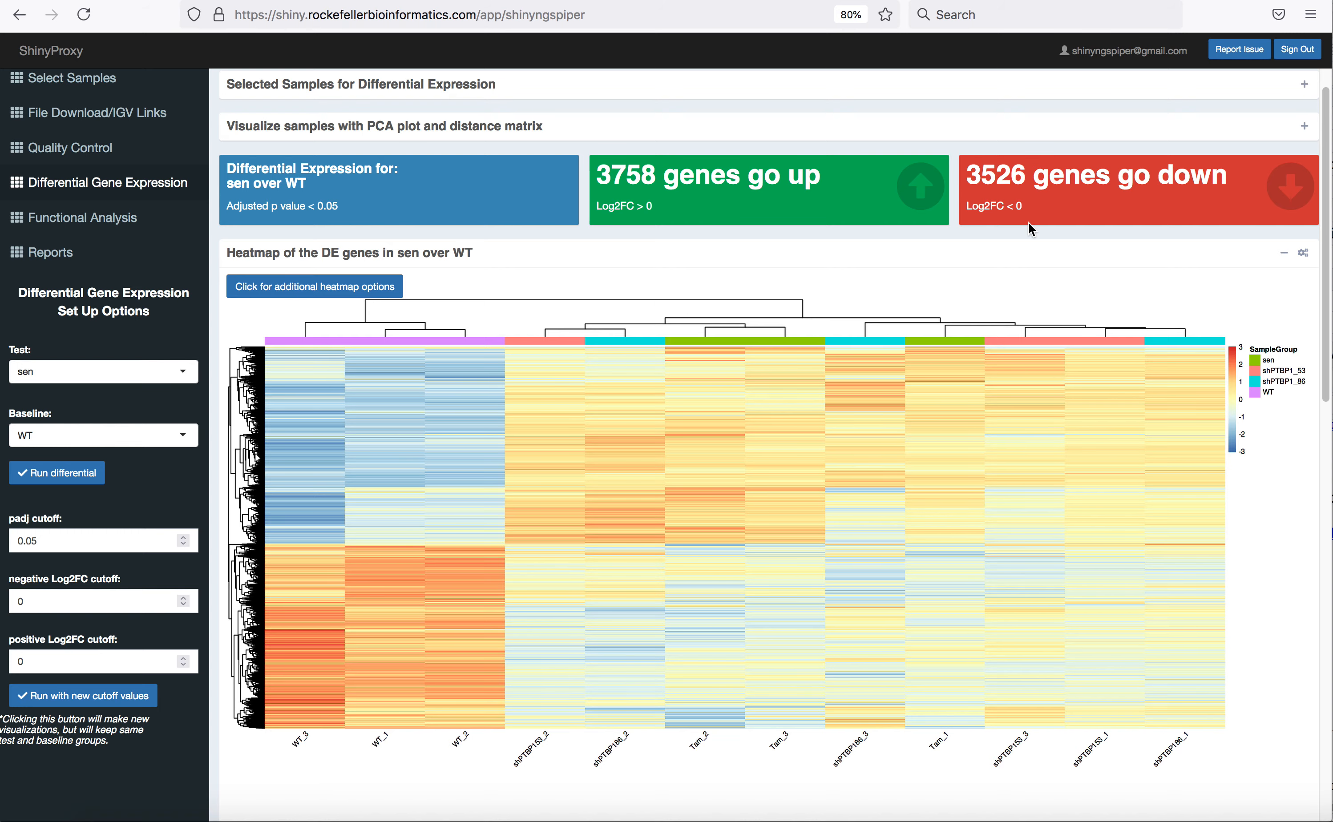
# - Expand the section with the PCA plot and distance matrix, and collapse it again
pyautogui.scroll(1, 1031, 229)
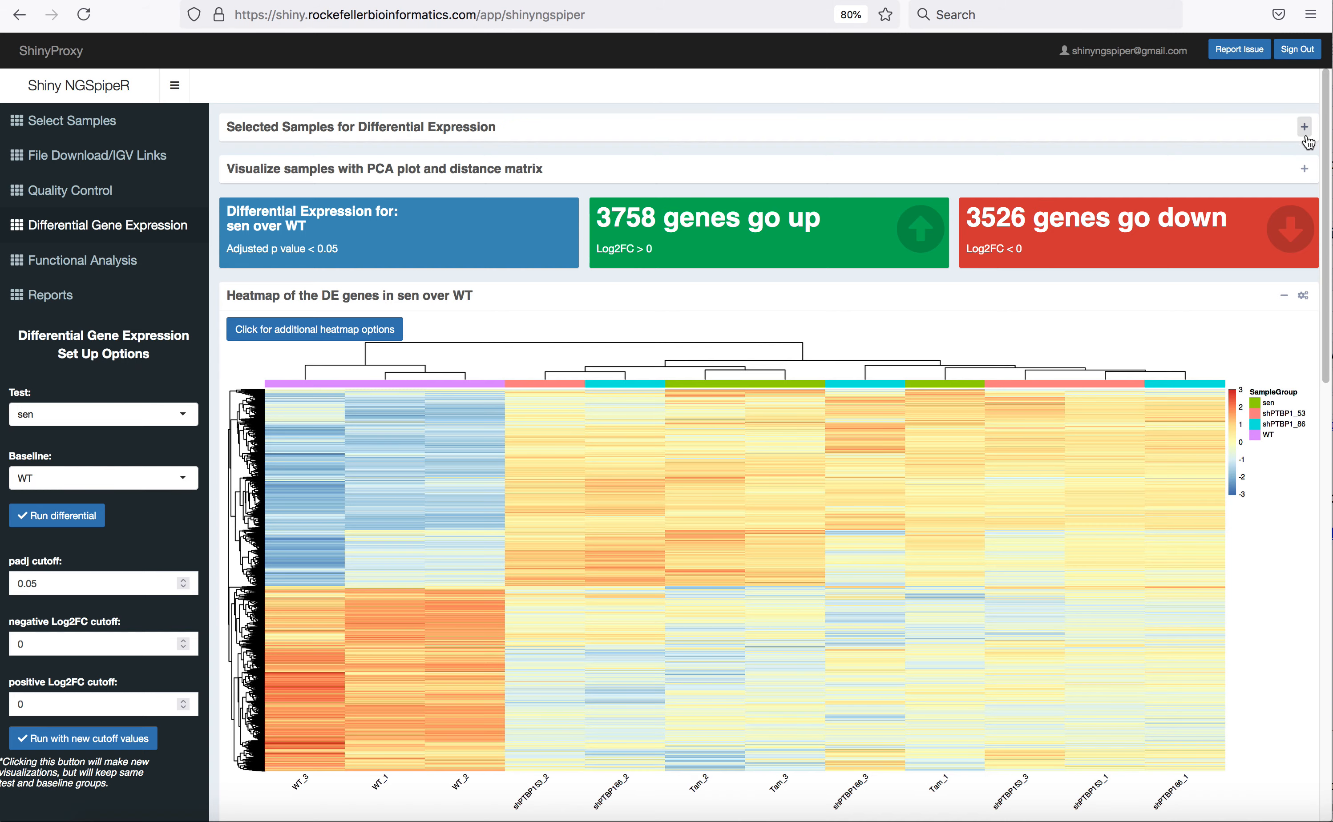
pyautogui.click(1304, 169)
pyautogui.click(1305, 170)
# - Set the negative Log2FC cutoff to -1 and the positive one to 1, and rerun with the new cutoffs
pyautogui.scroll(-3, 823, 275)
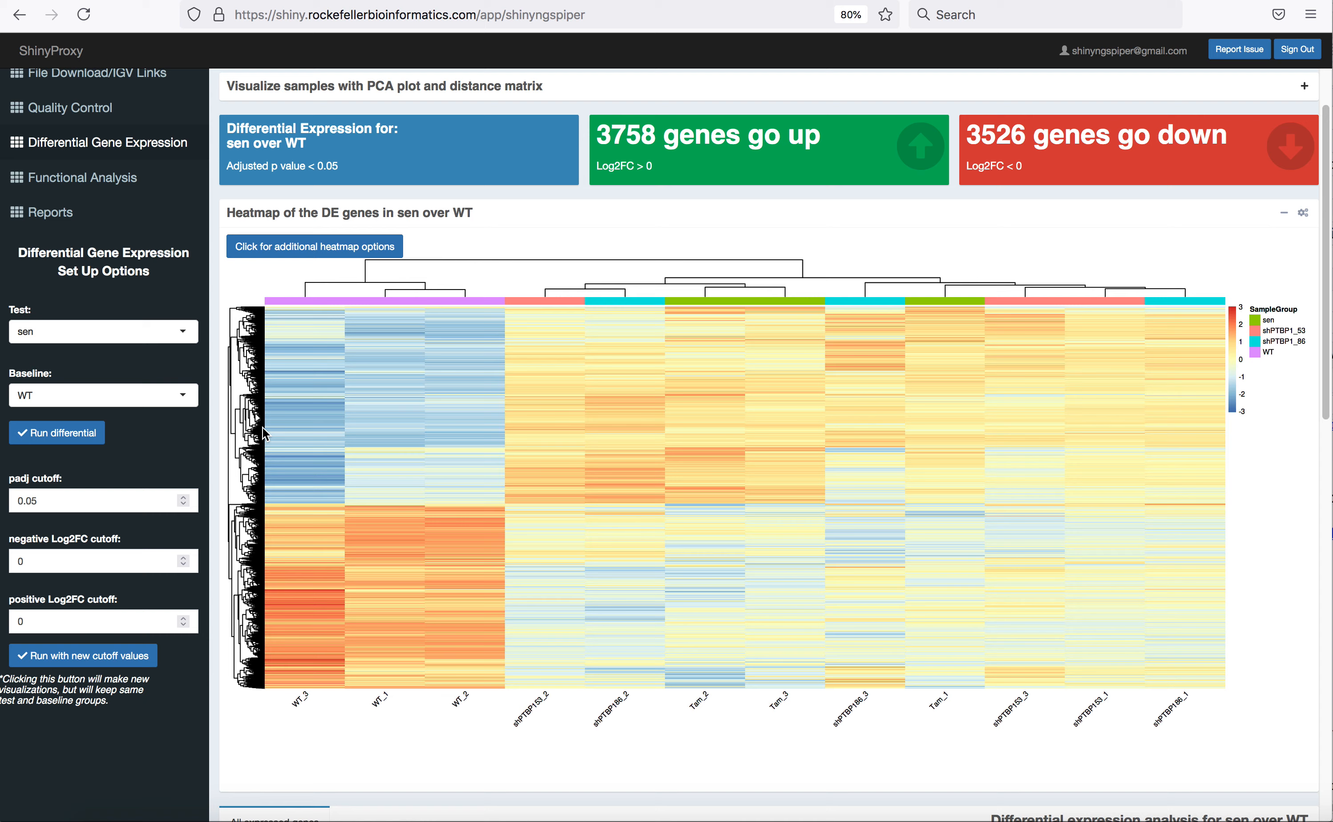
pyautogui.click(42, 566)
pyautogui.click(24, 622)
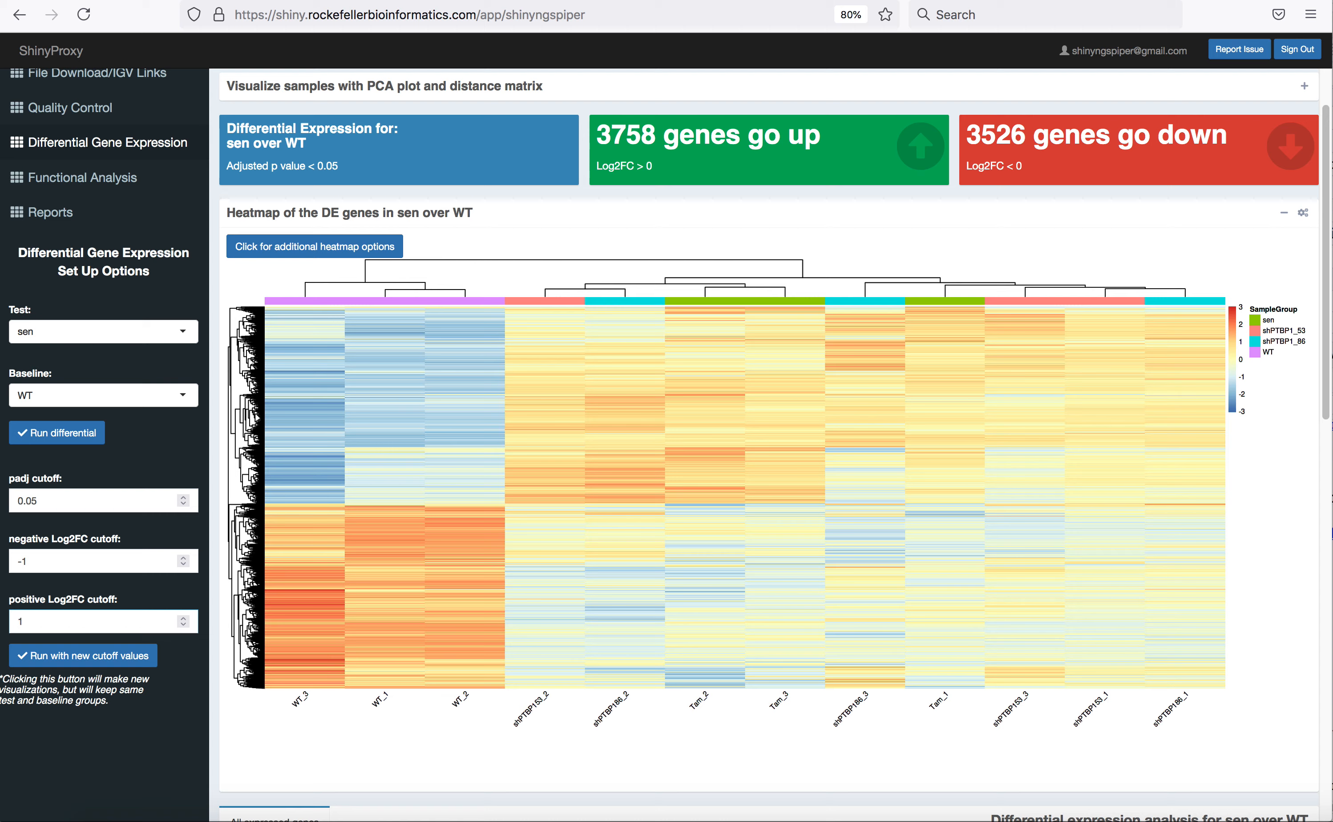
pyautogui.click(76, 657)
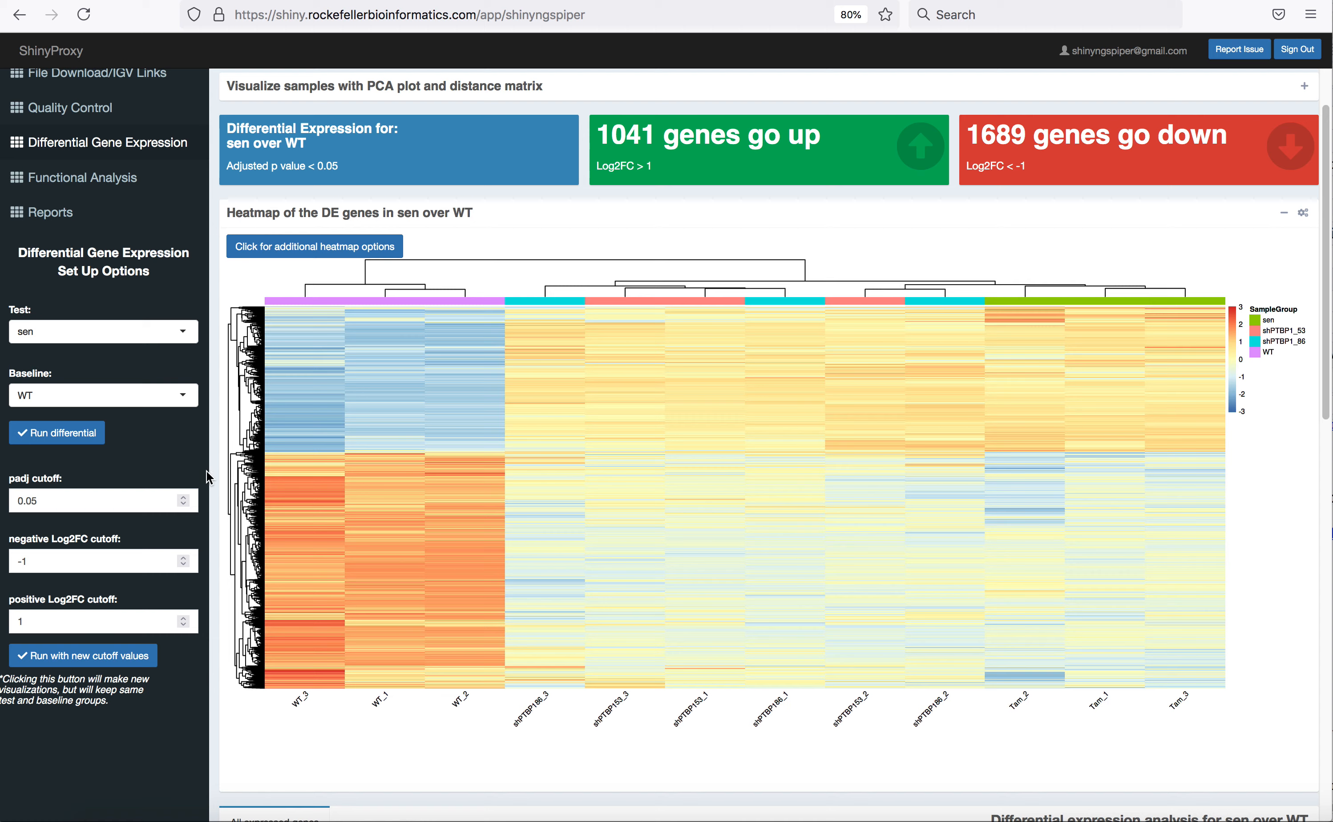
# - Examine the sen over WT differential expression table, its ID and symbol filters, and the MA and volcano plots
pyautogui.scroll(-8, 211, 482)
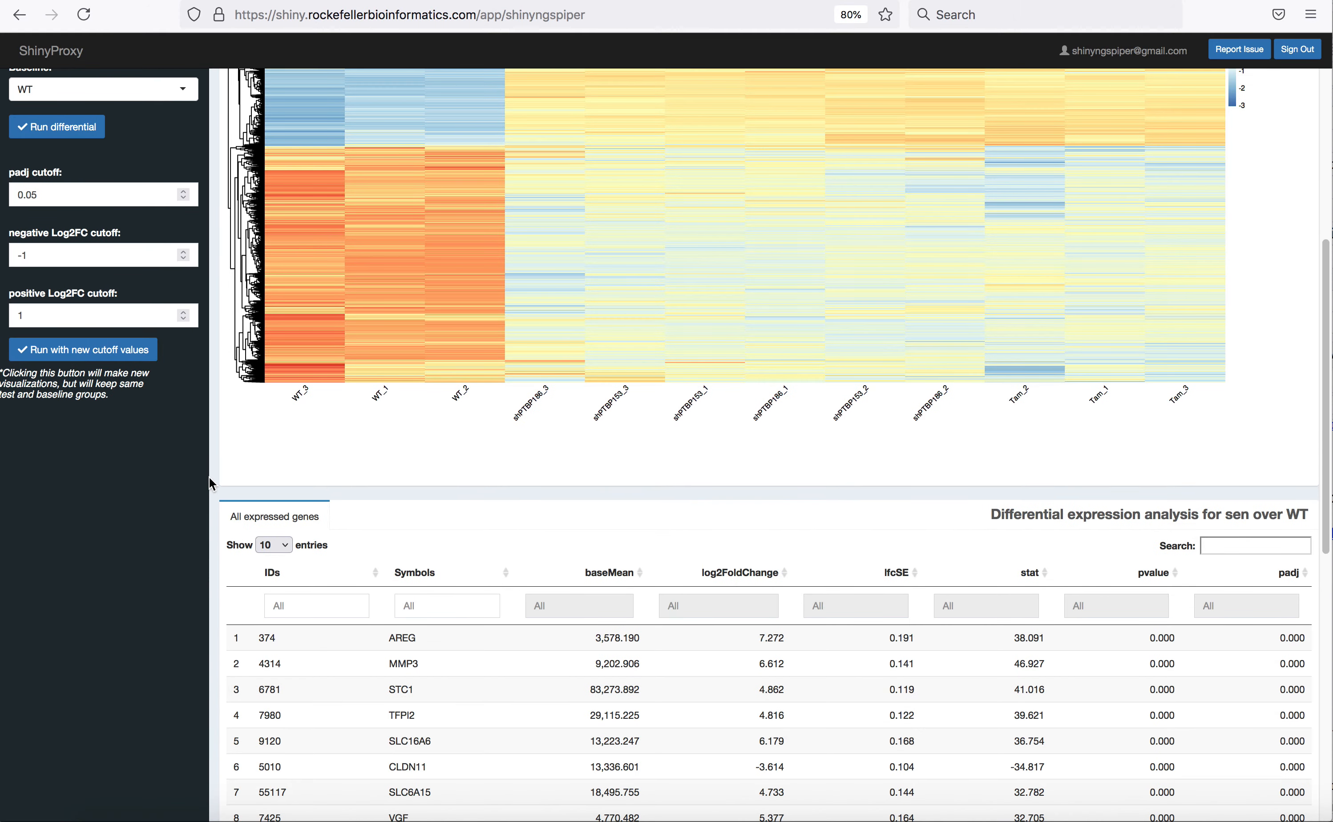
pyautogui.scroll(-2, 212, 484)
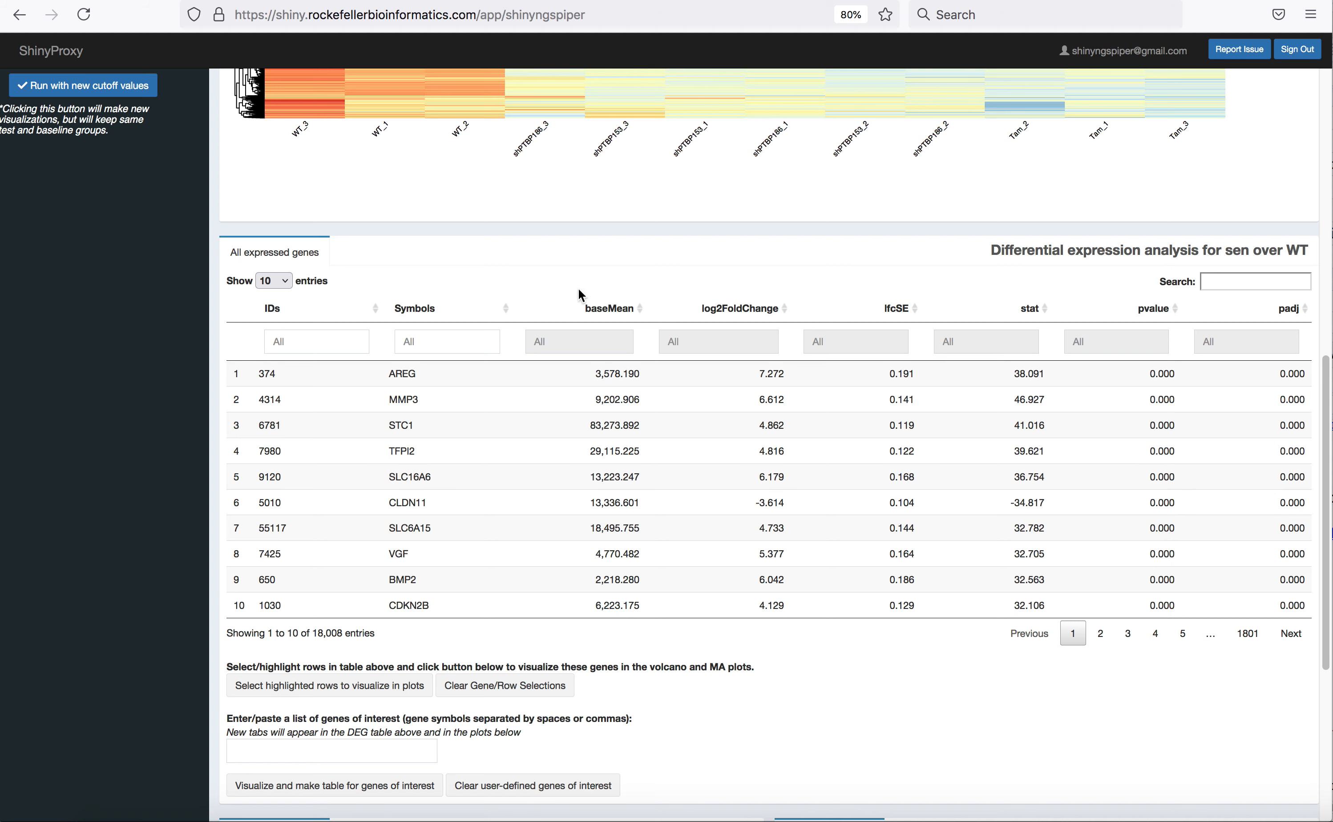
pyautogui.click(462, 347)
pyautogui.click(320, 343)
pyautogui.scroll(-5, 180, 390)
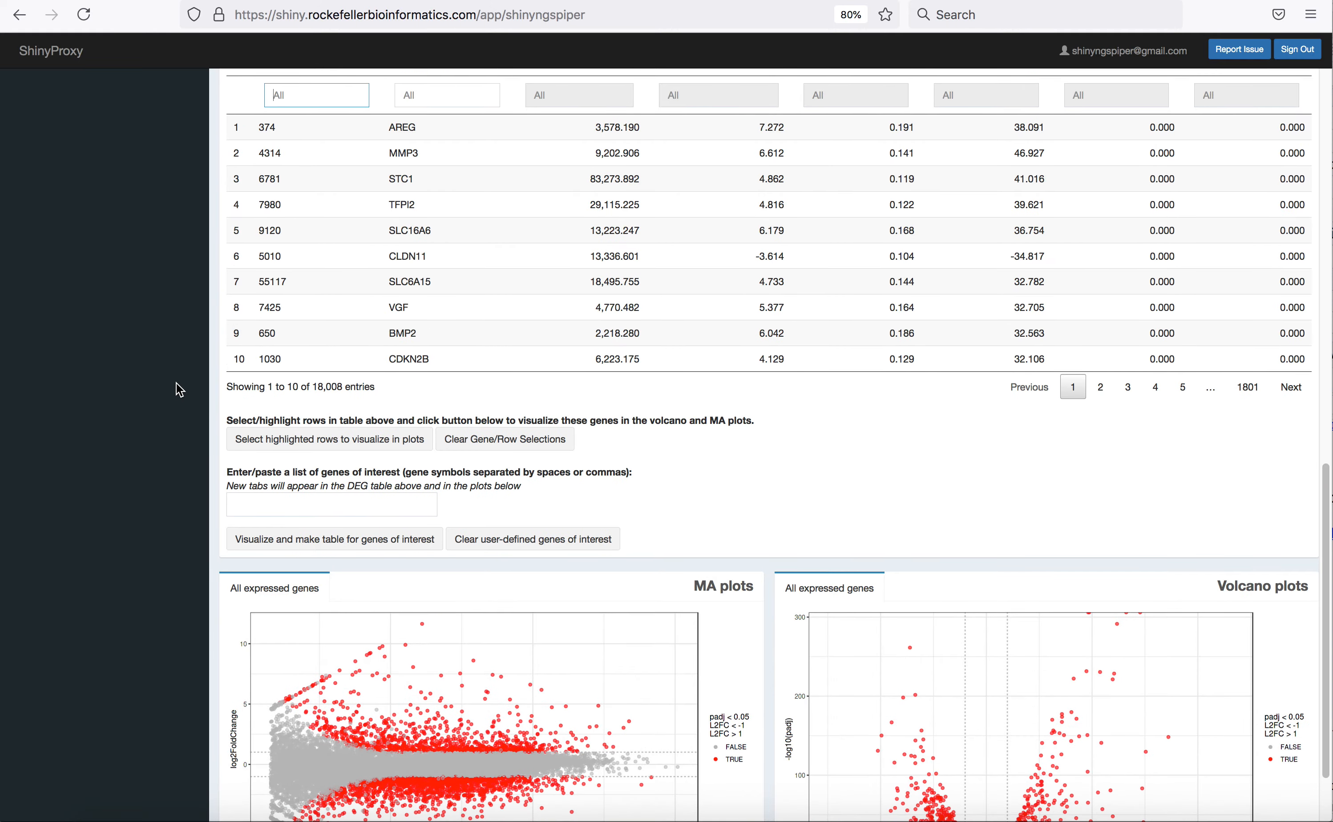
pyautogui.scroll(5, 179, 390)
pyautogui.scroll(-7, 180, 389)
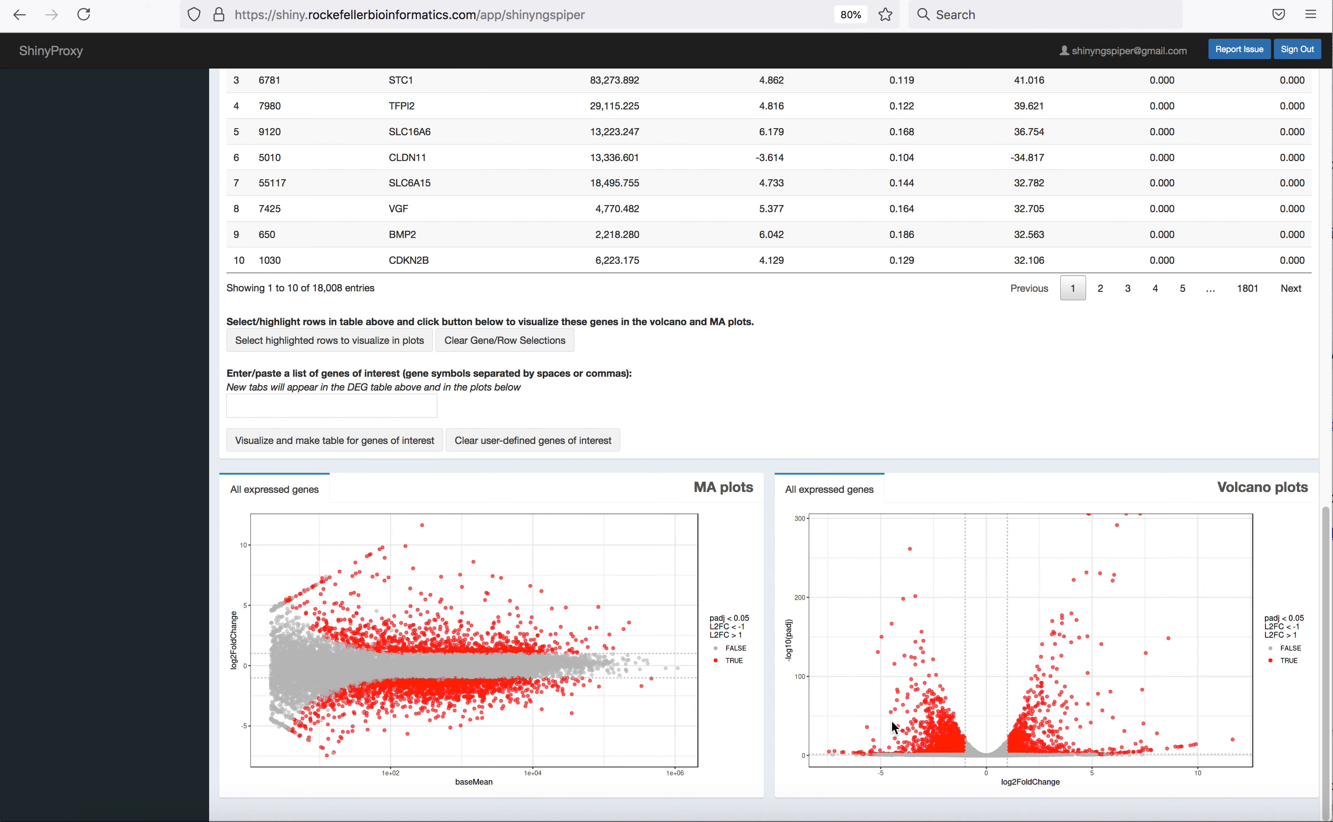
# - Open the additional heatmap options and review the list of samples used for the heatmap of DE genes
pyautogui.scroll(6, 881, 657)
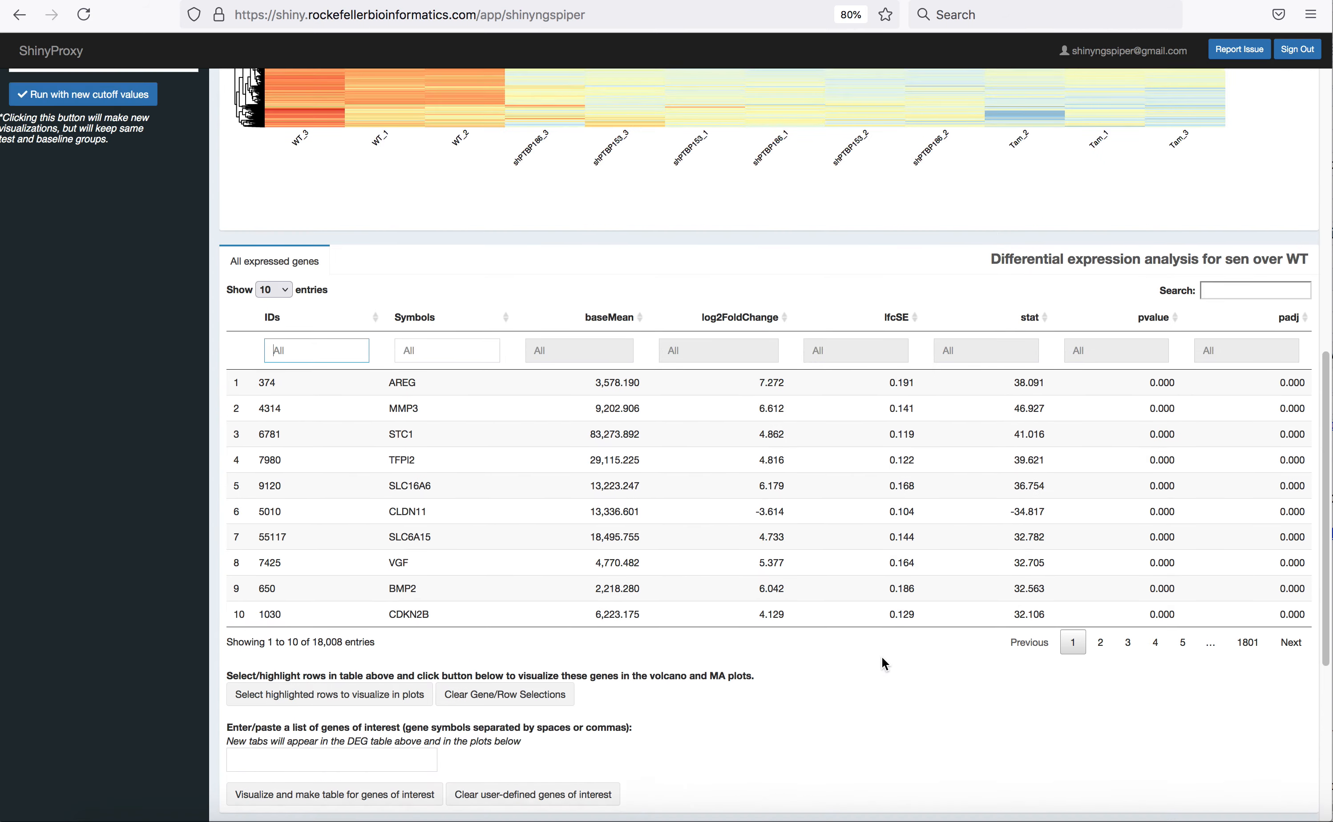
pyautogui.scroll(8, 880, 655)
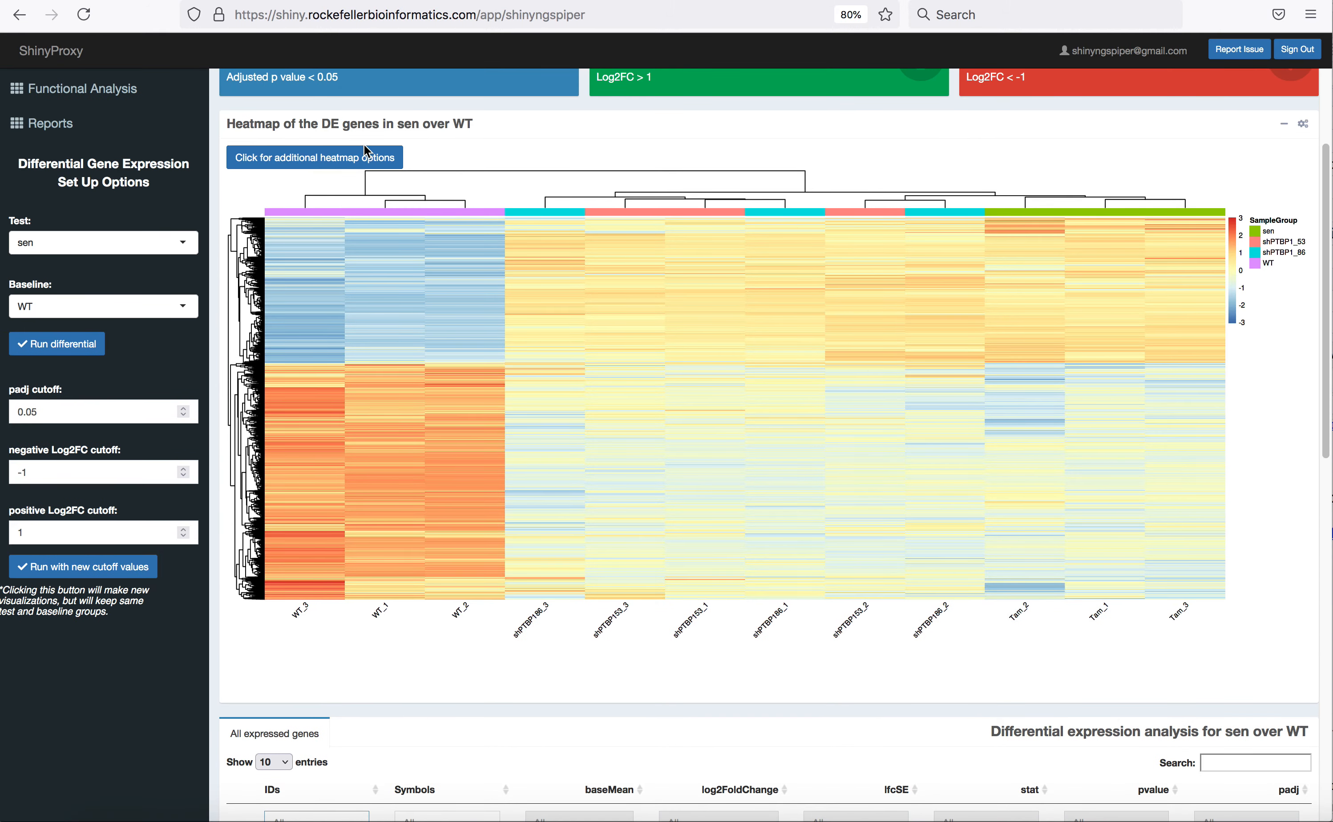
pyautogui.click(359, 159)
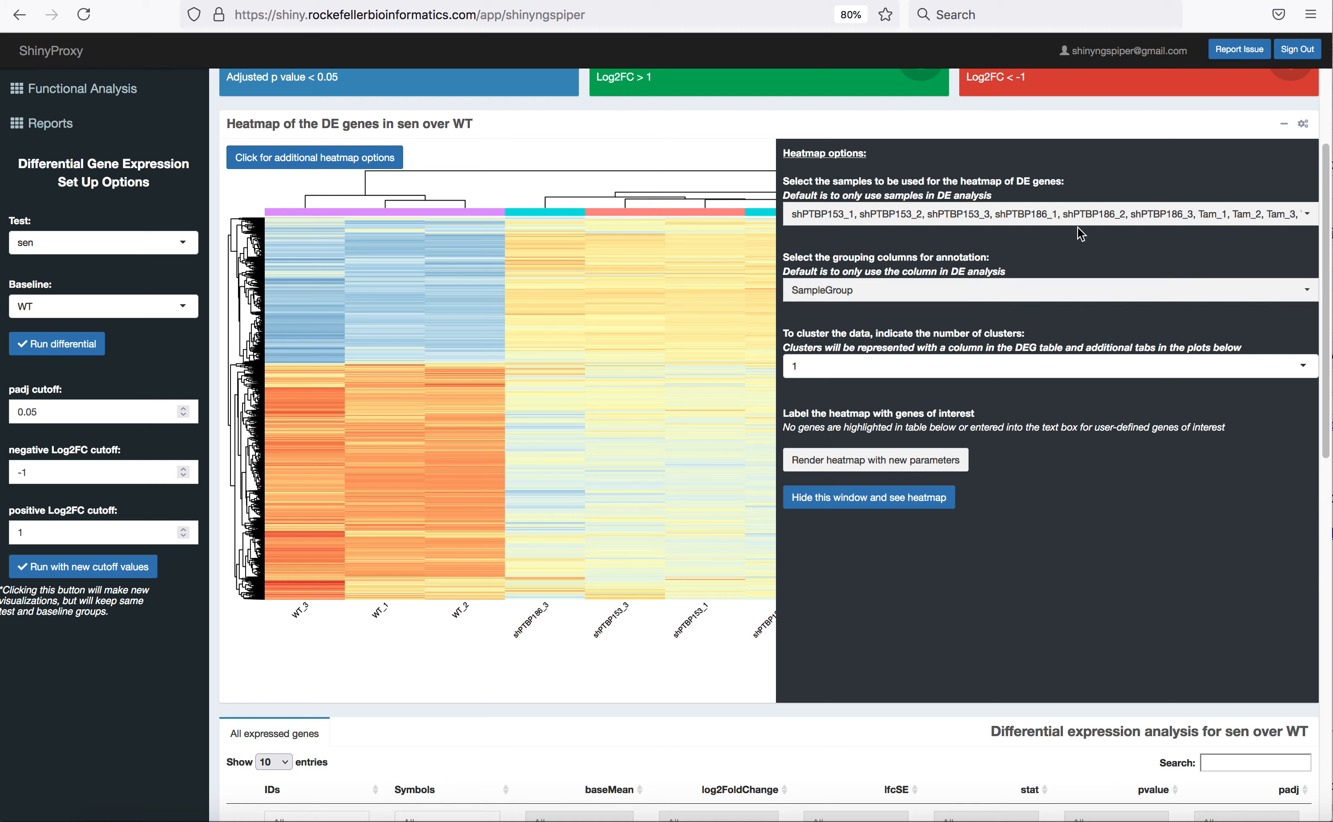
pyautogui.click(1083, 215)
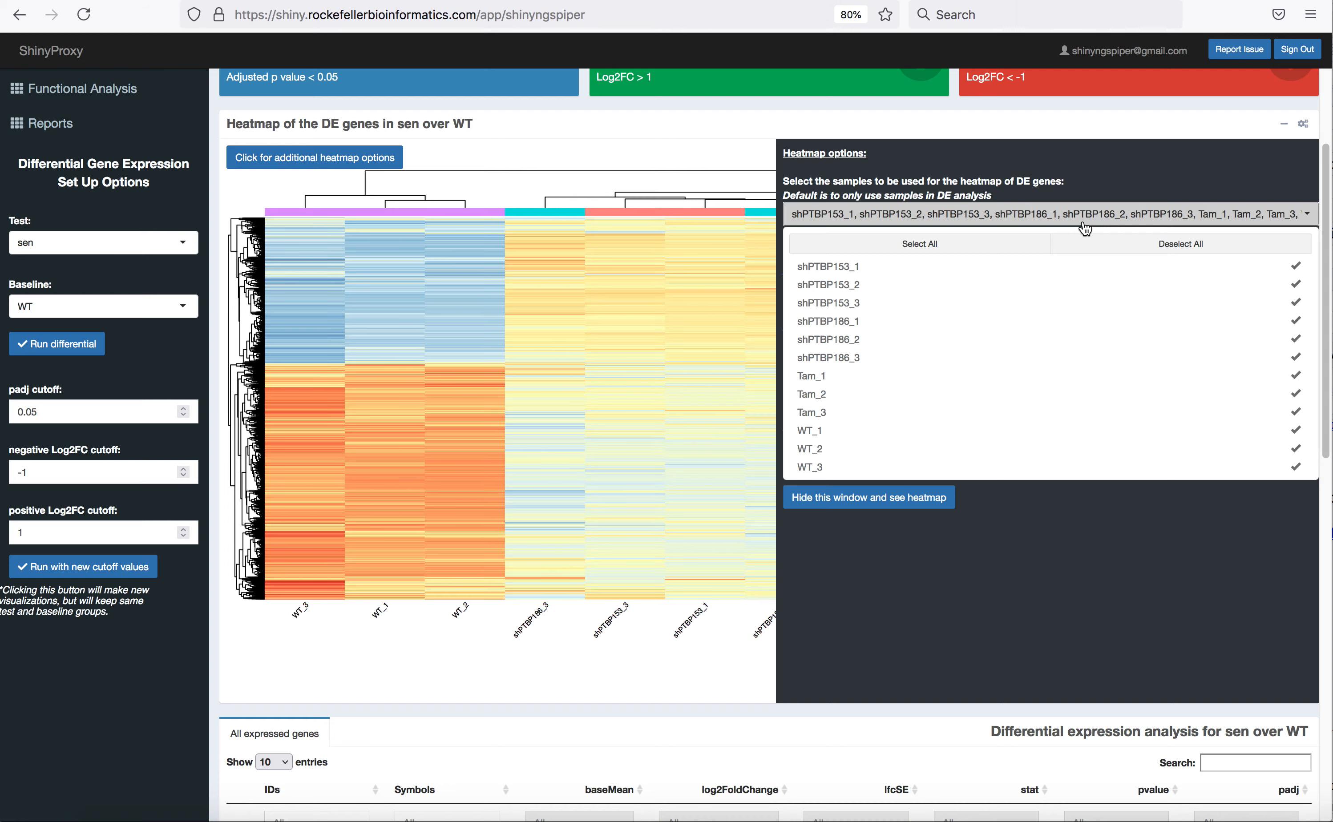
pyautogui.scroll(1, 1083, 223)
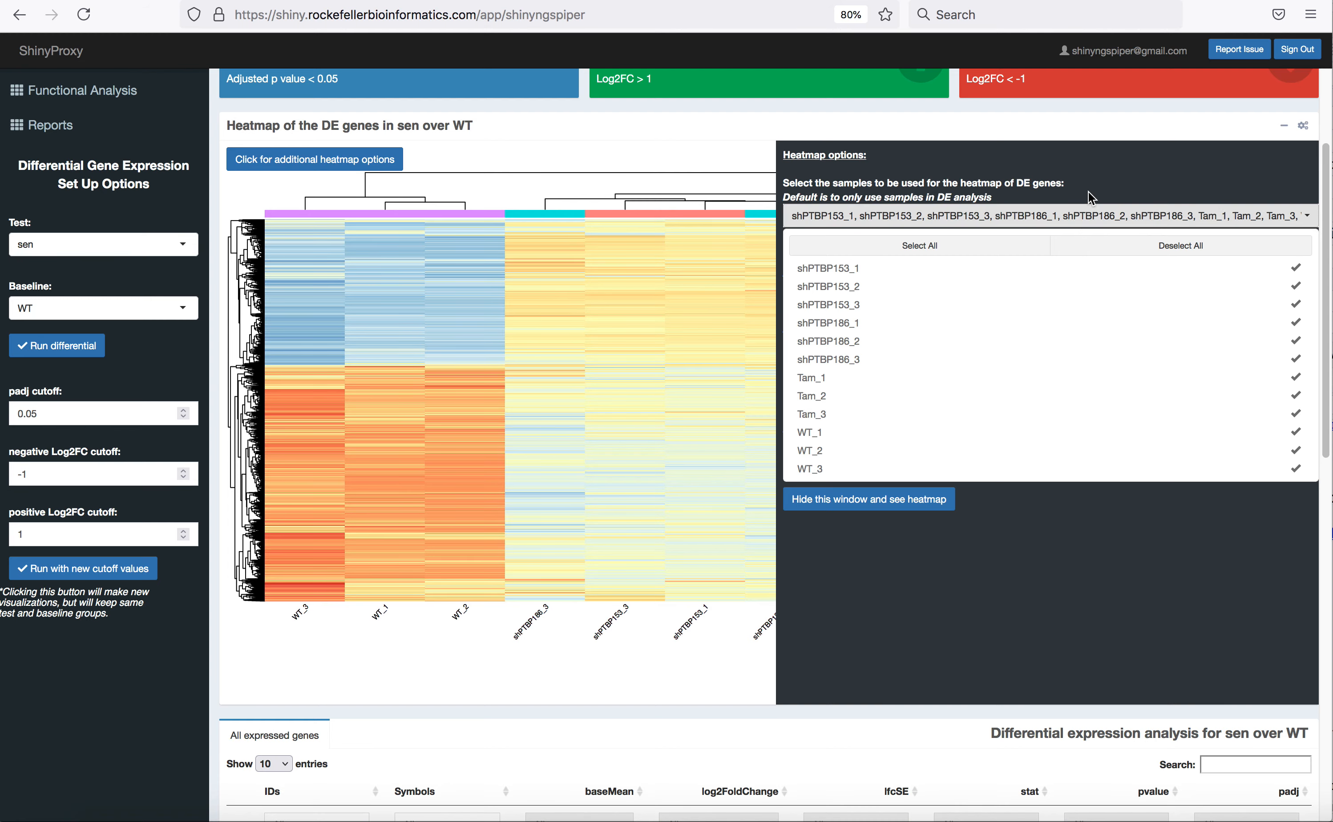
pyautogui.click(1090, 197)
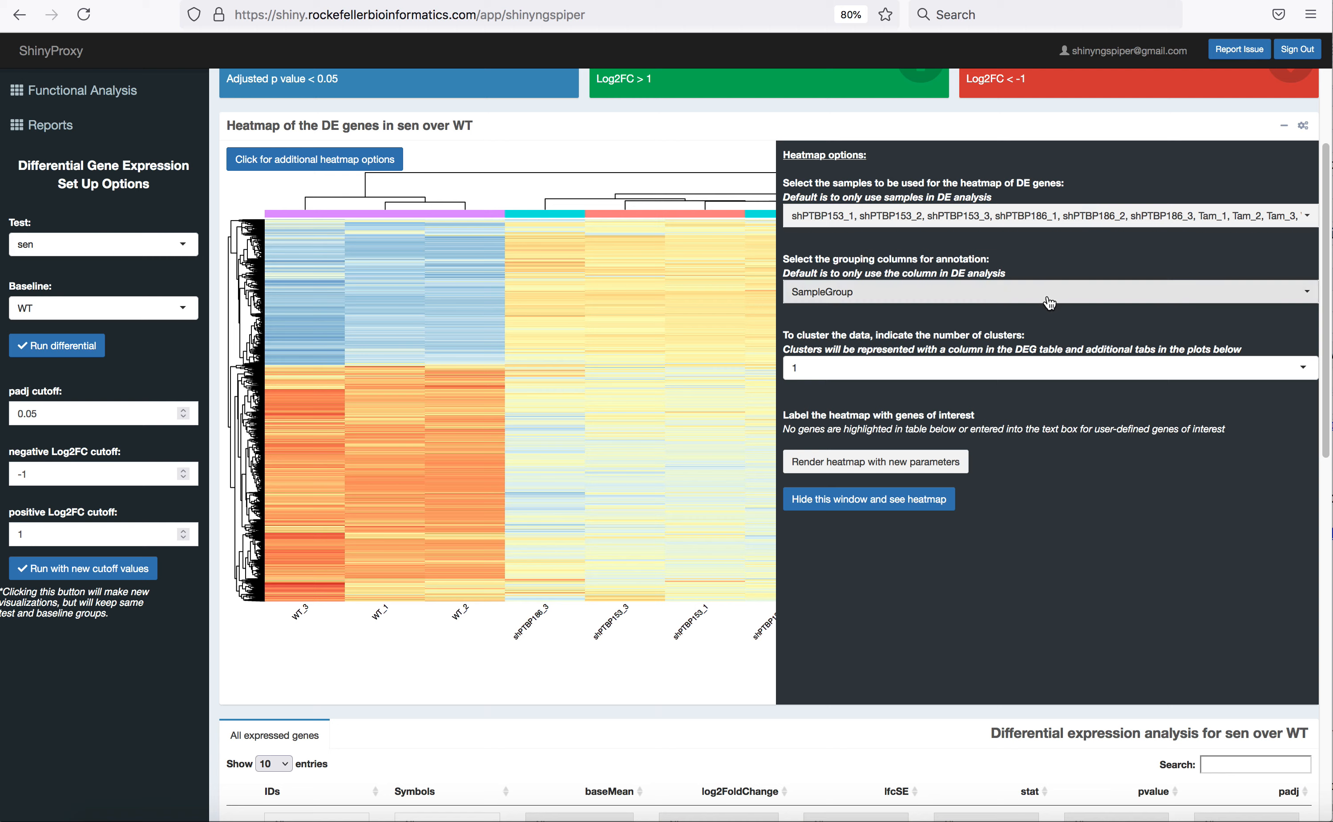
# - Add shRNA_combined to SampleGroup as a grouping column for the heatmap annotation
pyautogui.click(875, 296)
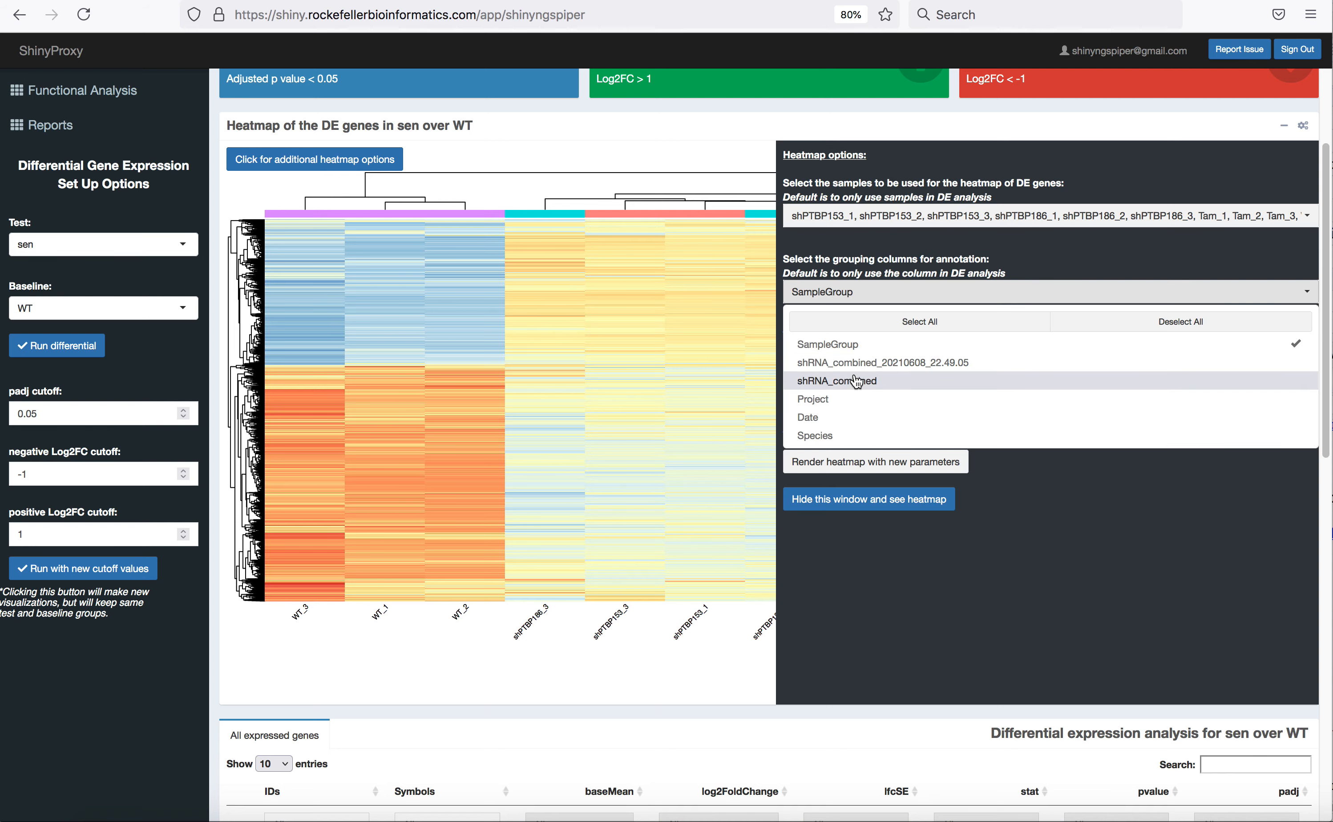
pyautogui.click(857, 385)
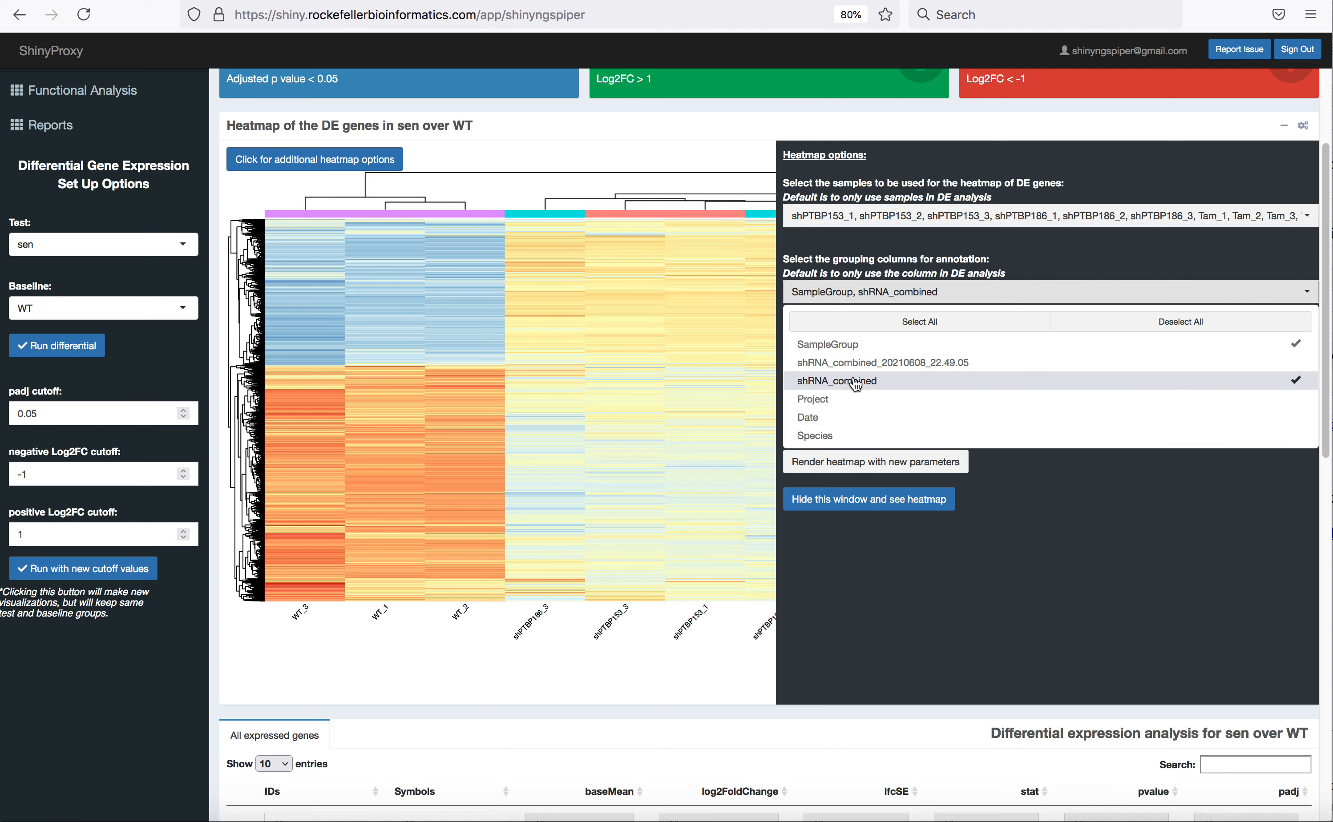
pyautogui.click(1039, 224)
pyautogui.click(1050, 185)
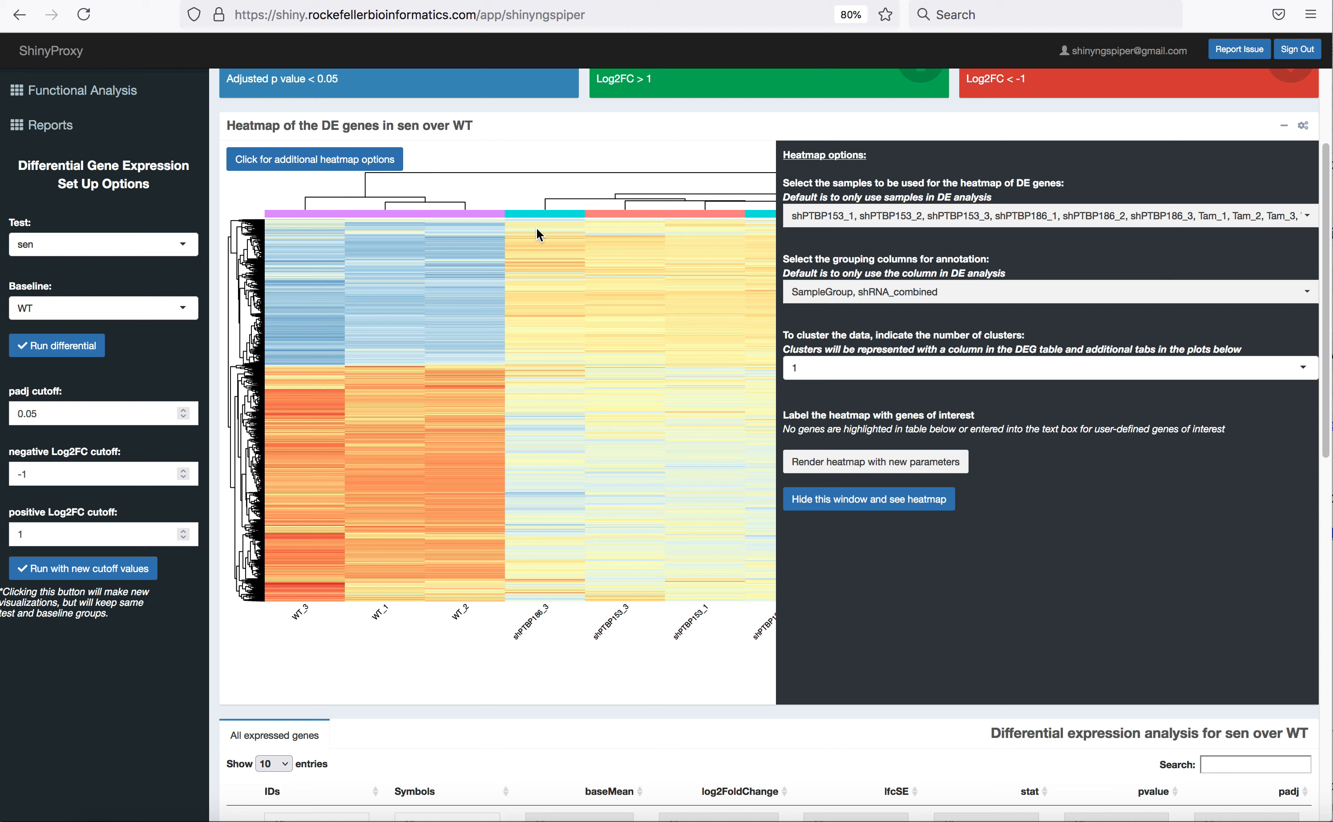
# - Set the number of clusters to 2, render the heatmap with the new parameters and hide its options
pyautogui.click(843, 375)
pyautogui.click(826, 414)
pyautogui.click(863, 472)
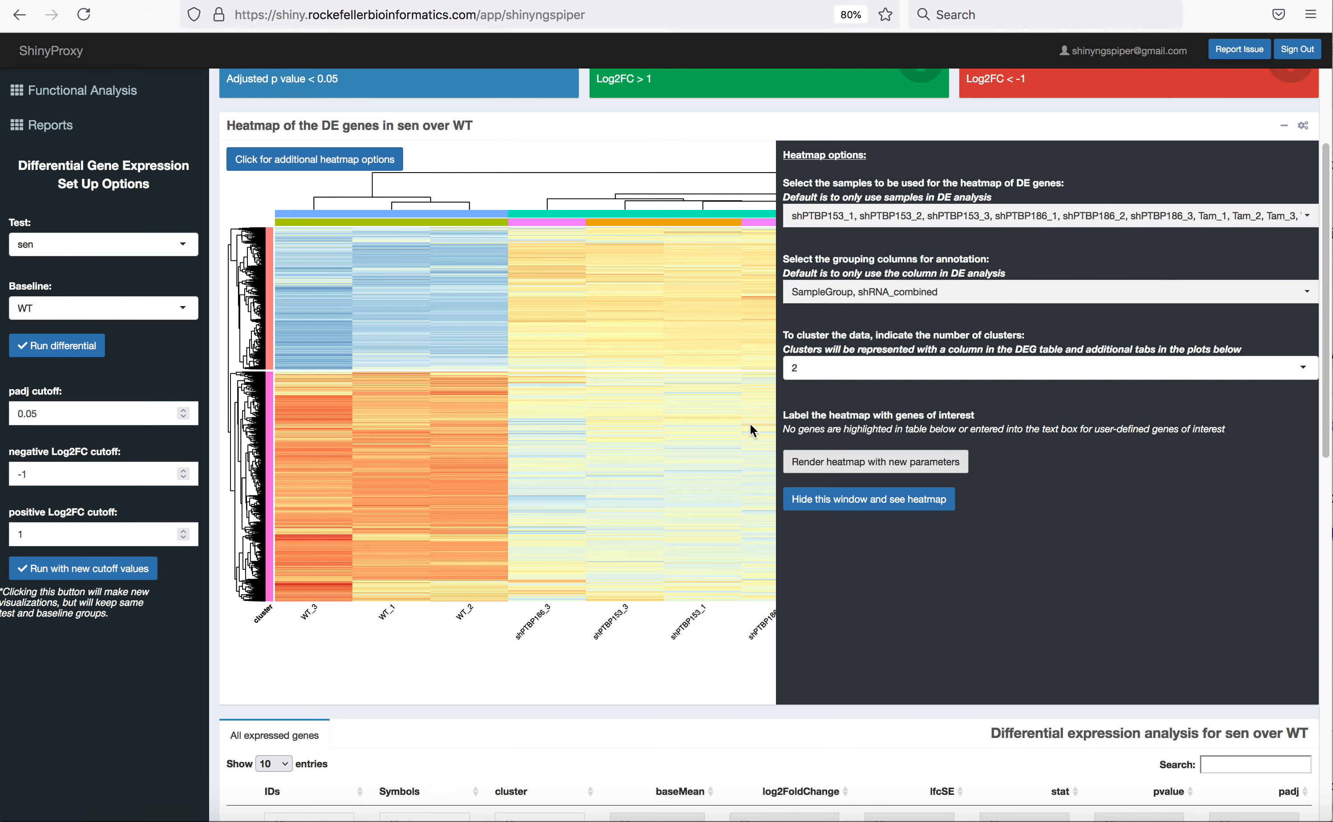
pyautogui.click(884, 503)
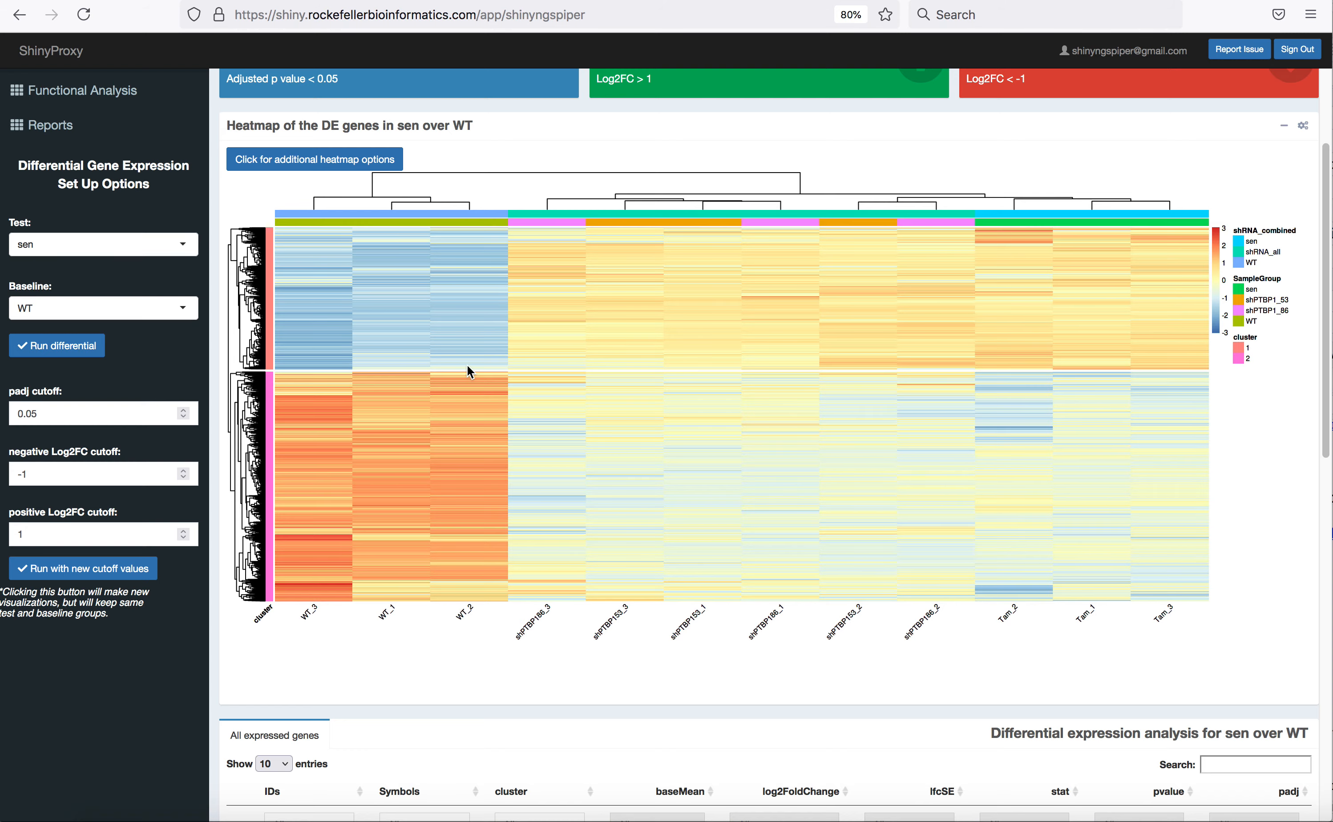
# - Examine the cluster column in the differential expression table and the cluster-specific MA and volcano plots
pyautogui.scroll(-7, 467, 364)
pyautogui.scroll(-1, 467, 366)
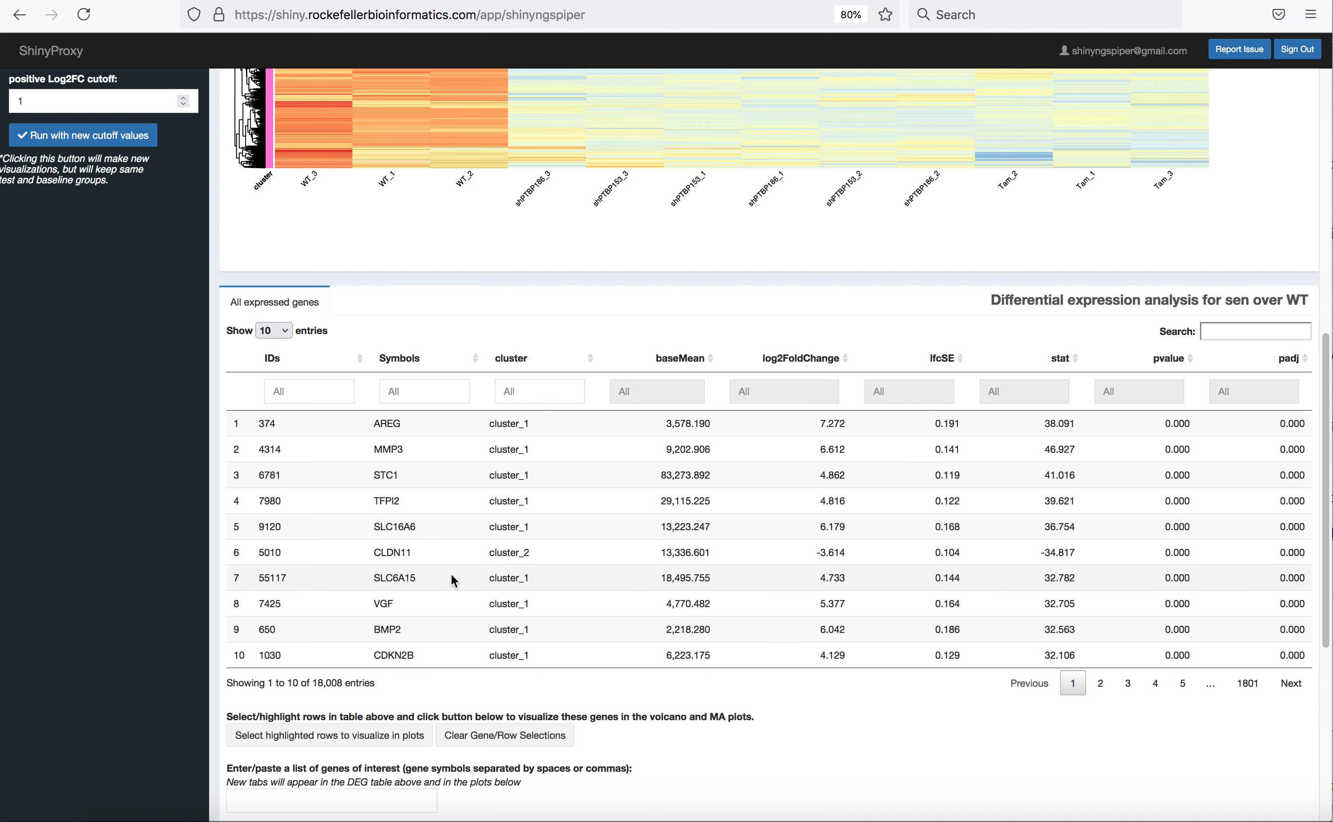
pyautogui.scroll(-6, 450, 573)
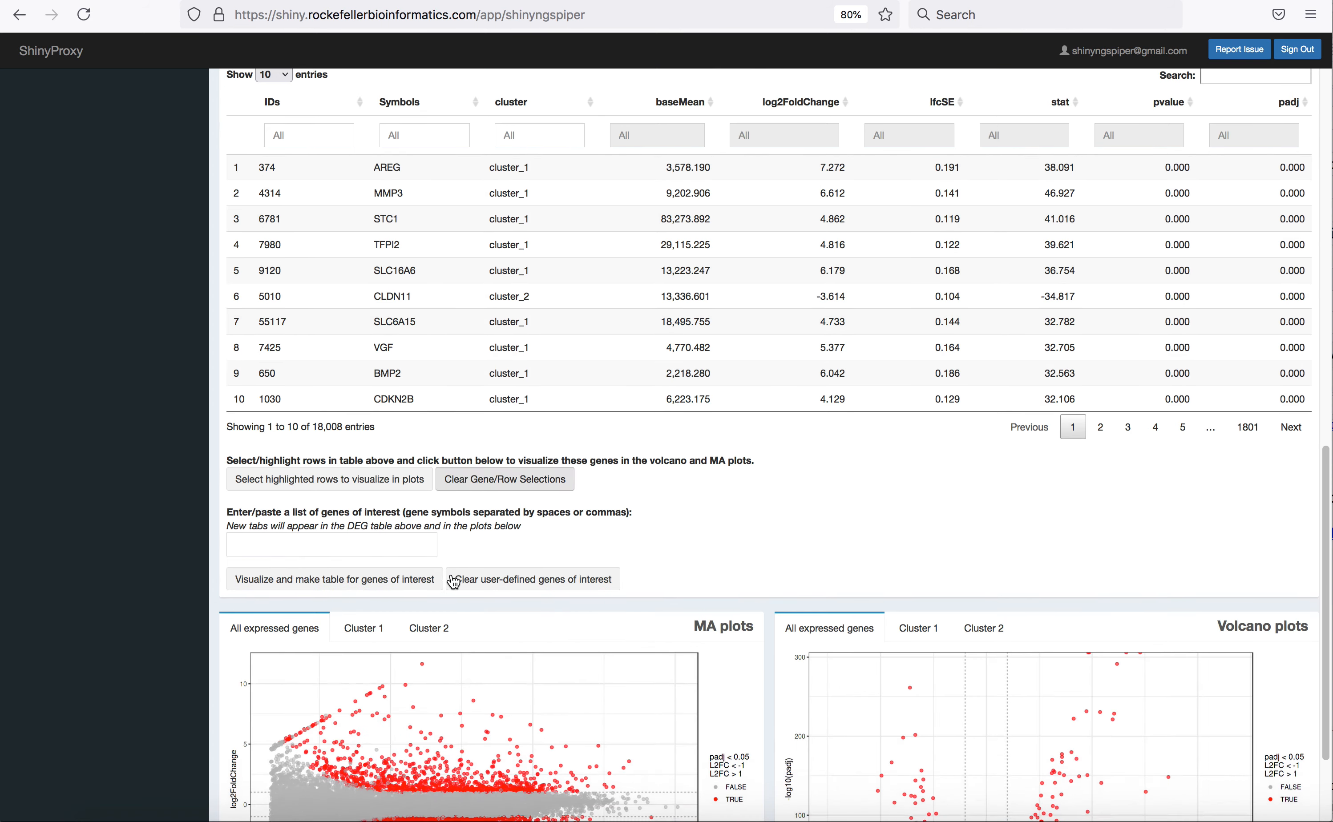
pyautogui.click(364, 517)
pyautogui.click(417, 517)
pyautogui.click(385, 516)
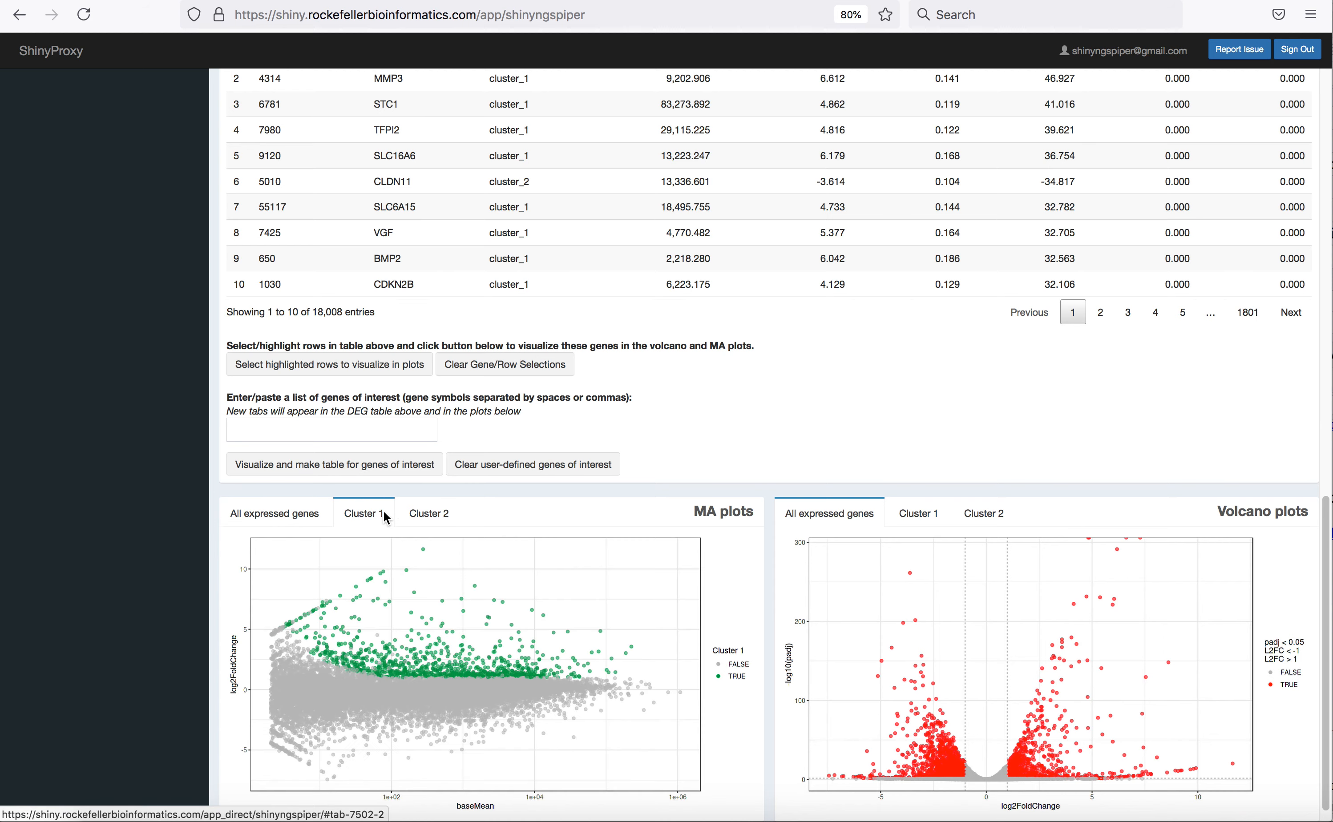
pyautogui.click(917, 523)
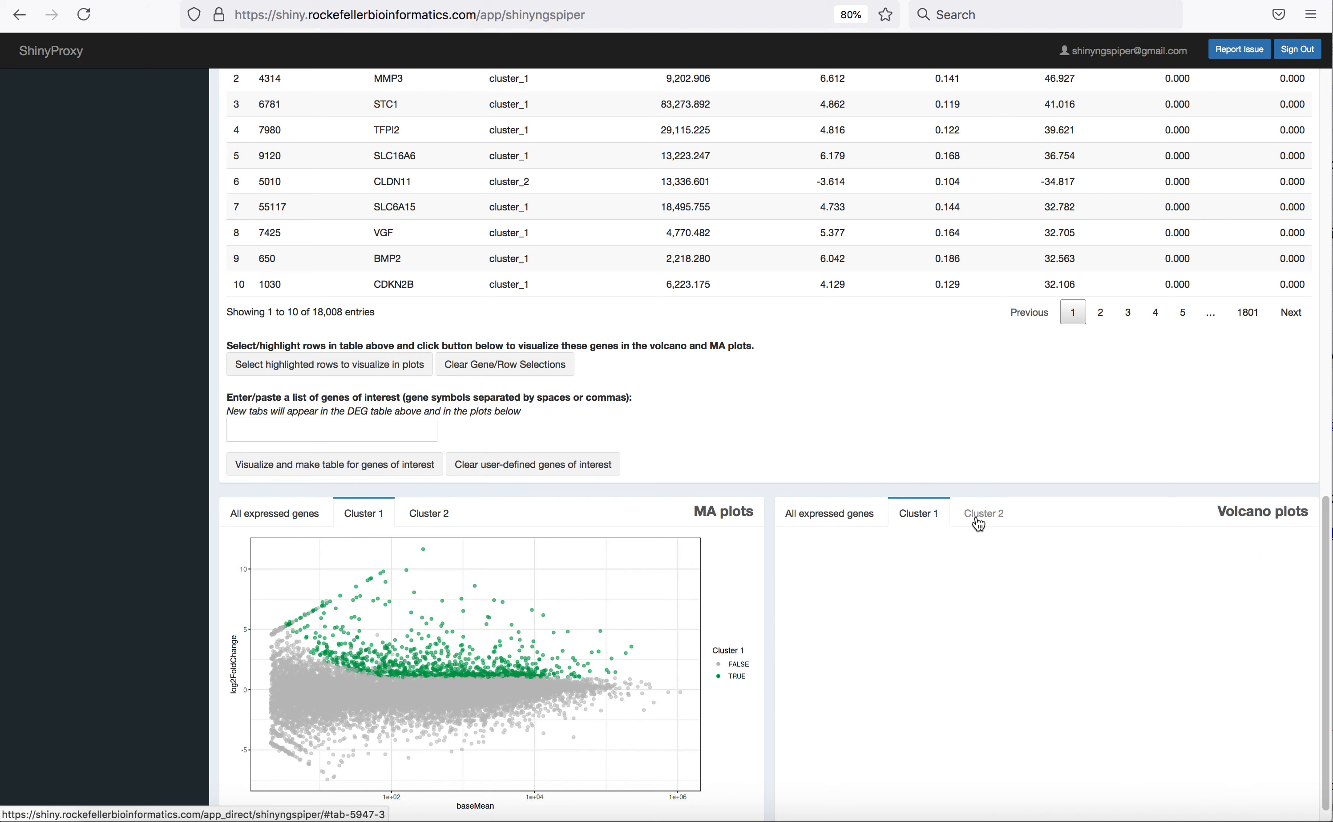
pyautogui.click(985, 518)
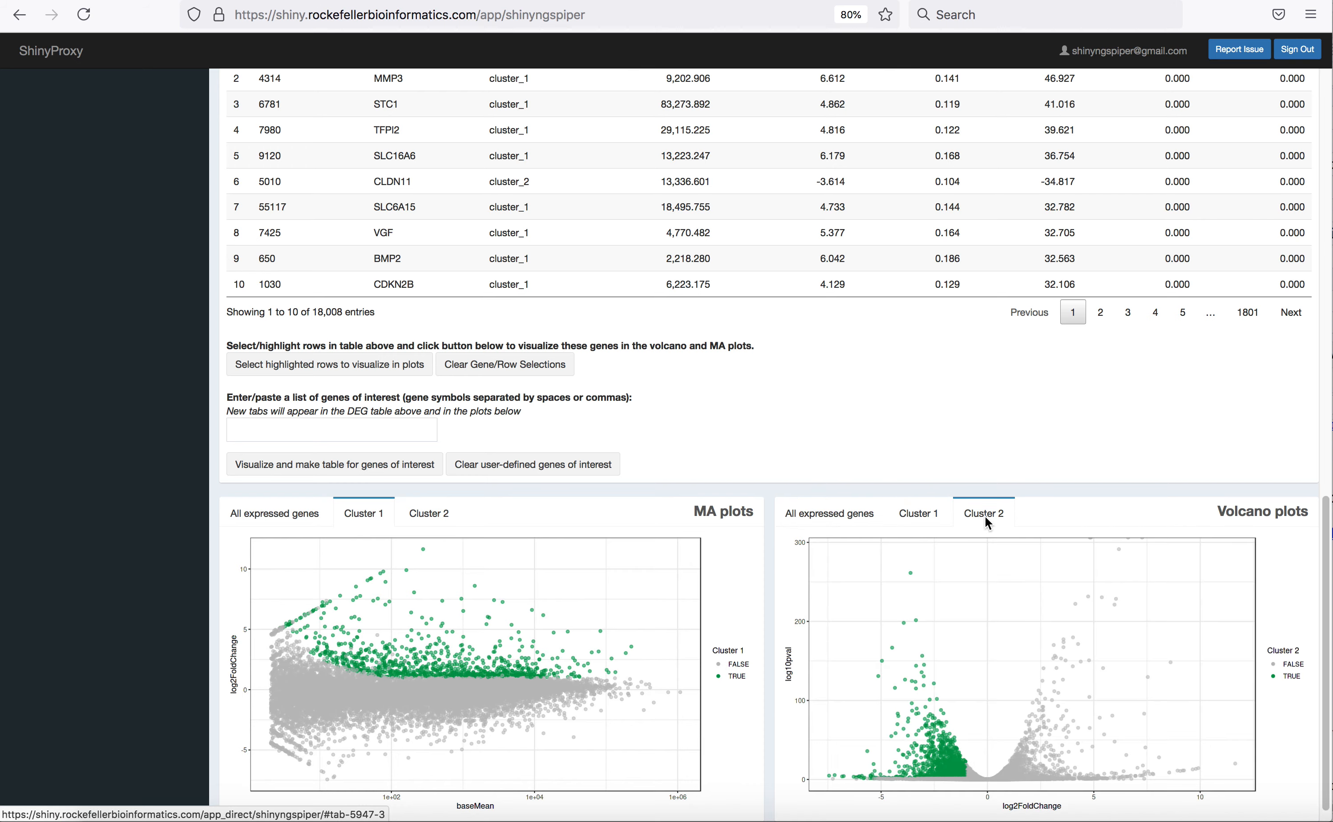
pyautogui.click(937, 517)
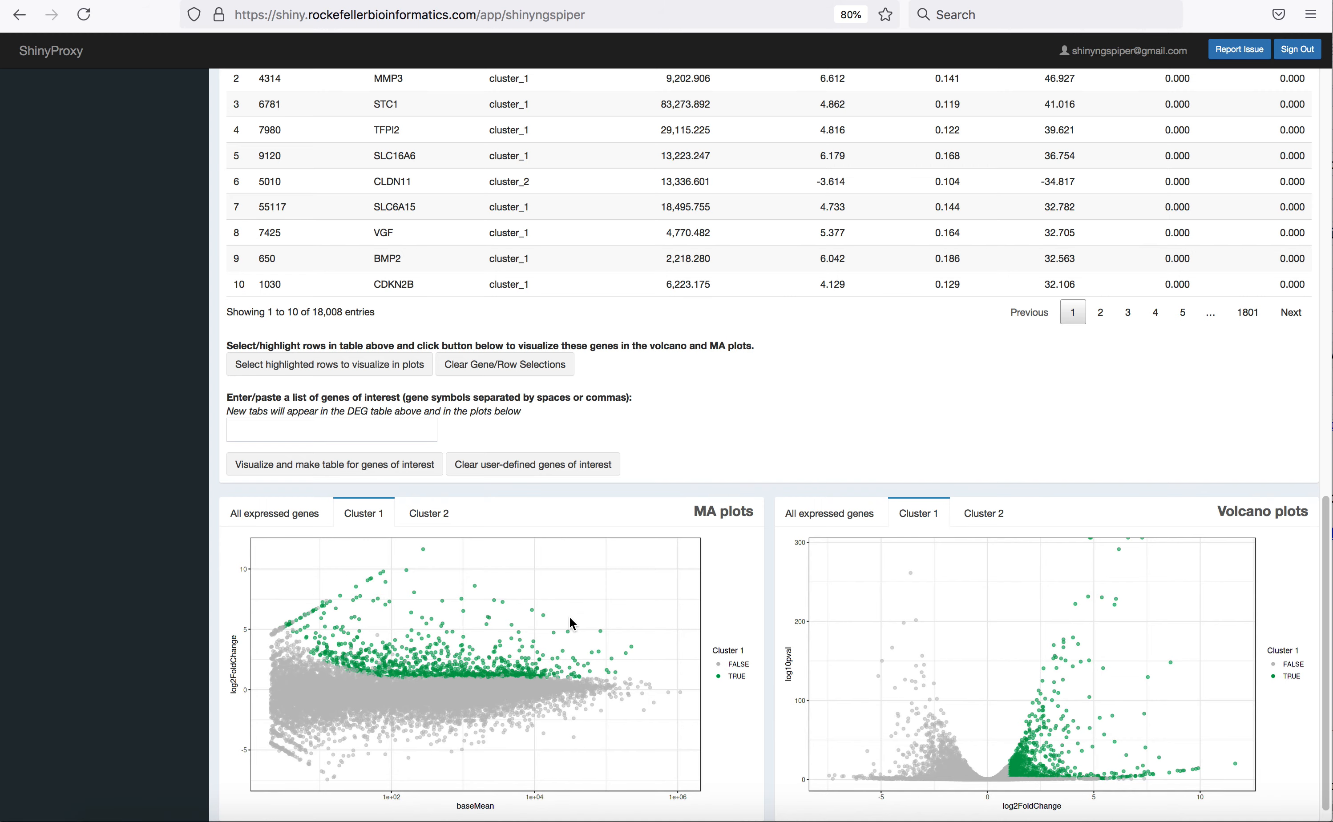
# - Highlight the TFPI2, SLC16A6 and CLDN11 rows, label them in the plots, and show the MA plot of all expressed genes
pyautogui.scroll(1, 541, 607)
pyautogui.scroll(4, 541, 607)
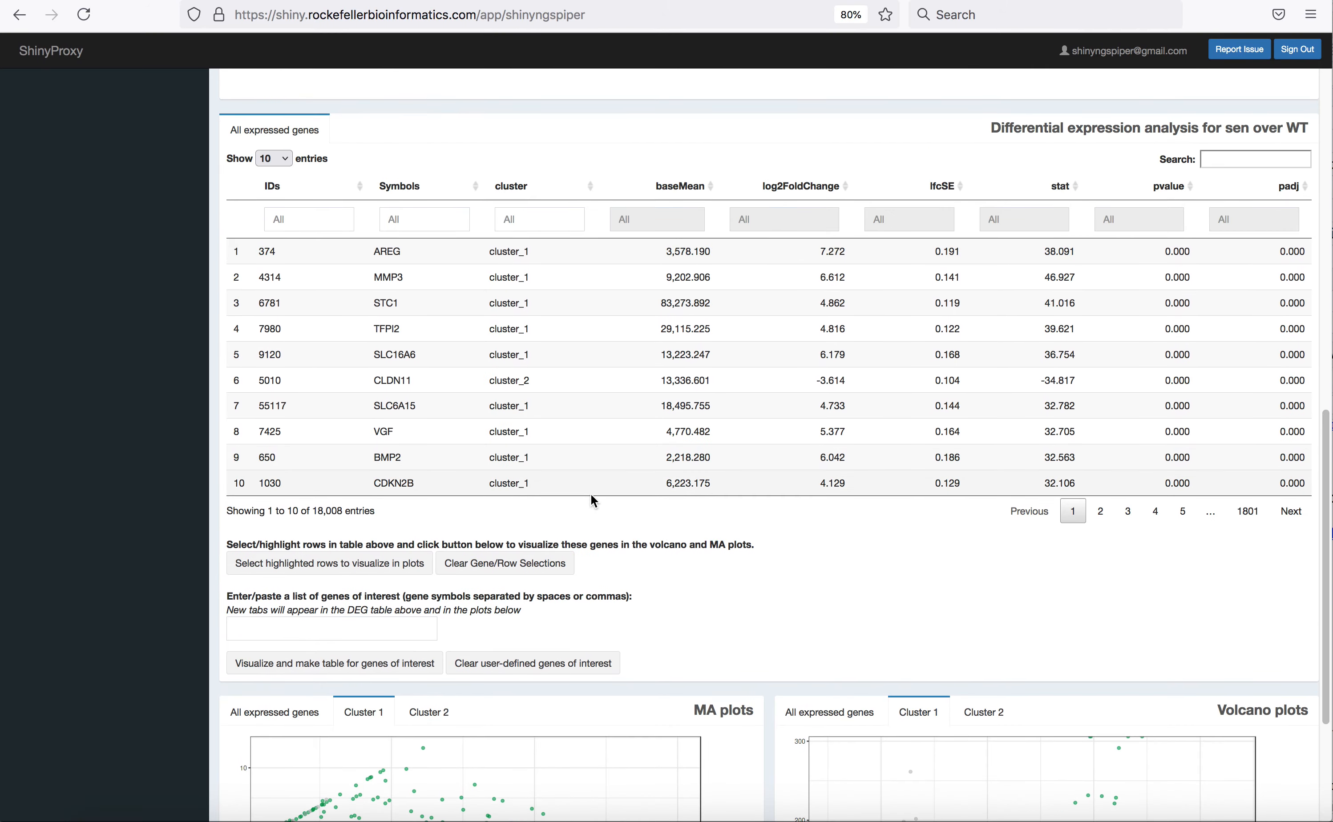
pyautogui.click(377, 330)
pyautogui.keyDown('shift'); pyautogui.click(378, 381); pyautogui.keyUp('shift')
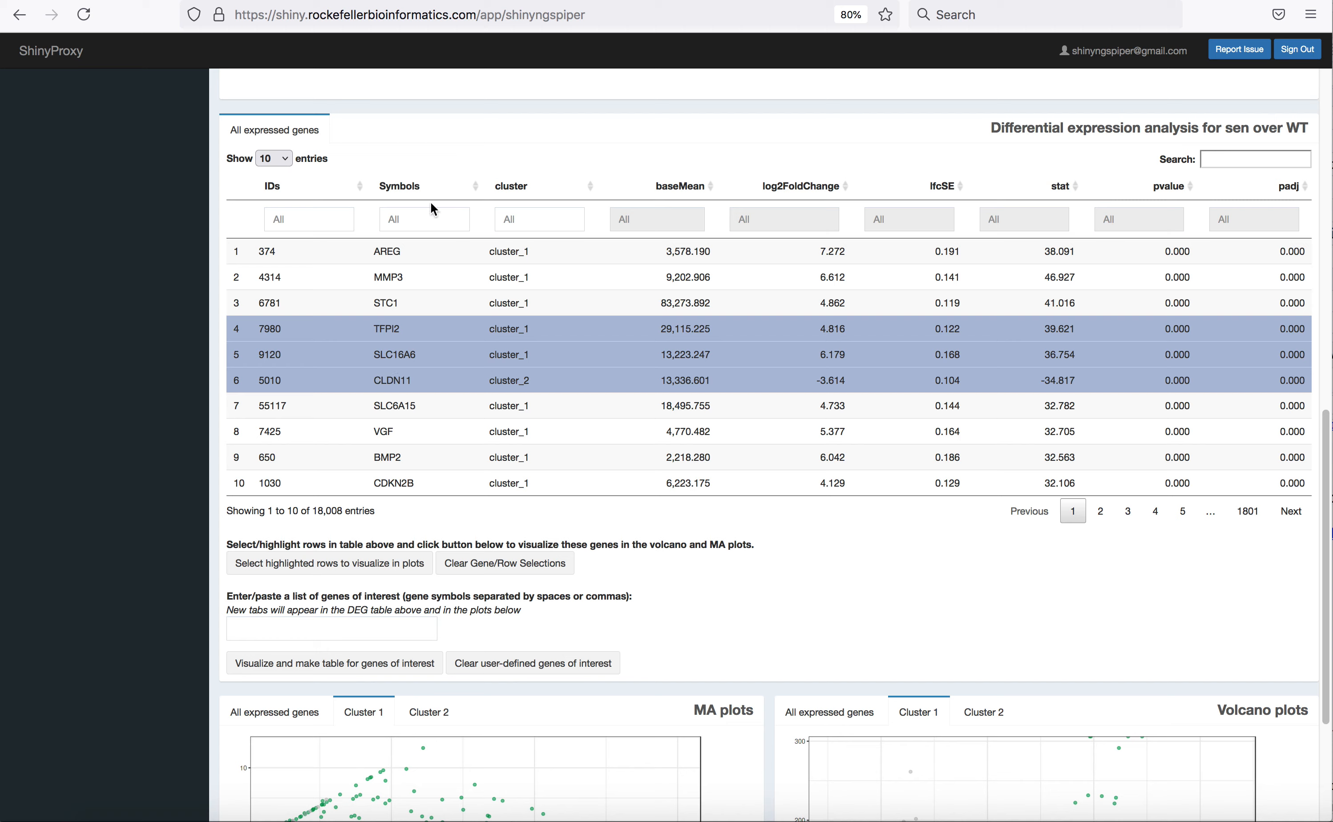
pyautogui.click(357, 565)
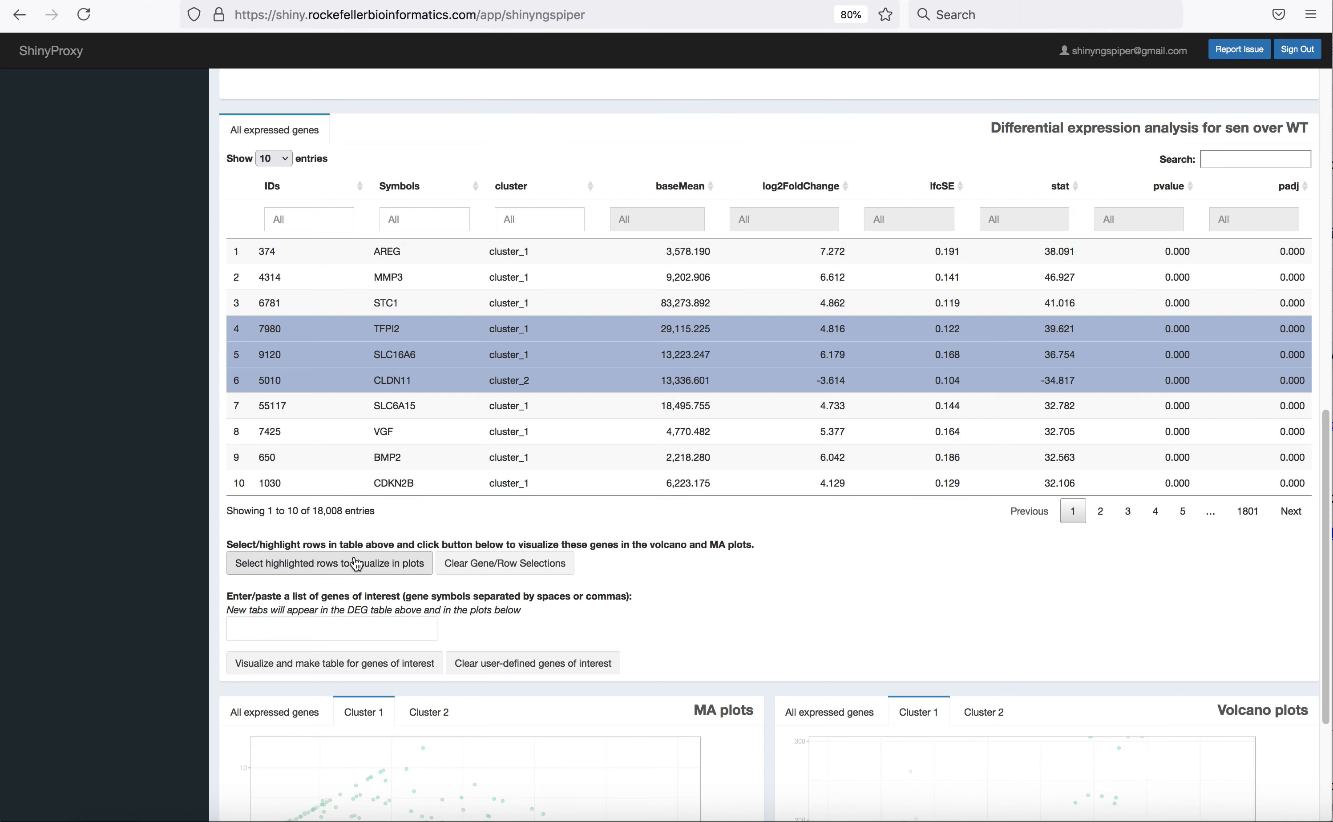
pyautogui.scroll(-4, 356, 565)
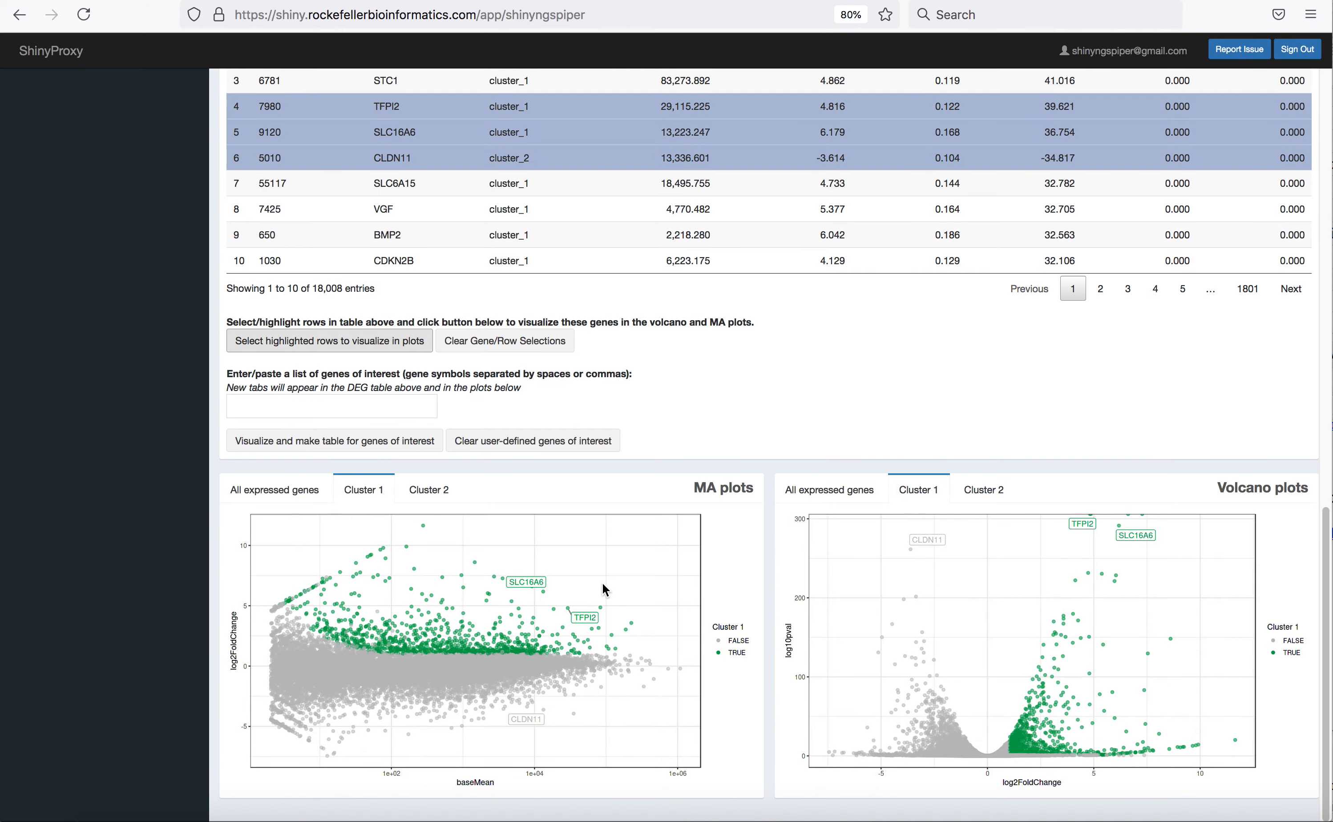
pyautogui.click(305, 492)
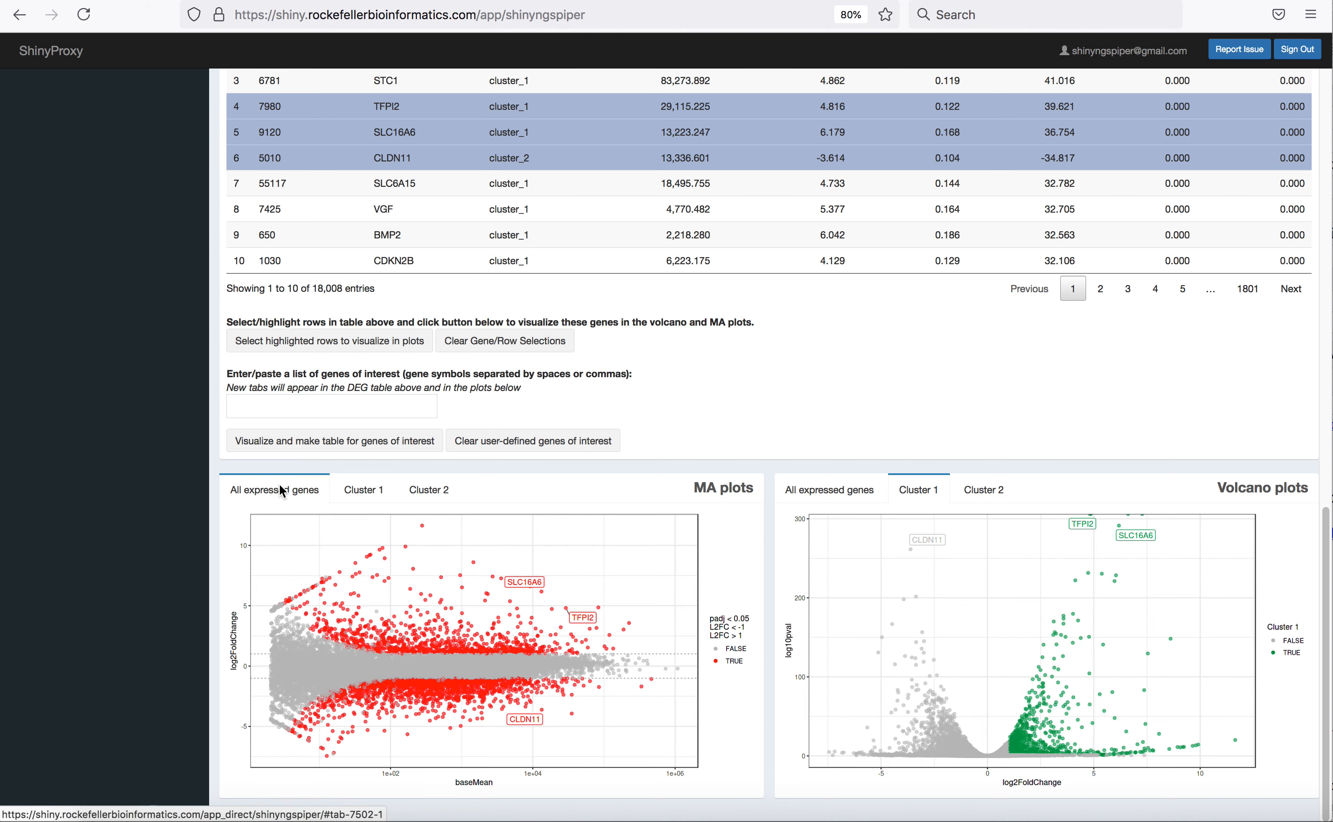
# - Clear the row selections and generate the table and plots for the genes of interest VGF, BMP2
pyautogui.scroll(3, 383, 492)
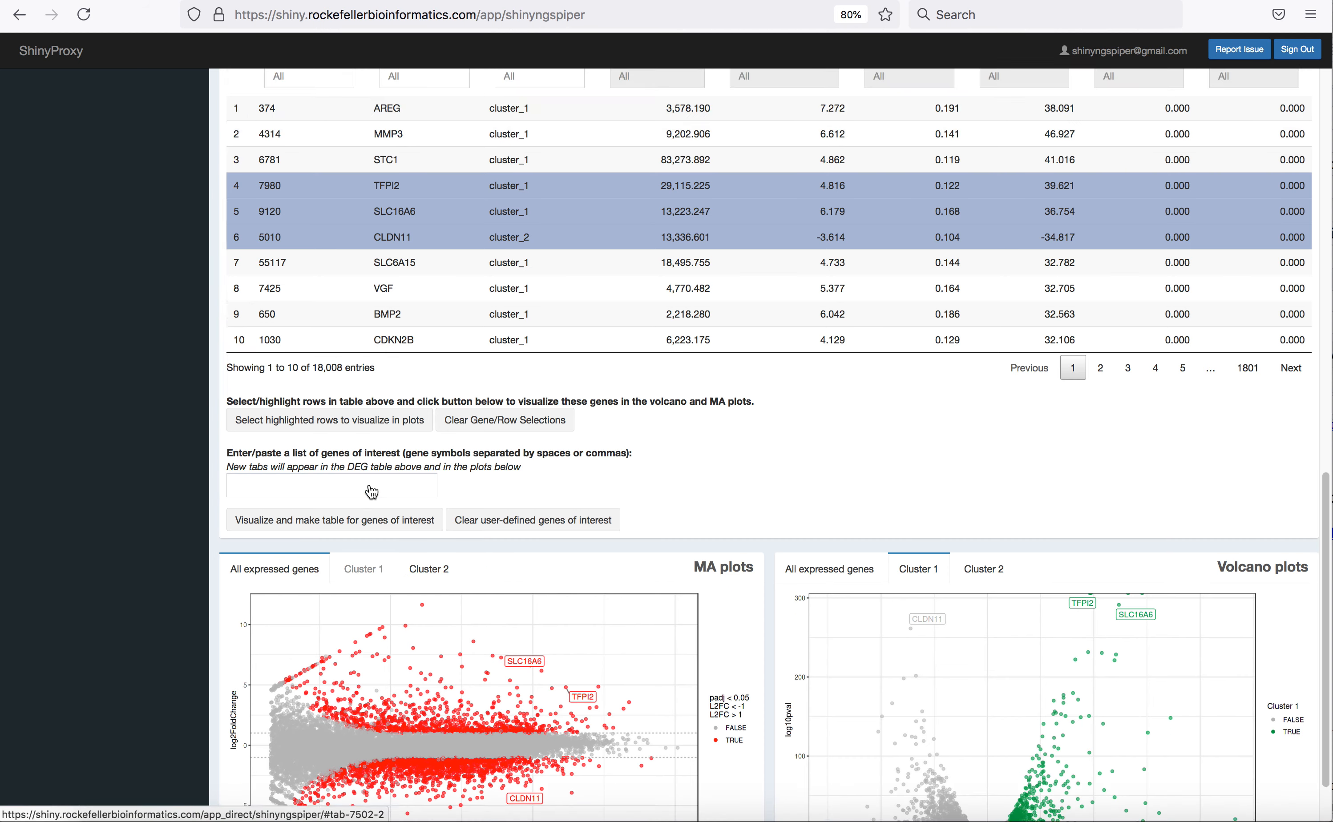
pyautogui.click(493, 482)
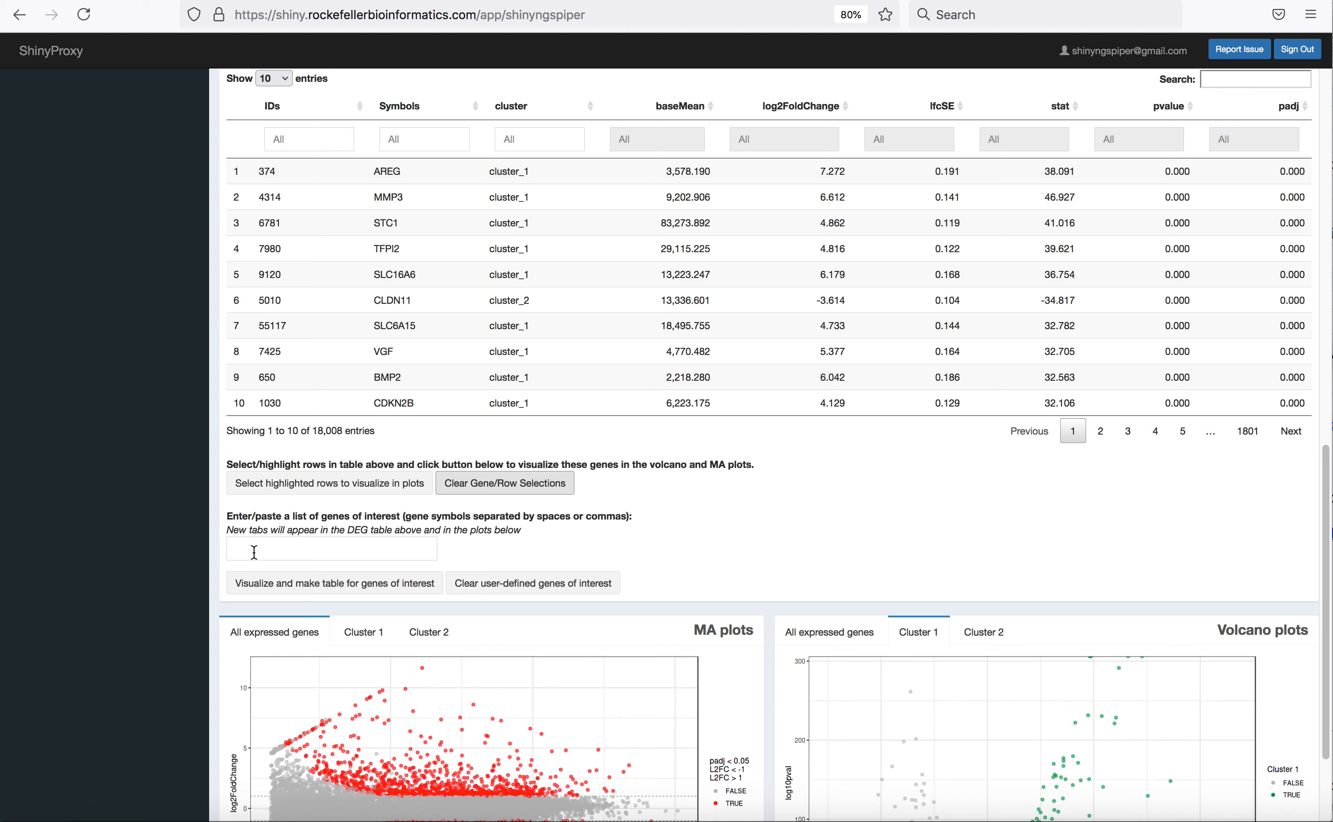
pyautogui.click(254, 552)
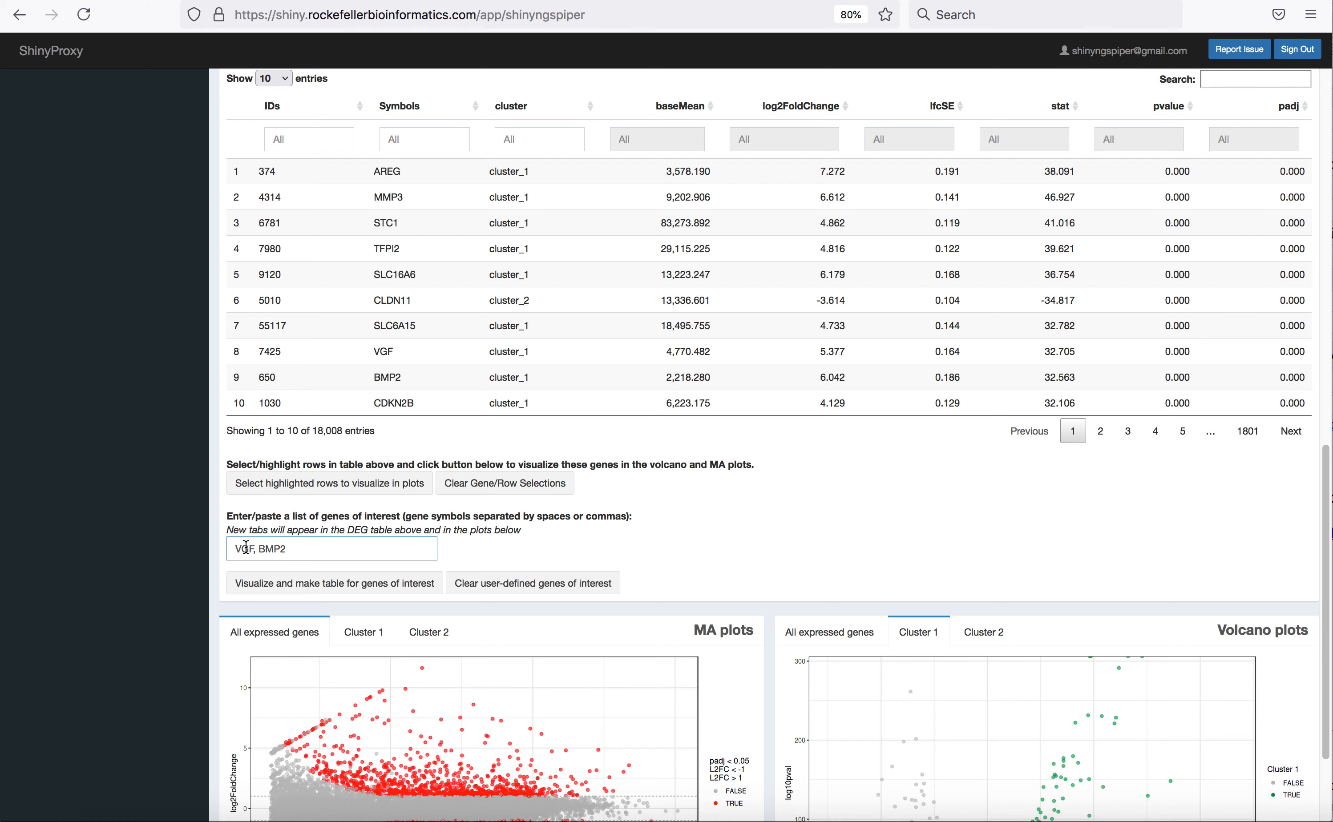
pyautogui.click(297, 592)
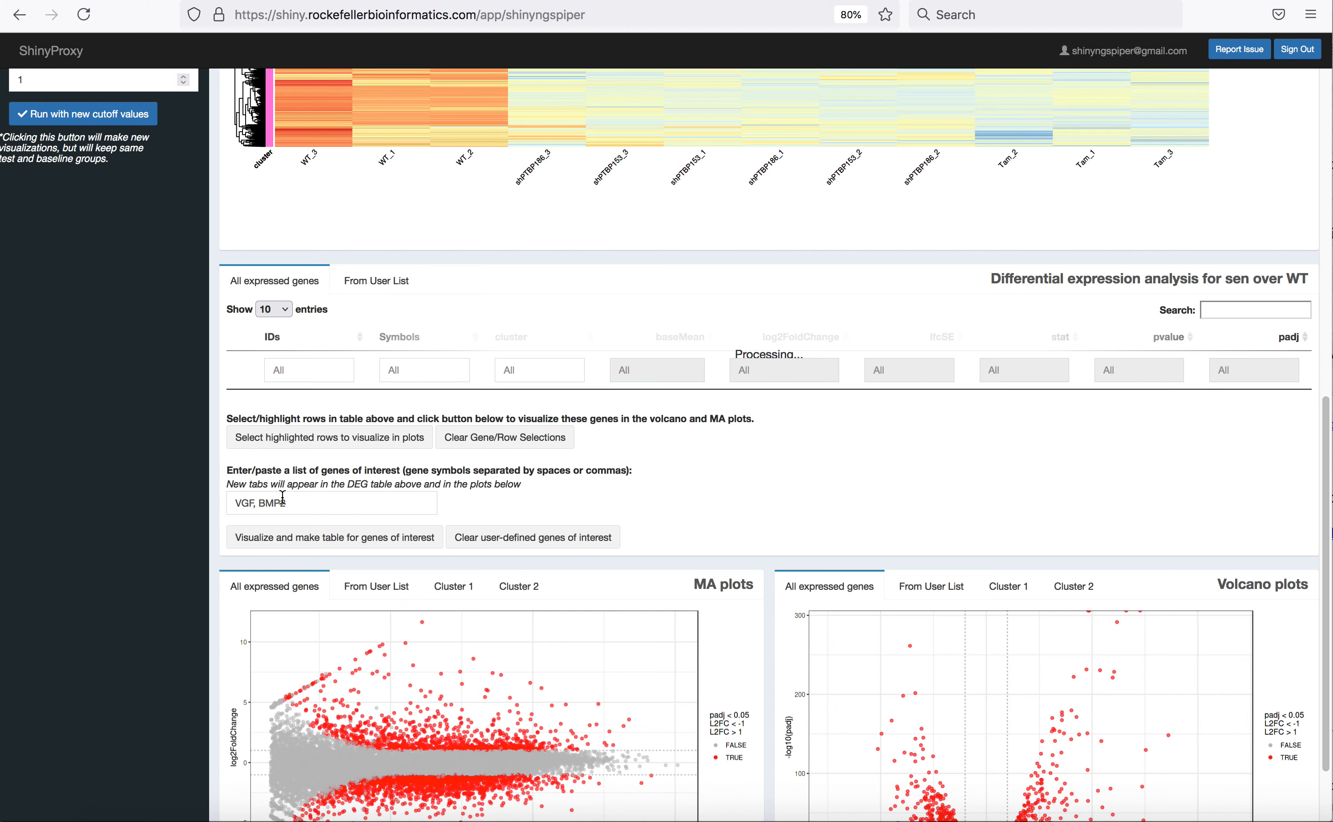
# - View the user list's differential expression table and its MA plot
pyautogui.click(356, 304)
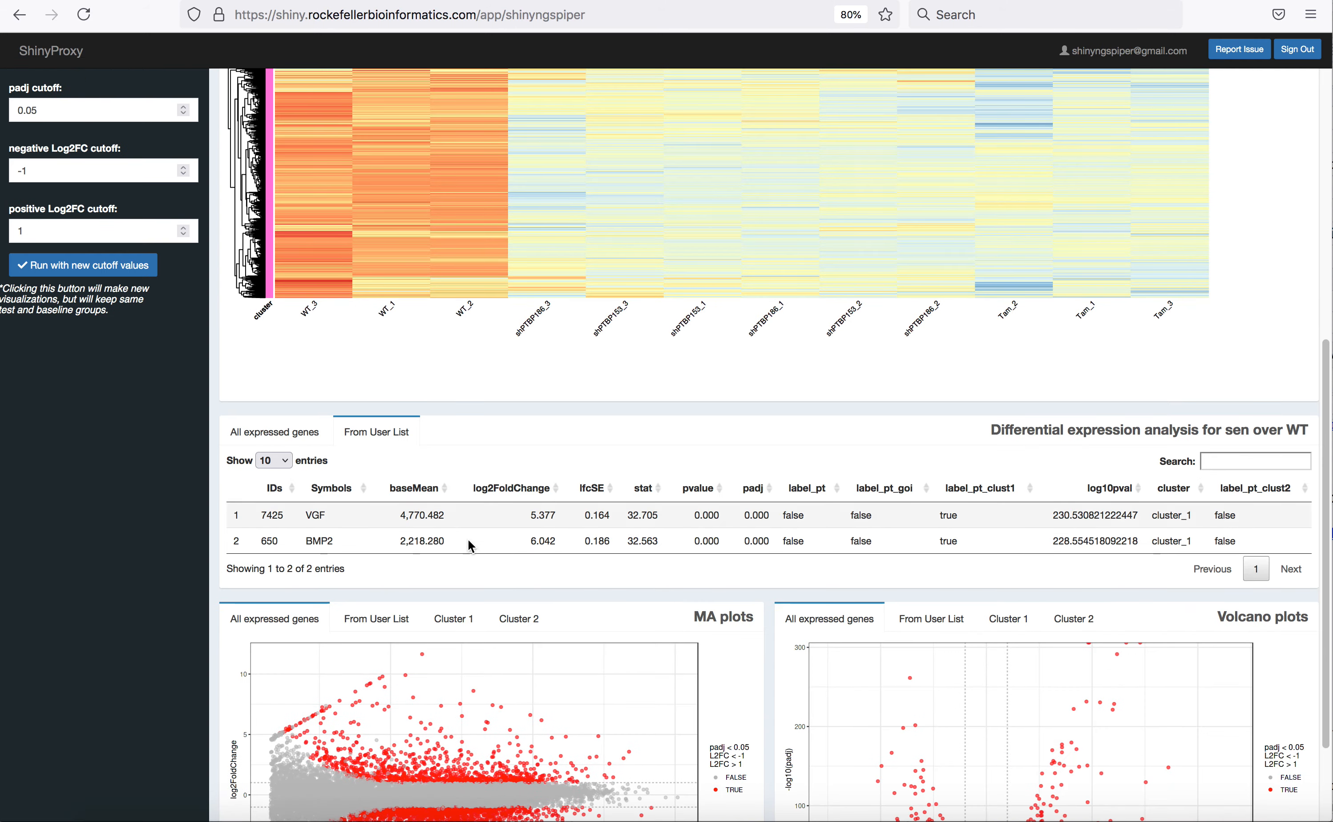
pyautogui.click(279, 433)
pyautogui.scroll(-5, 179, 473)
pyautogui.scroll(-6, 179, 476)
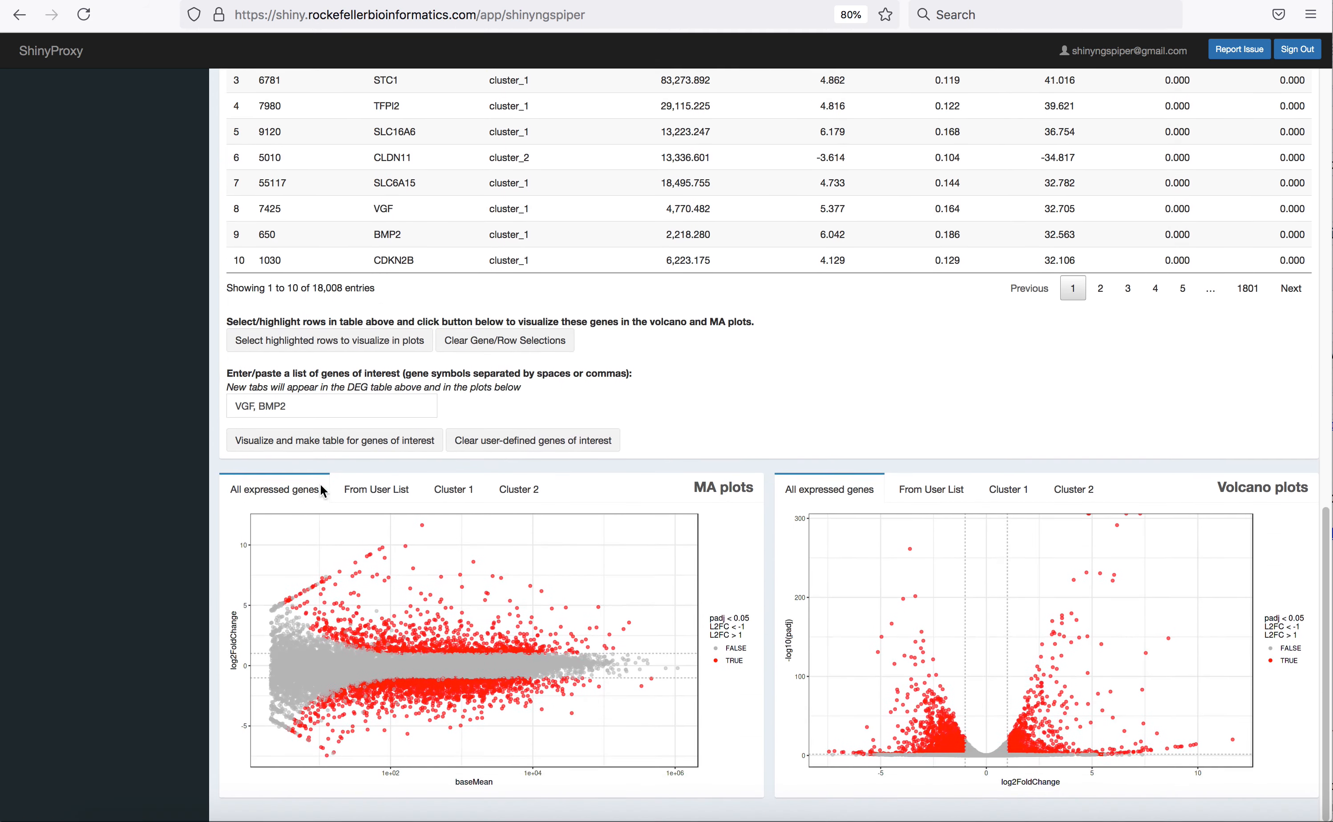
pyautogui.click(399, 492)
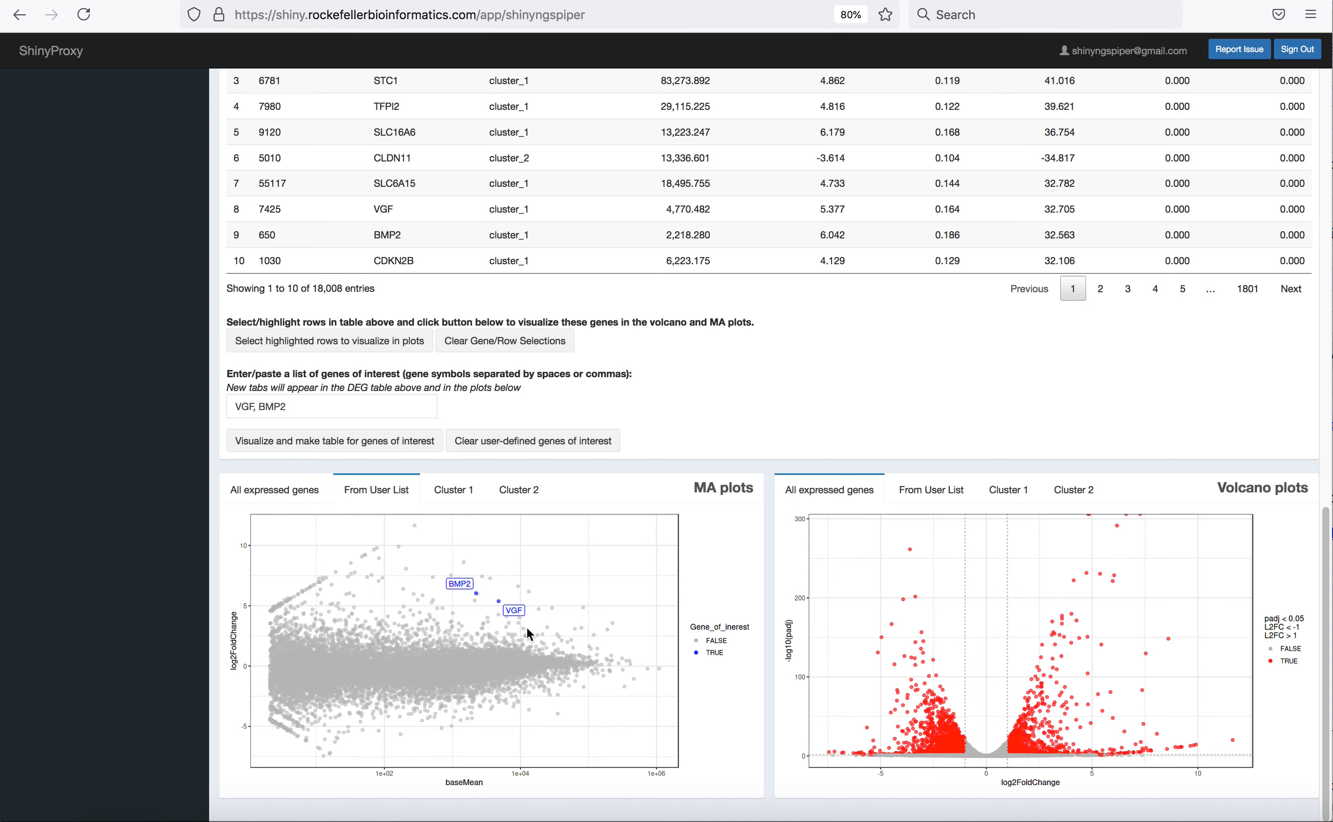
# - Review the differential expression table, the genes-of-interest entry, and the MA and volcano plots
pyautogui.scroll(4, 141, 513)
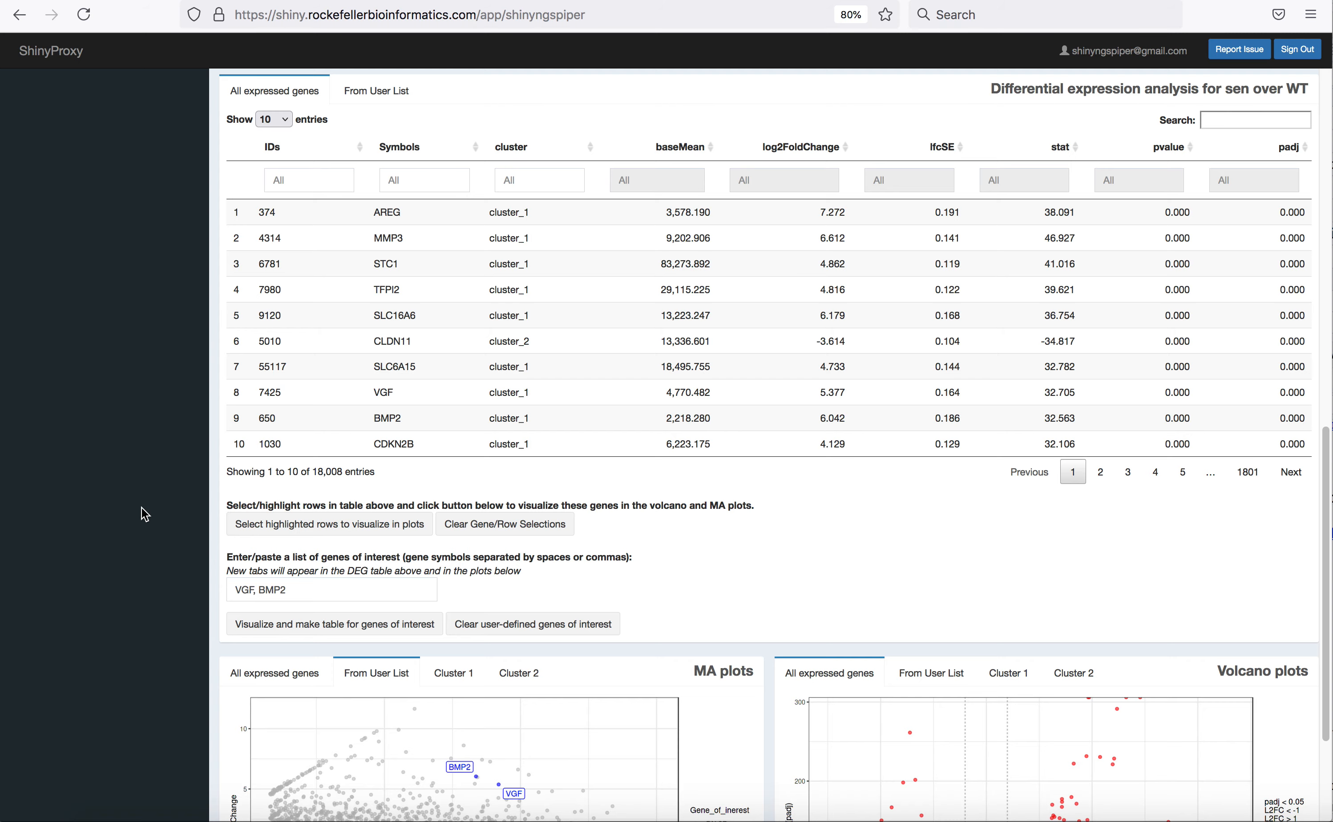
pyautogui.scroll(-2, 143, 515)
pyautogui.scroll(1, 707, 480)
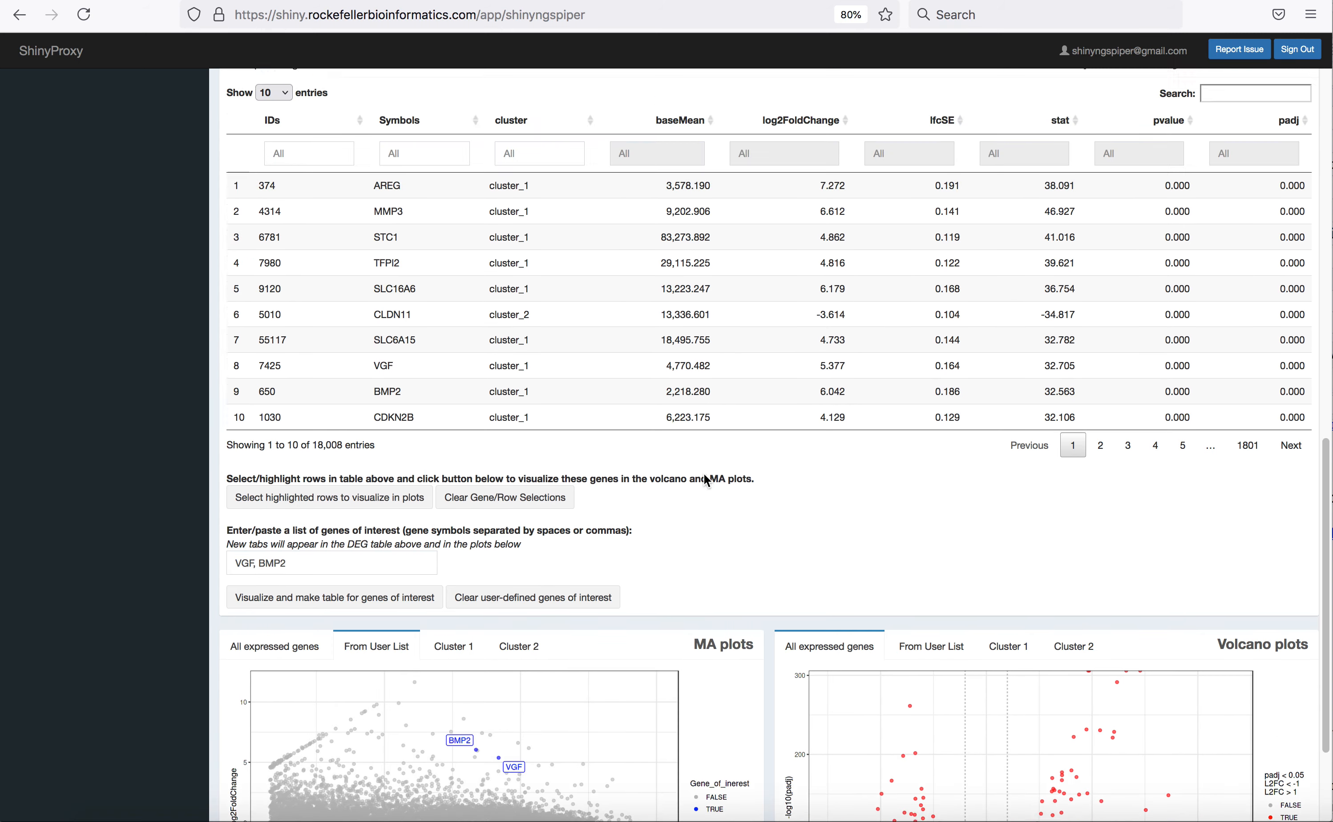
pyautogui.scroll(1, 707, 480)
pyautogui.scroll(3, 706, 480)
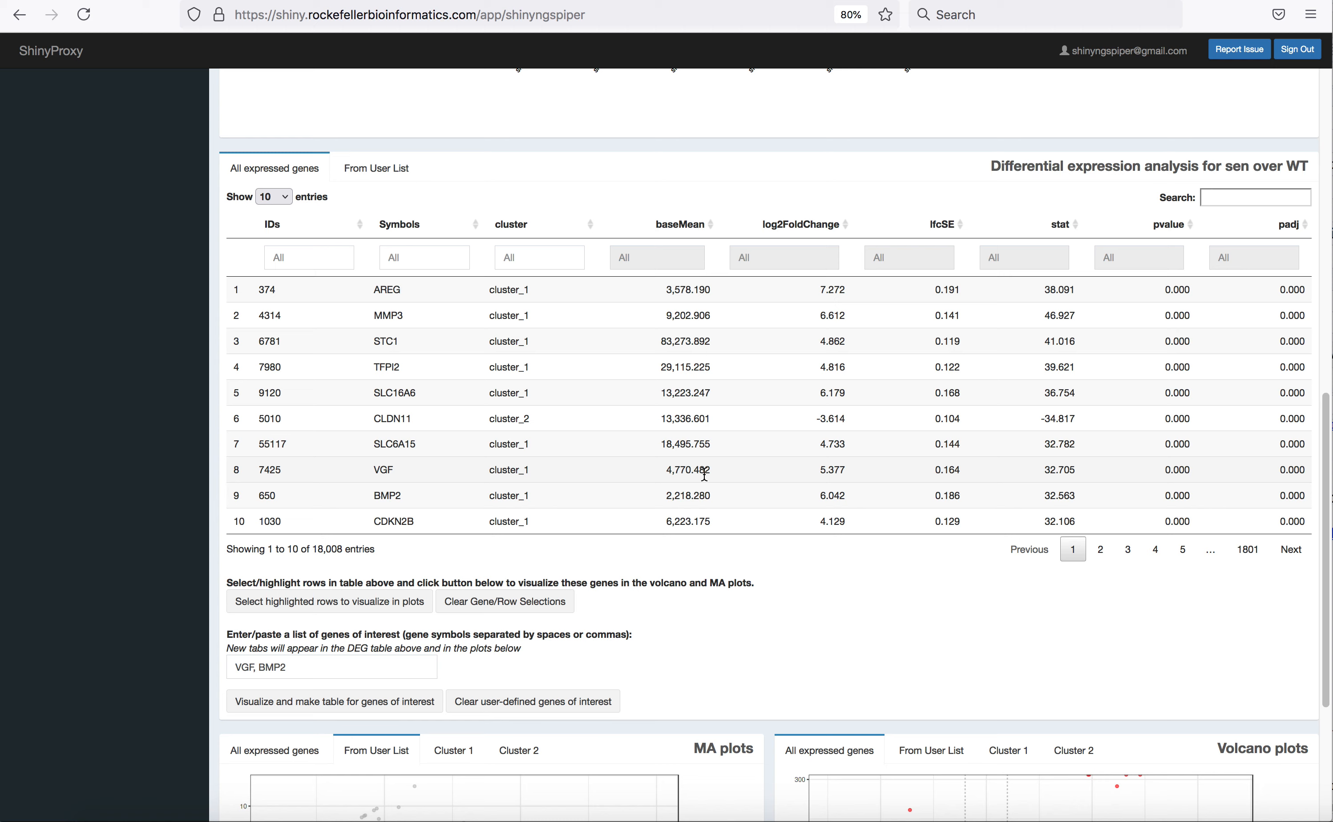
pyautogui.scroll(-2, 704, 474)
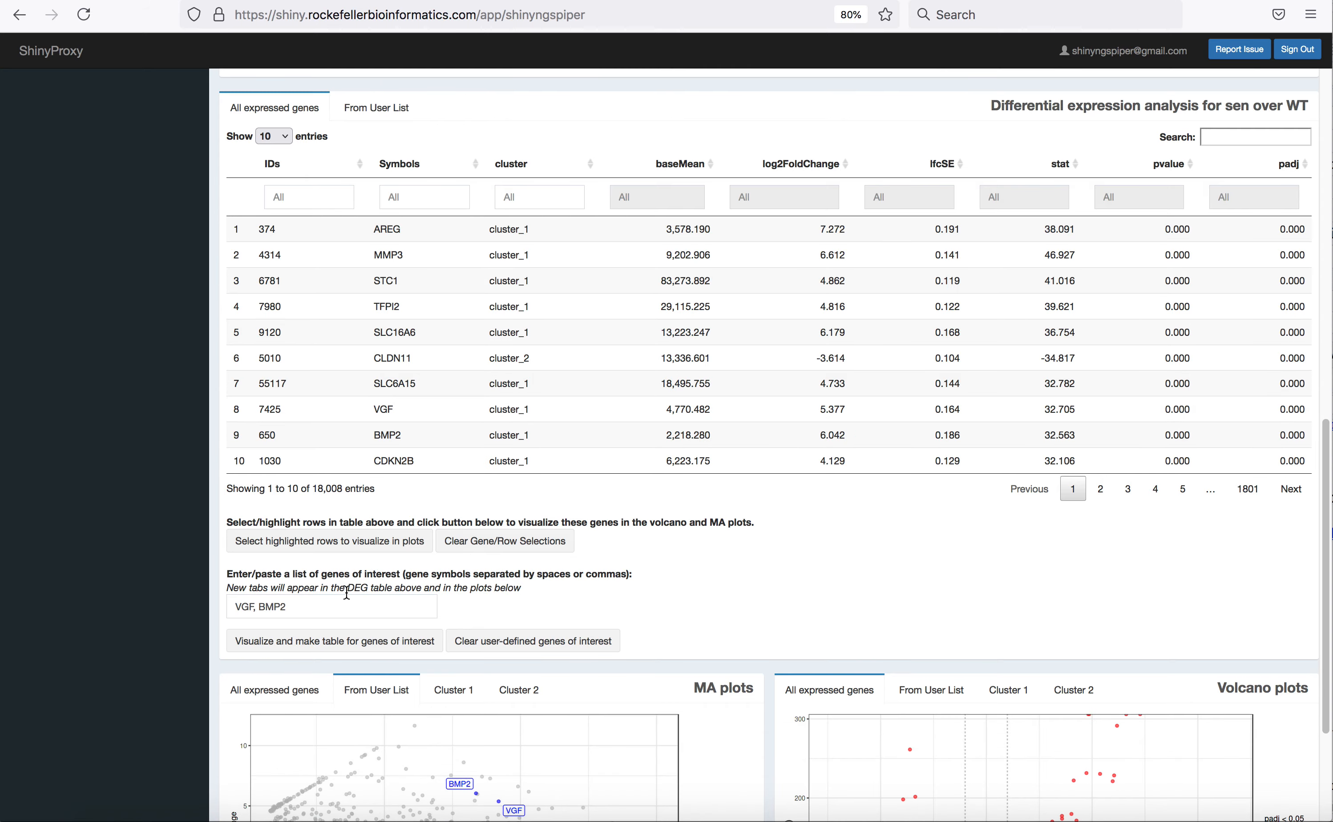
pyautogui.moveTo(290, 606); pyautogui.dragTo(235, 604)
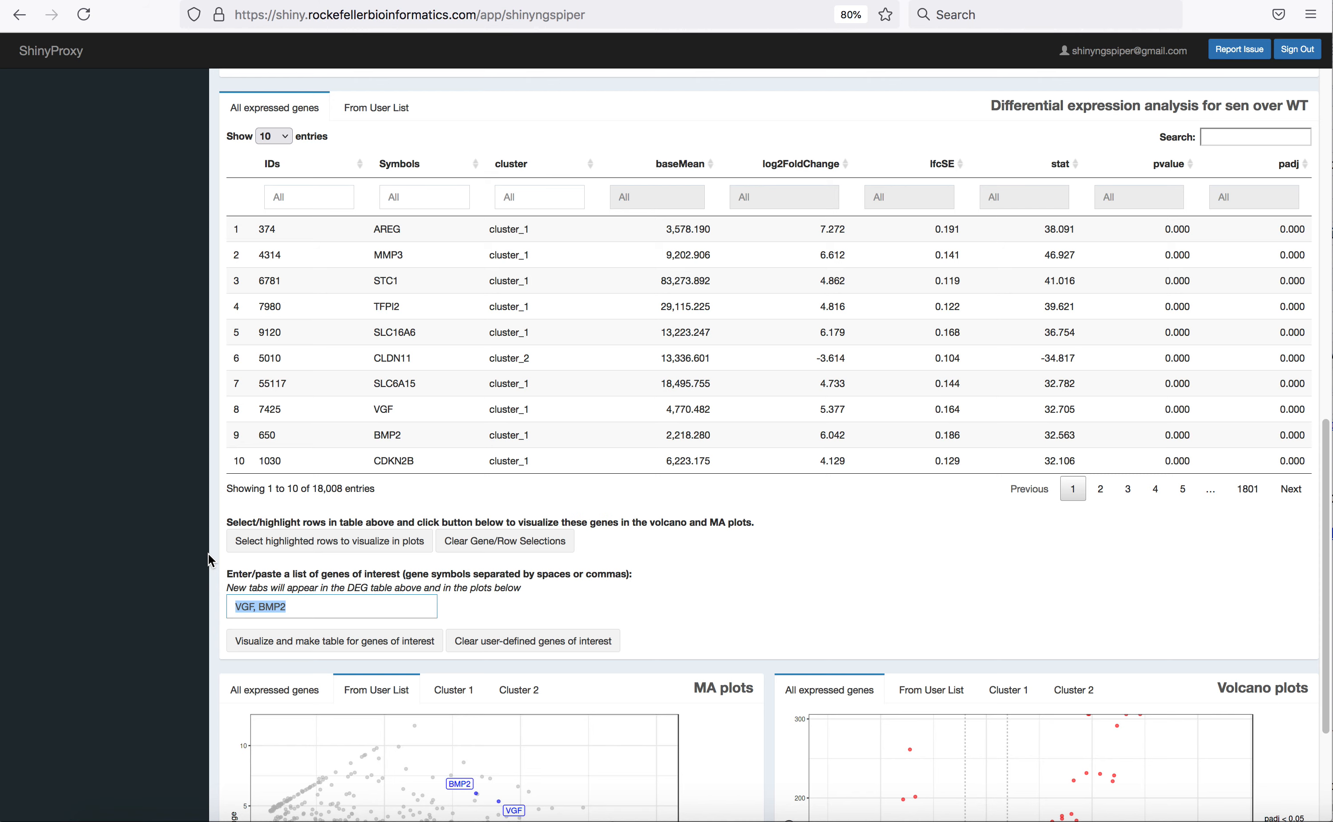
pyautogui.scroll(-3, 209, 554)
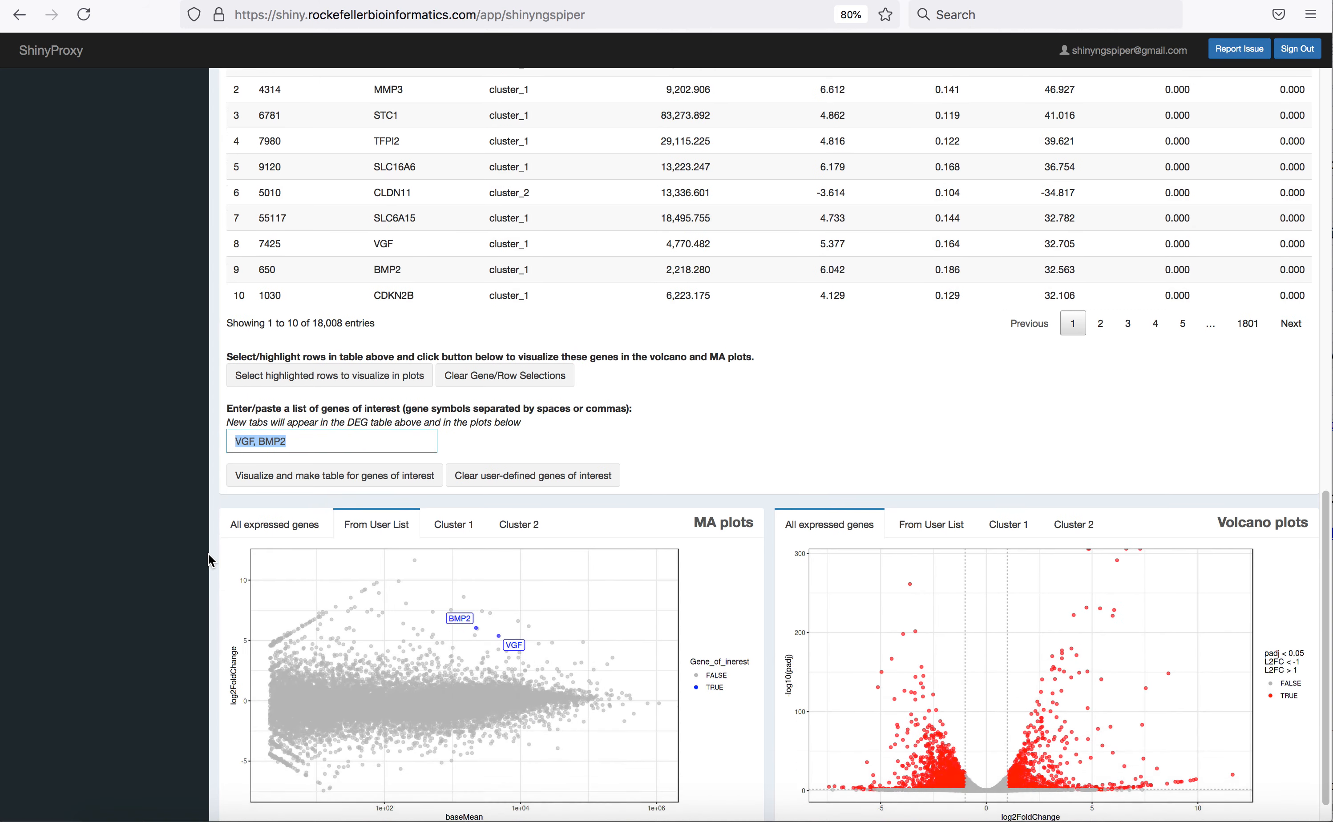
# - Go to Functional Analysis and add Cluster_1 and Cluster_2 to All_DE_Genes as the gene sets to test
pyautogui.scroll(-1, 209, 559)
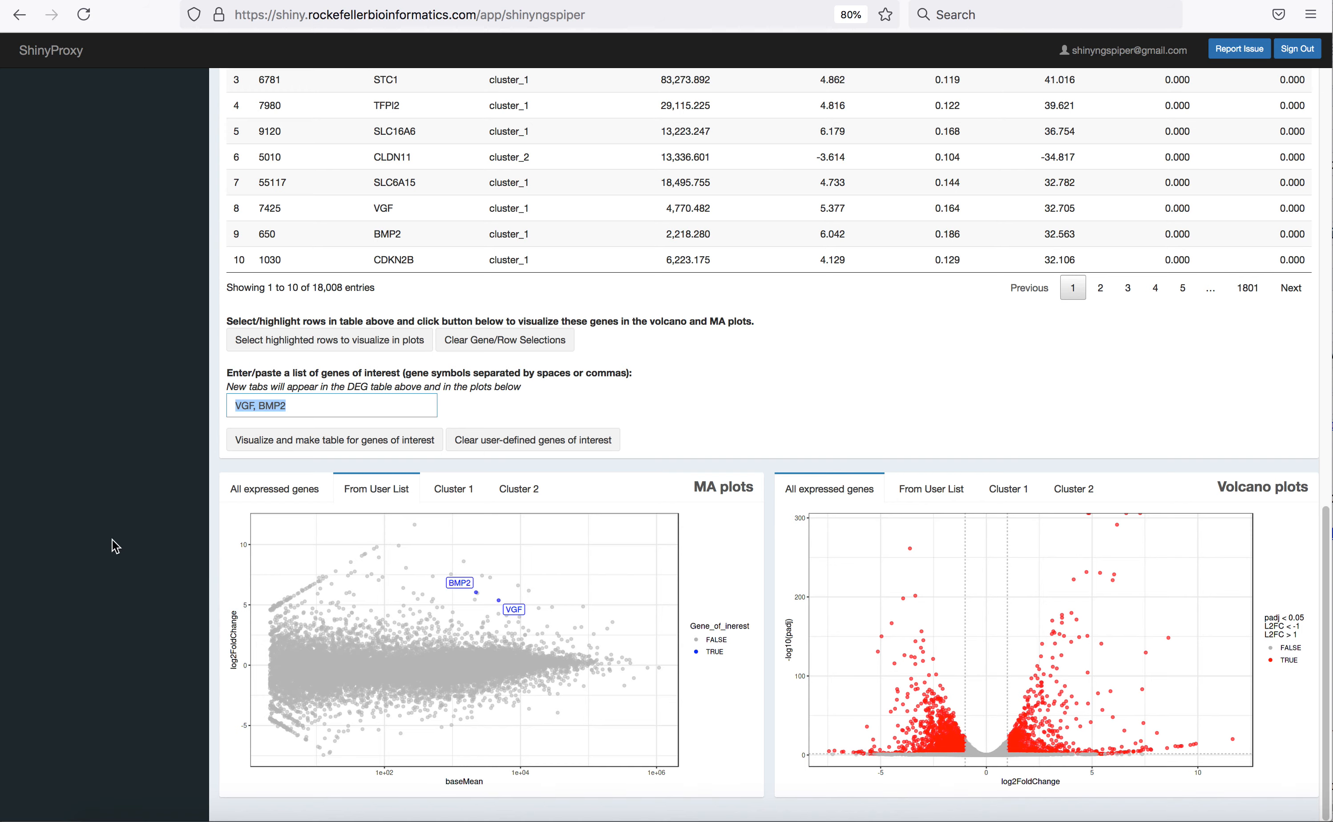
pyautogui.scroll(12, 99, 496)
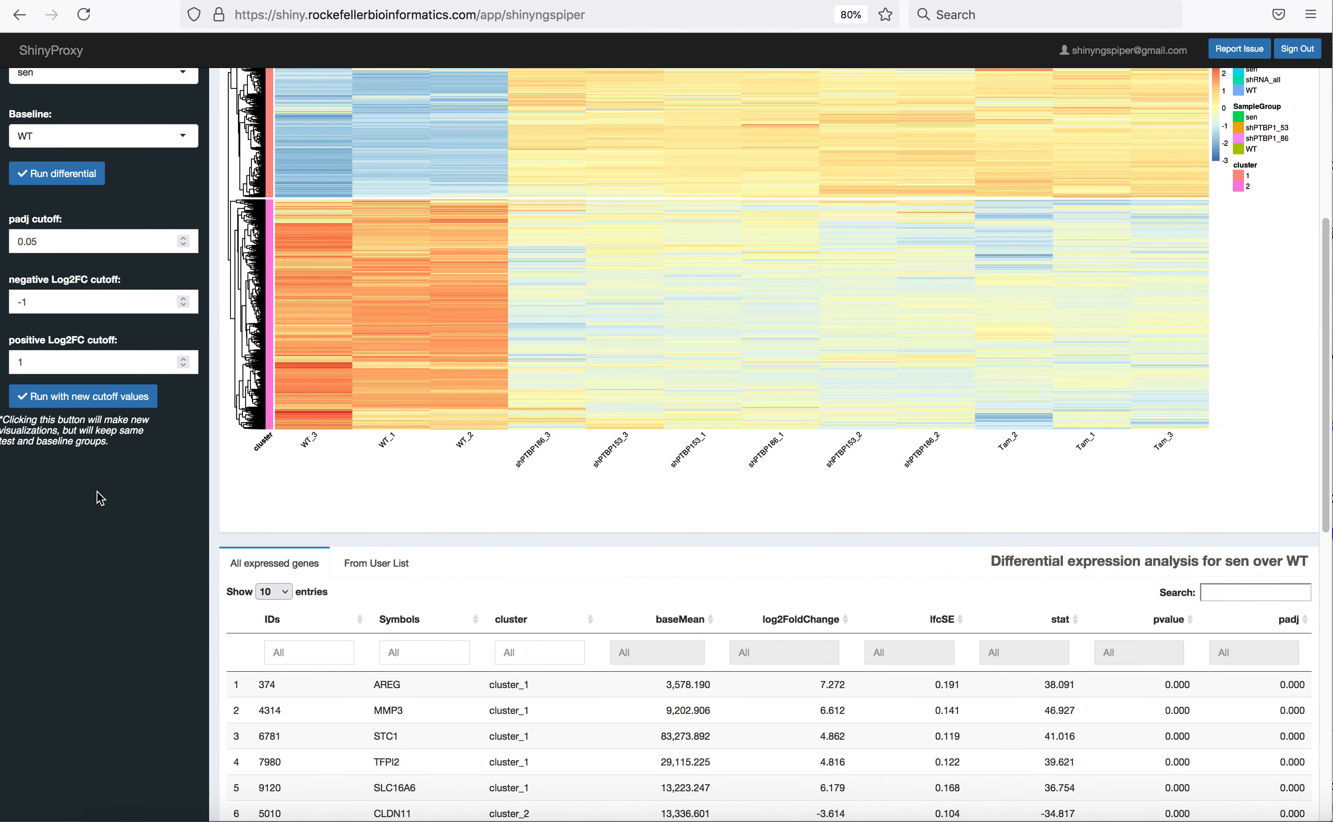
pyautogui.scroll(5, 99, 496)
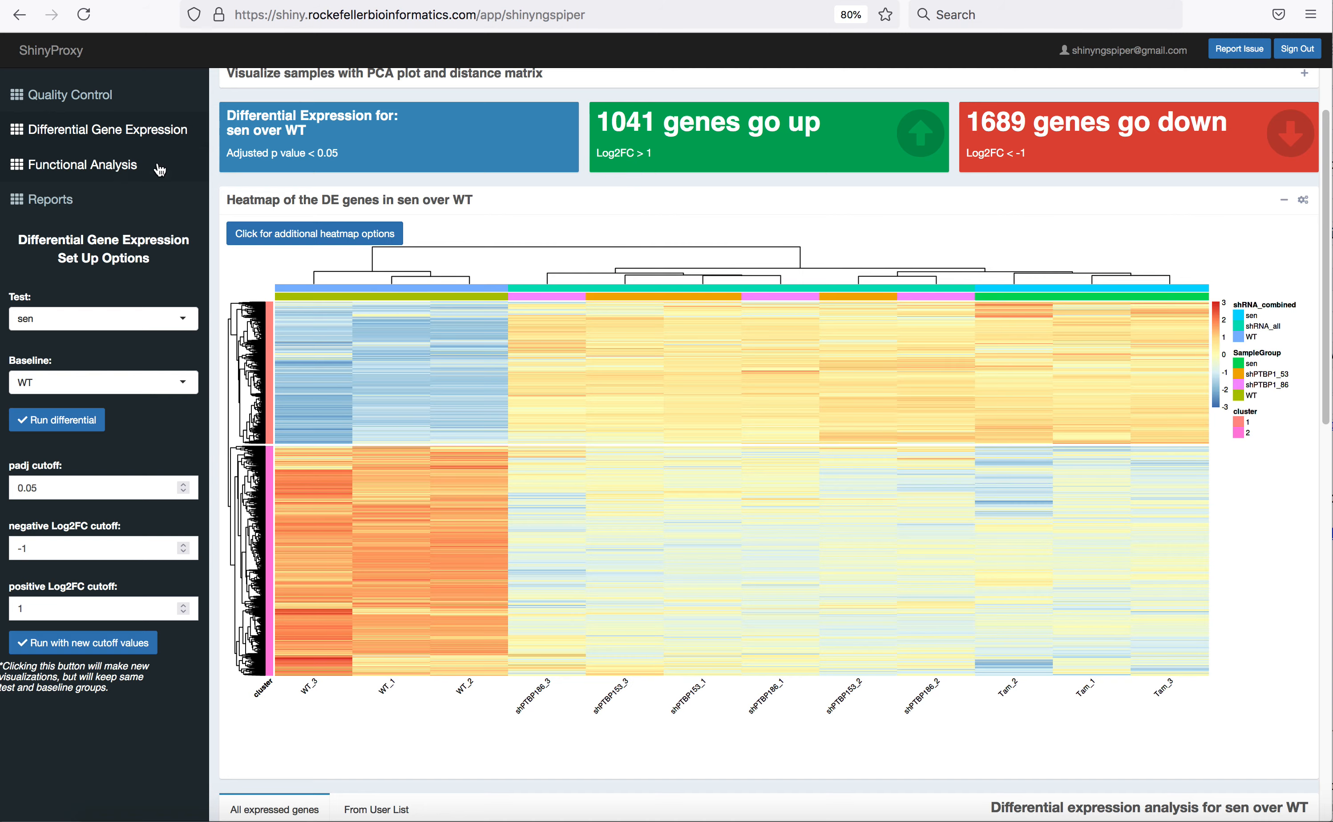
pyautogui.click(108, 172)
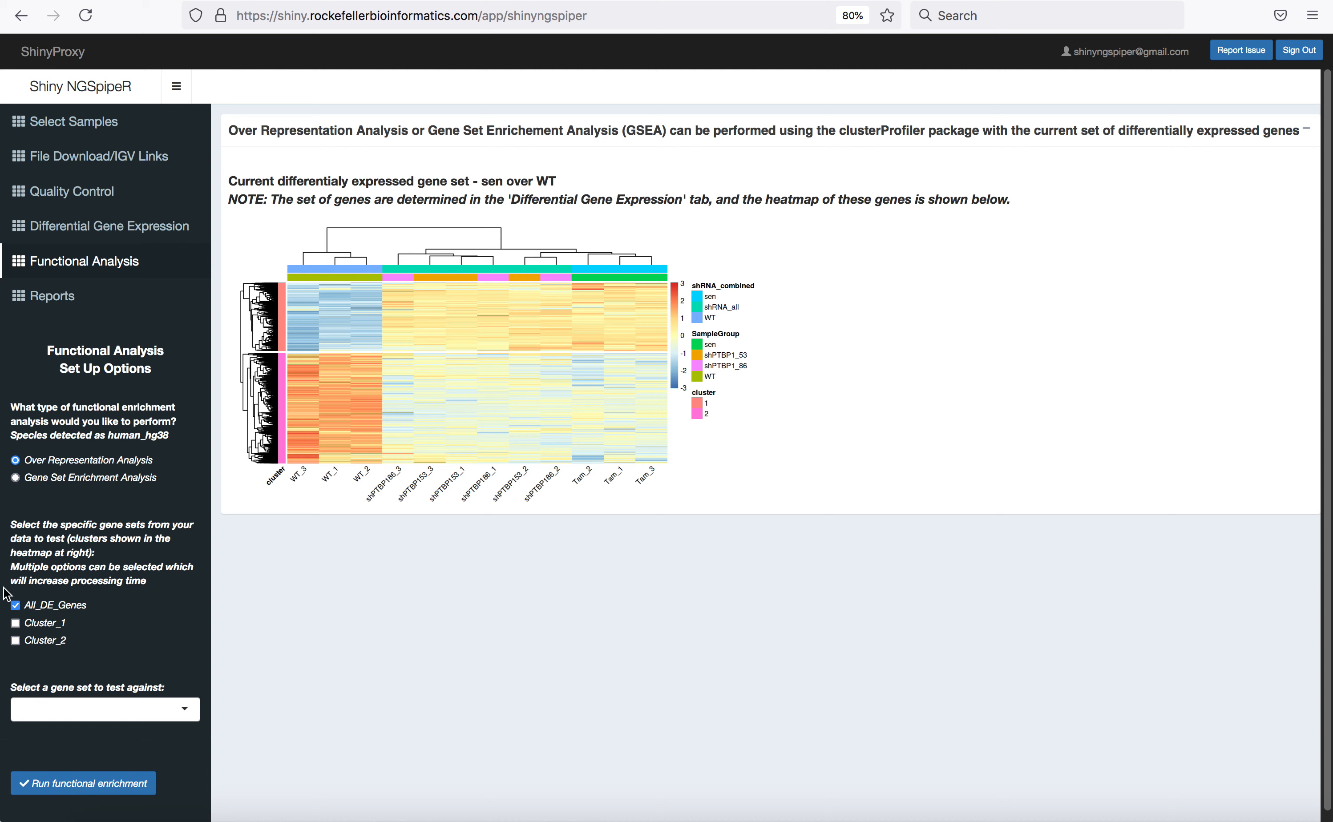
pyautogui.click(15, 623)
pyautogui.click(16, 640)
pyautogui.scroll(-1, 137, 684)
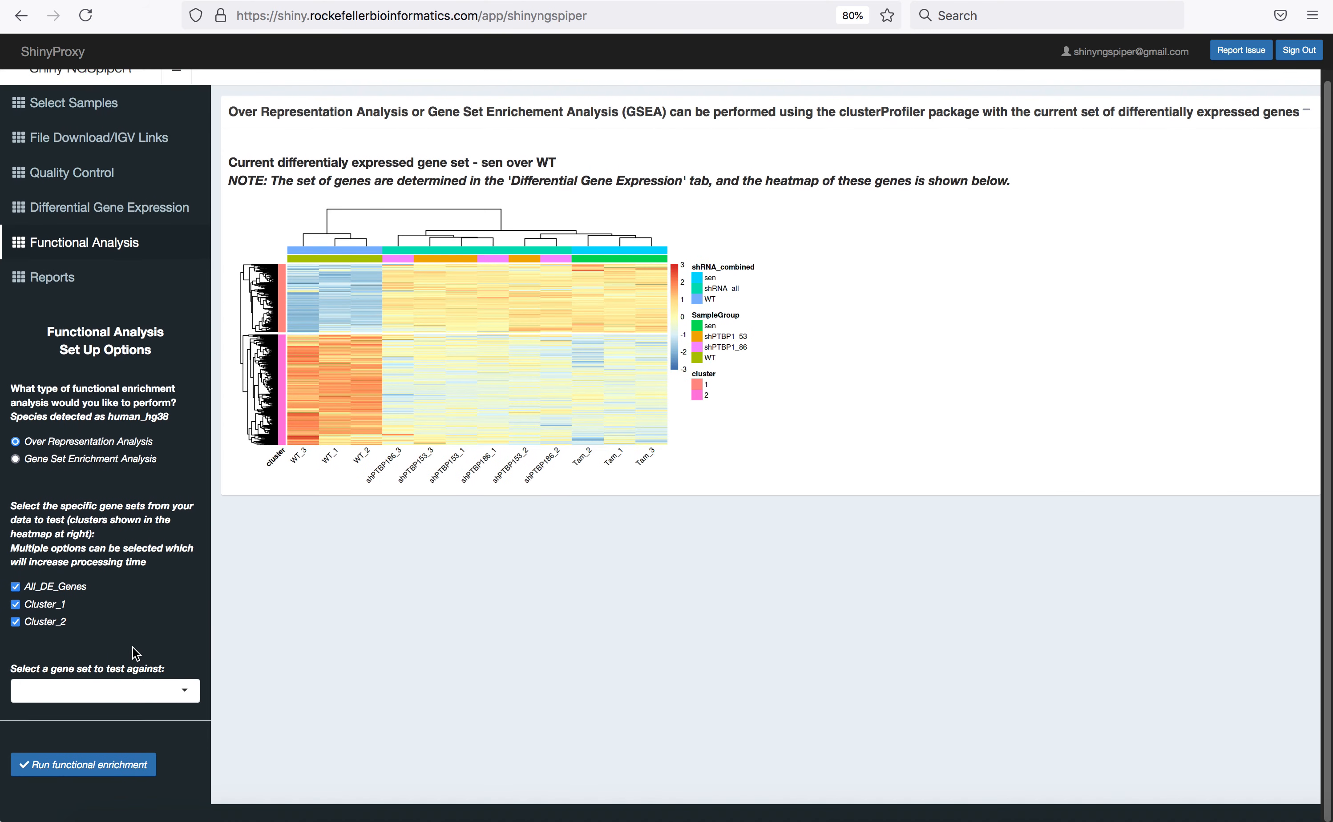
# - Choose Custom gene lists from database as the gene set to test against
pyautogui.click(184, 697)
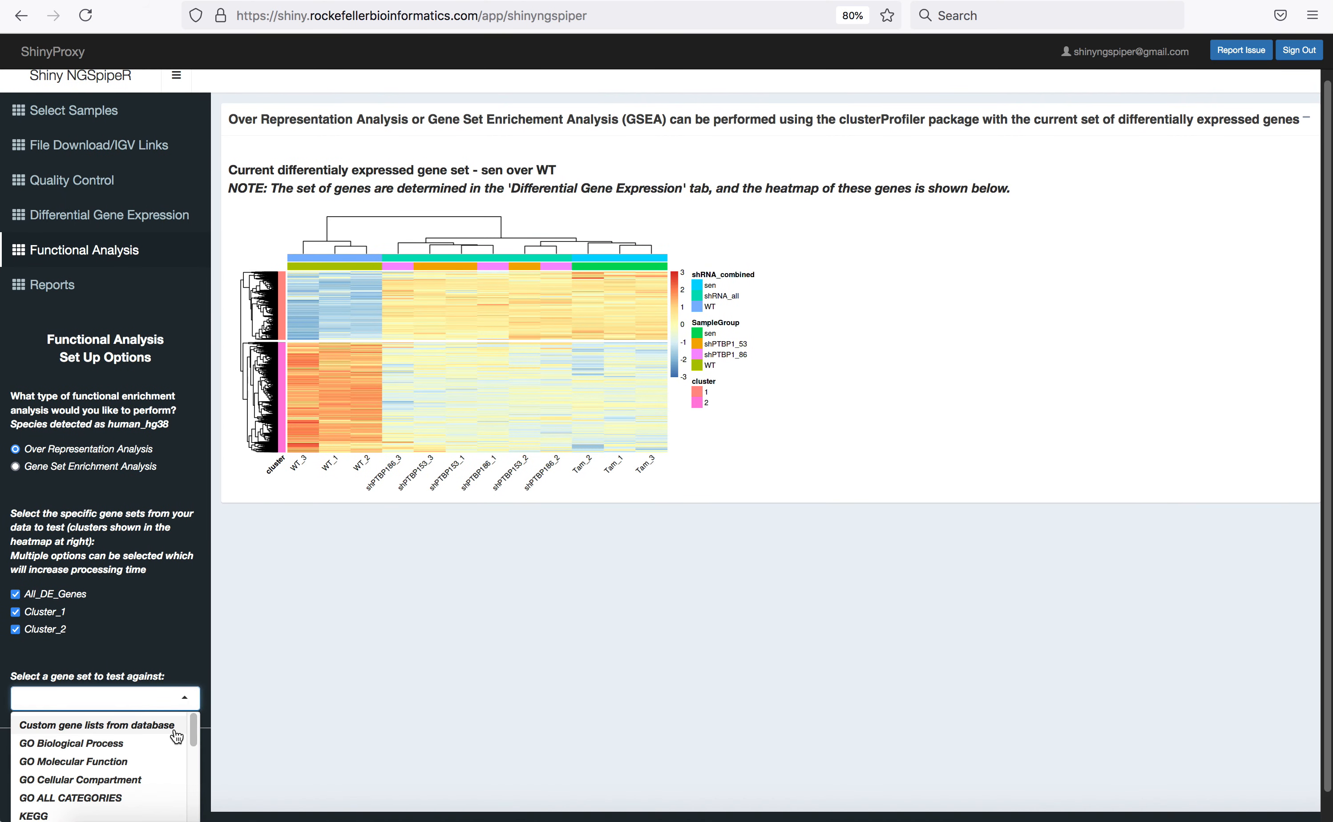
pyautogui.scroll(-10, 166, 747)
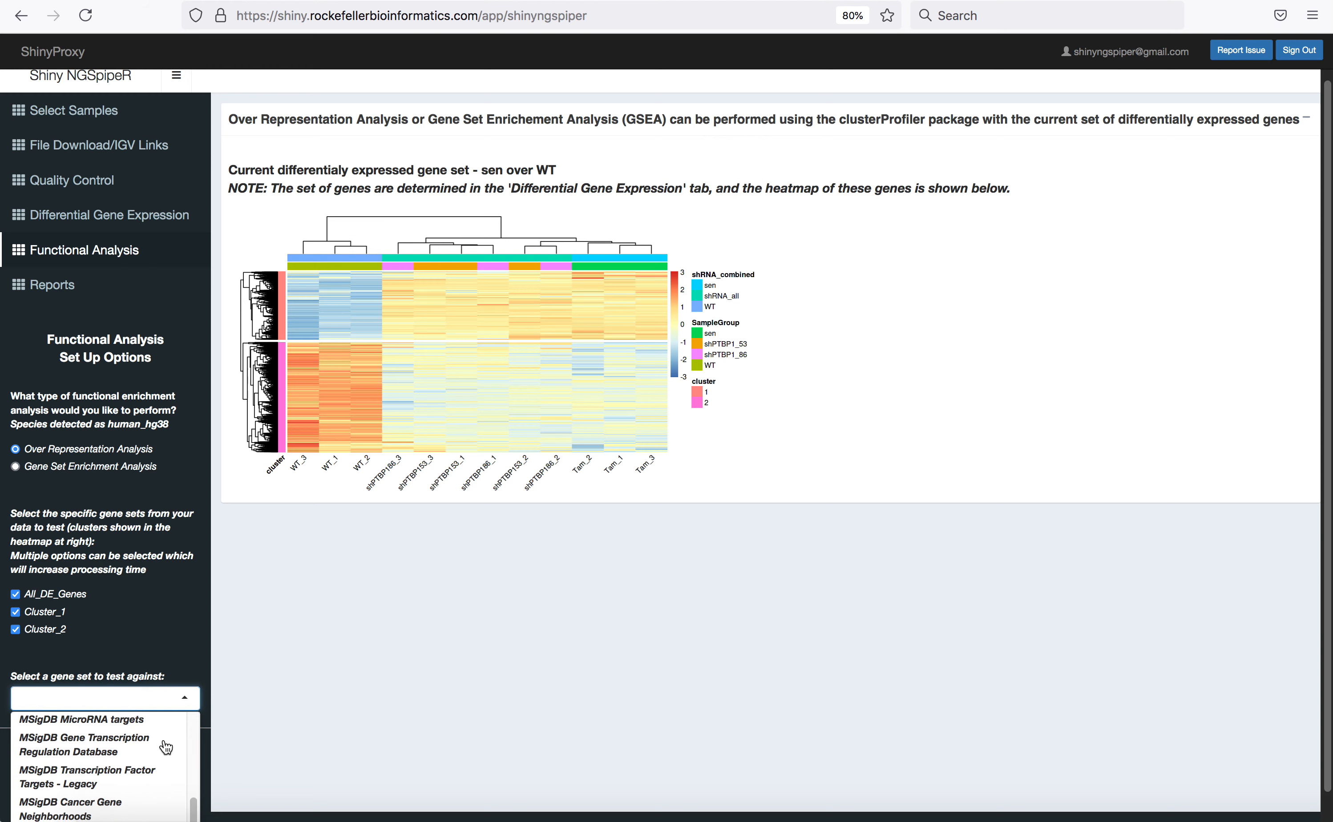
pyautogui.scroll(10, 166, 747)
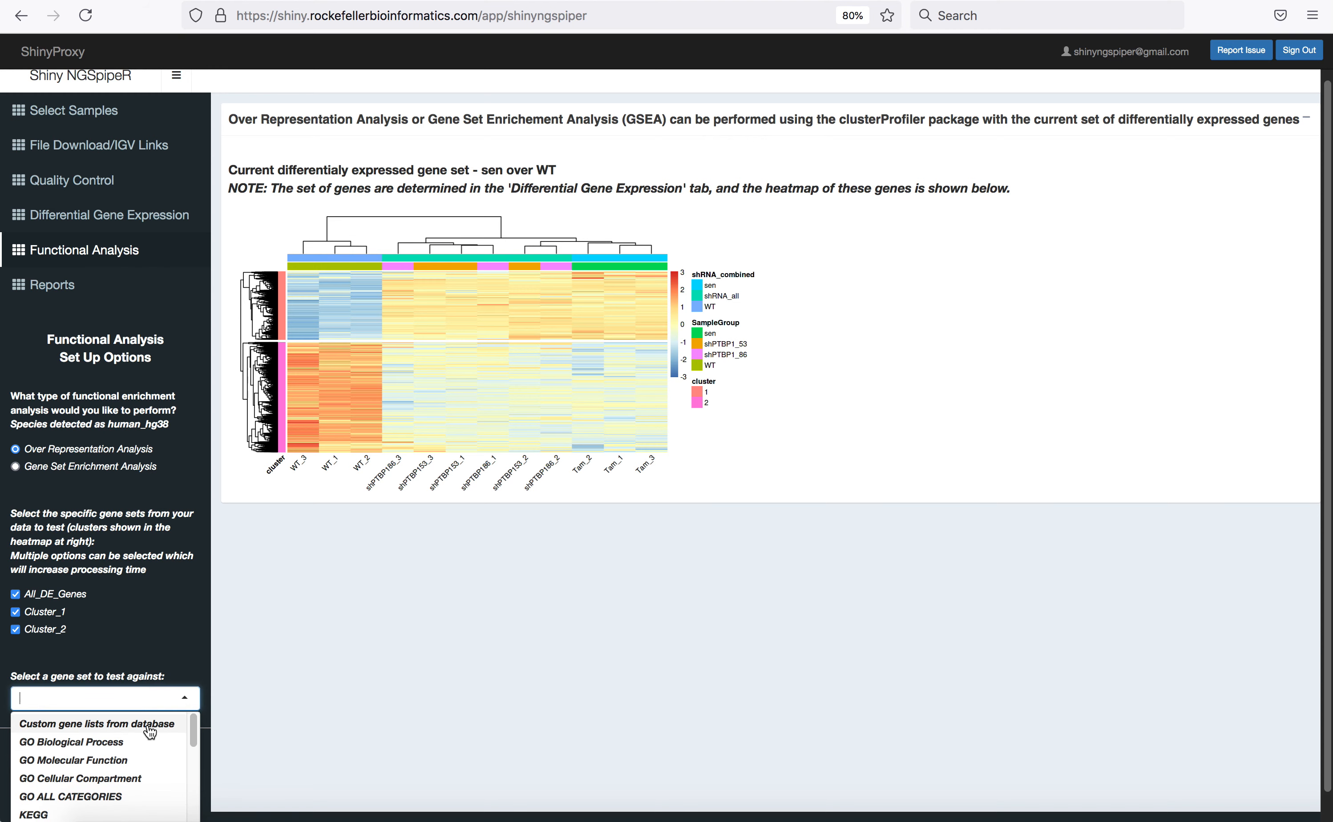
pyautogui.click(147, 725)
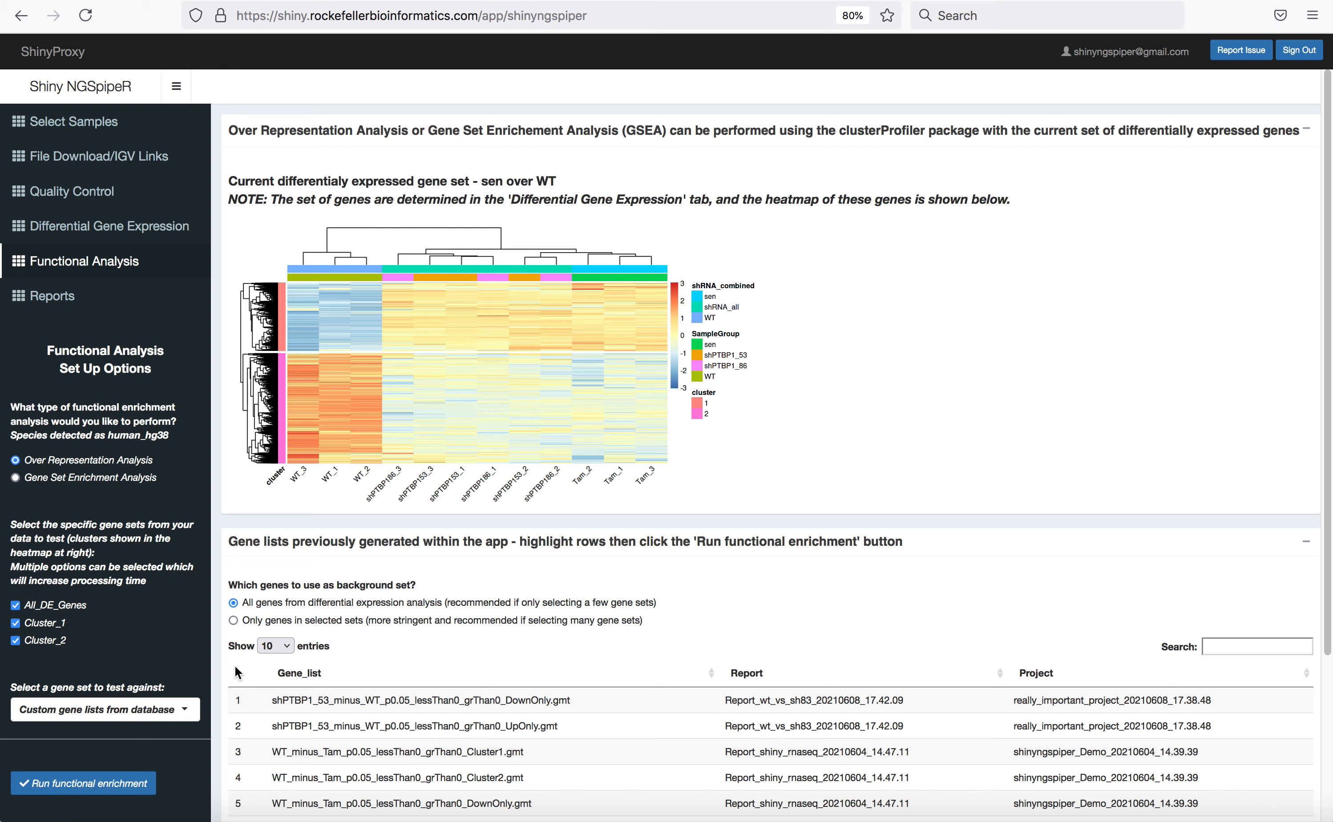
# - Choose MSigDB hallmark as the gene set to test against and run the functional enrichment
pyautogui.click(107, 711)
pyautogui.scroll(-1, 191, 745)
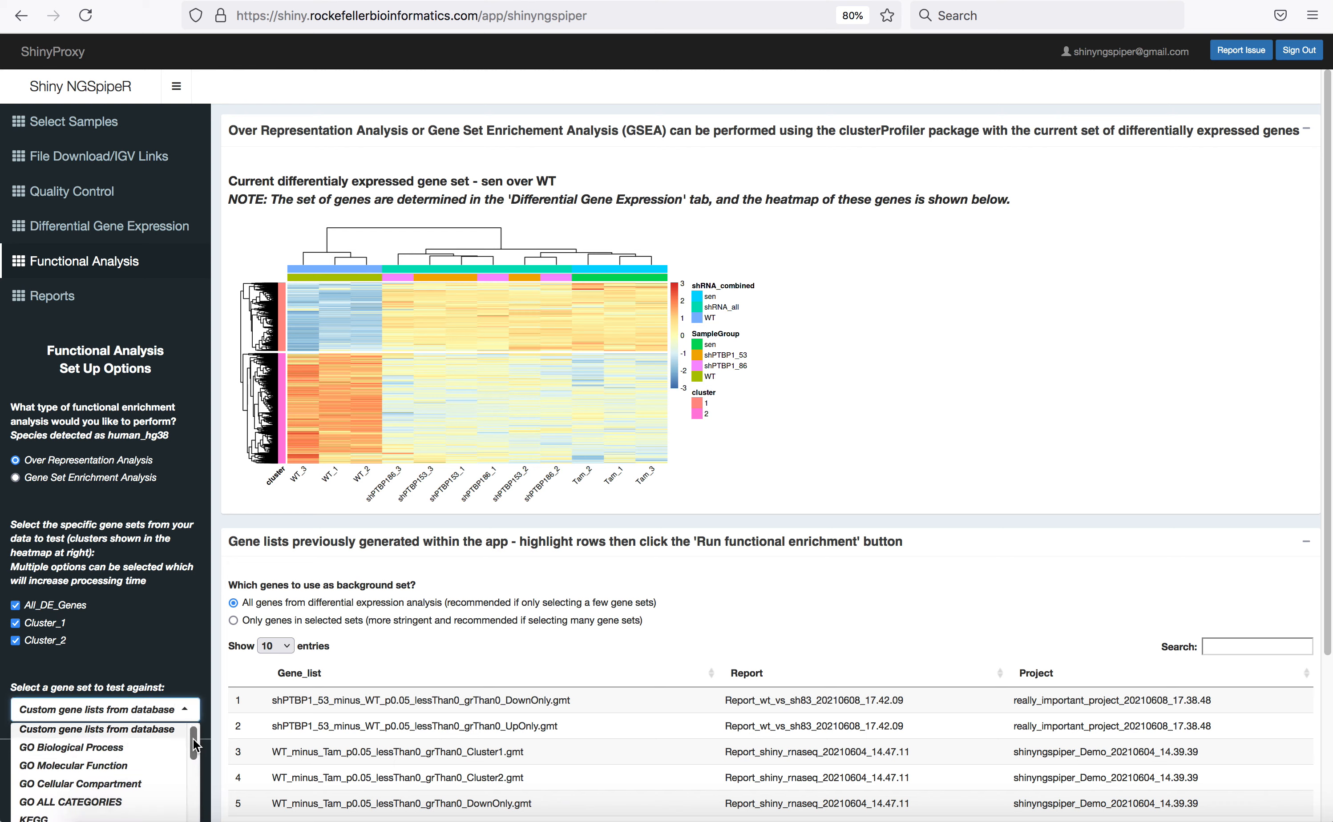
pyautogui.moveTo(193, 746); pyautogui.dragTo(186, 767)
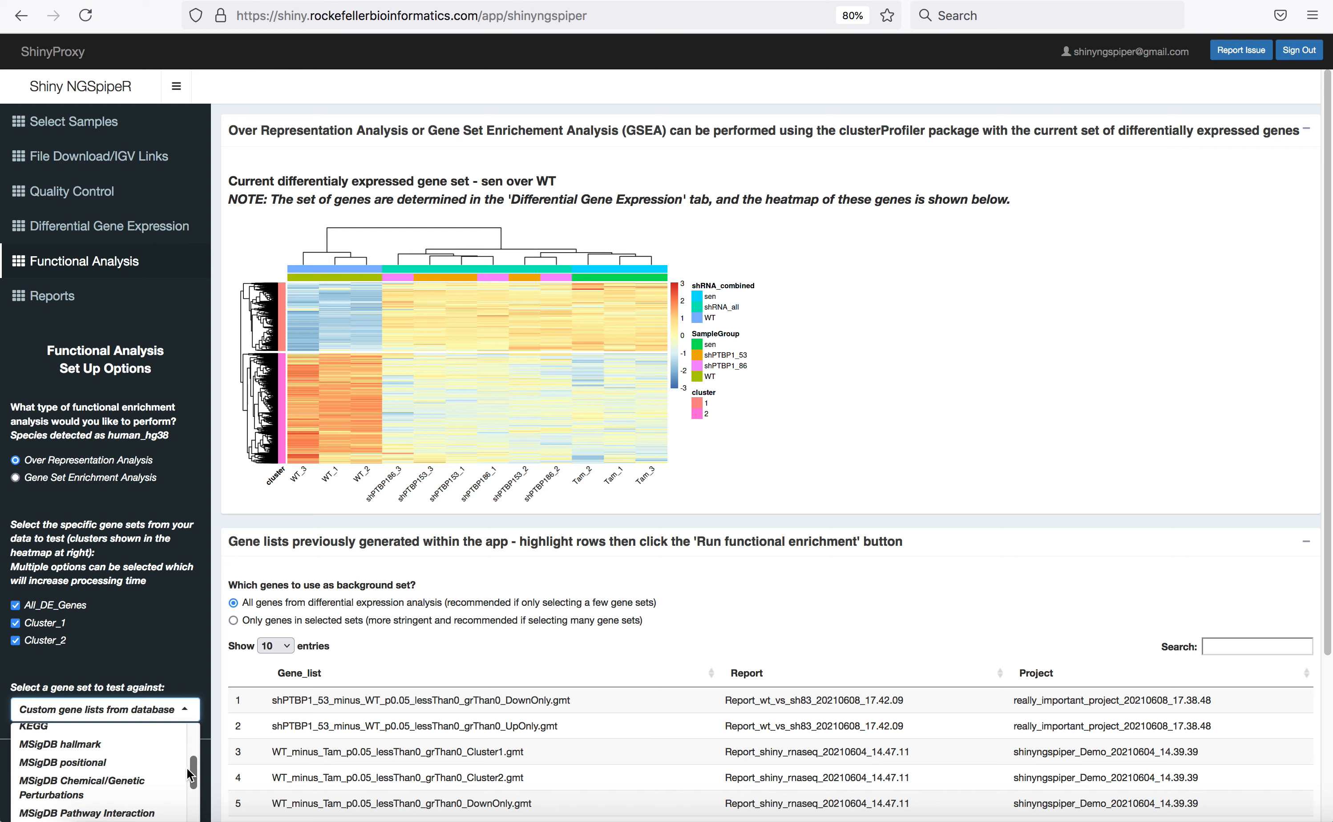
pyautogui.moveTo(187, 768); pyautogui.dragTo(185, 773)
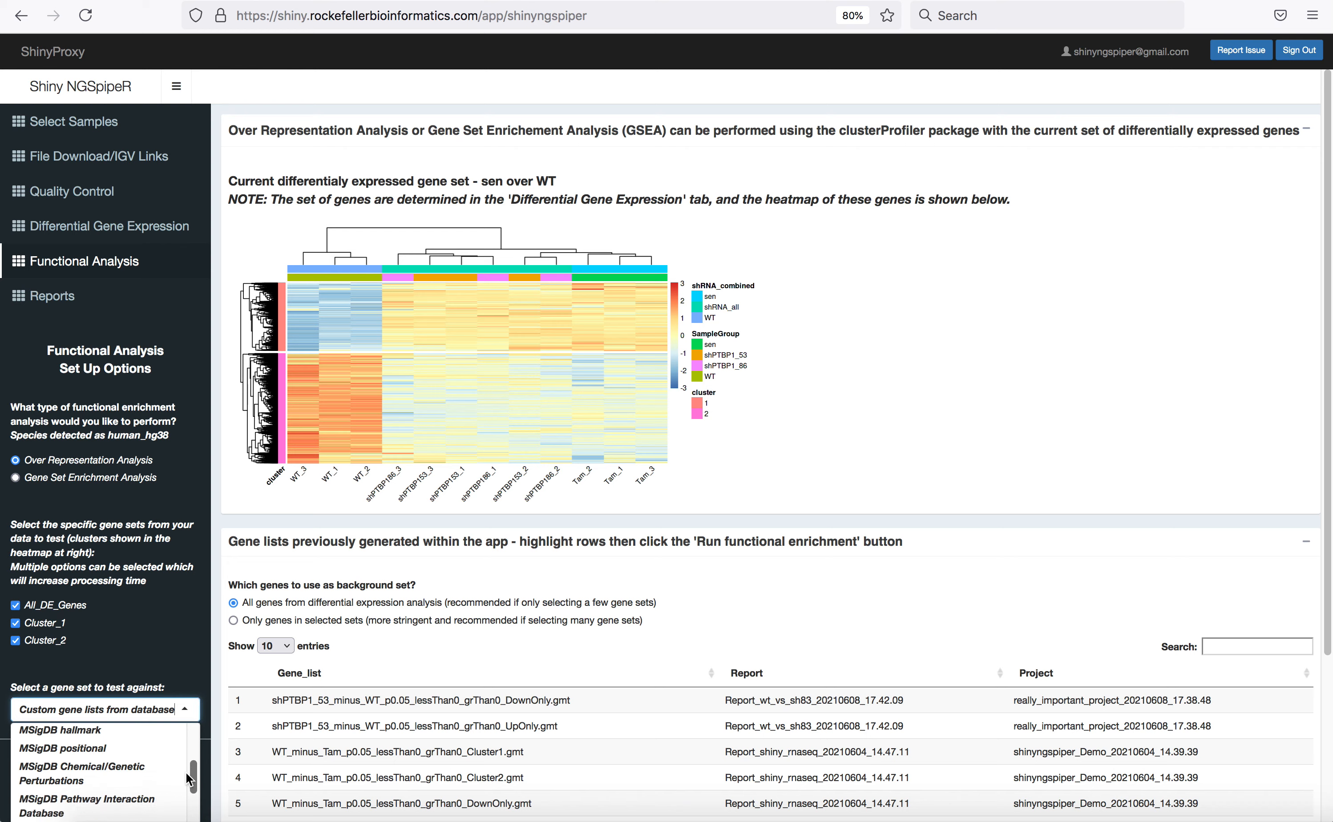
pyautogui.moveTo(186, 772); pyautogui.dragTo(174, 804)
pyautogui.scroll(-4, 174, 805)
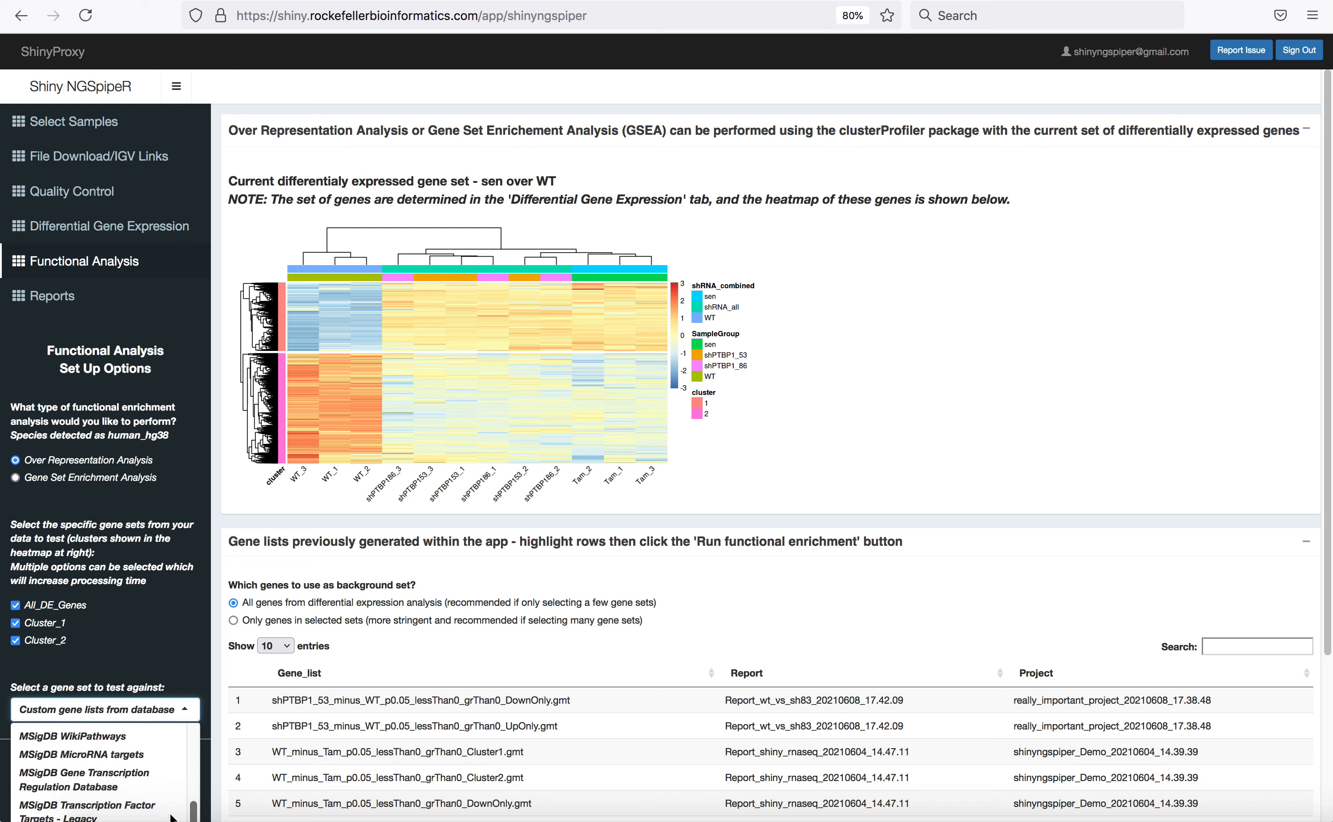
pyautogui.scroll(8, 172, 817)
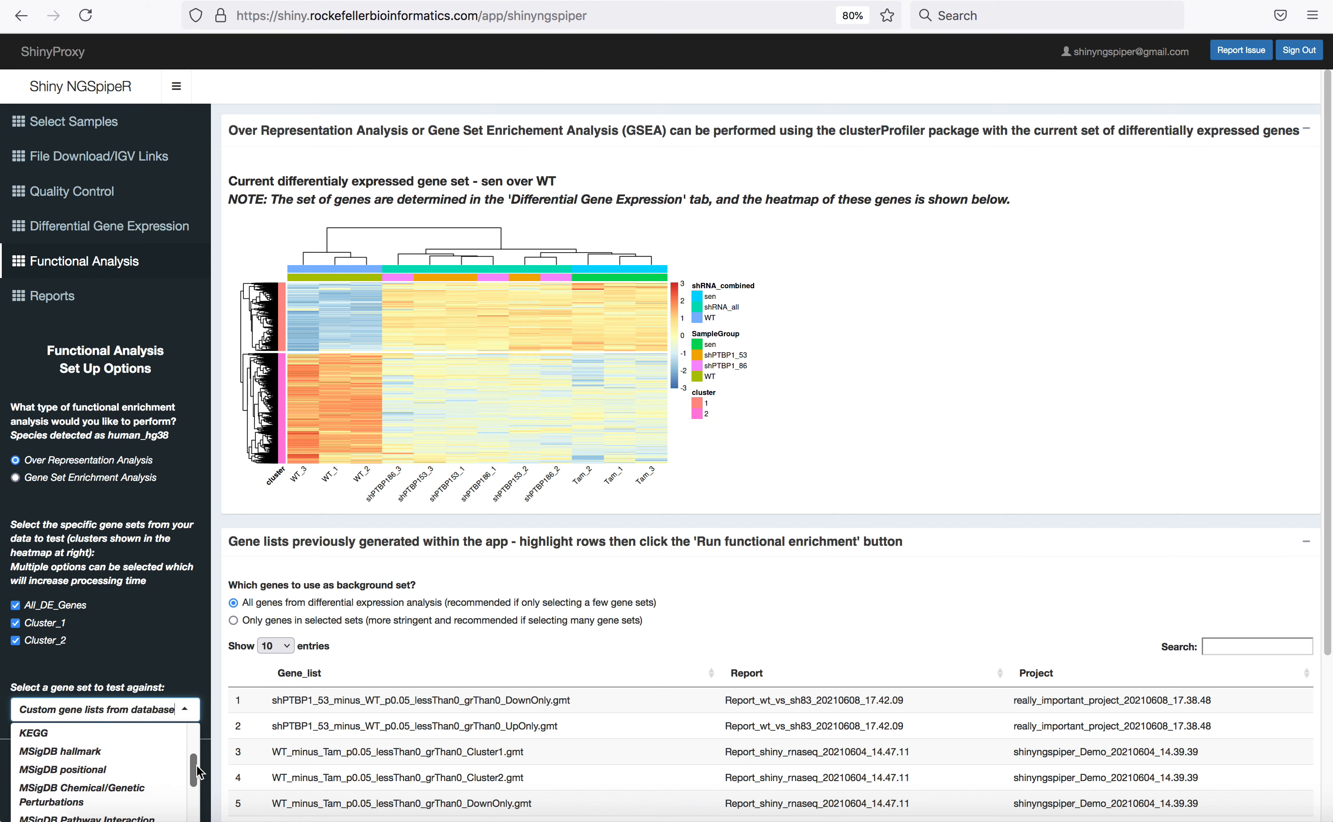
pyautogui.click(116, 748)
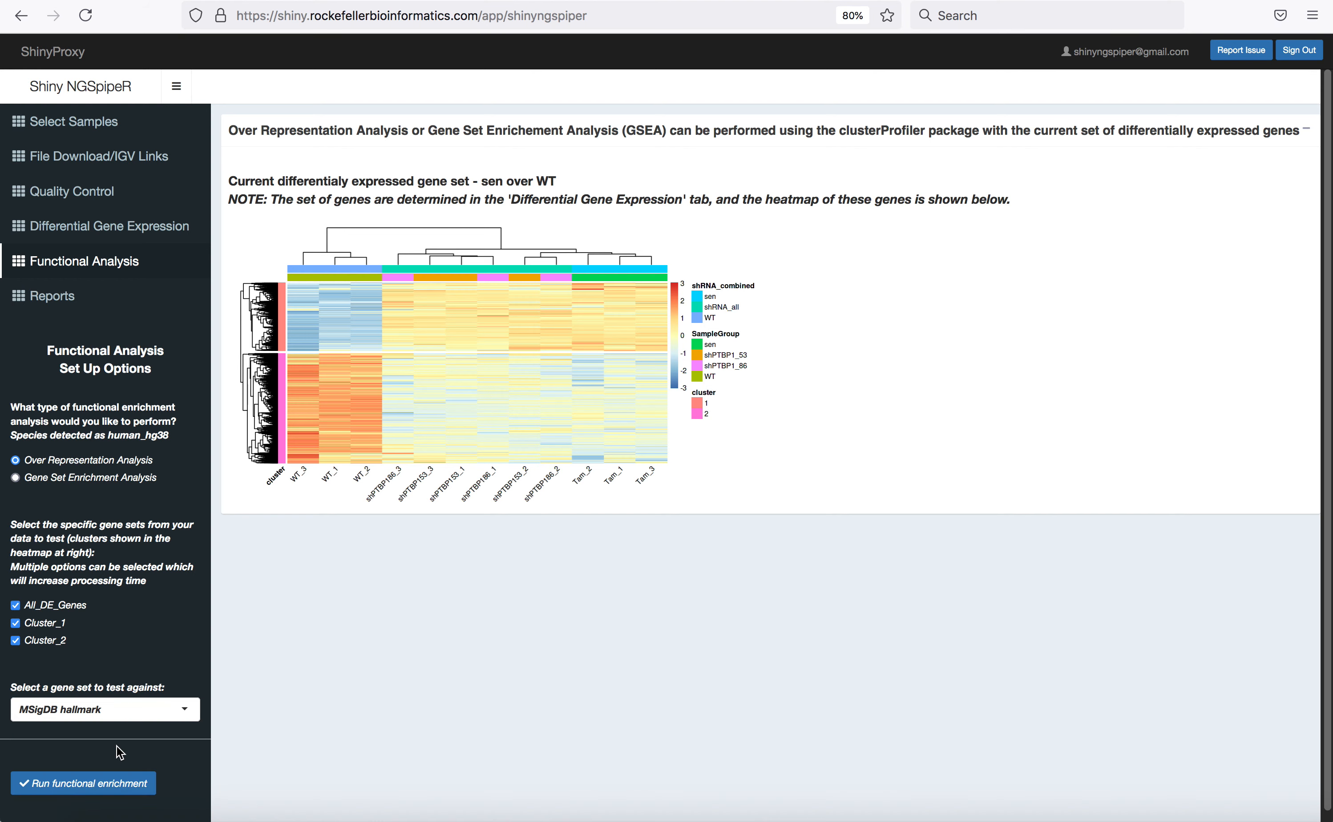
pyautogui.click(87, 786)
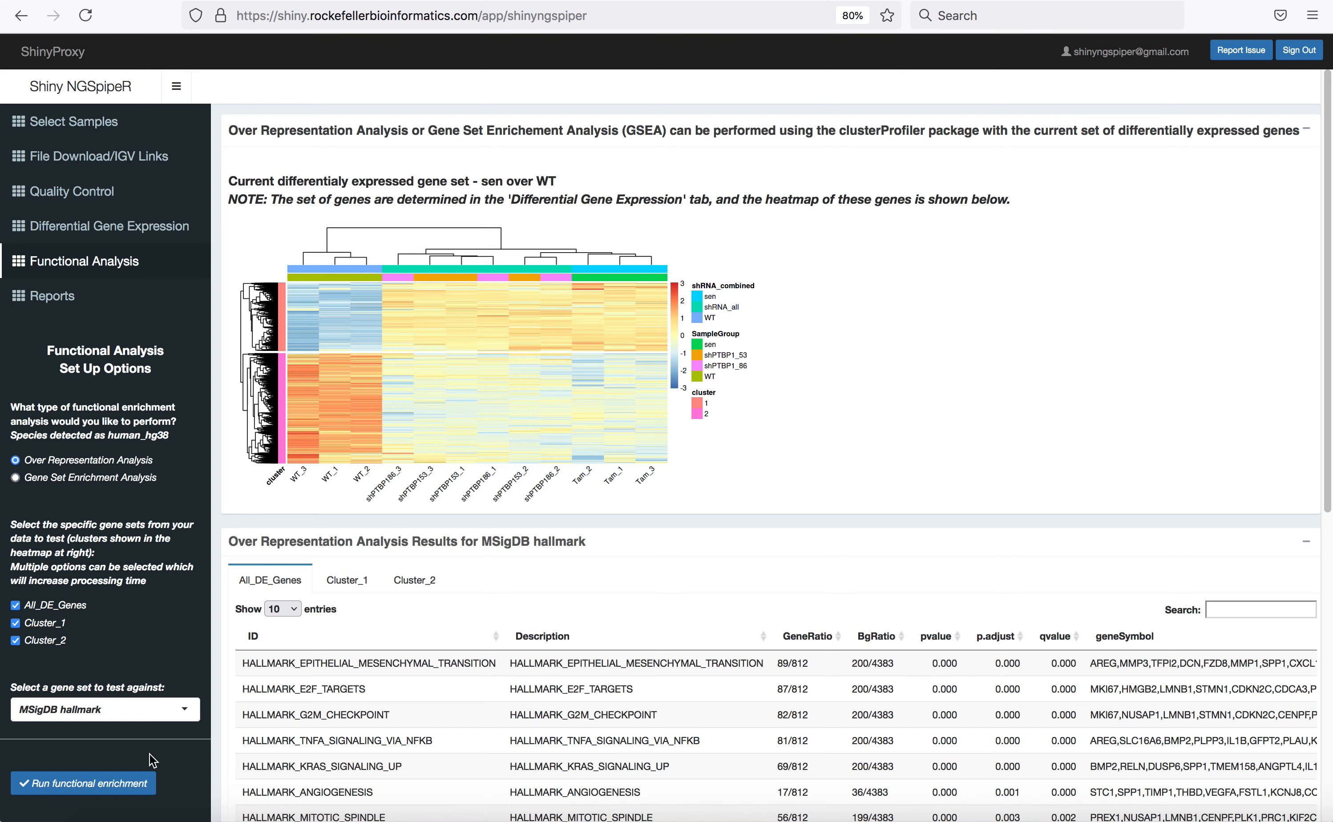
# - Examine the MSigDB hallmark over-representation tables for All_DE_Genes, Cluster_1 and Cluster_2, and the All_DE_Genes network plot
pyautogui.scroll(-3, 413, 772)
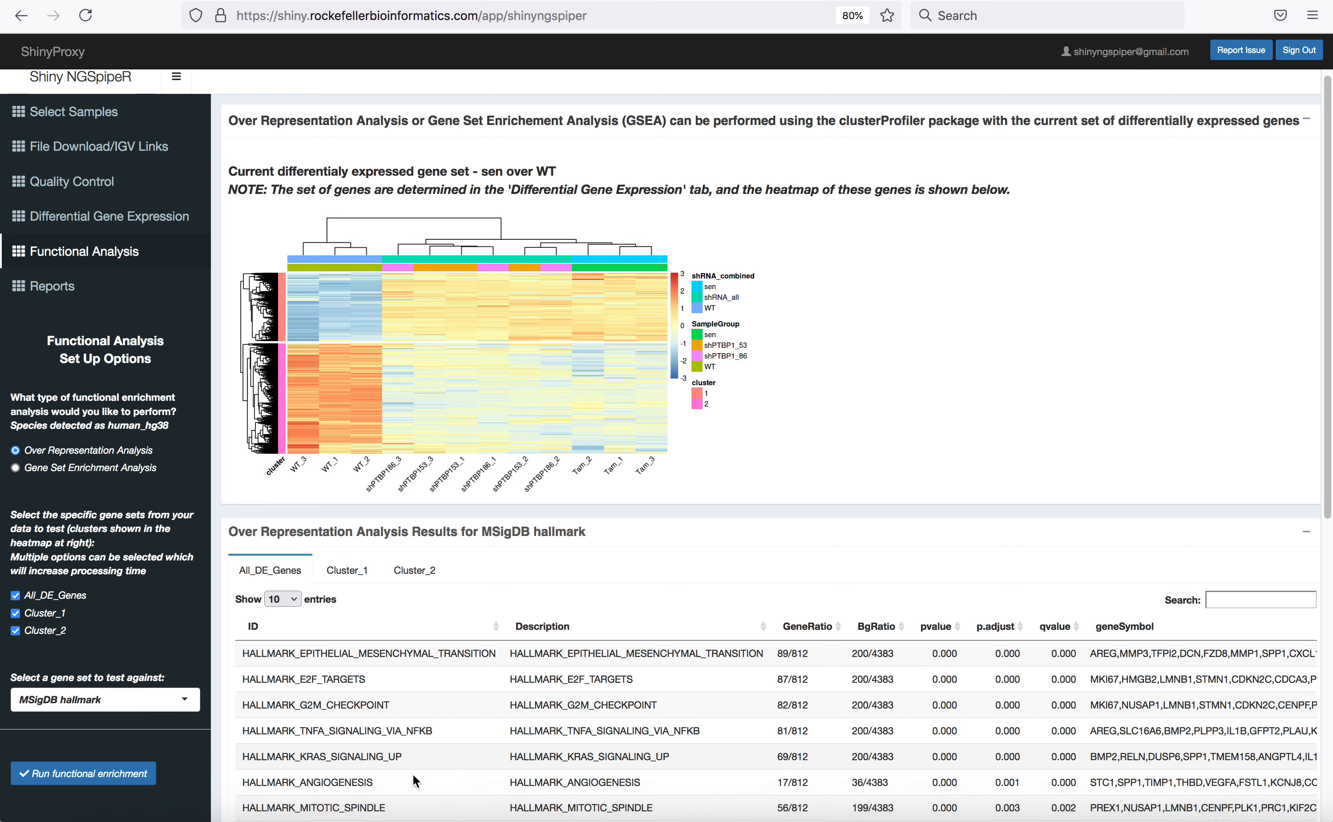
pyautogui.scroll(-3, 412, 773)
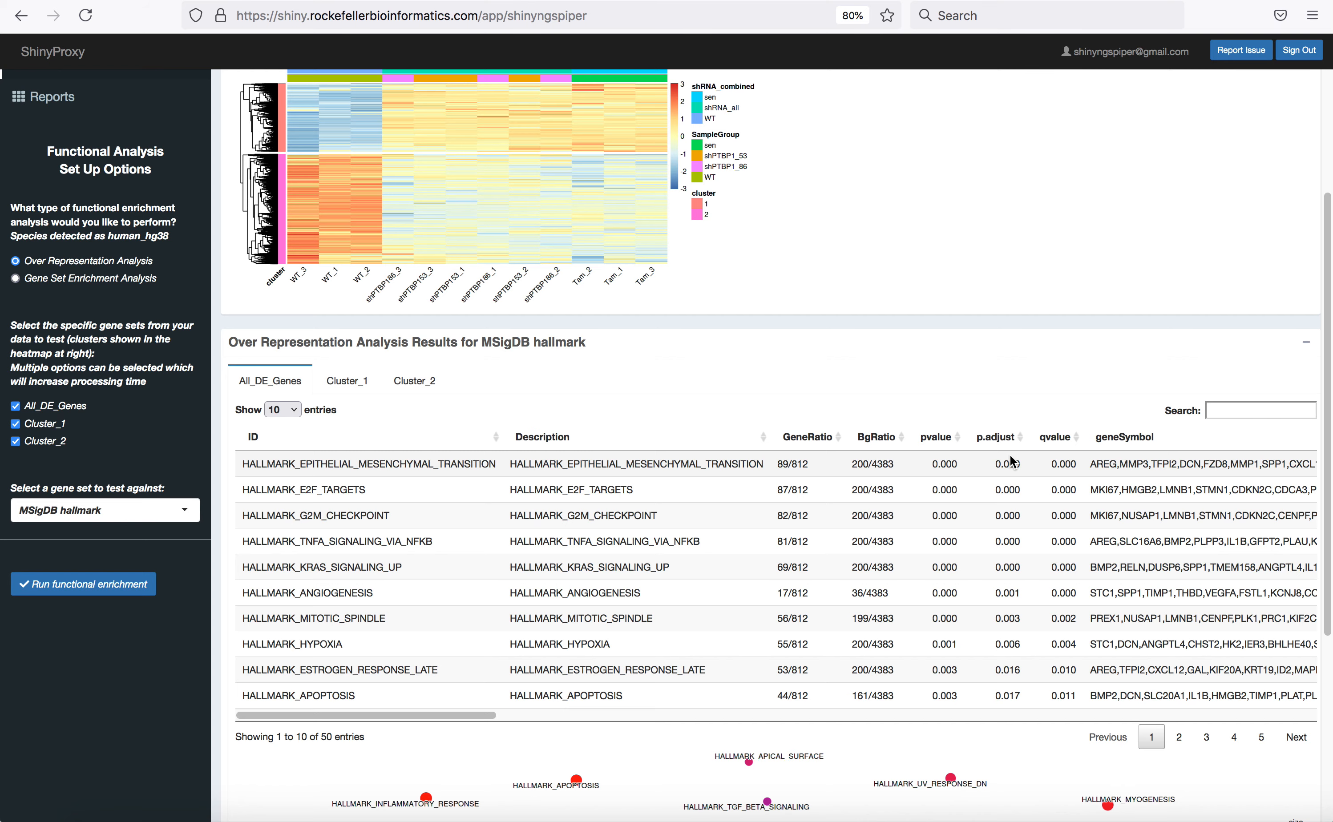
pyautogui.click(345, 383)
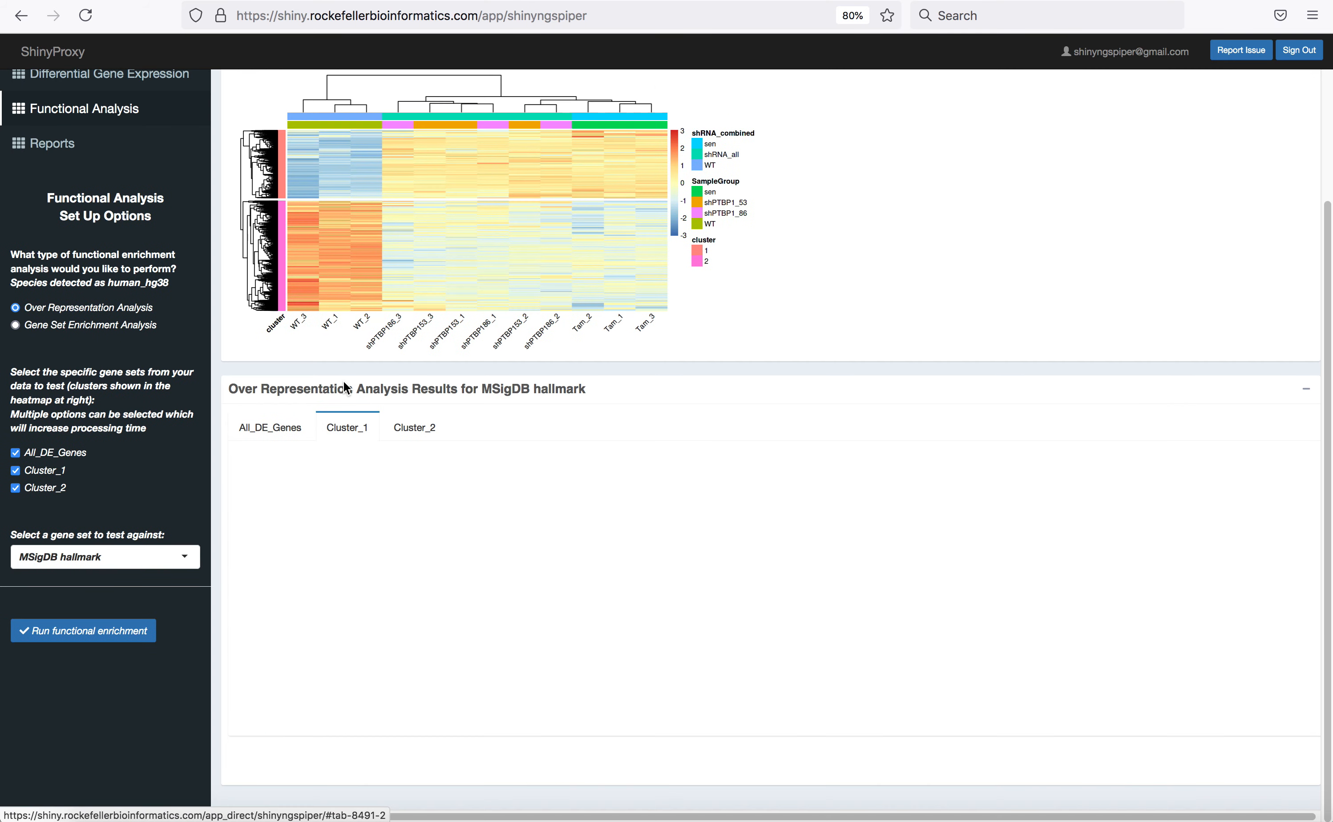
pyautogui.click(404, 426)
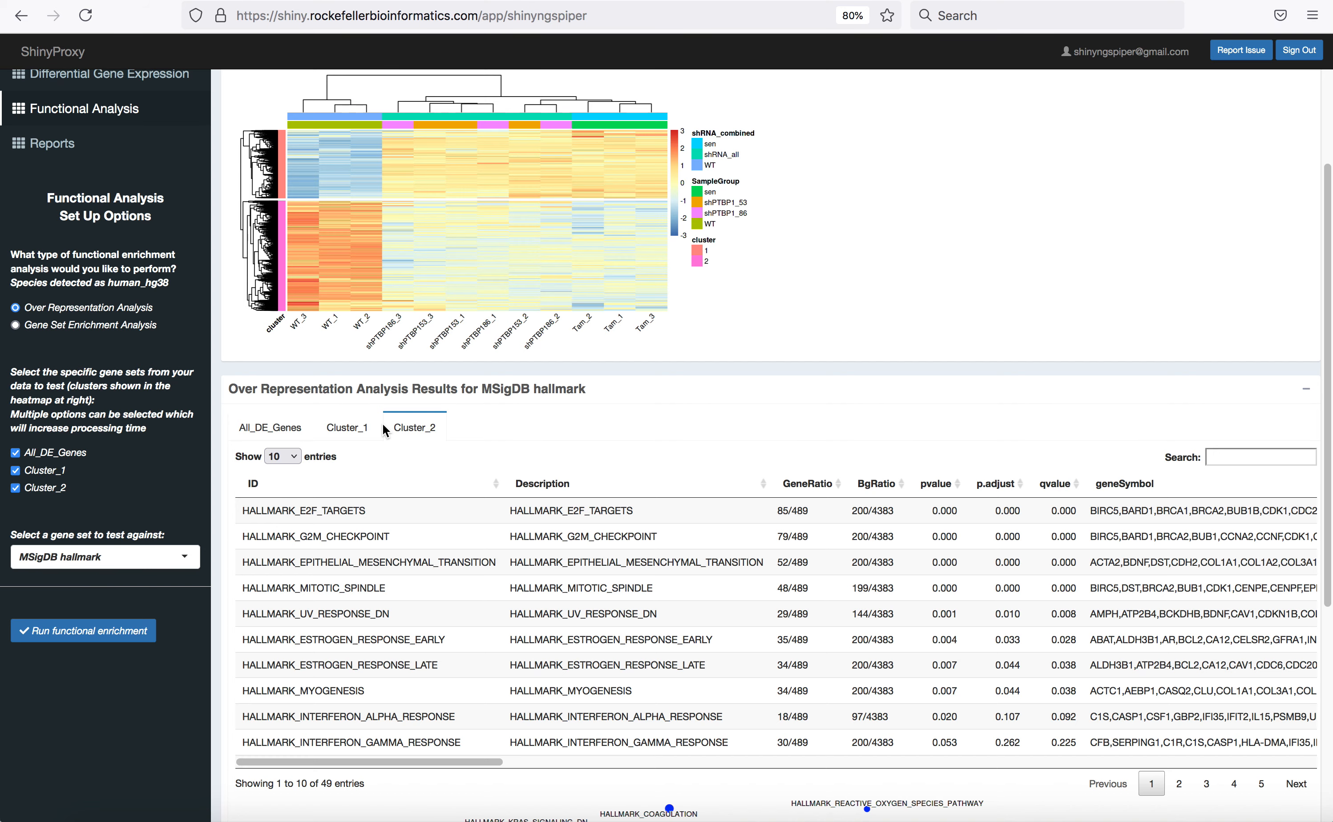
pyautogui.click(353, 430)
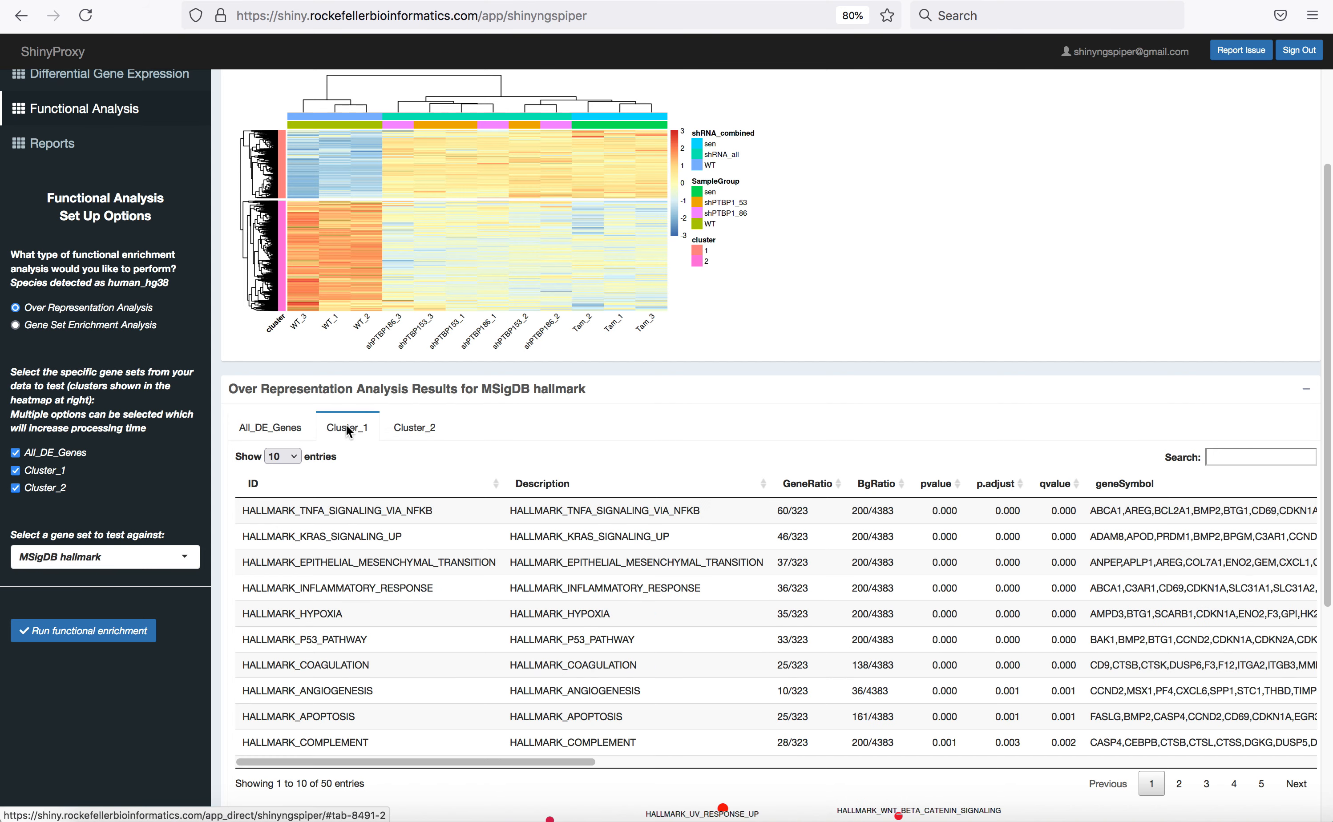
pyautogui.click(278, 432)
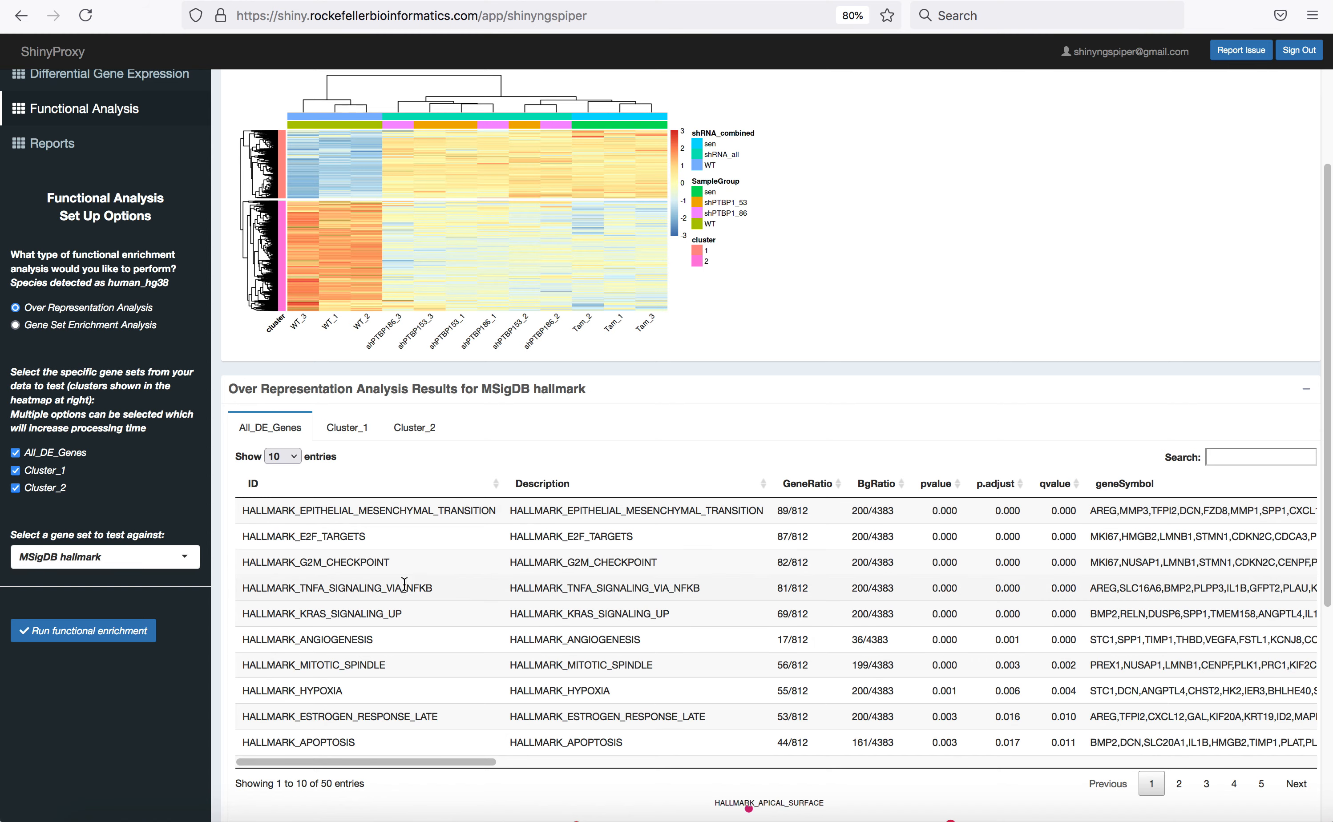
pyautogui.scroll(-6, 386, 549)
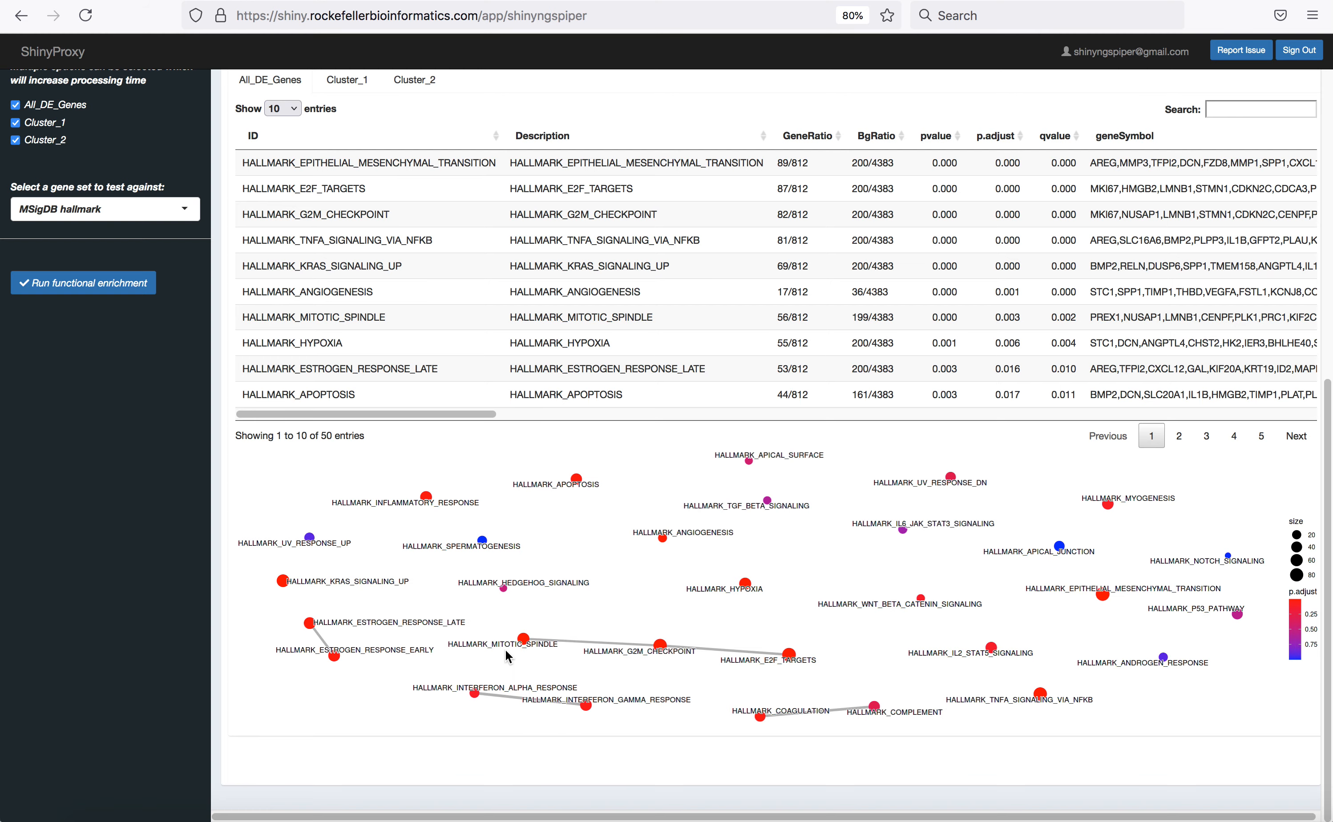
# - Choose GO Biological Process as the gene set to test against and run the functional enrichment
pyautogui.scroll(5, 481, 619)
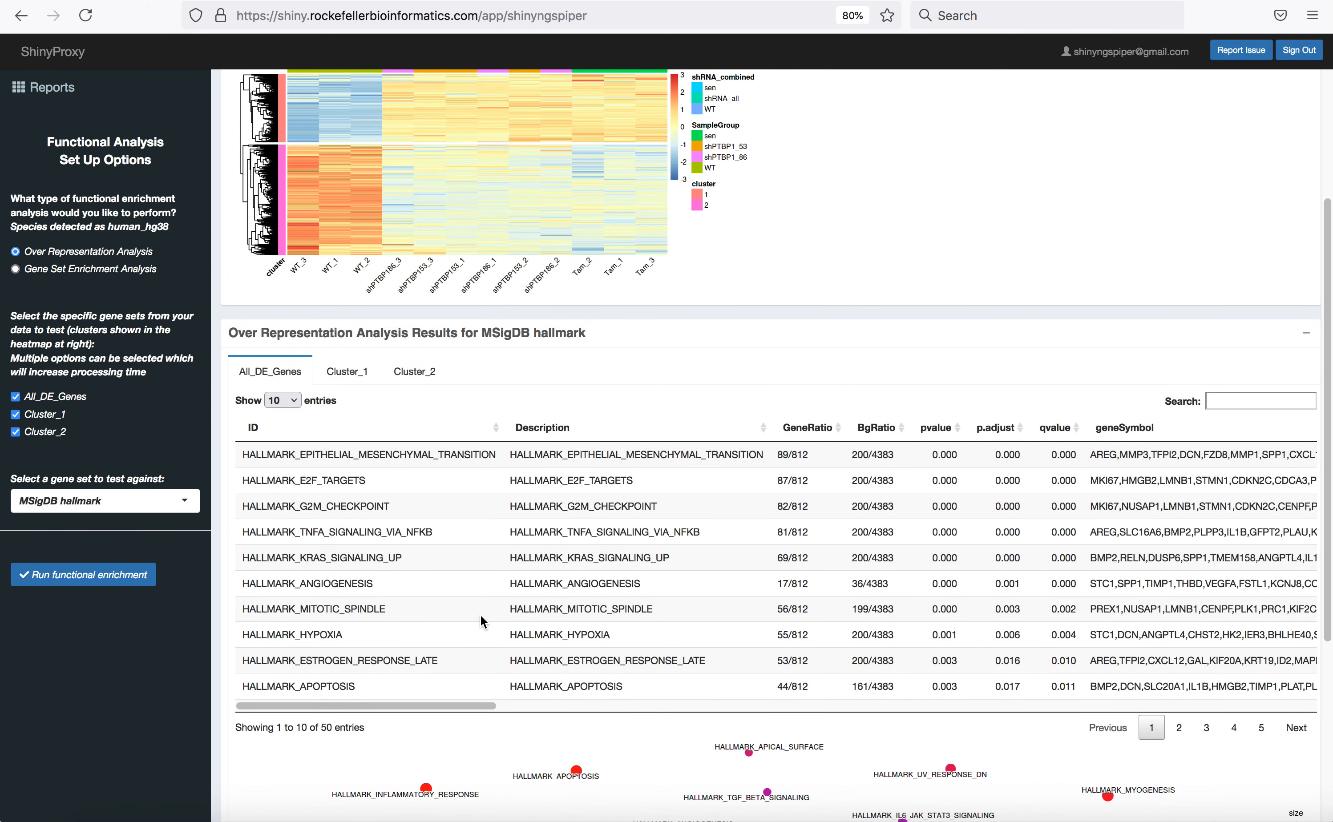
pyautogui.click(164, 501)
pyautogui.scroll(3, 136, 559)
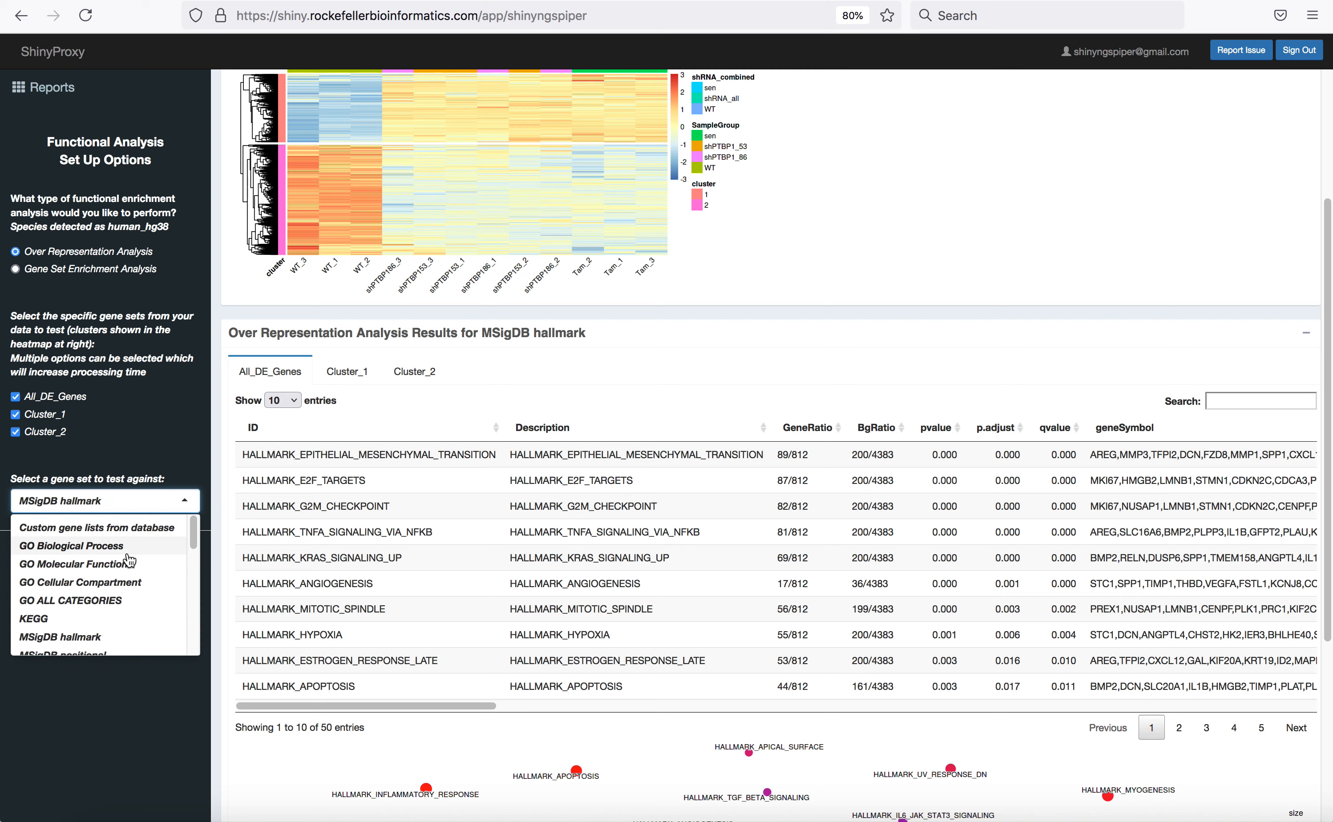
pyautogui.click(127, 553)
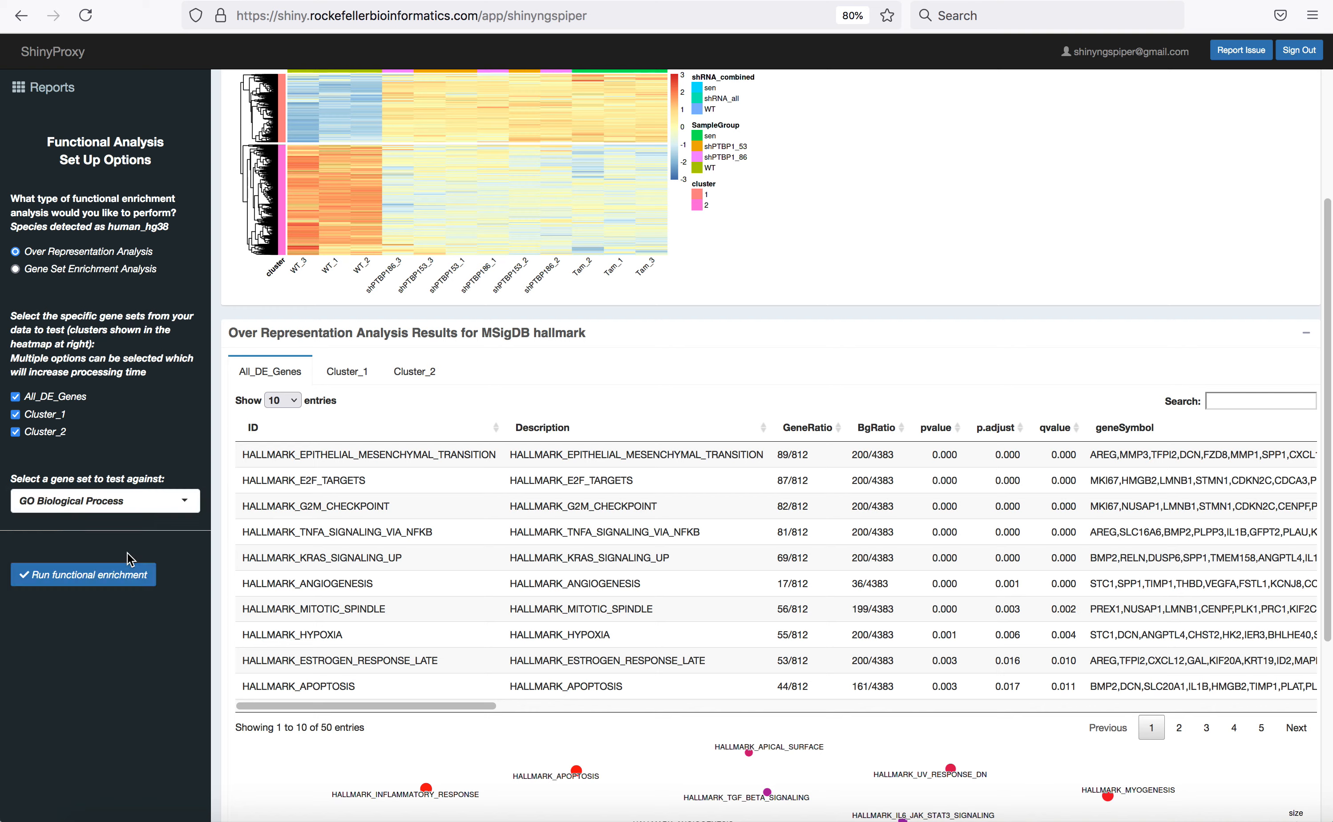
pyautogui.click(102, 580)
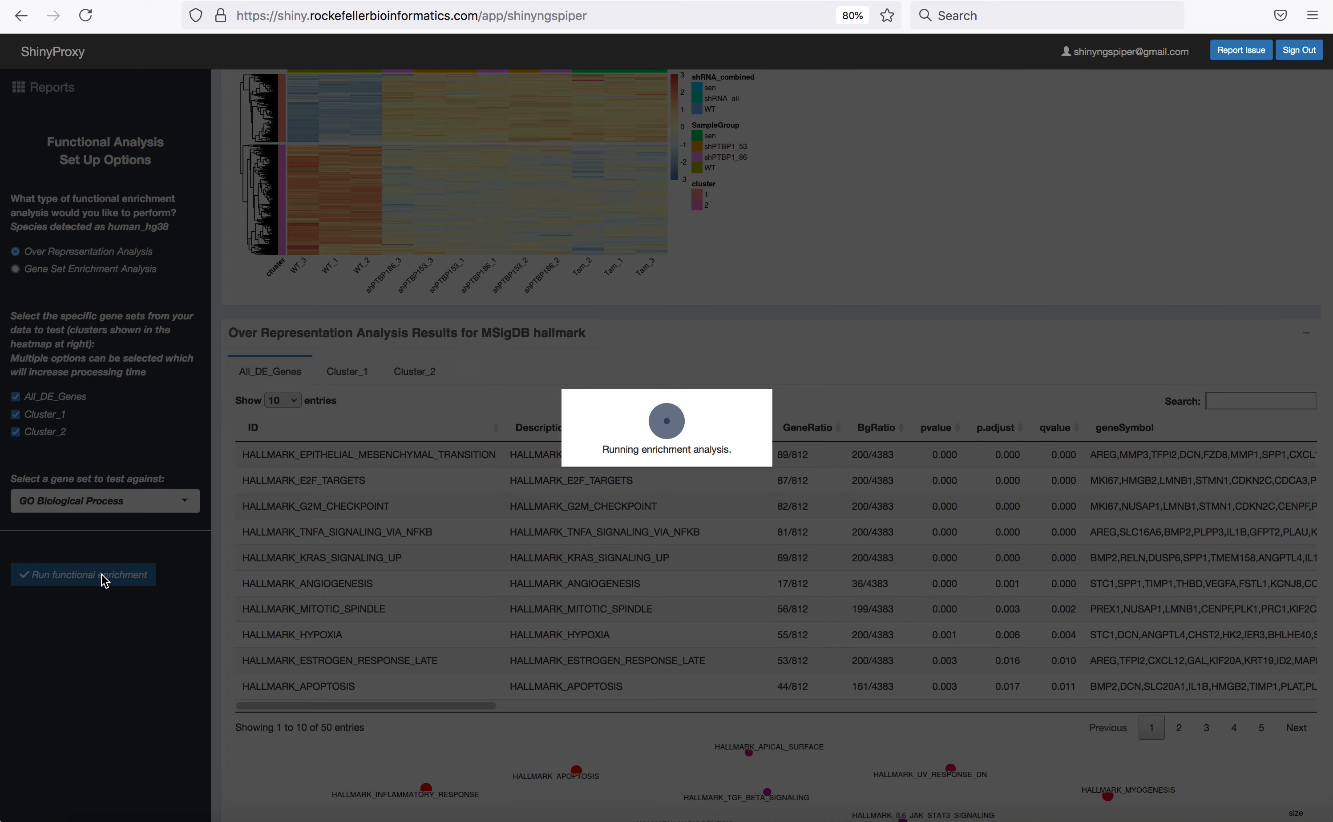
# - Examine the GO Biological Process over-representation results for All_DE_Genes, Cluster_1 and Cluster_2, and the All_DE_Genes network plot
pyautogui.scroll(3, 715, 489)
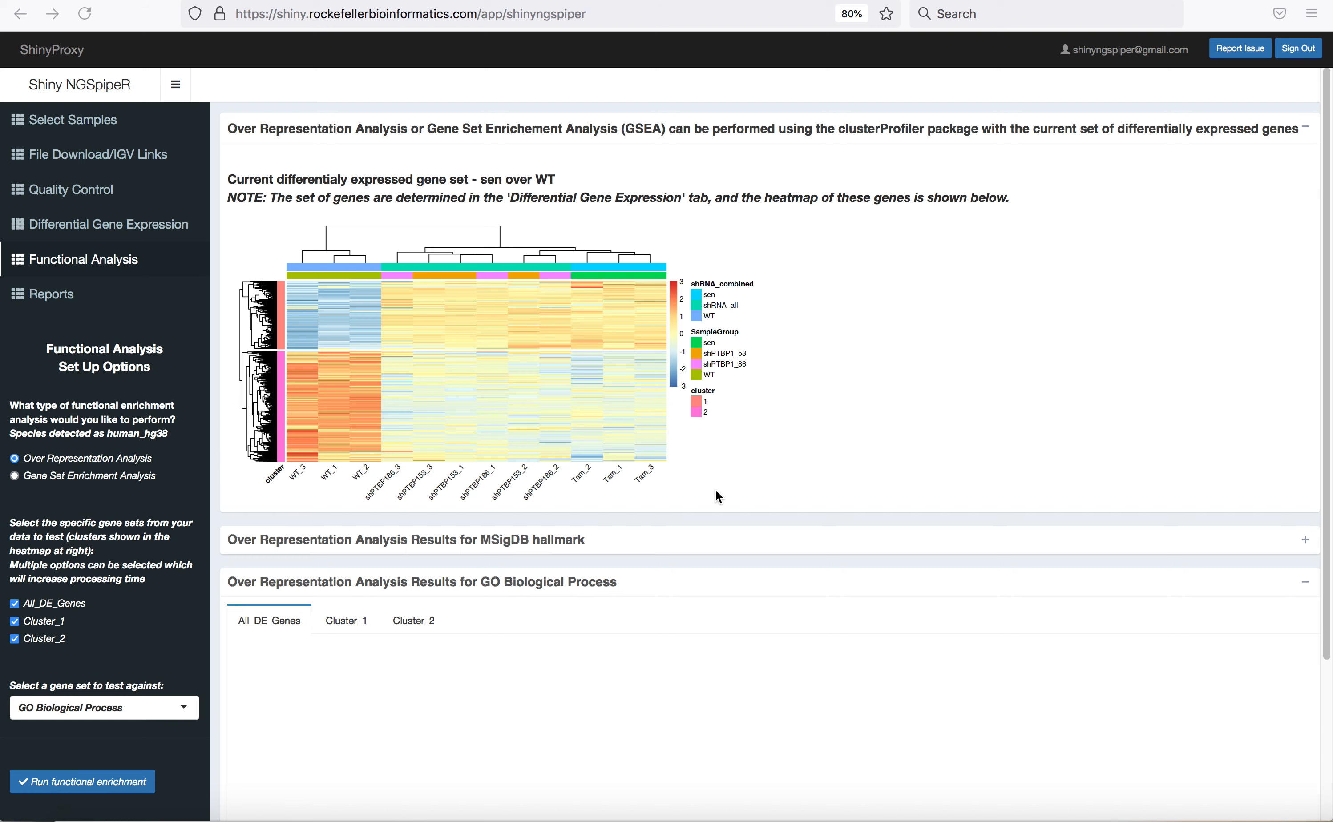
pyautogui.scroll(-3, 718, 496)
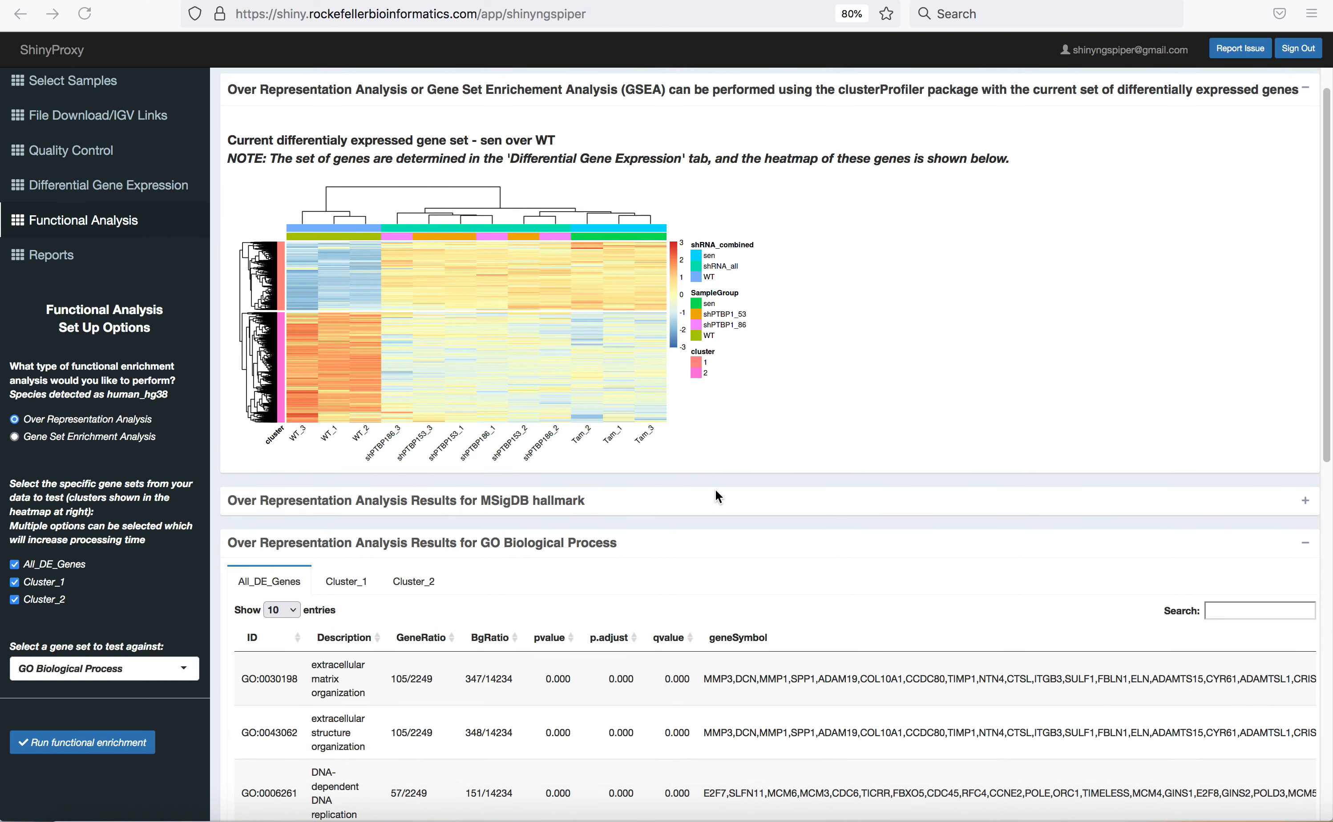
pyautogui.scroll(-6, 715, 491)
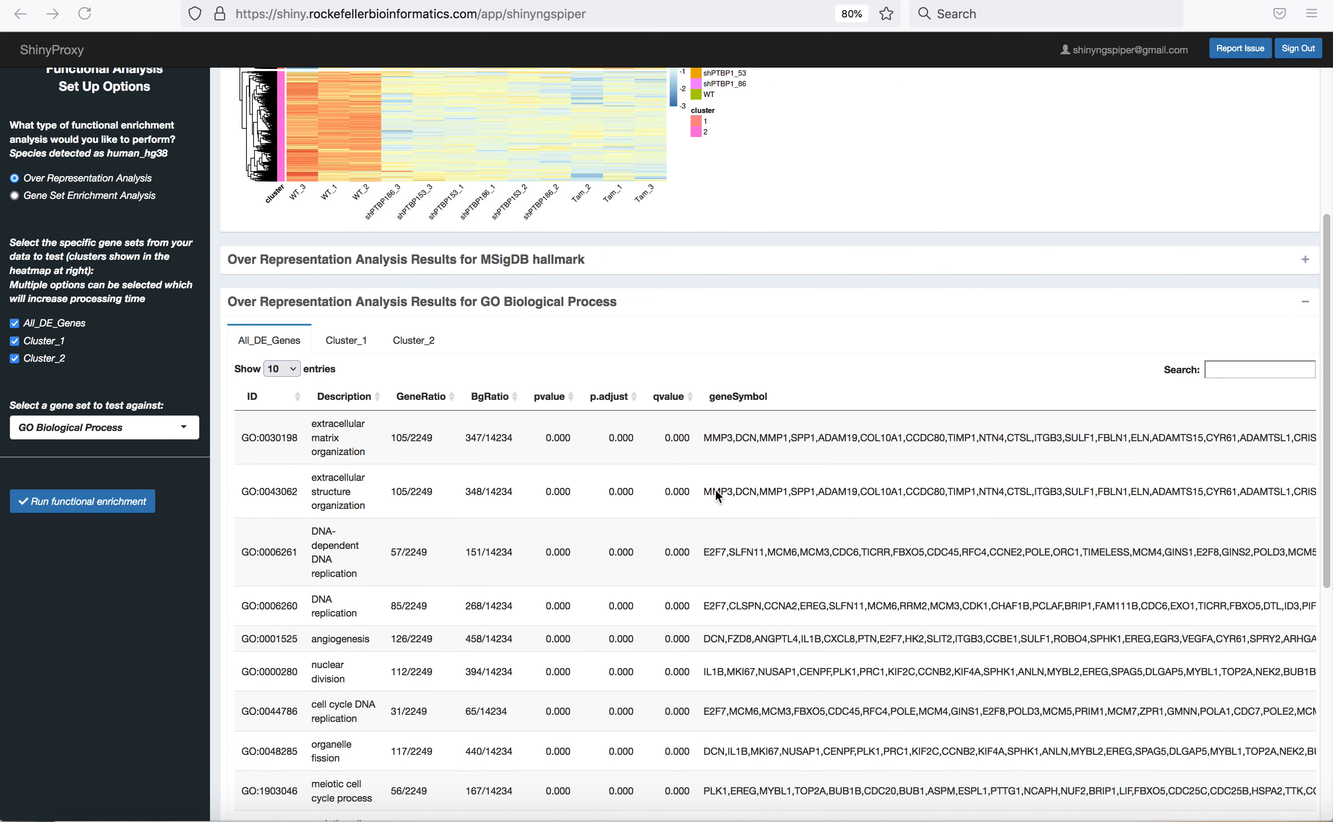
pyautogui.scroll(-1, 715, 489)
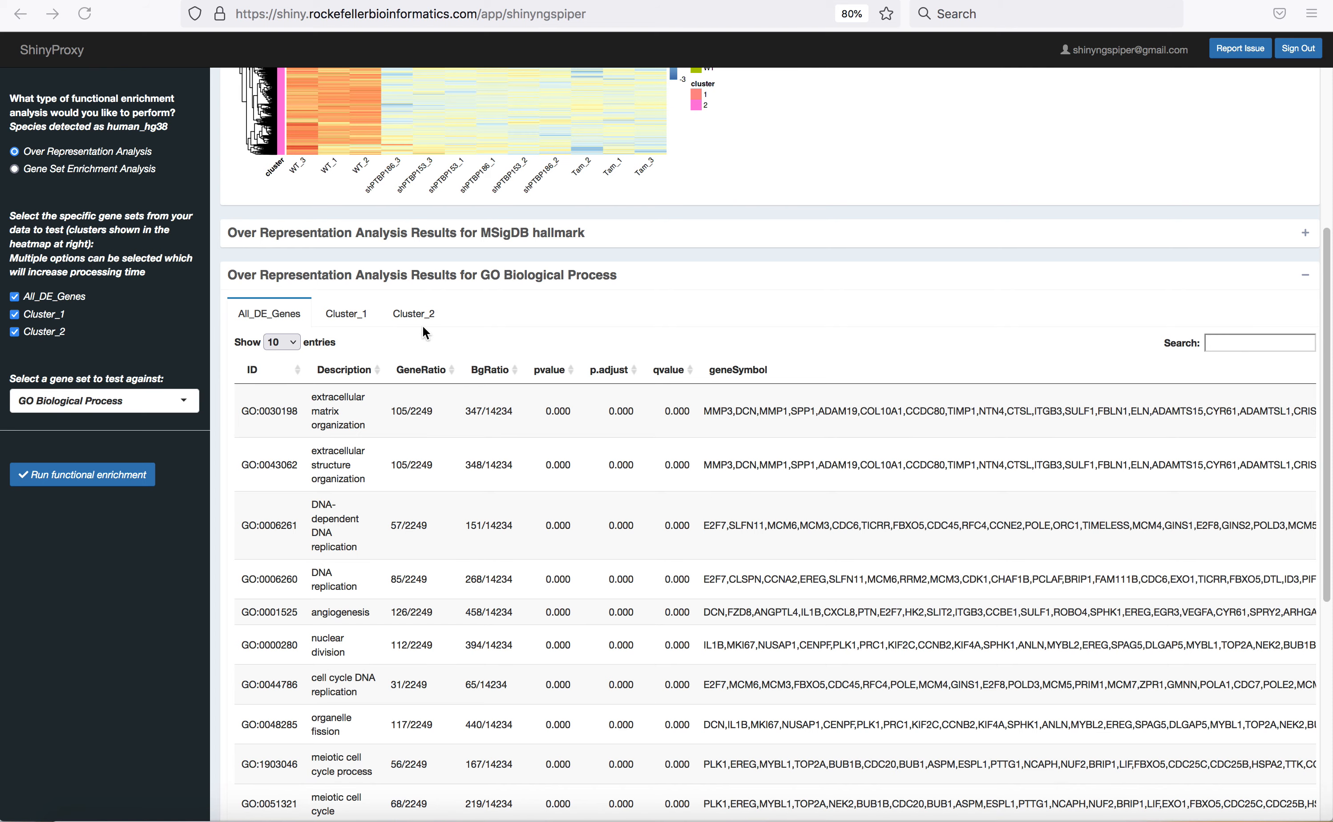
pyautogui.click(360, 315)
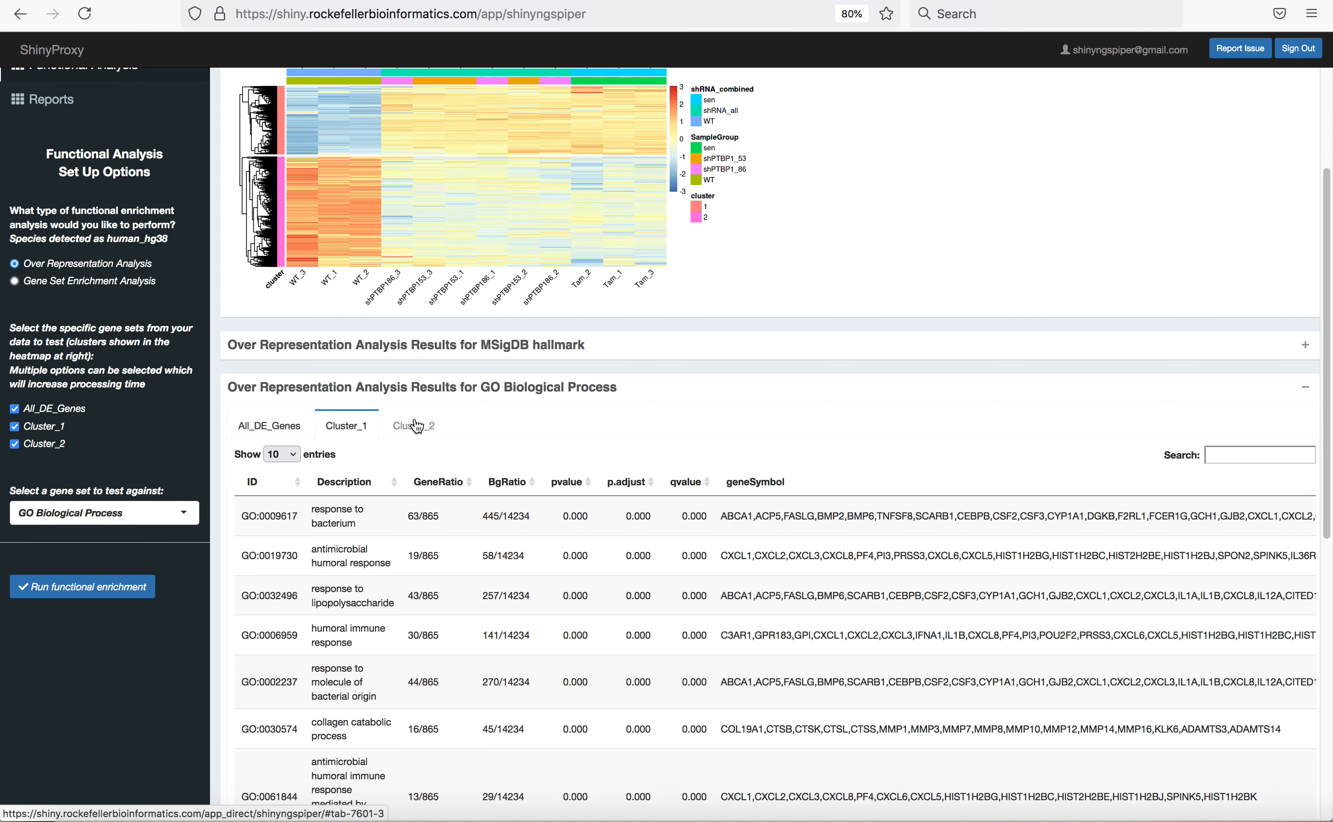
pyautogui.click(416, 426)
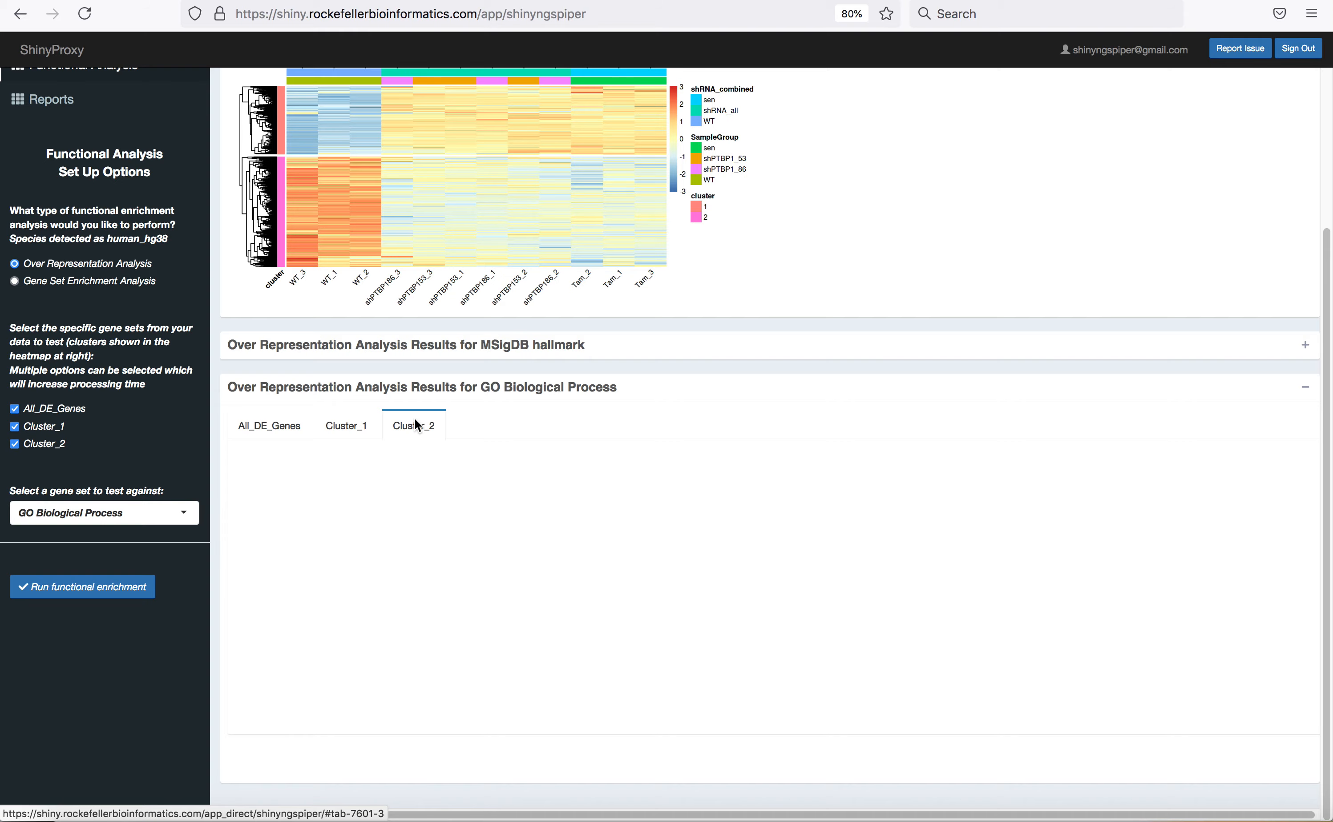
pyautogui.click(295, 428)
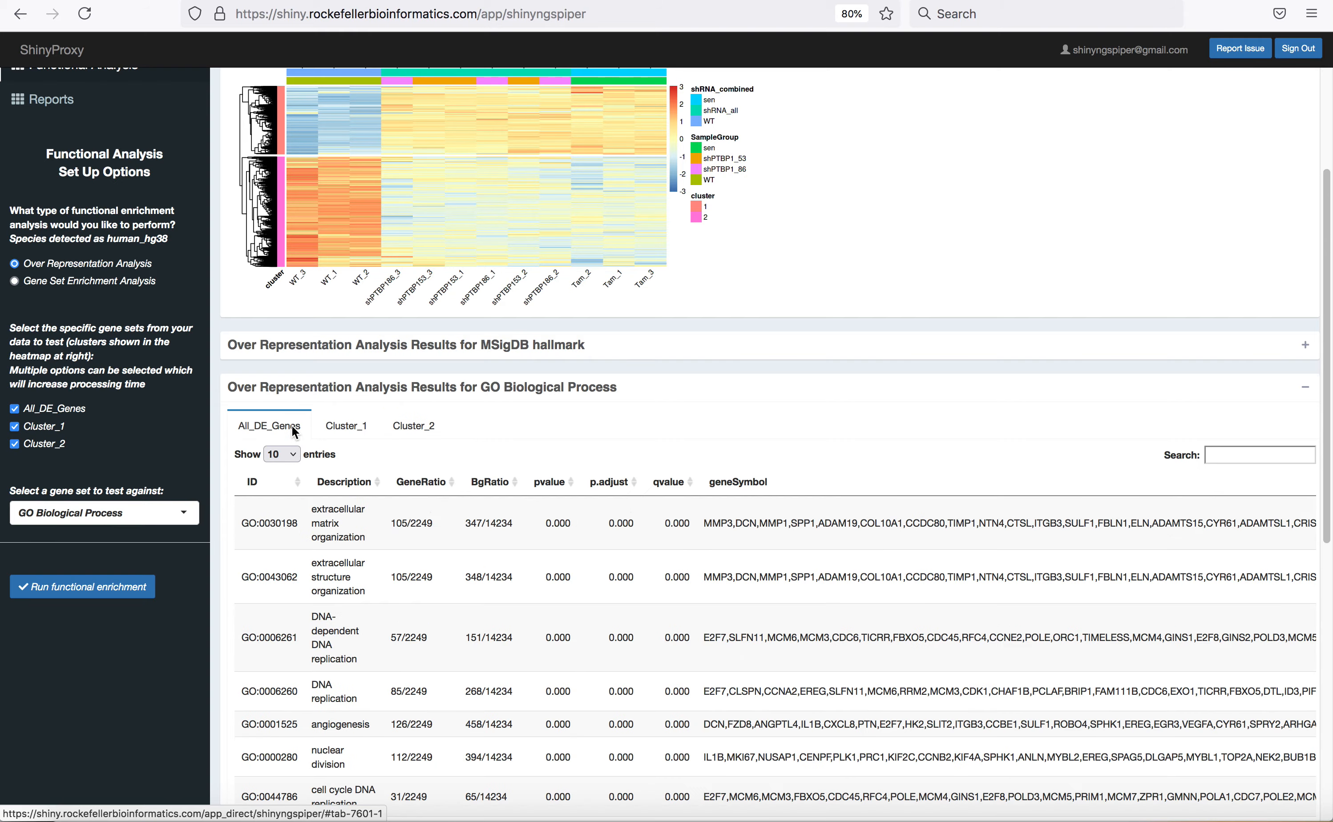
pyautogui.scroll(-10, 415, 501)
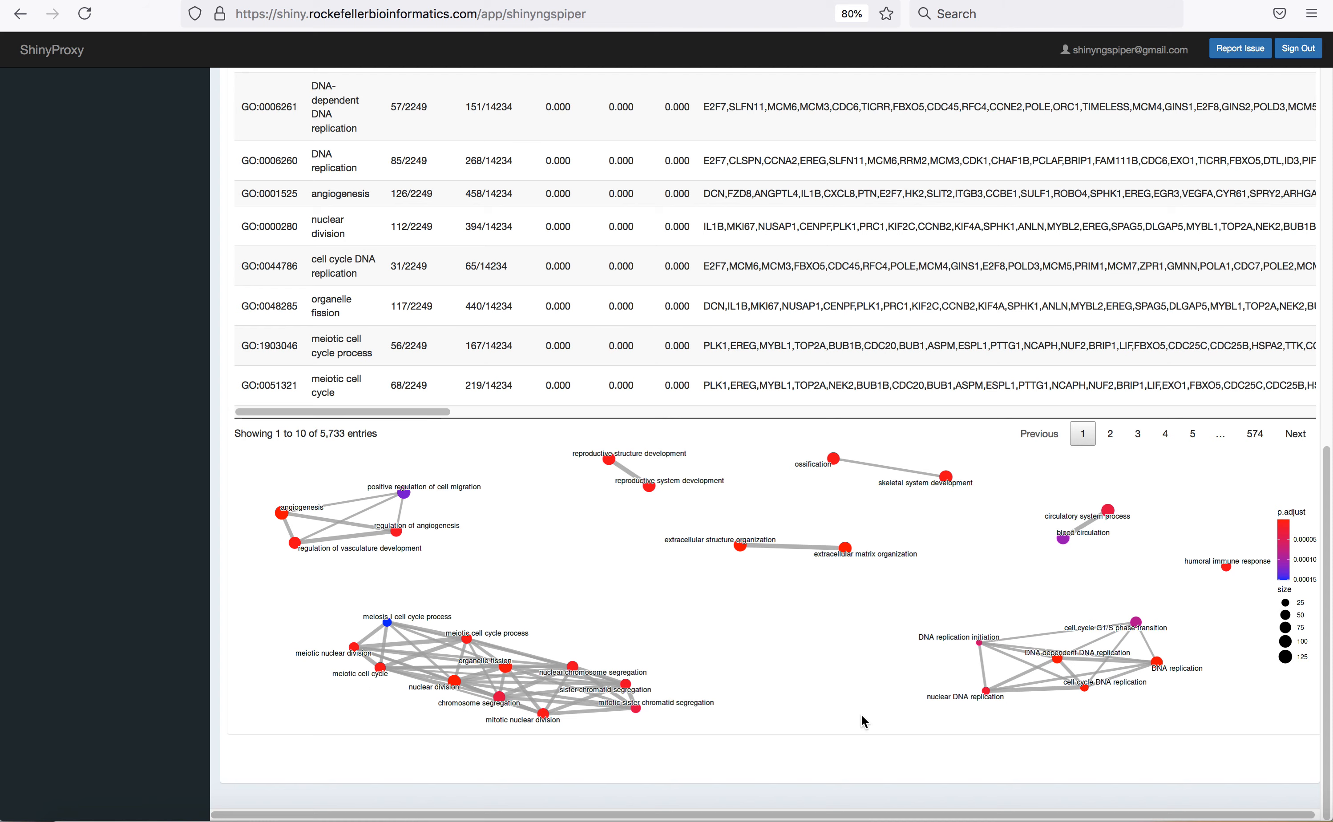
# - Switch the functional analysis type to Gene Set Enrichment Analysis and run it against the MSigDB hallmark gene set
pyautogui.scroll(1, 806, 614)
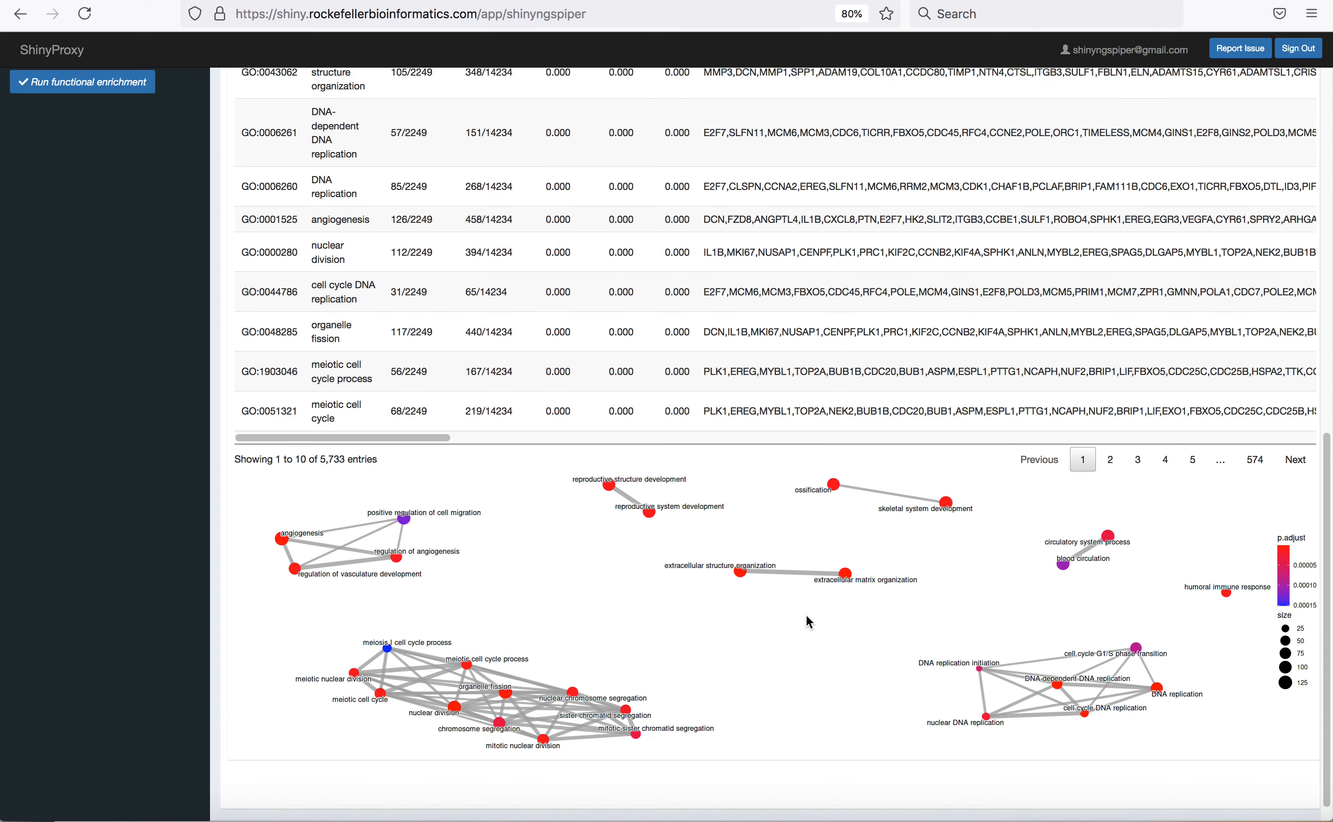
pyautogui.scroll(-1, 667, 589)
pyautogui.scroll(8, 446, 495)
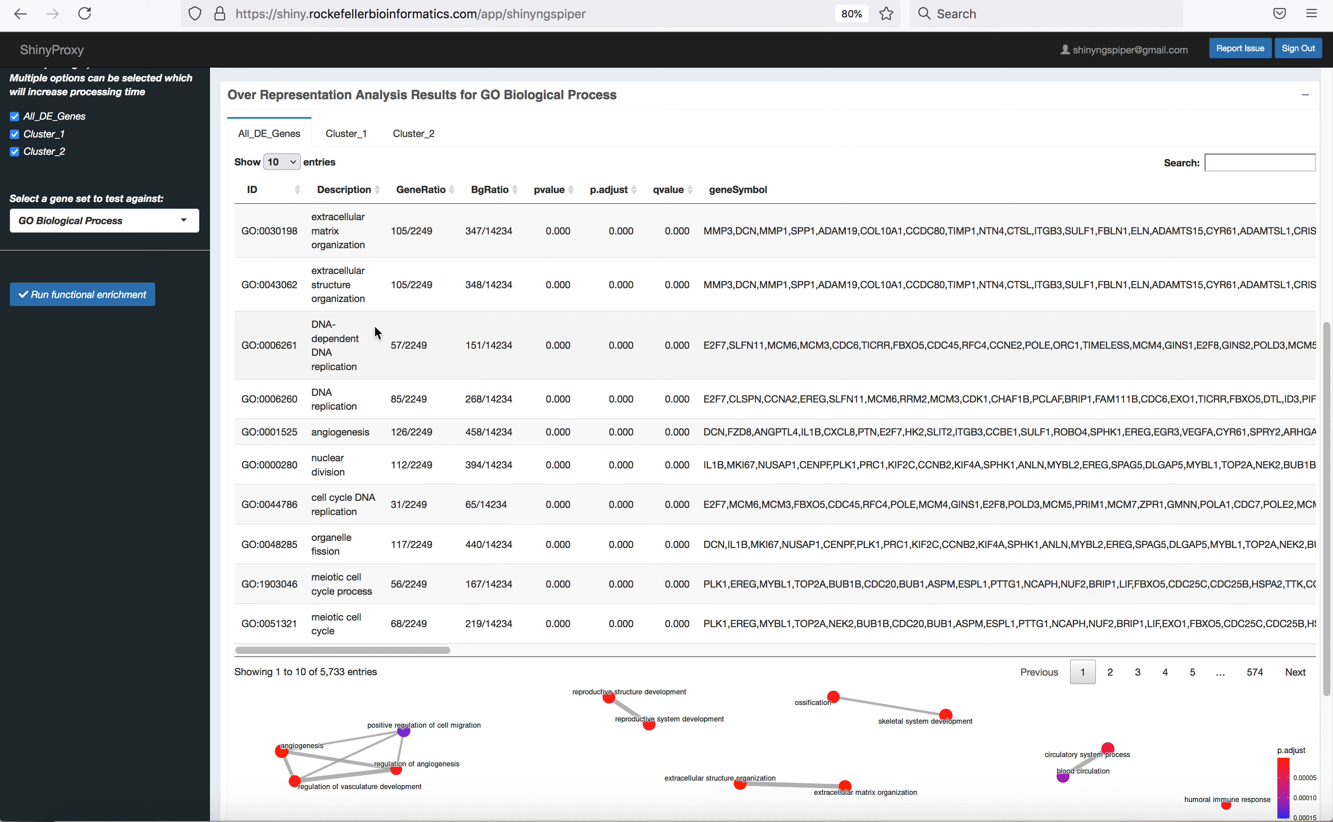
pyautogui.scroll(5, 375, 328)
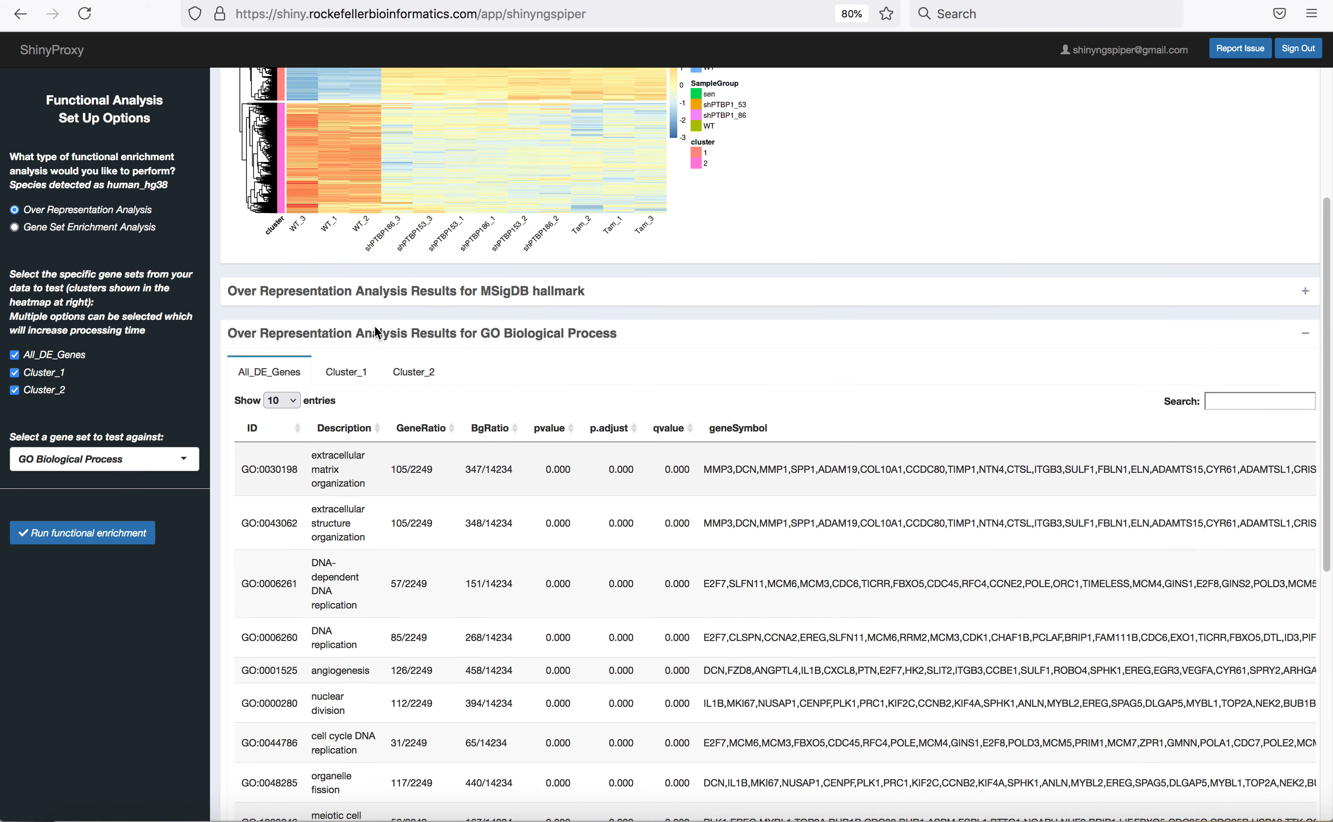
pyautogui.scroll(1, 374, 324)
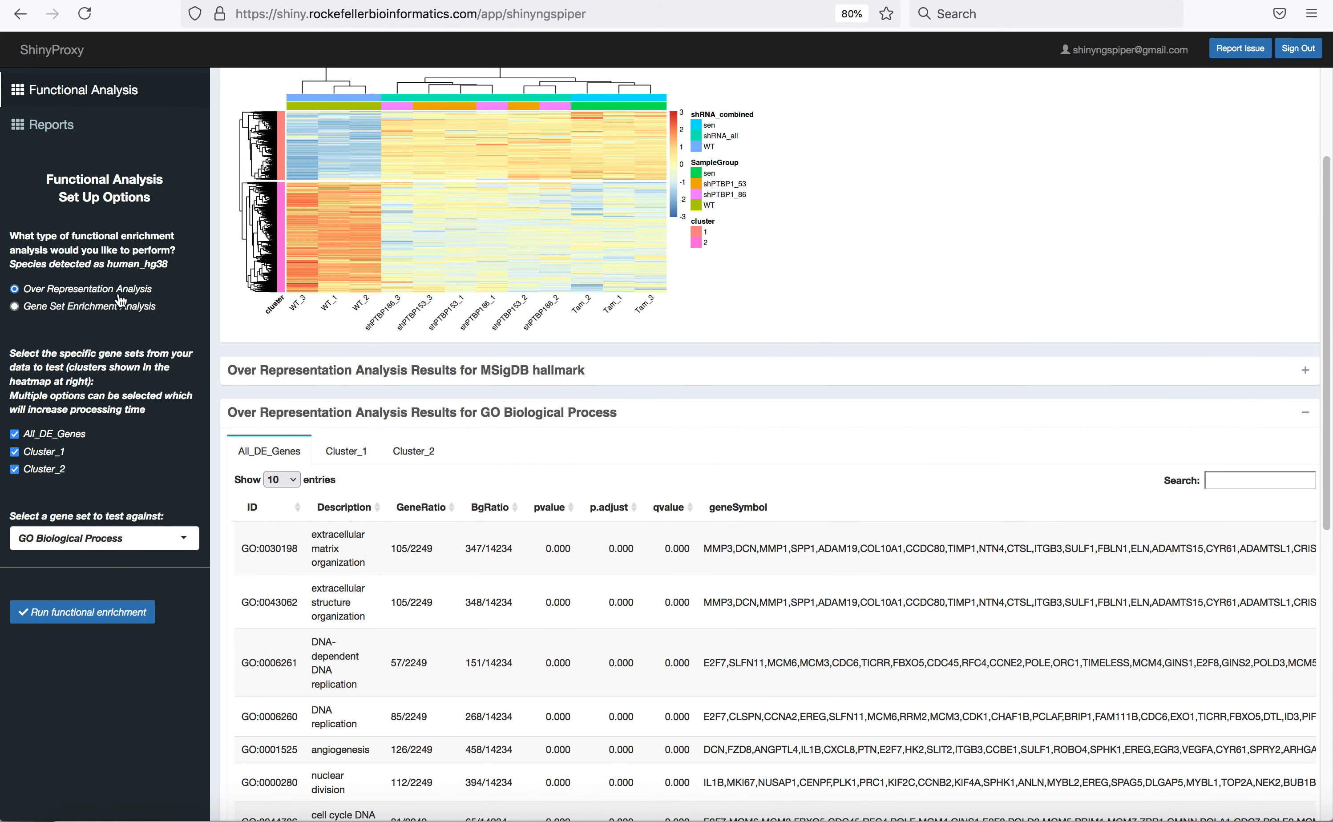
pyautogui.click(86, 311)
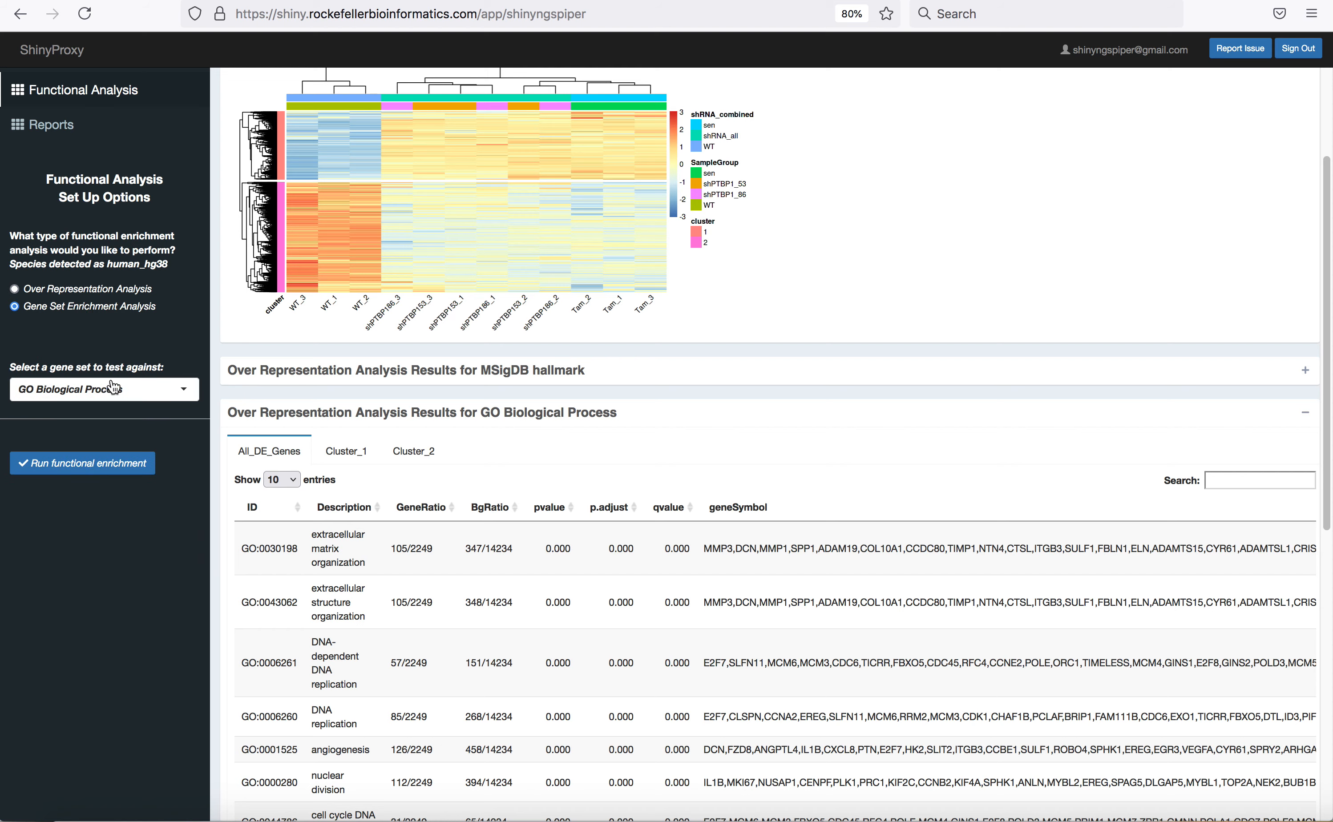
pyautogui.click(114, 387)
pyautogui.scroll(-1, 82, 454)
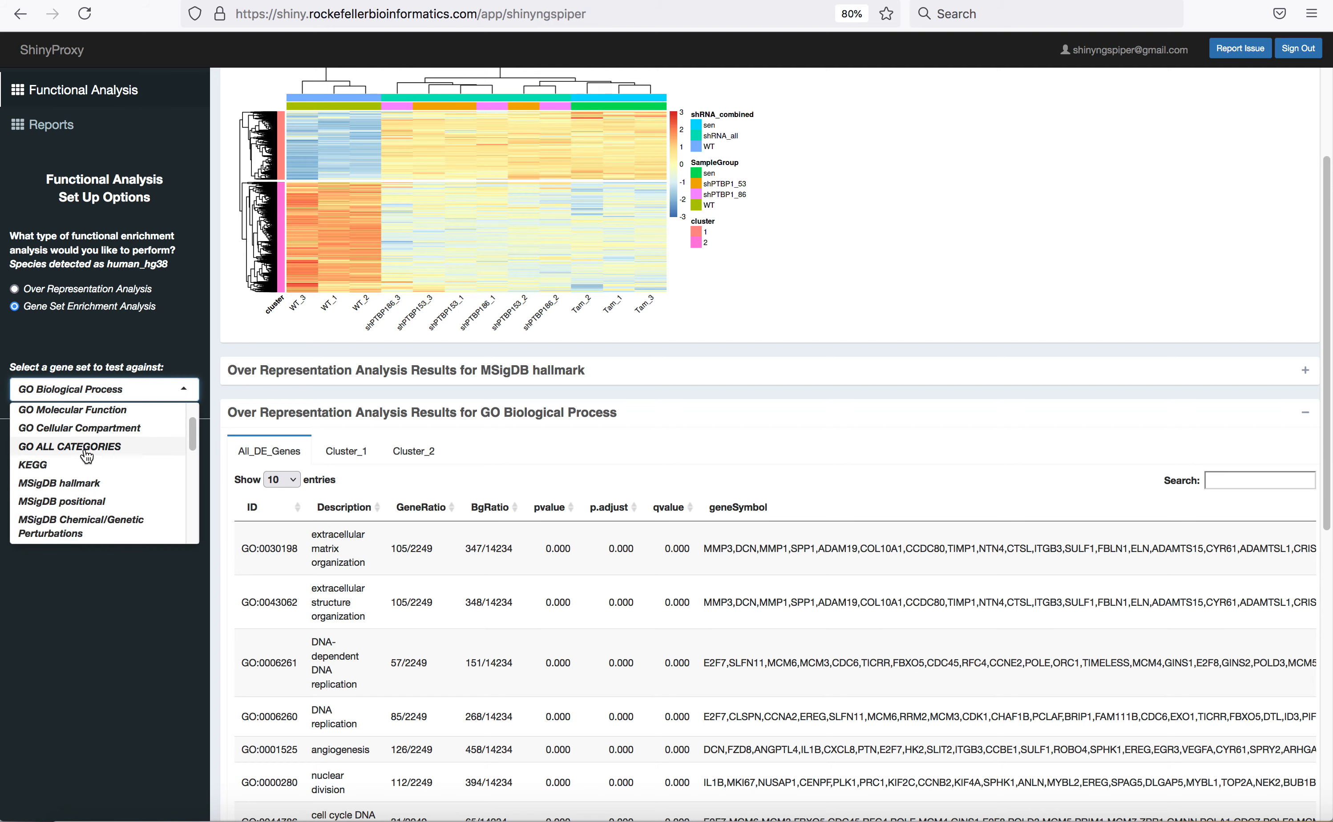
pyautogui.click(79, 484)
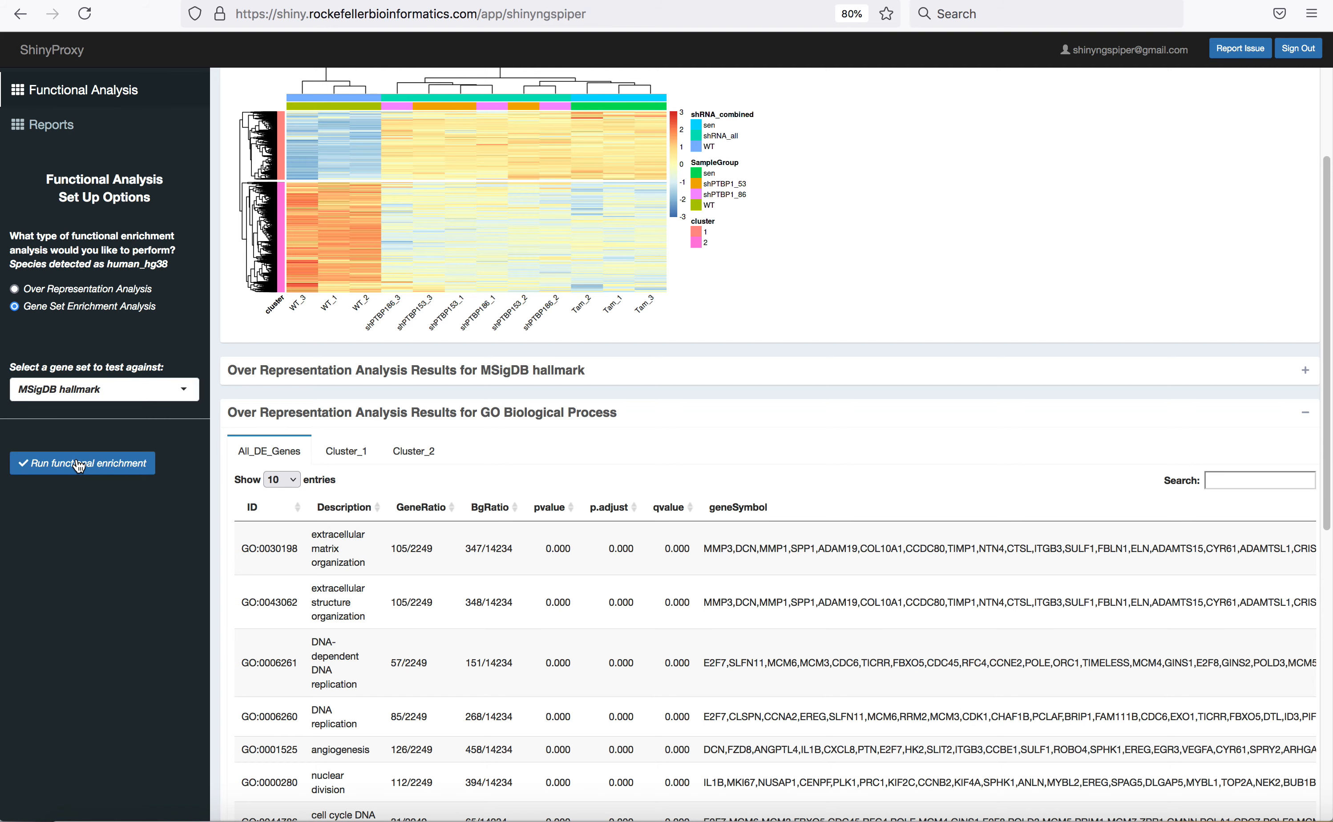
pyautogui.click(78, 465)
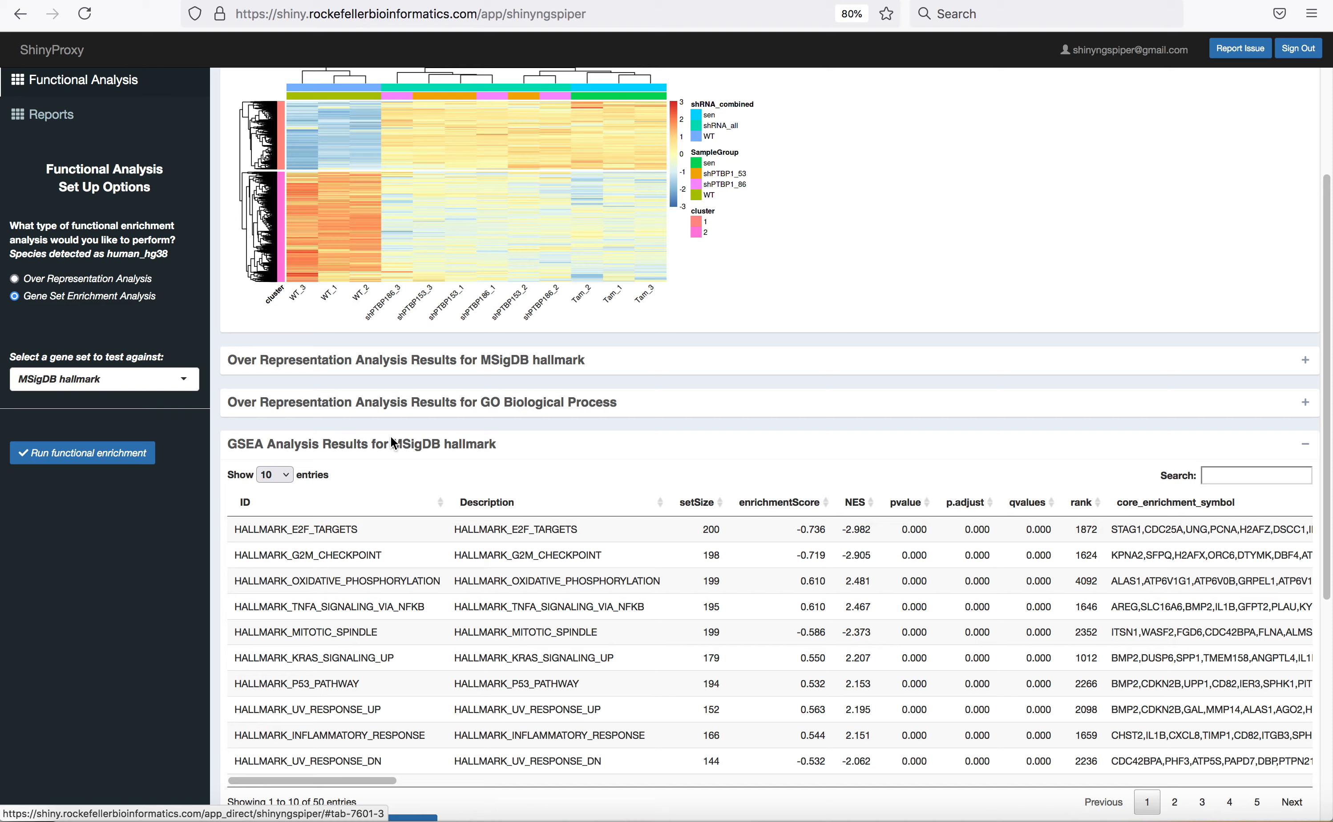
# - Make enrichment plots for HALLMARK_G2M_CHECKPOINT, HALLMARK_E2F_TARGETS and HALLMARK_OXIDATIVE_PHOSPHORYLATION from the GSEA results table
pyautogui.scroll(-2, 390, 436)
pyautogui.scroll(-1, 390, 437)
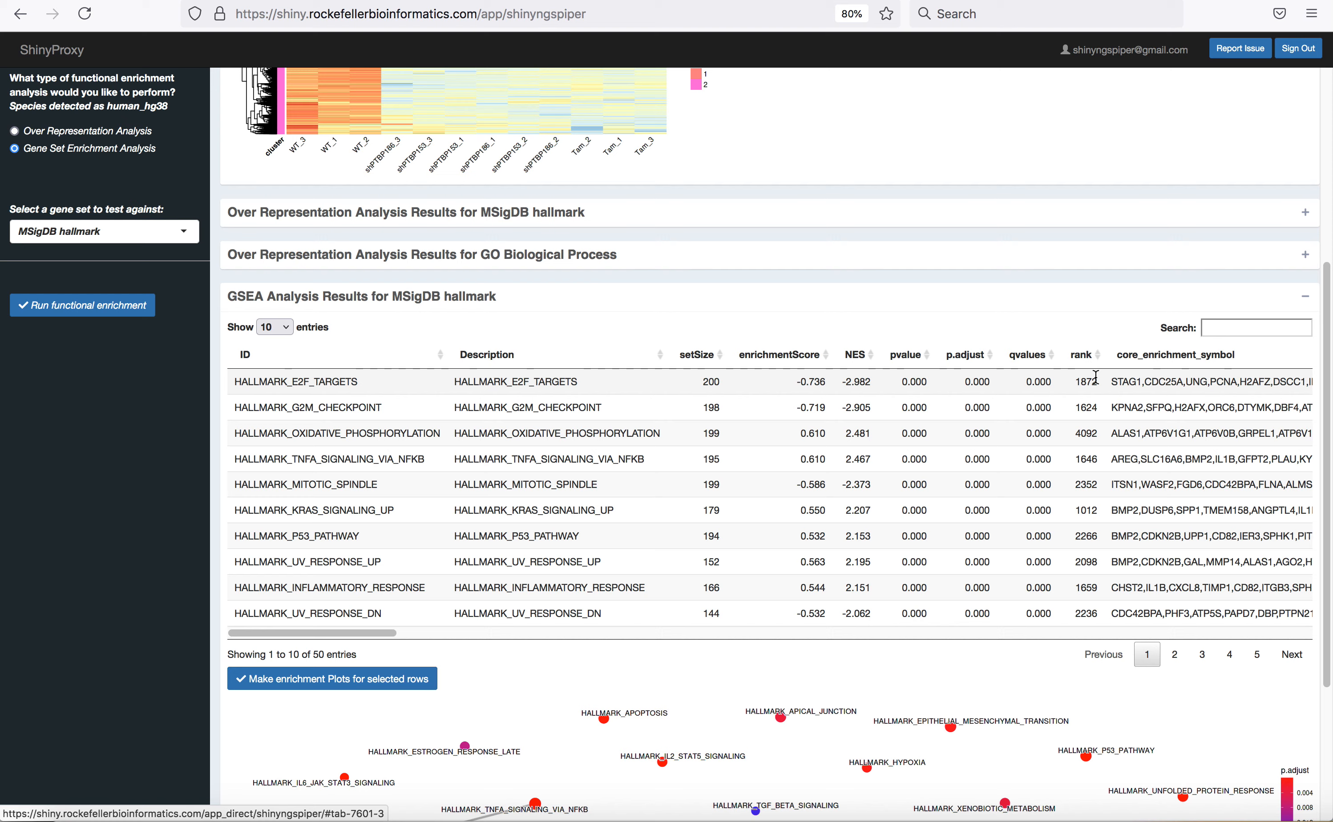
pyautogui.scroll(-3, 1095, 377)
pyautogui.scroll(-2, 1095, 378)
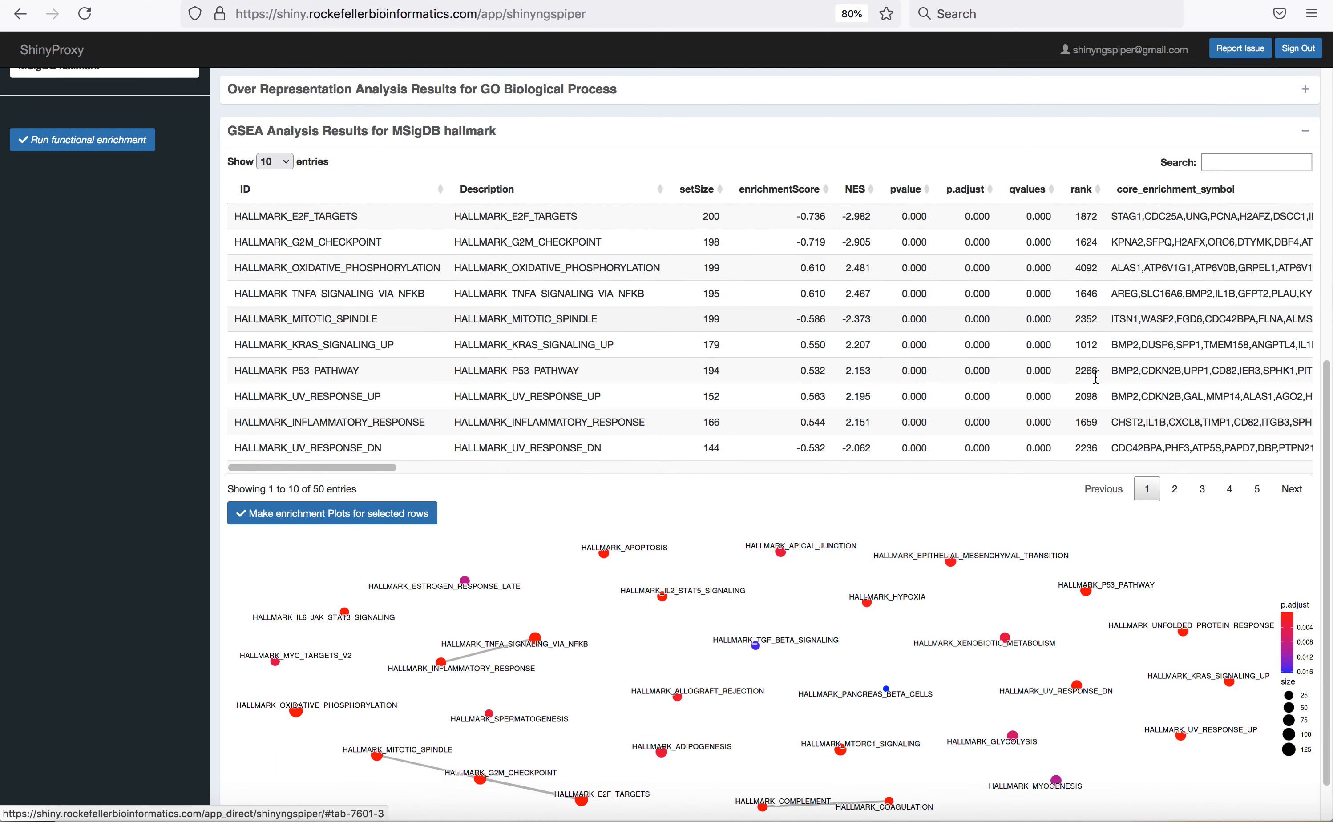
pyautogui.scroll(2, 1099, 381)
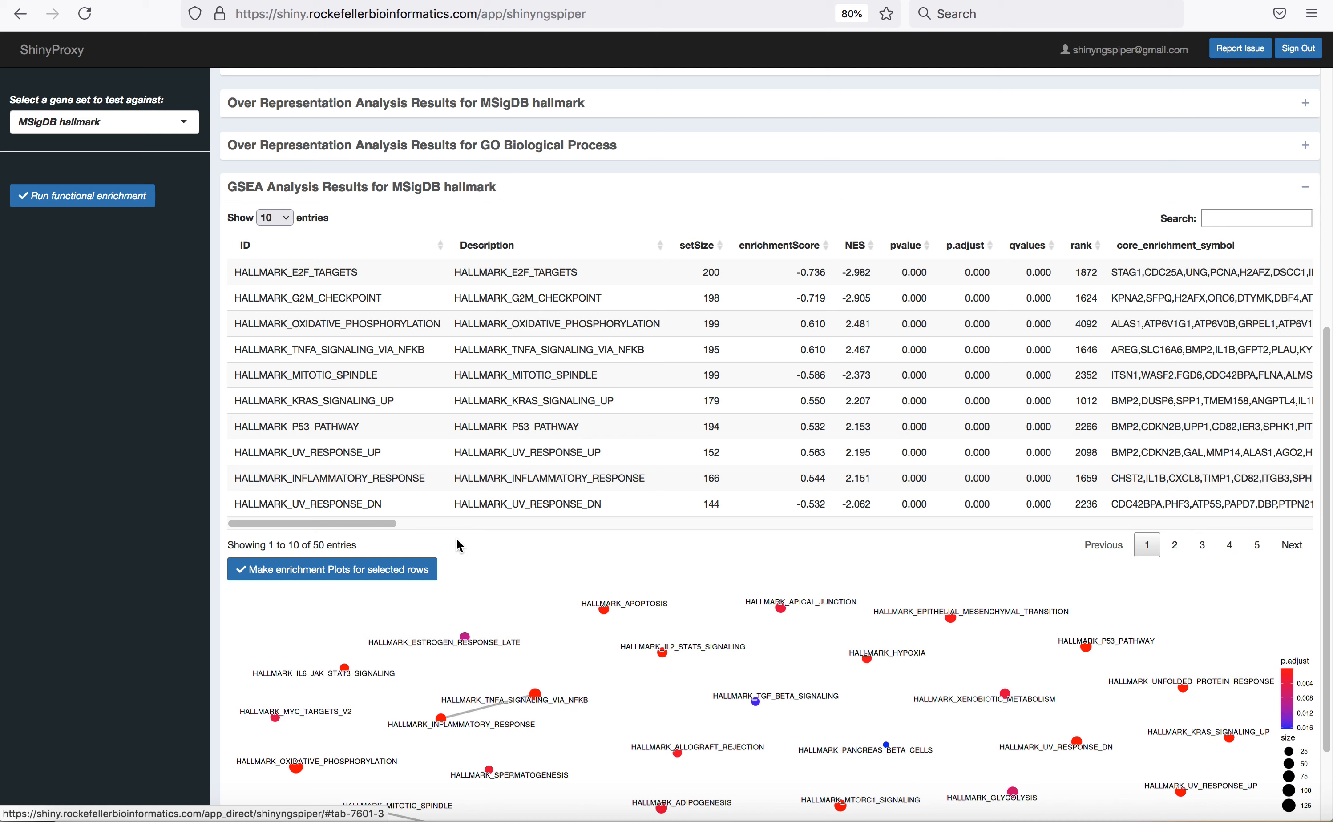
pyautogui.click(338, 295)
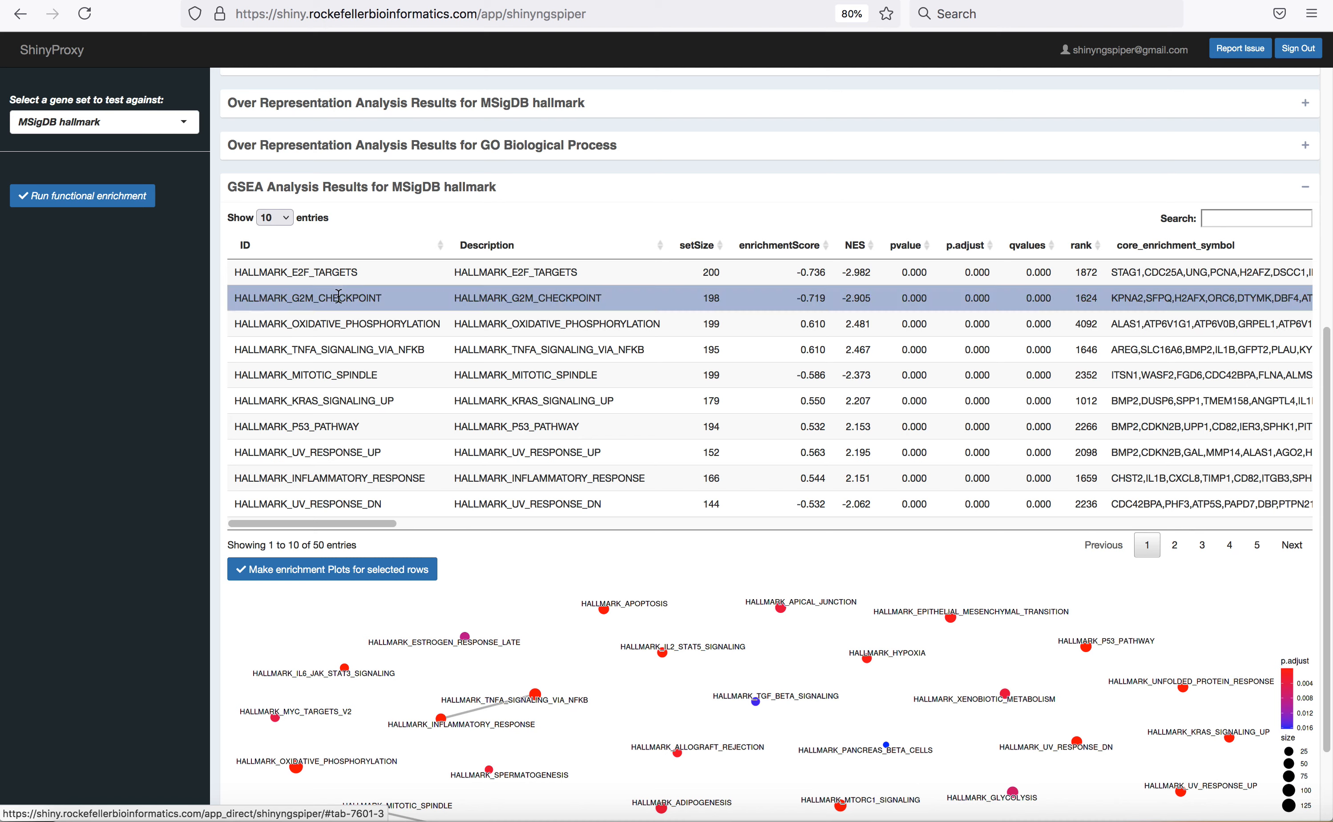
pyautogui.click(337, 273)
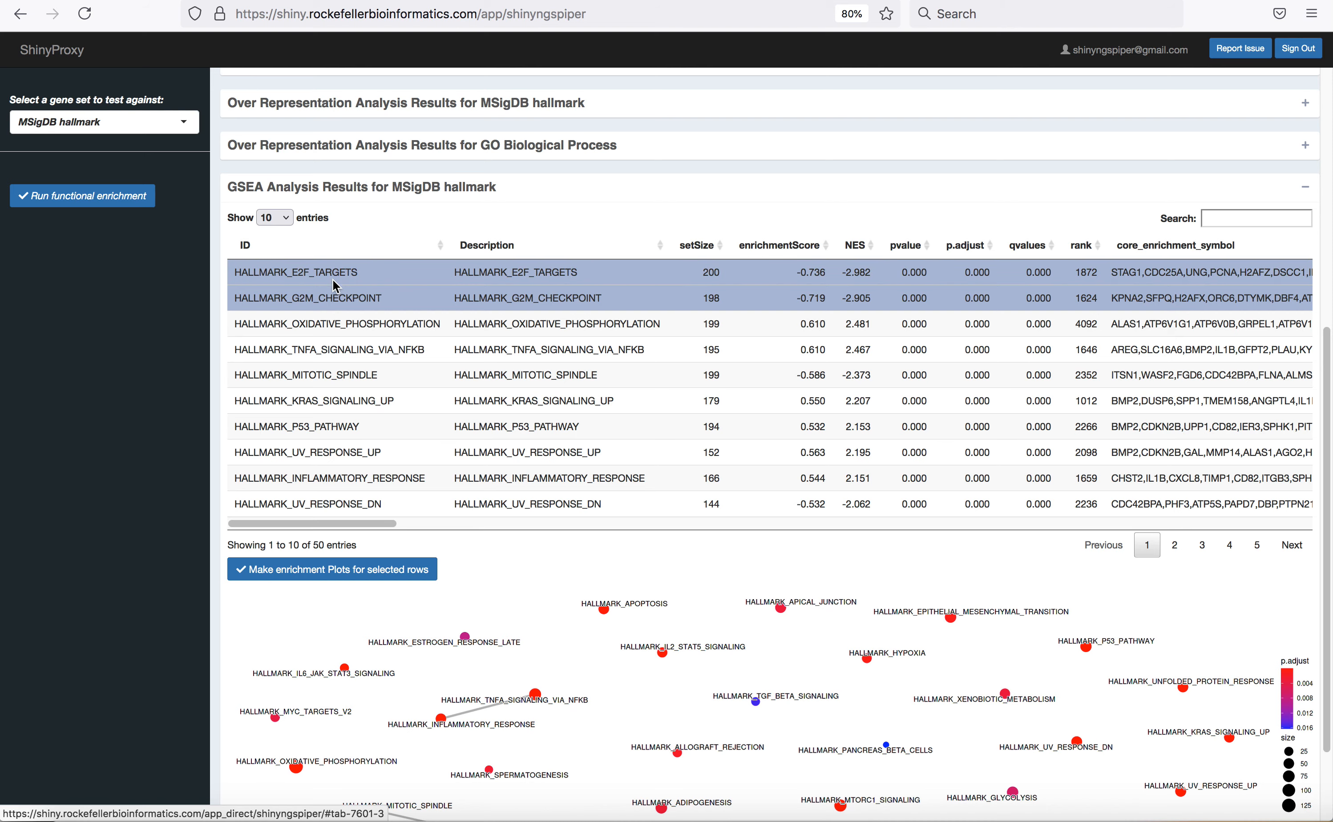
pyautogui.click(337, 323)
pyautogui.click(364, 575)
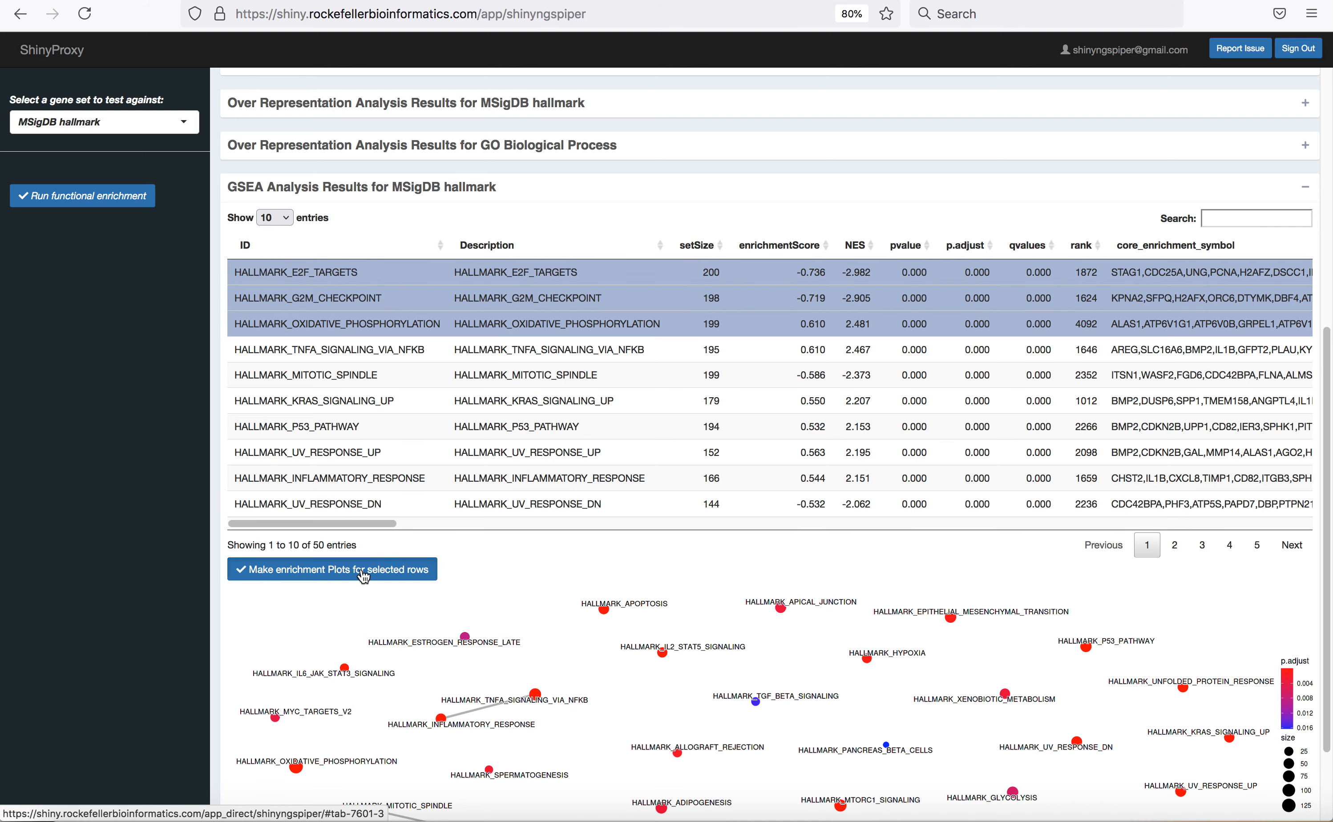
# - Examine the enrichment plots of the selected hallmark gene sets and their tables of sen over WT expression changes
pyautogui.scroll(-5, 359, 580)
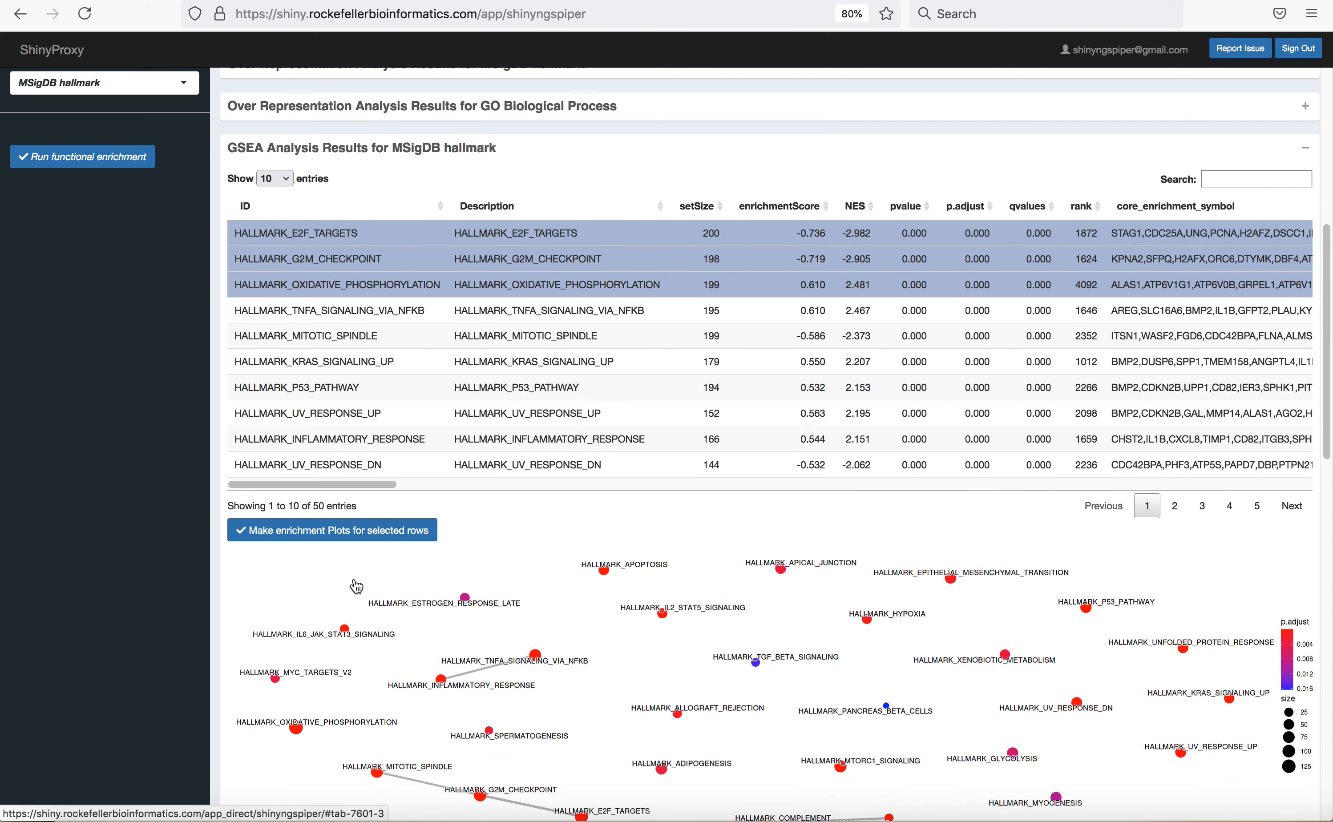
pyautogui.scroll(-2, 355, 580)
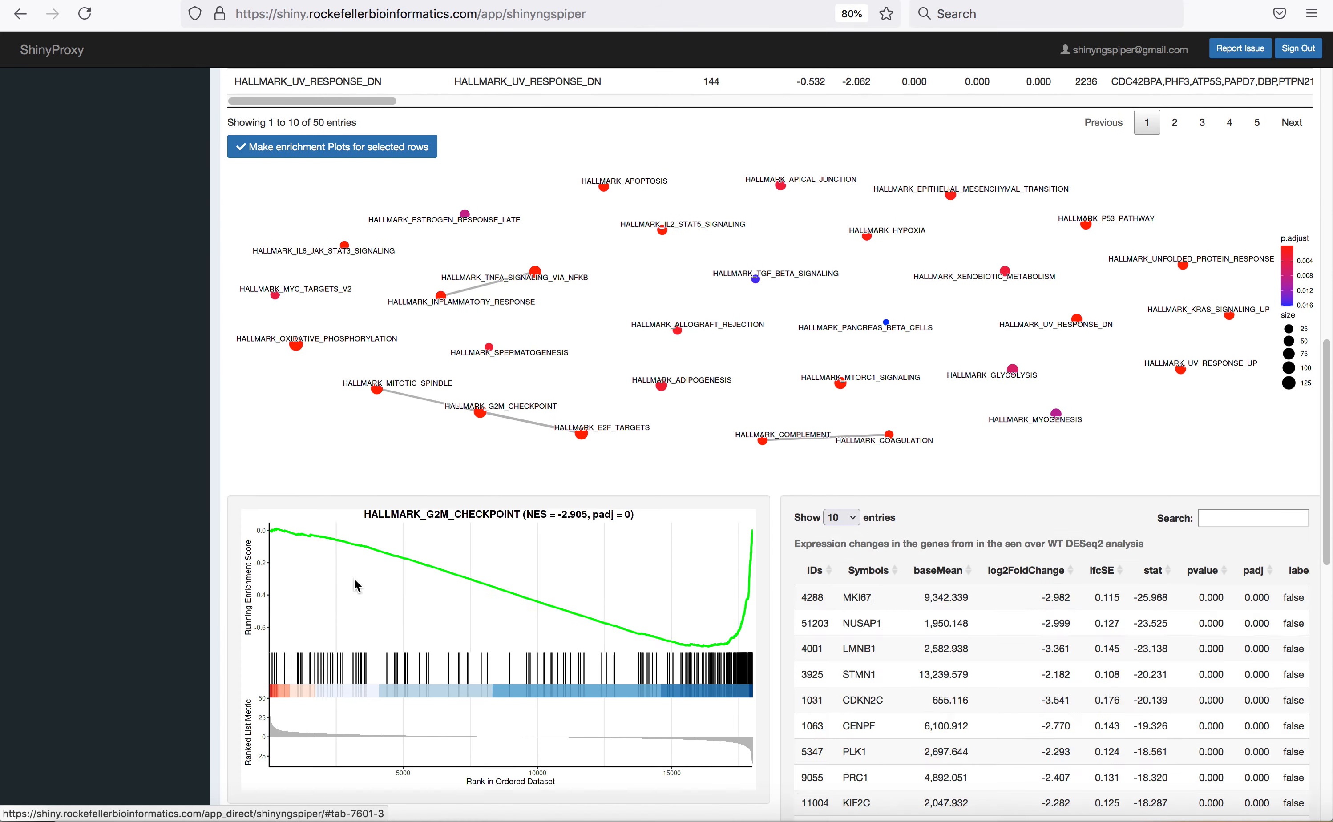
pyautogui.scroll(-2, 355, 580)
pyautogui.scroll(-2, 356, 586)
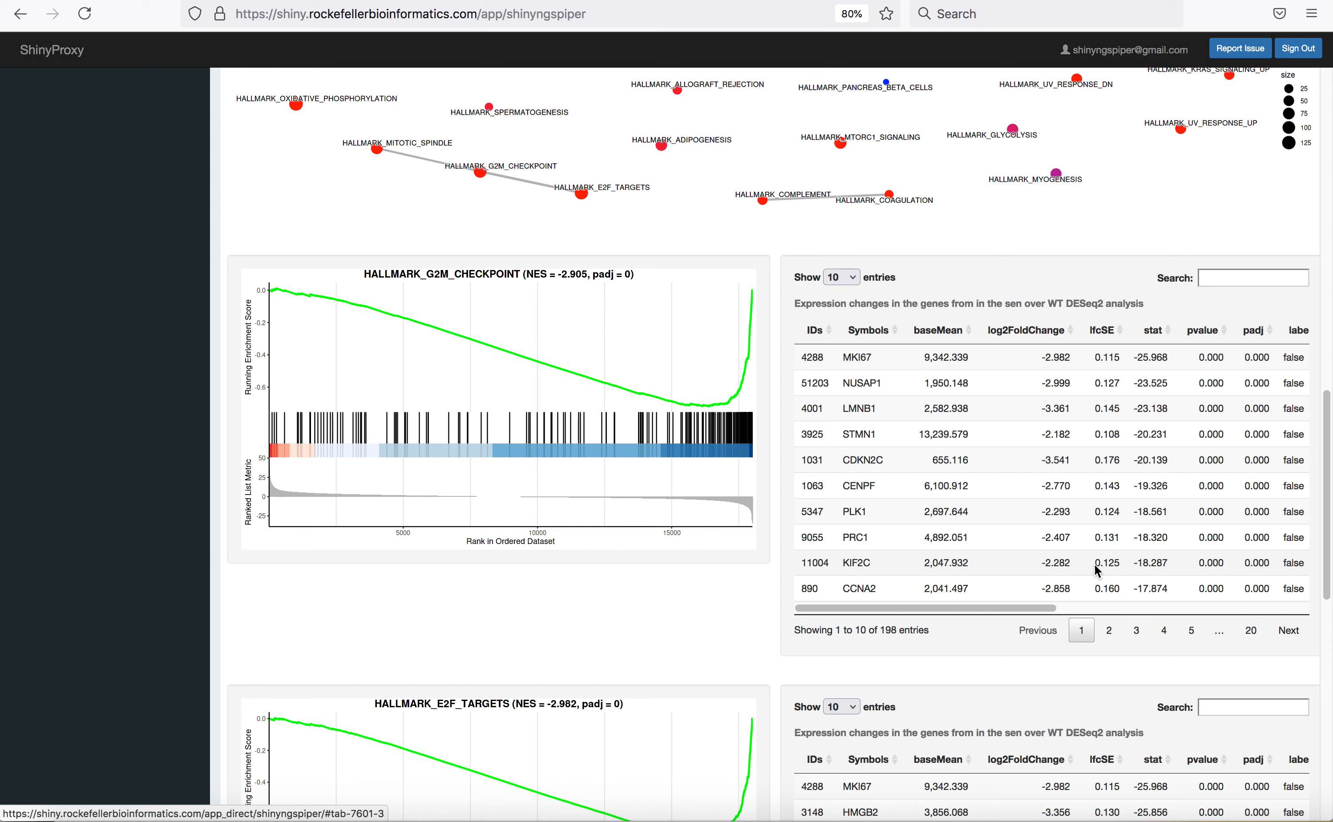
pyautogui.scroll(-3, 708, 569)
pyautogui.scroll(-8, 708, 565)
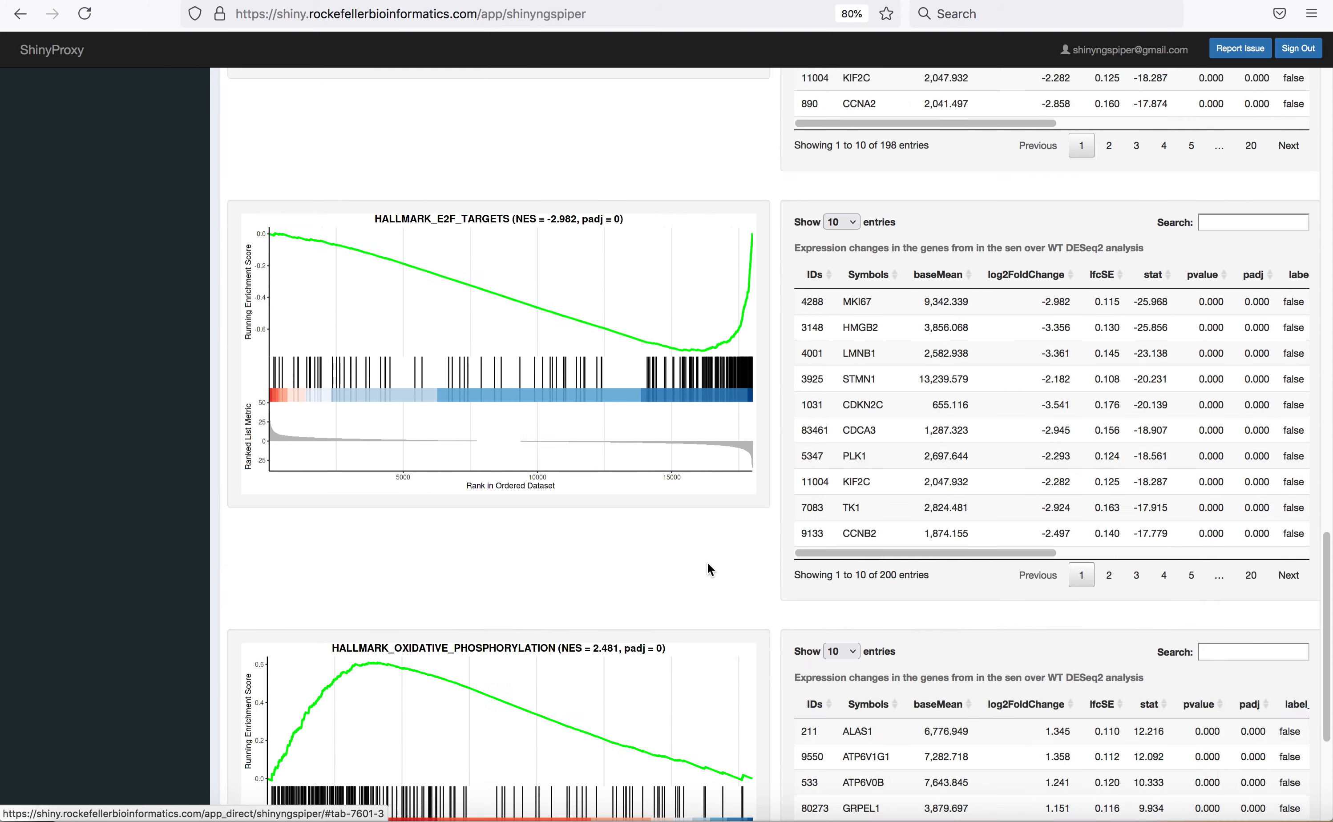
pyautogui.scroll(9, 707, 565)
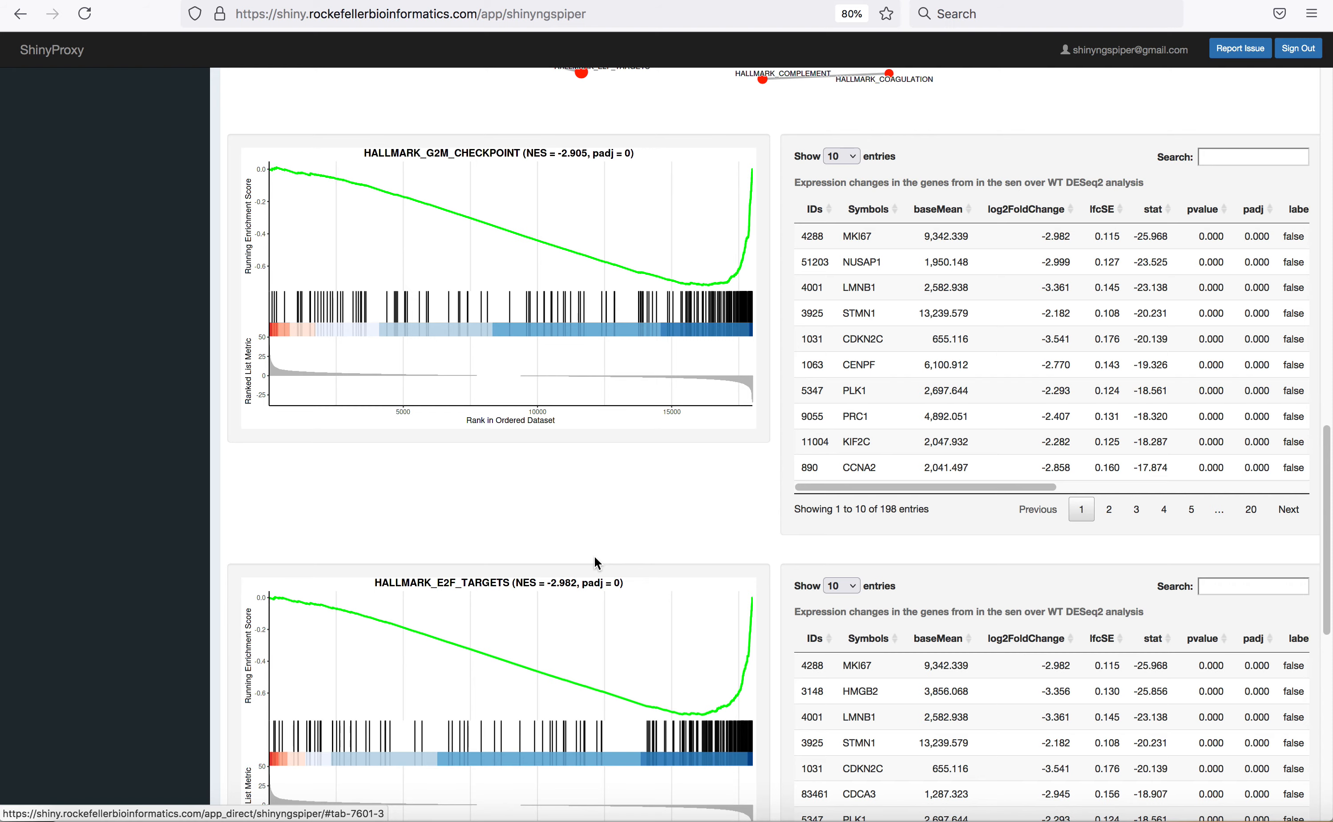
# - Go to the Reports section and show the saved report wt_vs_sen_20210609_12.36.09.html
pyautogui.scroll(20, 594, 555)
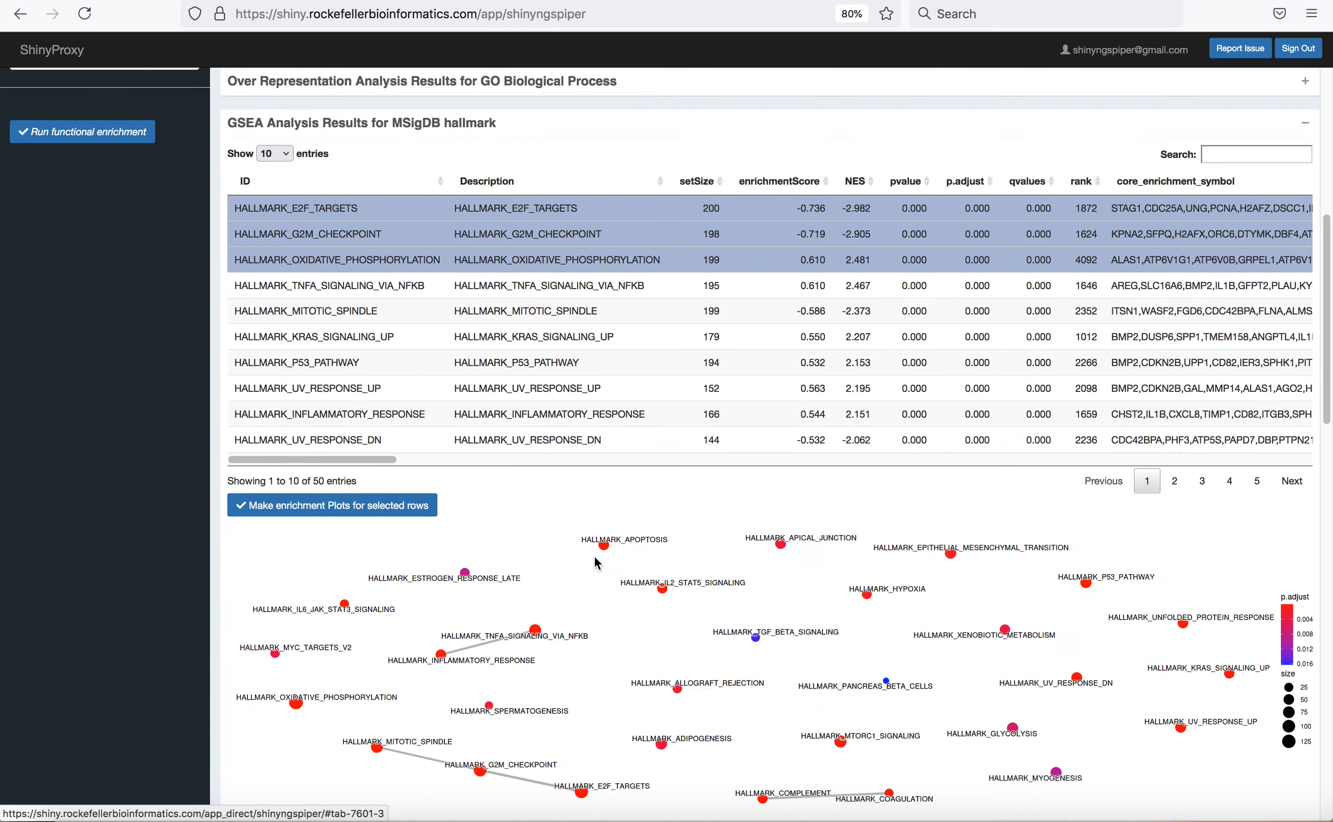
pyautogui.scroll(2, 593, 555)
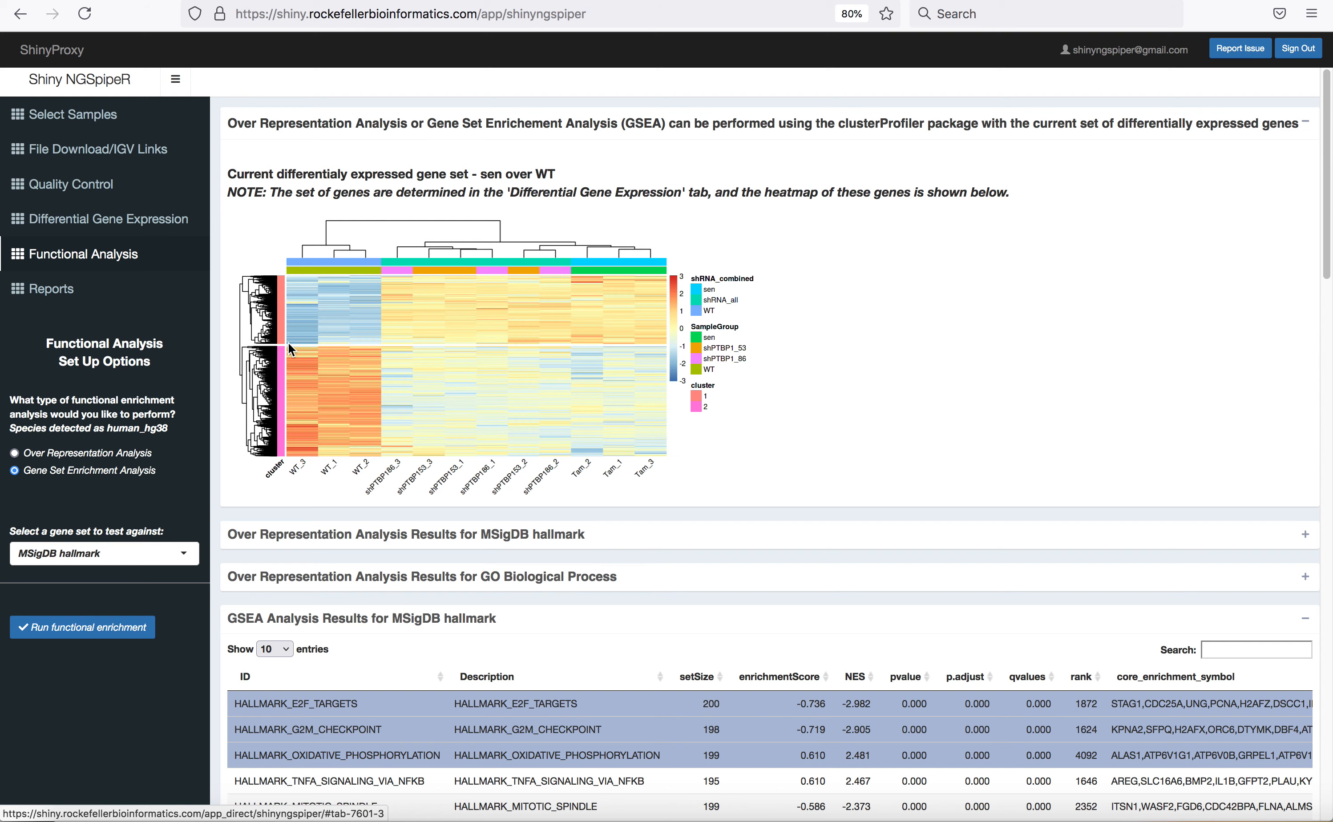
pyautogui.click(78, 292)
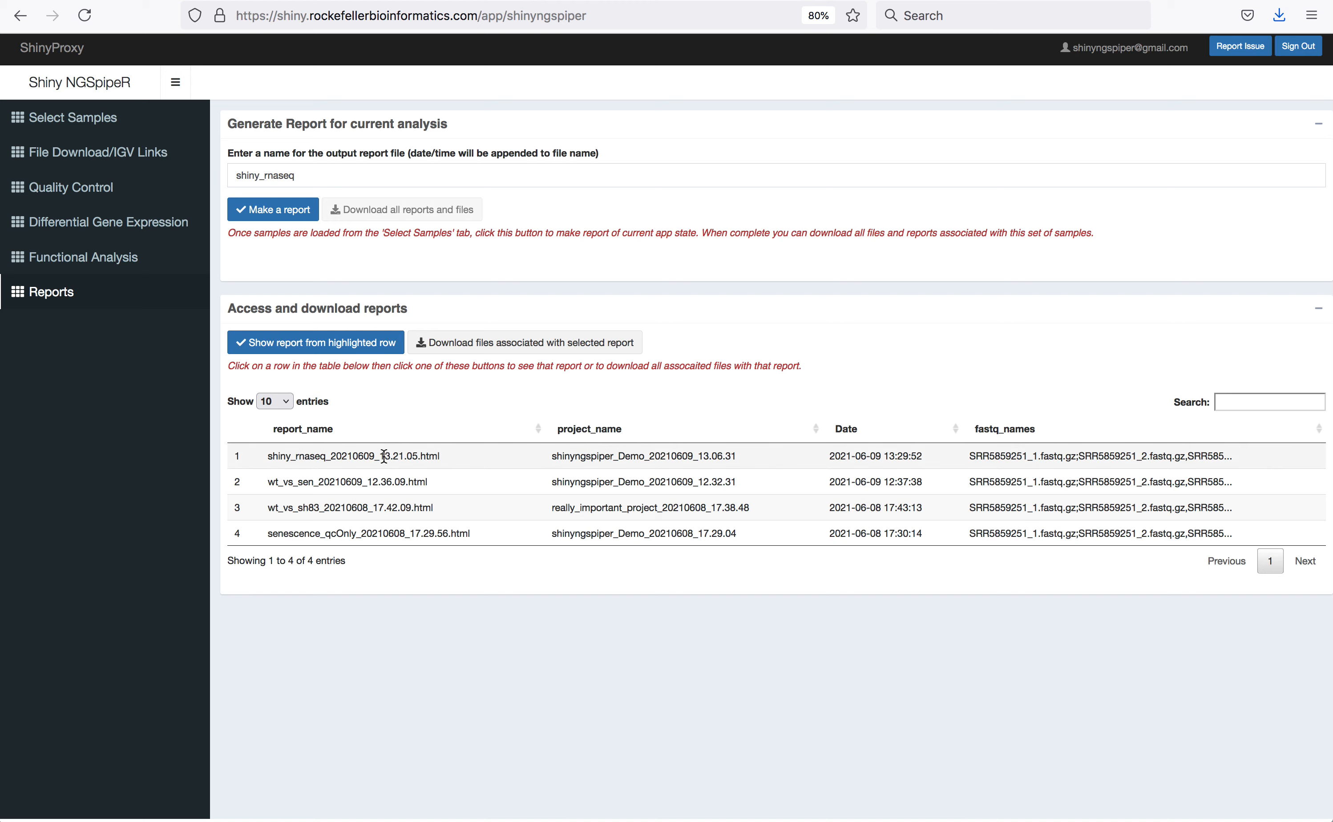
pyautogui.click(387, 479)
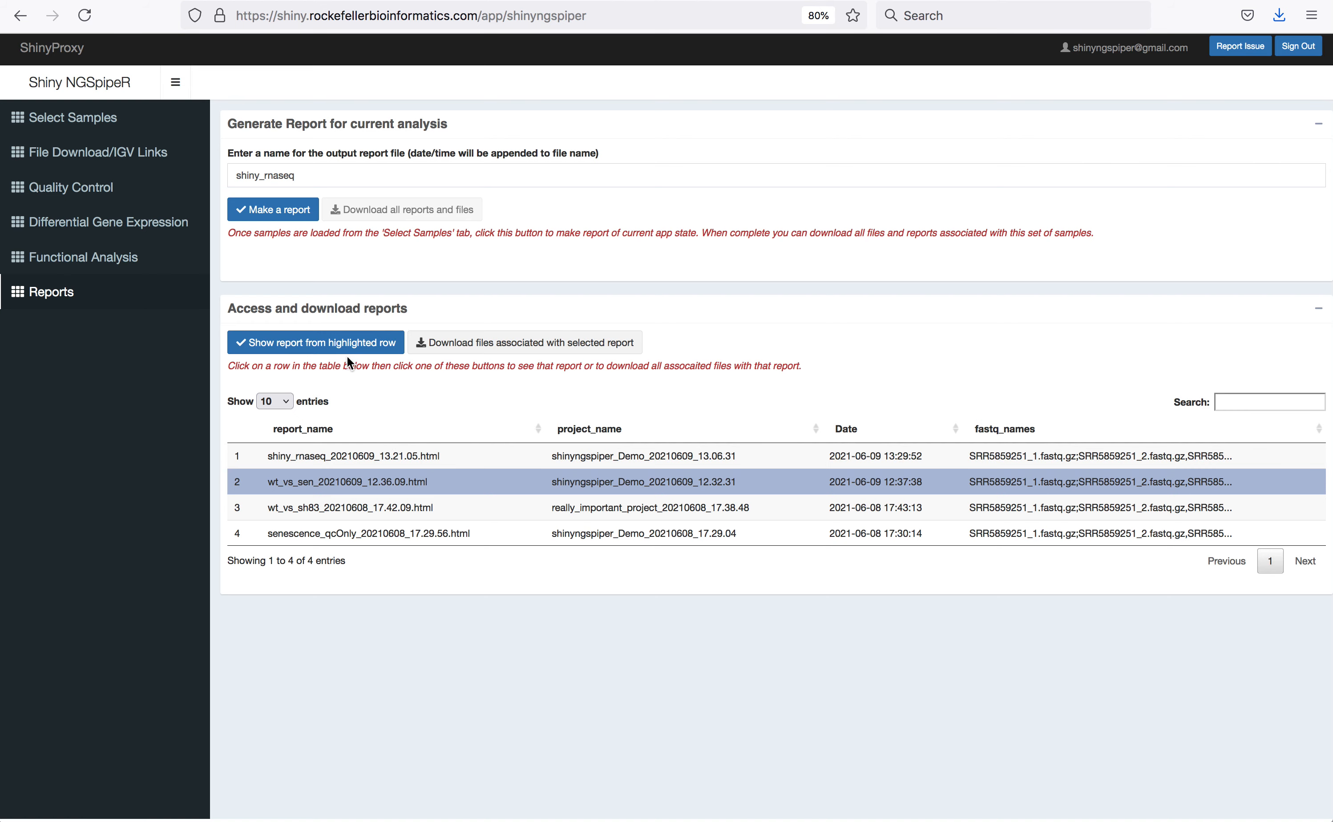
pyautogui.click(336, 349)
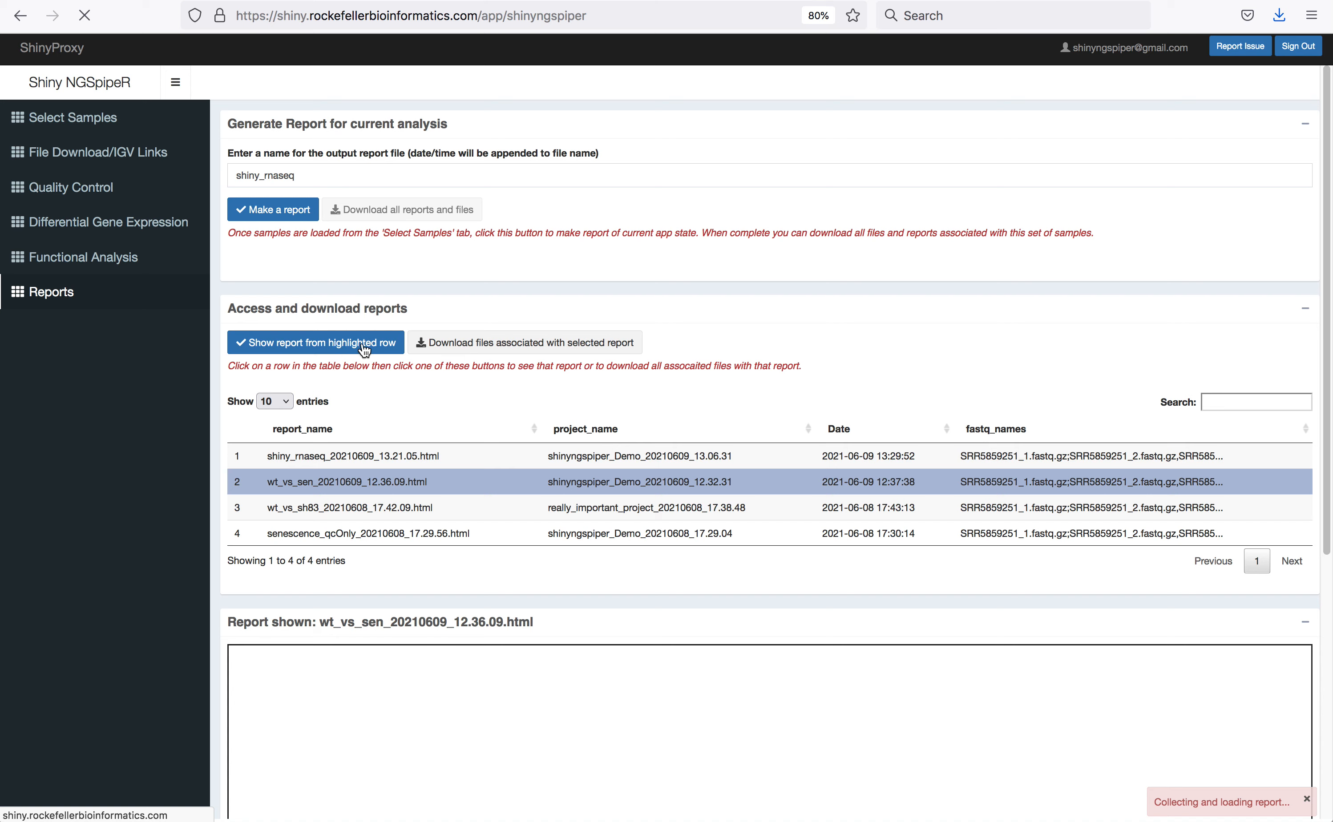
pyautogui.click(519, 345)
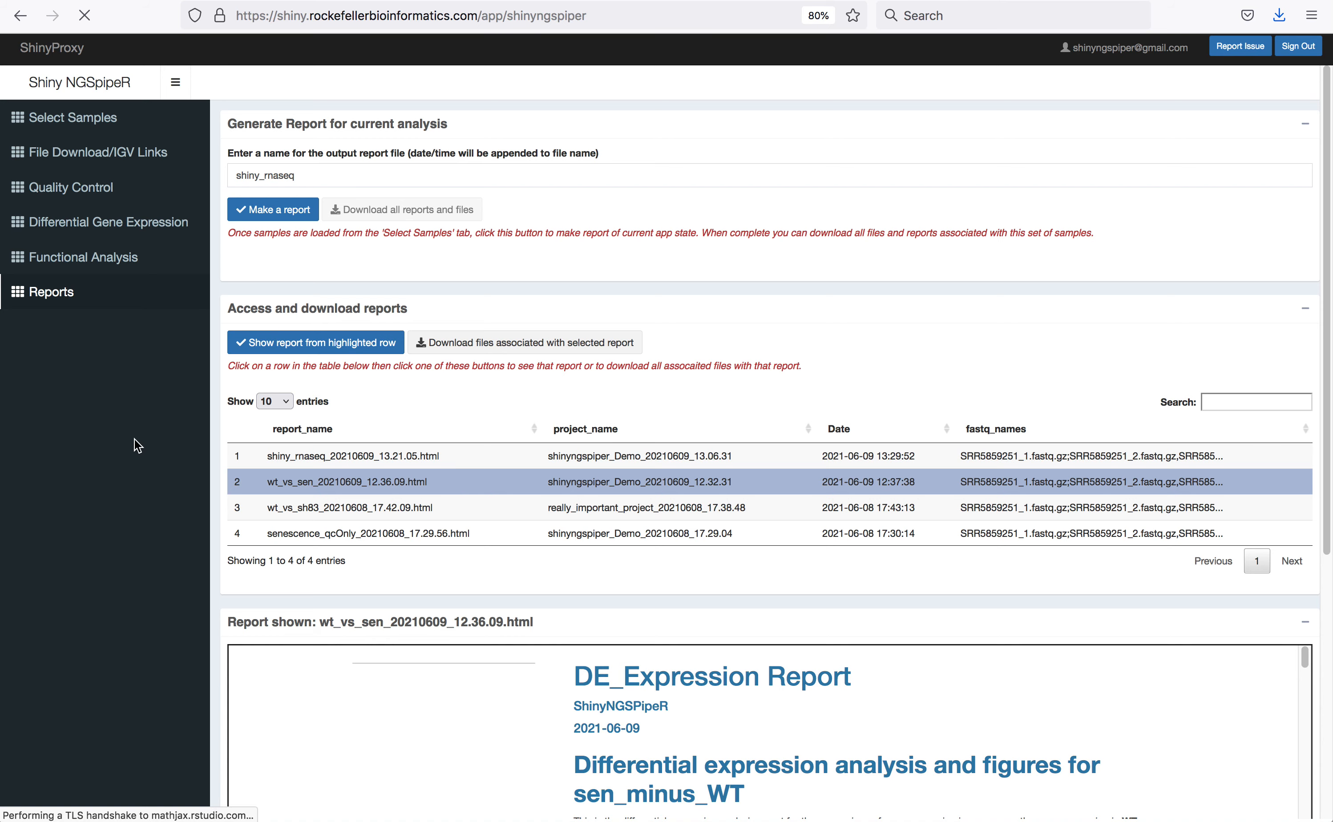
# - Examine the report's input files, sample heatmap, PCA plot and differential expression summary for sen_minus_WT
pyautogui.scroll(-5, 178, 621)
pyautogui.scroll(-3, 177, 621)
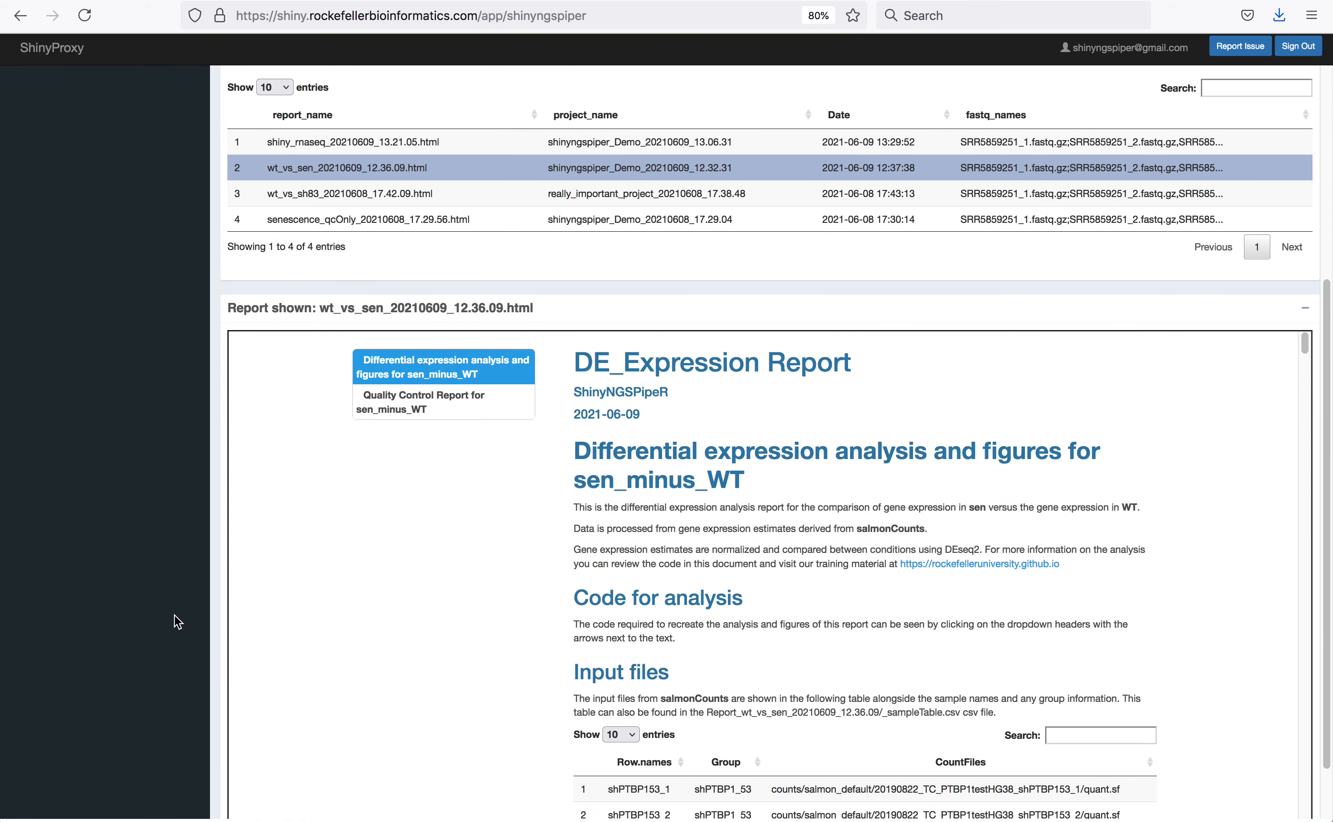
pyautogui.scroll(-3, 587, 555)
pyautogui.scroll(-15, 587, 550)
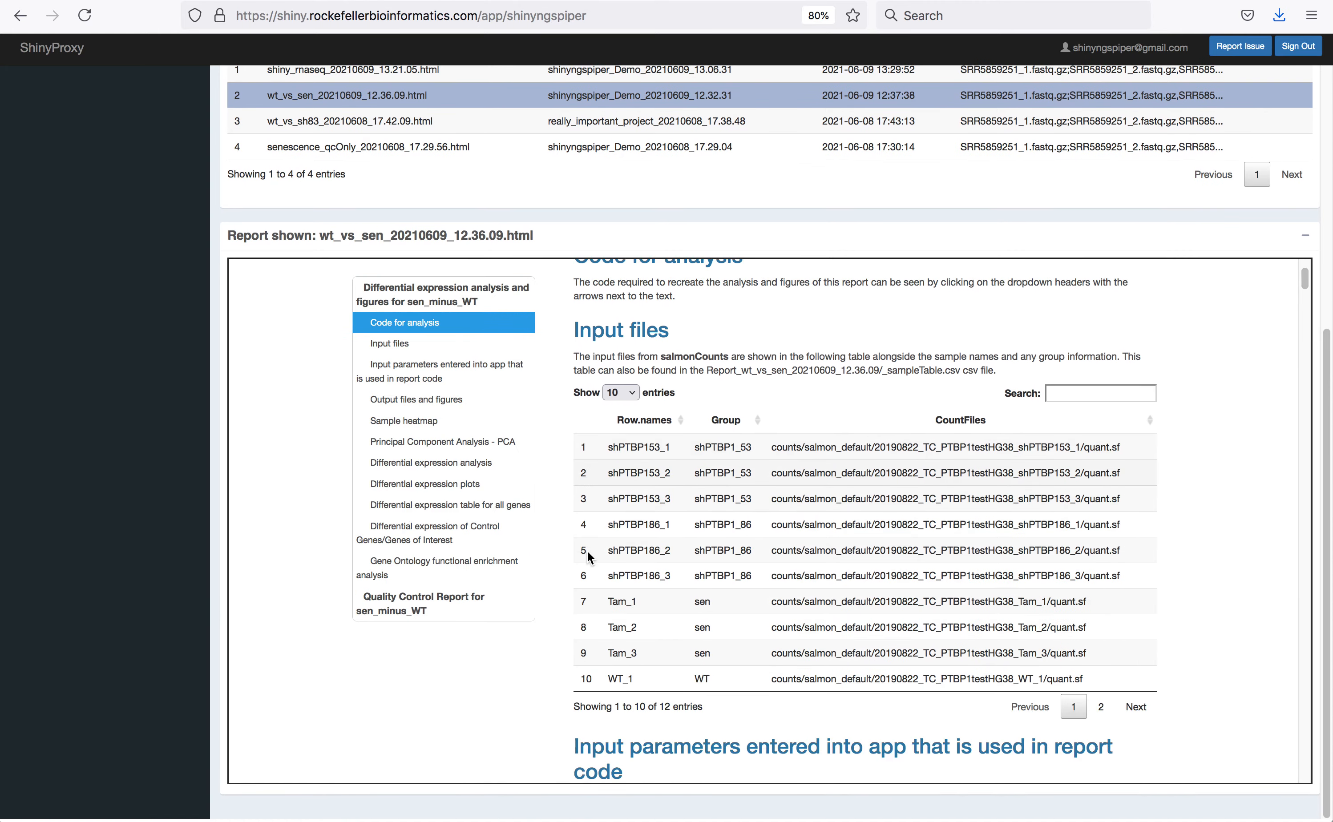
pyautogui.scroll(-15, 586, 550)
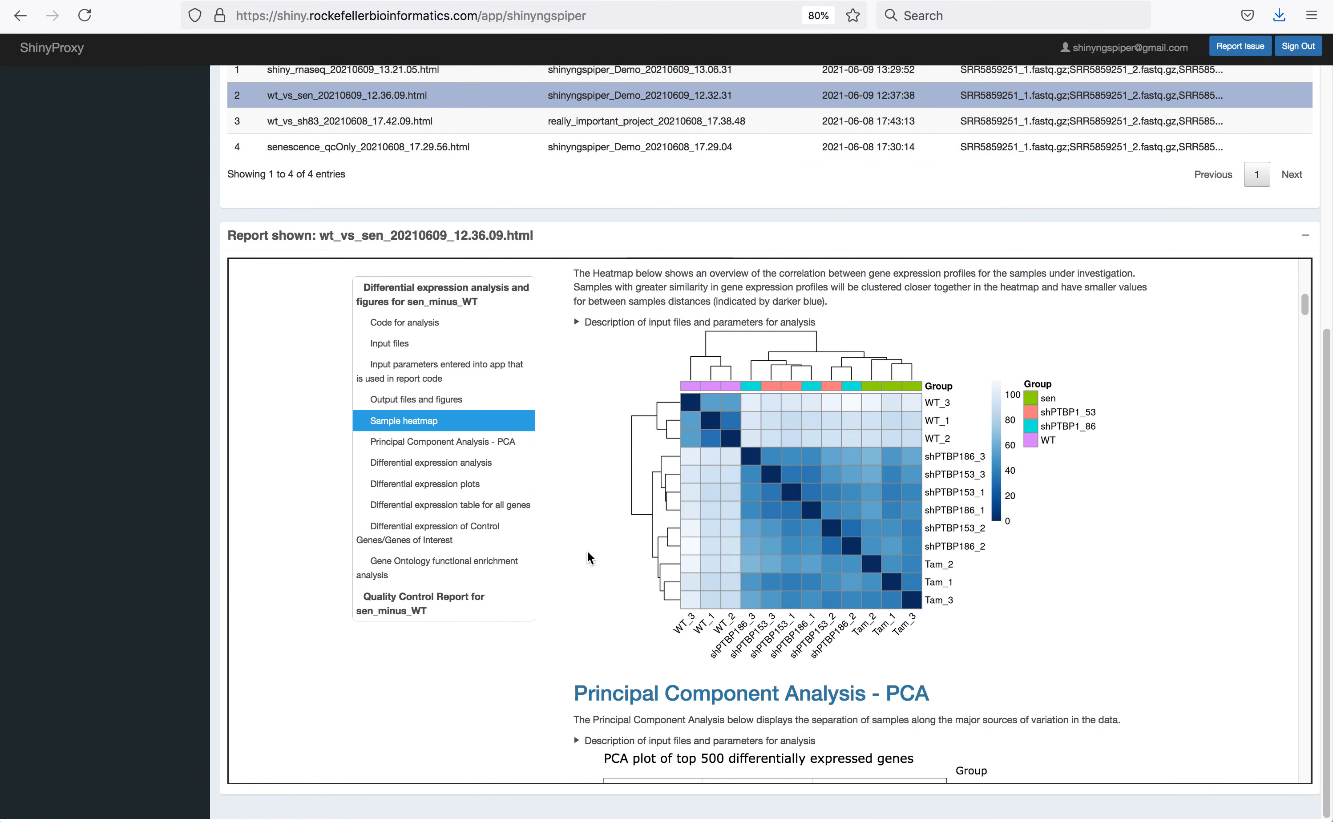
pyautogui.scroll(-12, 585, 550)
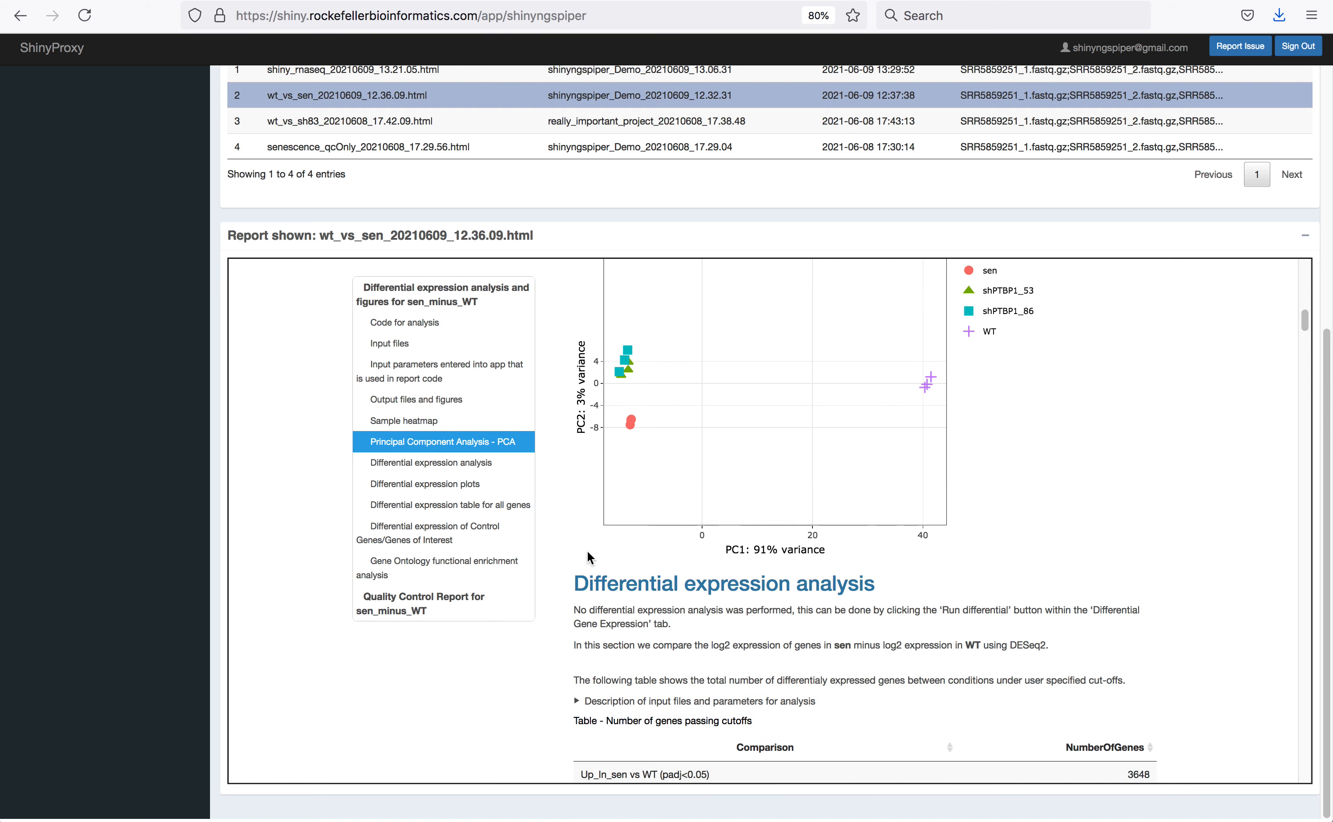
pyautogui.scroll(-5, 588, 551)
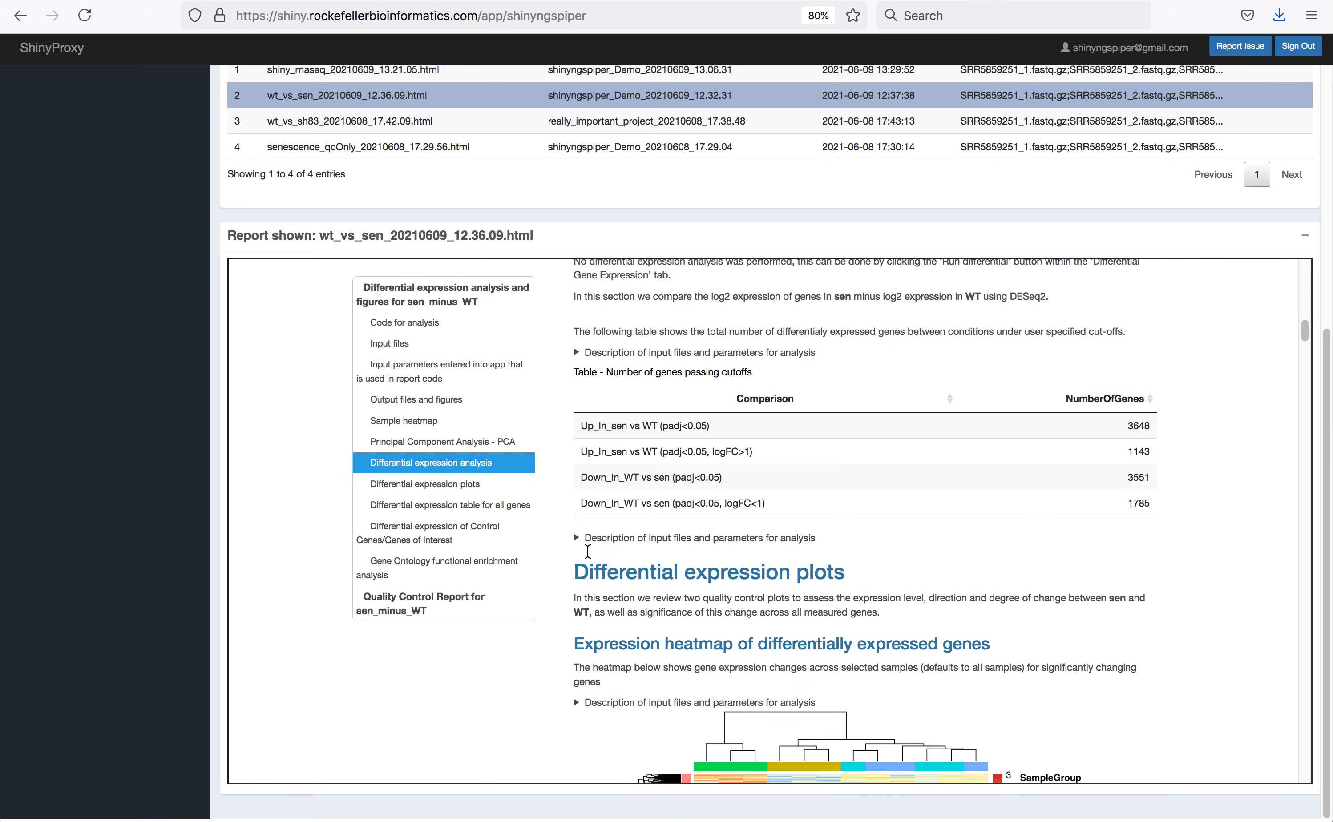
# - Expand the analysis code under the report's Sample heatmap section and review it along with the preceding report sections
pyautogui.scroll(10, 588, 551)
pyautogui.scroll(10, 587, 553)
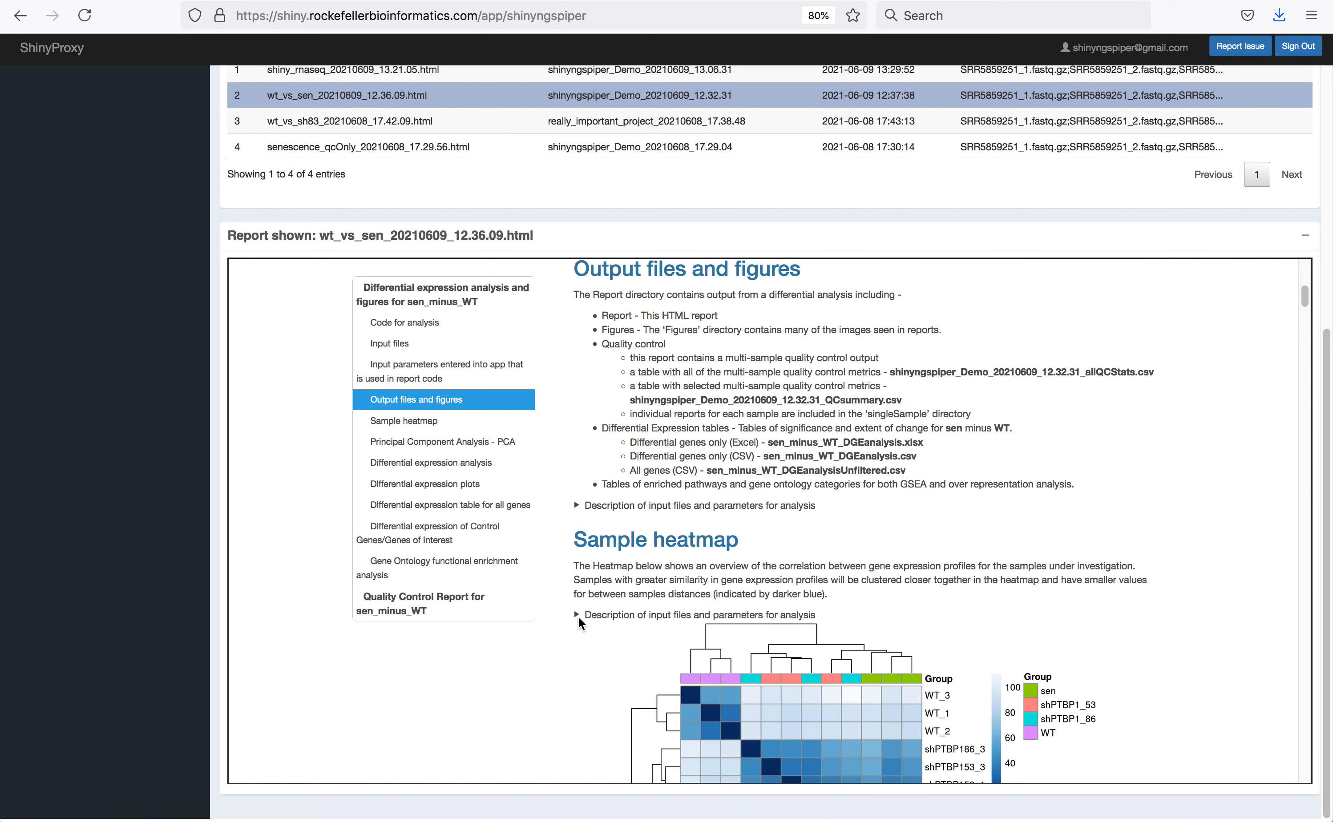
pyautogui.click(577, 615)
pyautogui.scroll(-3, 567, 619)
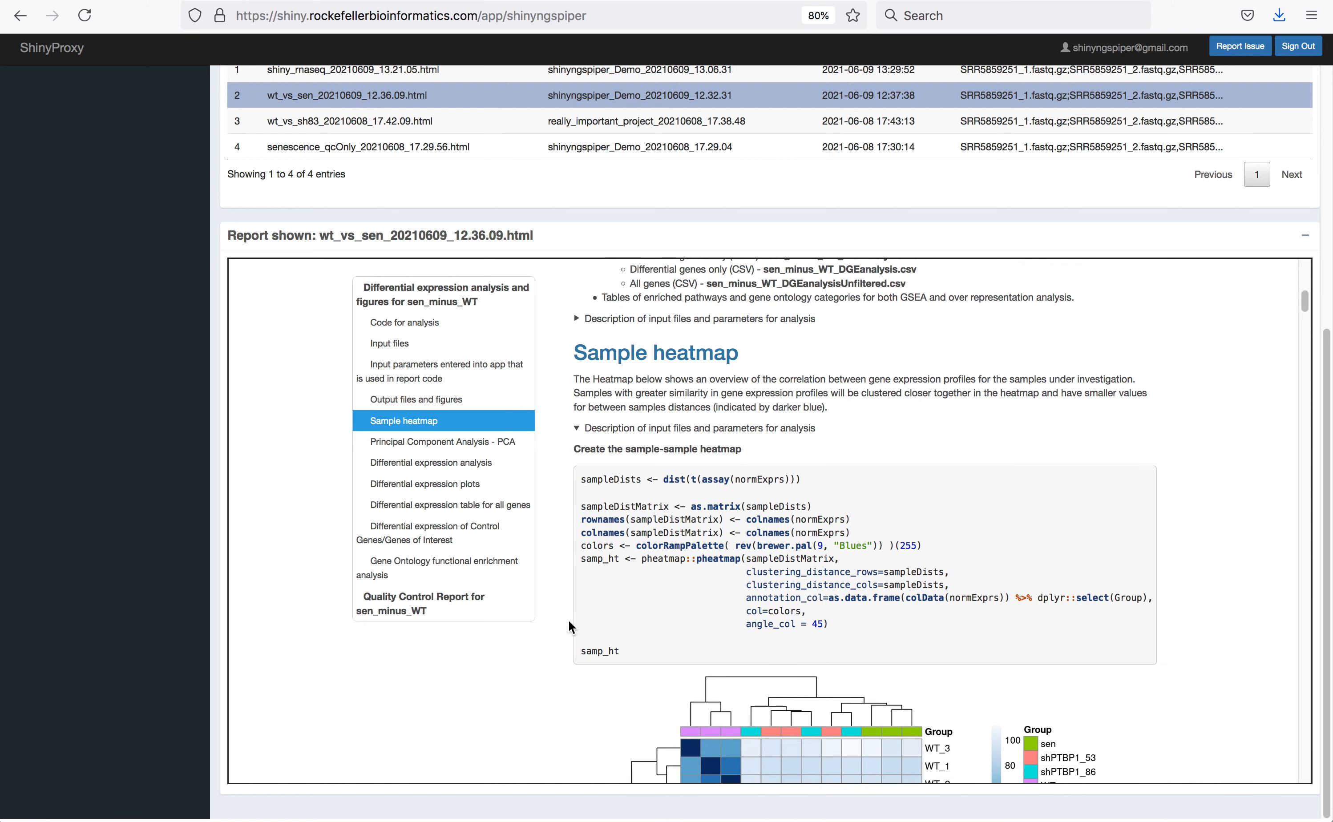
pyautogui.scroll(-2, 569, 626)
pyautogui.scroll(12, 592, 656)
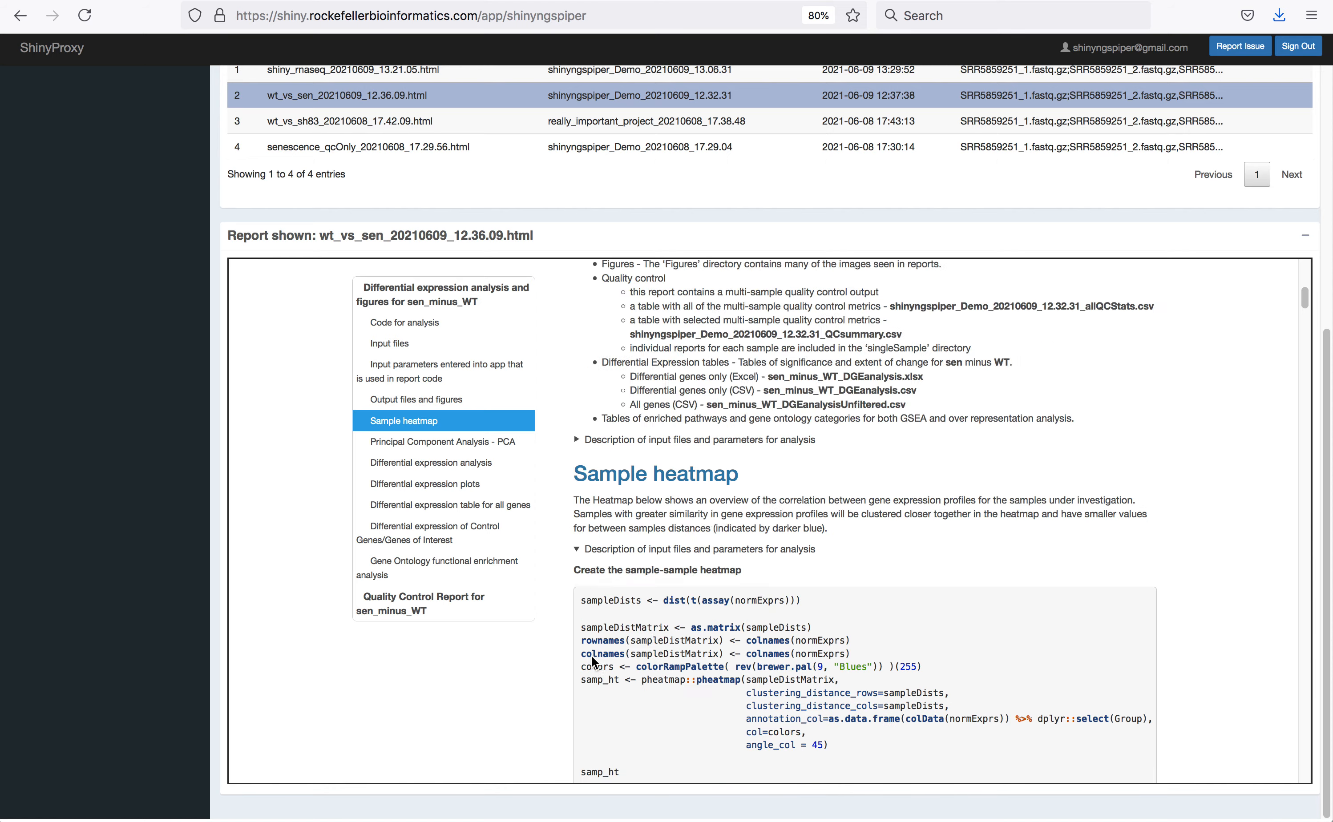
pyautogui.scroll(-10, 591, 656)
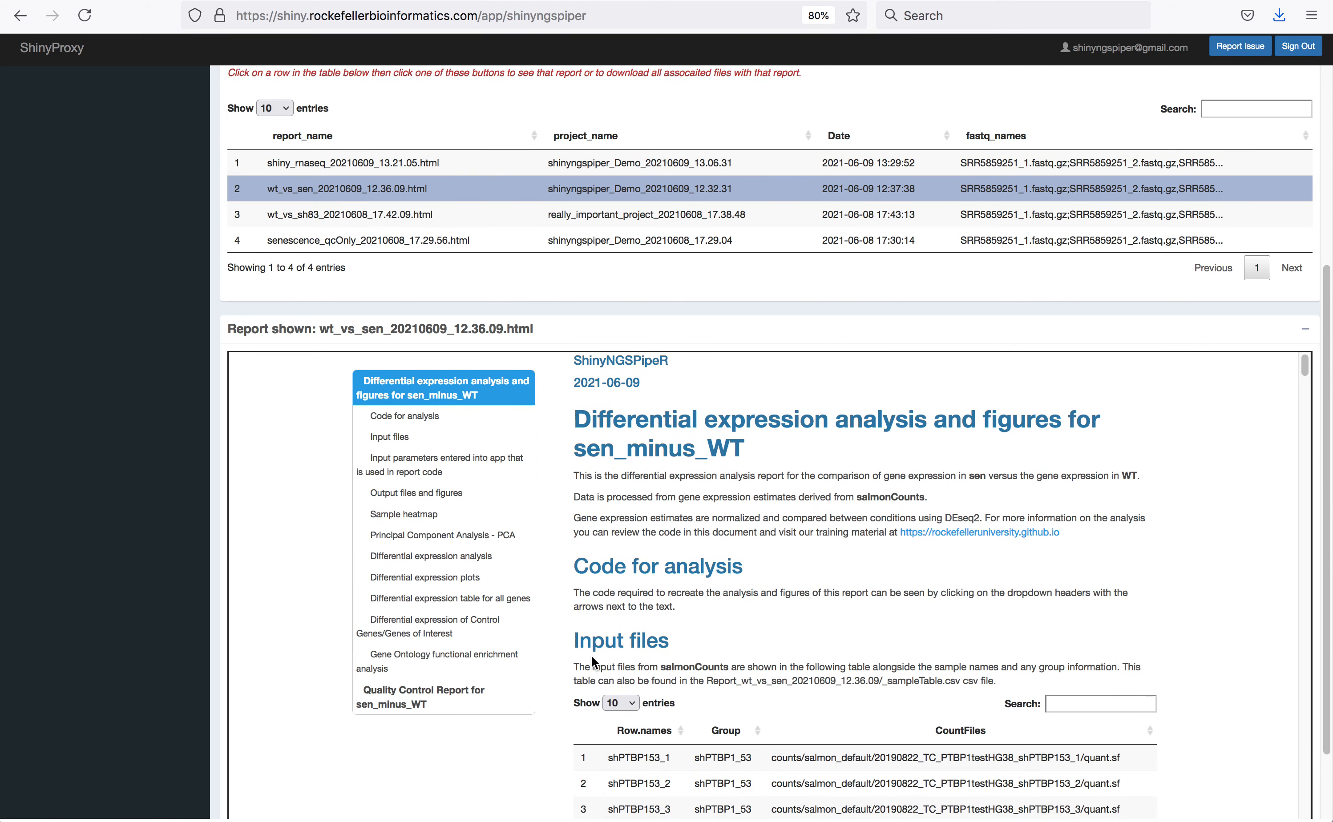
pyautogui.scroll(-7, 592, 656)
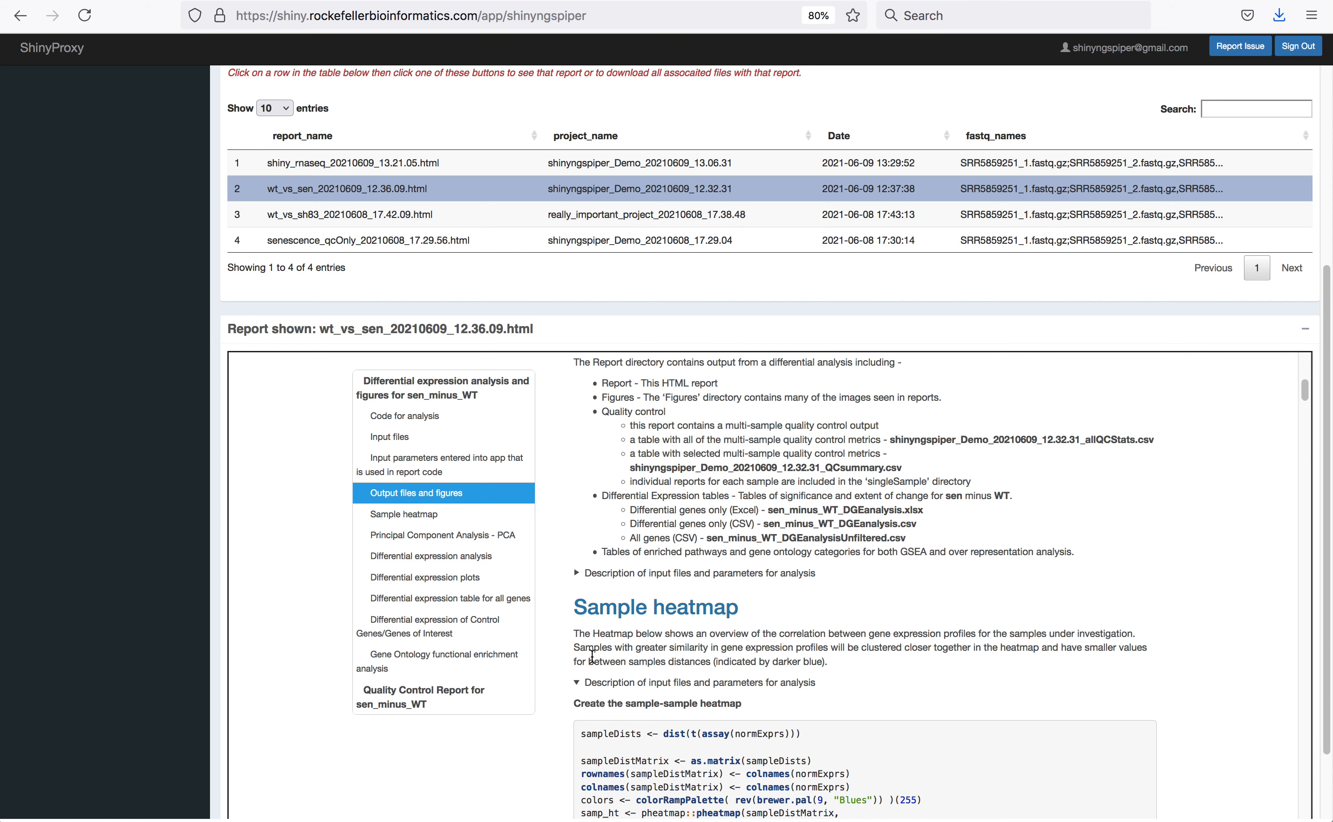
# - Review the count-loading code under the report's Output files and figures section, collapse it, and view the R packages list at the report's end
pyautogui.click(576, 573)
pyautogui.scroll(-4, 576, 597)
pyautogui.scroll(-3, 576, 597)
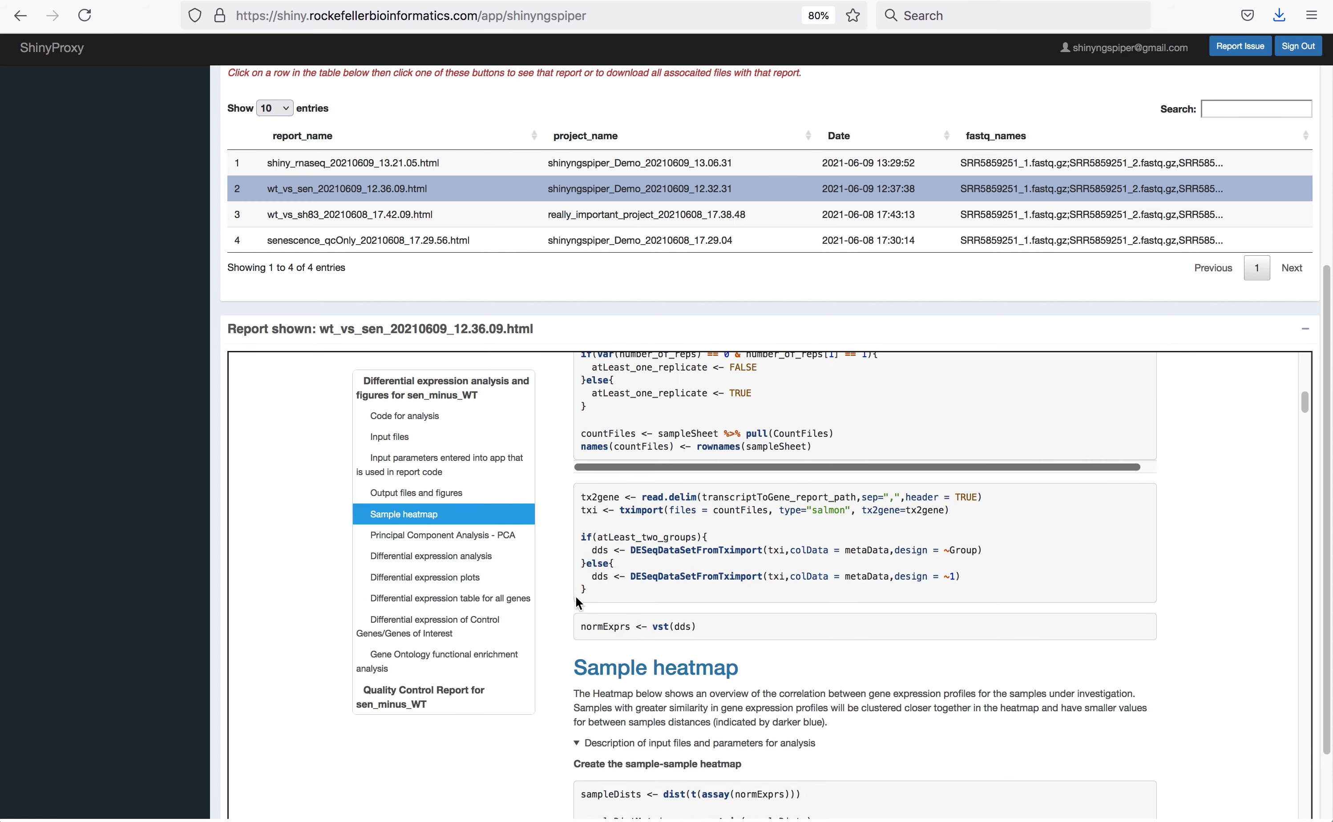
pyautogui.scroll(10, 577, 602)
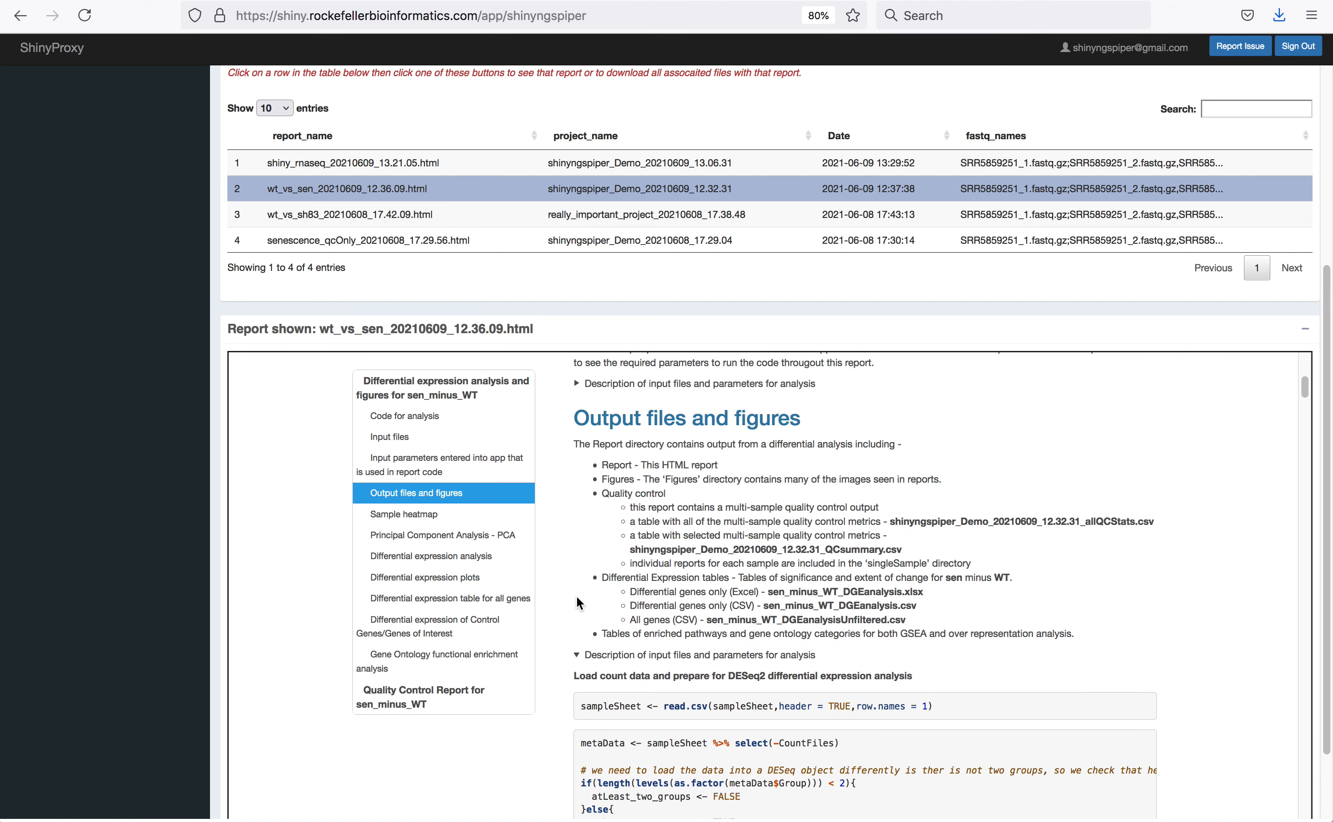
pyautogui.click(576, 655)
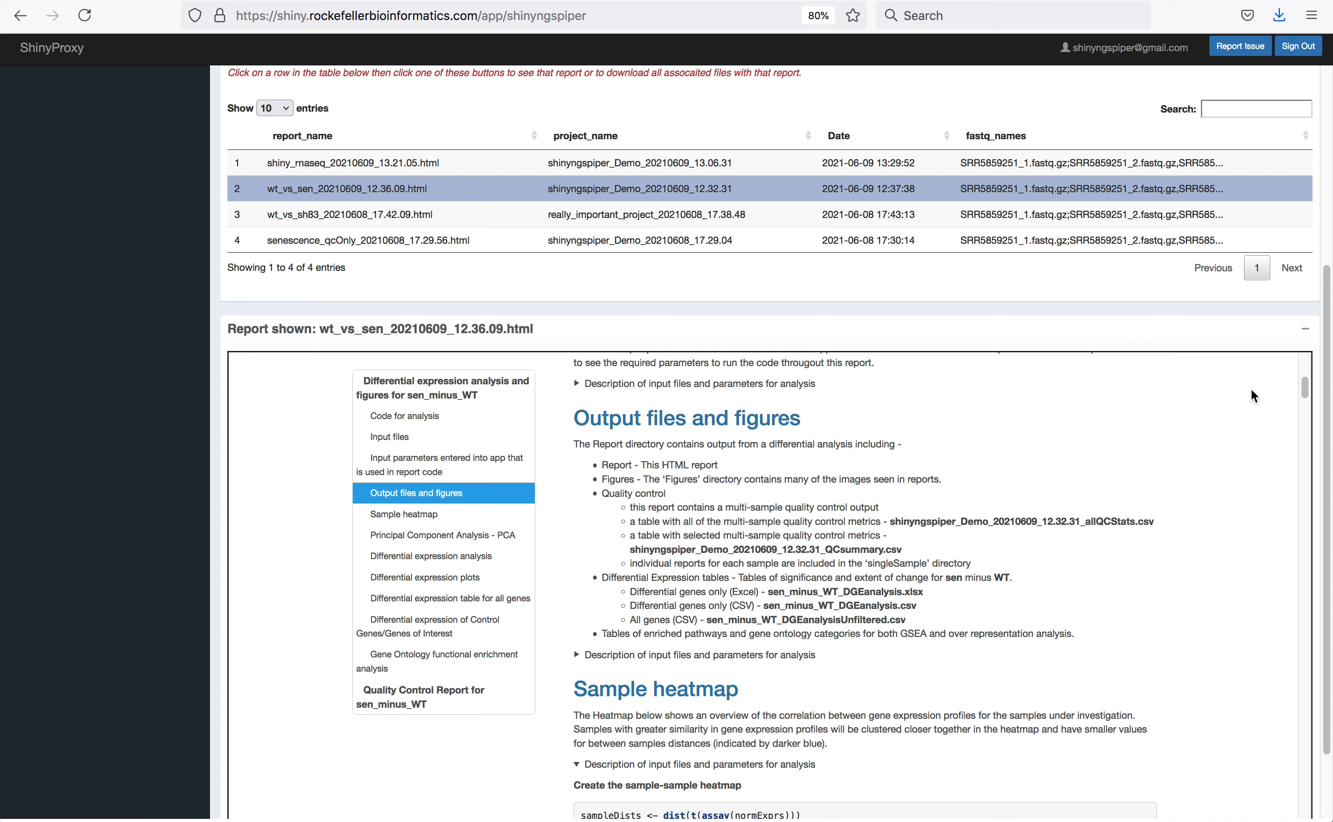
pyautogui.moveTo(1305, 390); pyautogui.dragTo(1275, 821)
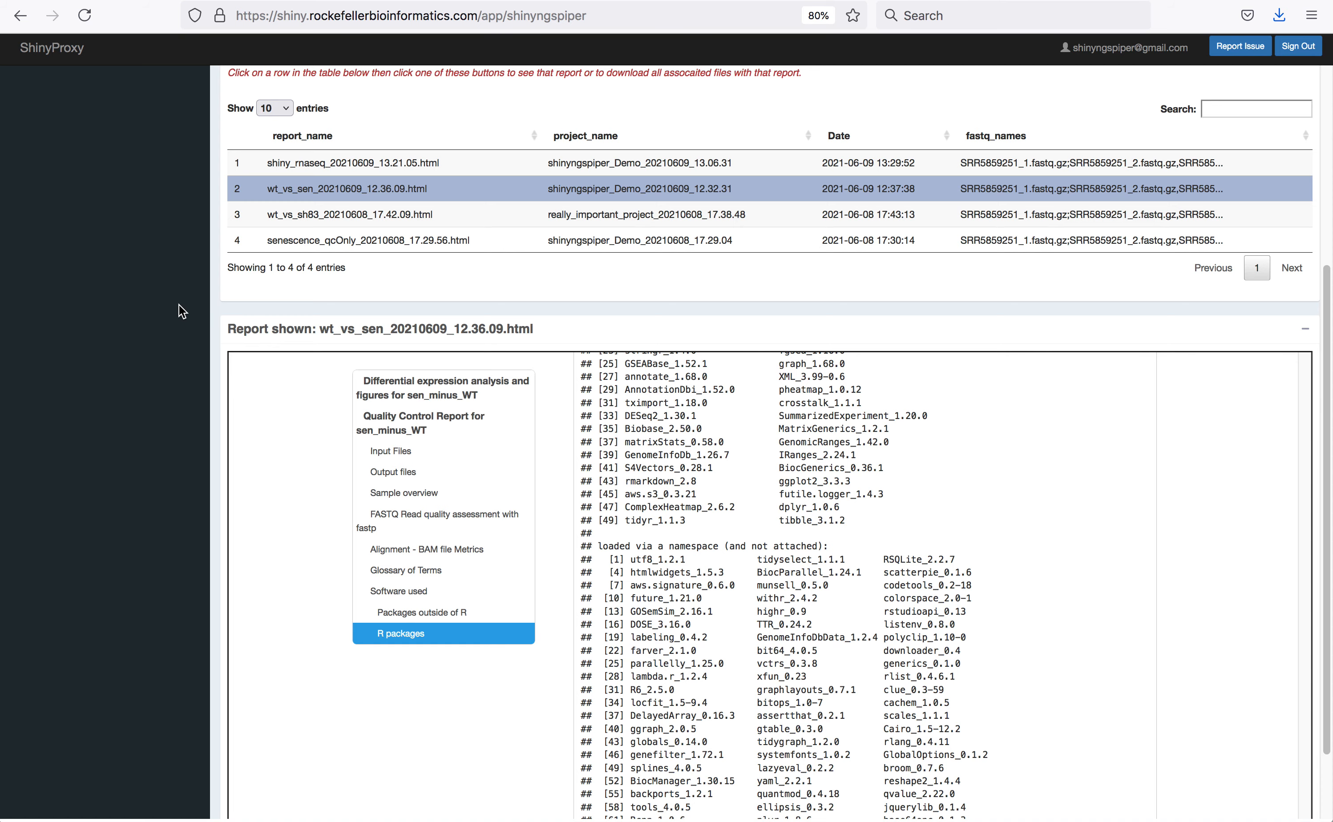
# - Generate a report for the current analysis named wt_vs_sen_twoclusters
pyautogui.scroll(5, 182, 312)
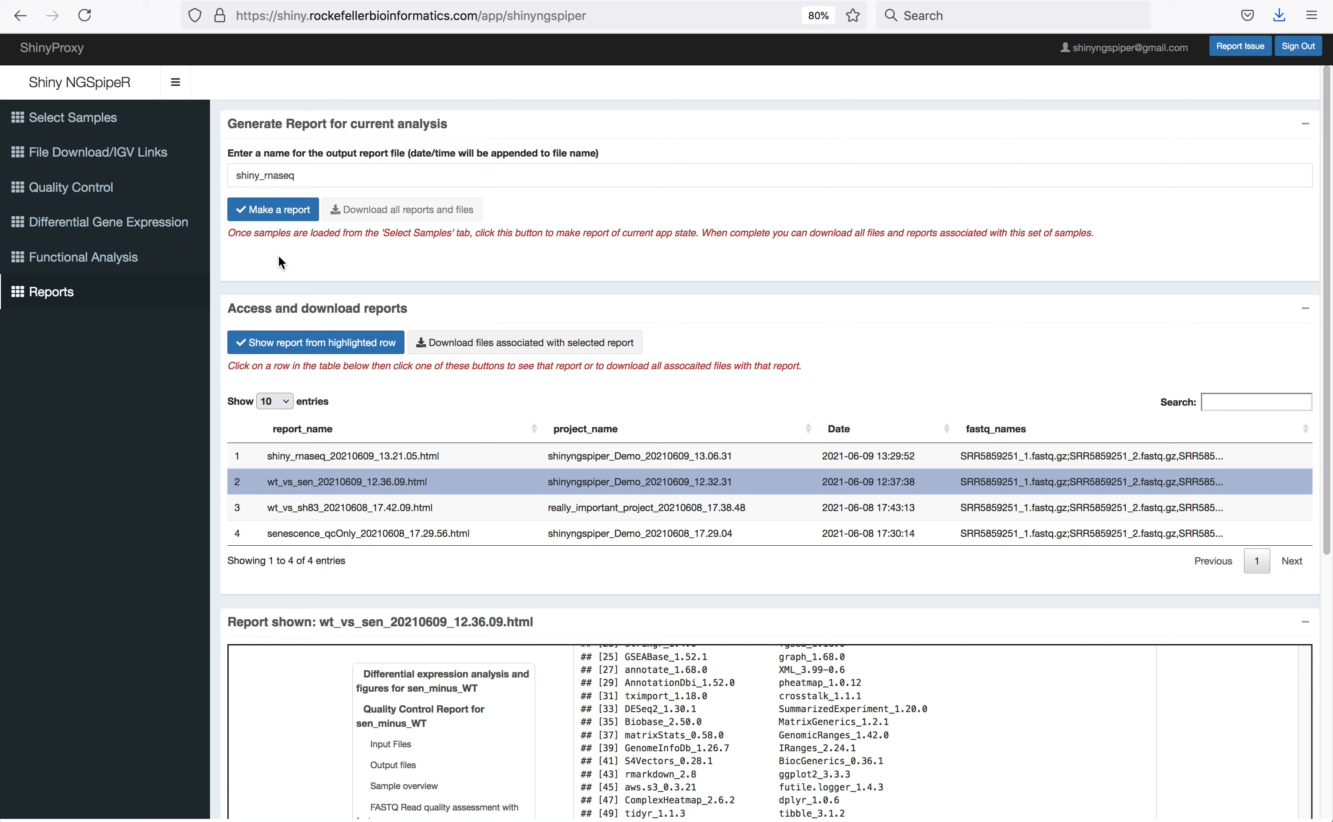
pyautogui.click(302, 174)
pyautogui.doubleClick(242, 176)
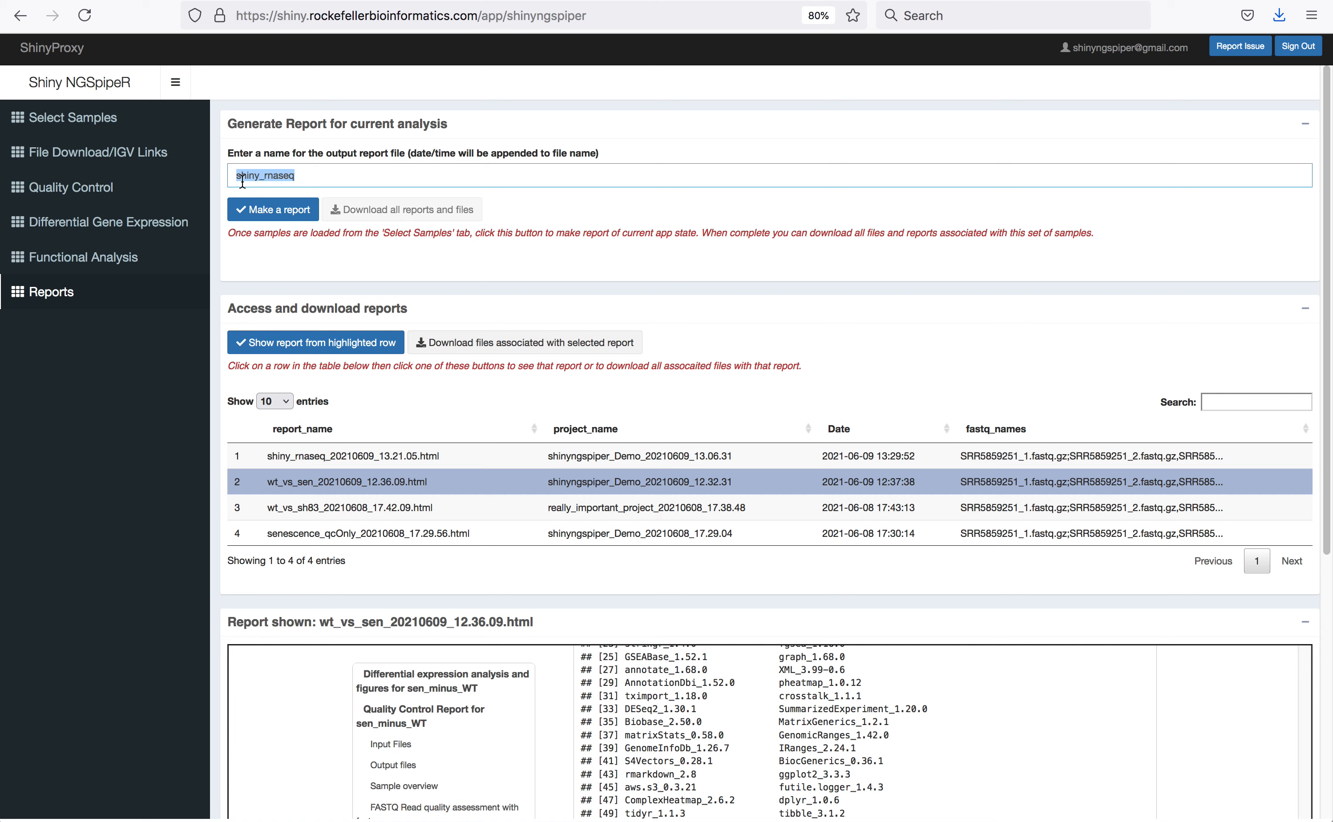
pyautogui.write('wt_vs_sev')
pyautogui.press('BackSpace')
pyautogui.write('n_twoclusters')
pyautogui.click(277, 218)
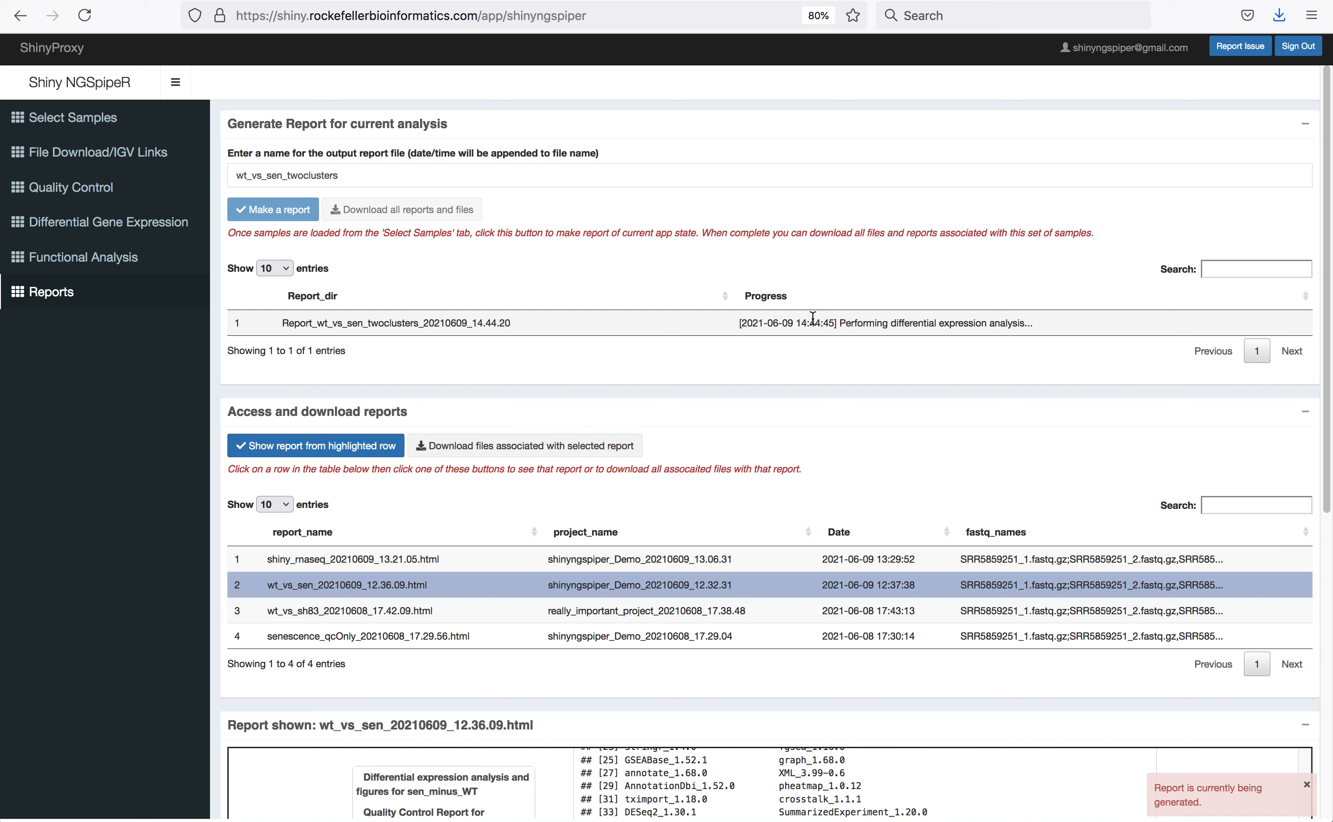
# - Revisit the Functional Analysis and Differential Gene Expression sections, and browse the Quality Control tables and read quality plots
pyautogui.click(106, 255)
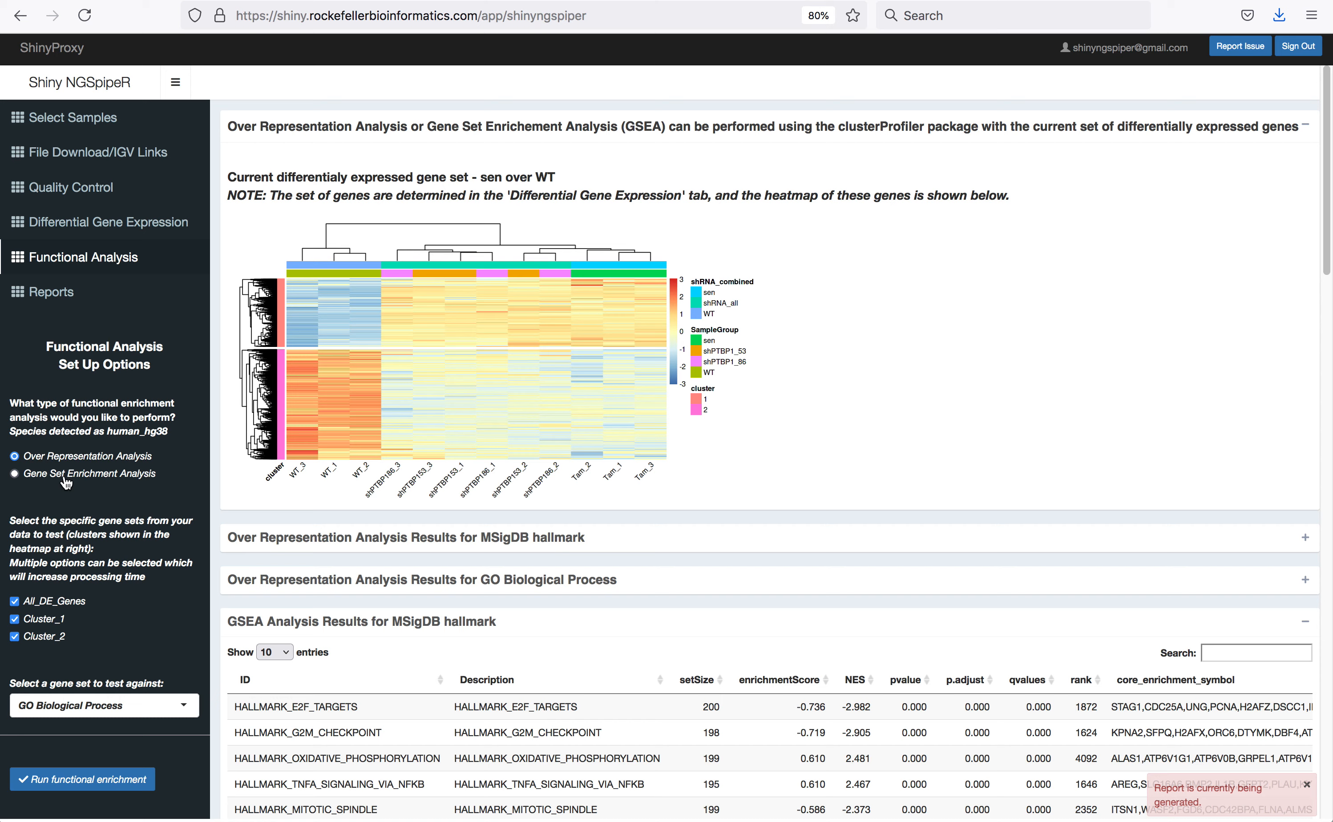
pyautogui.click(85, 219)
pyautogui.click(71, 187)
pyautogui.scroll(-5, 524, 339)
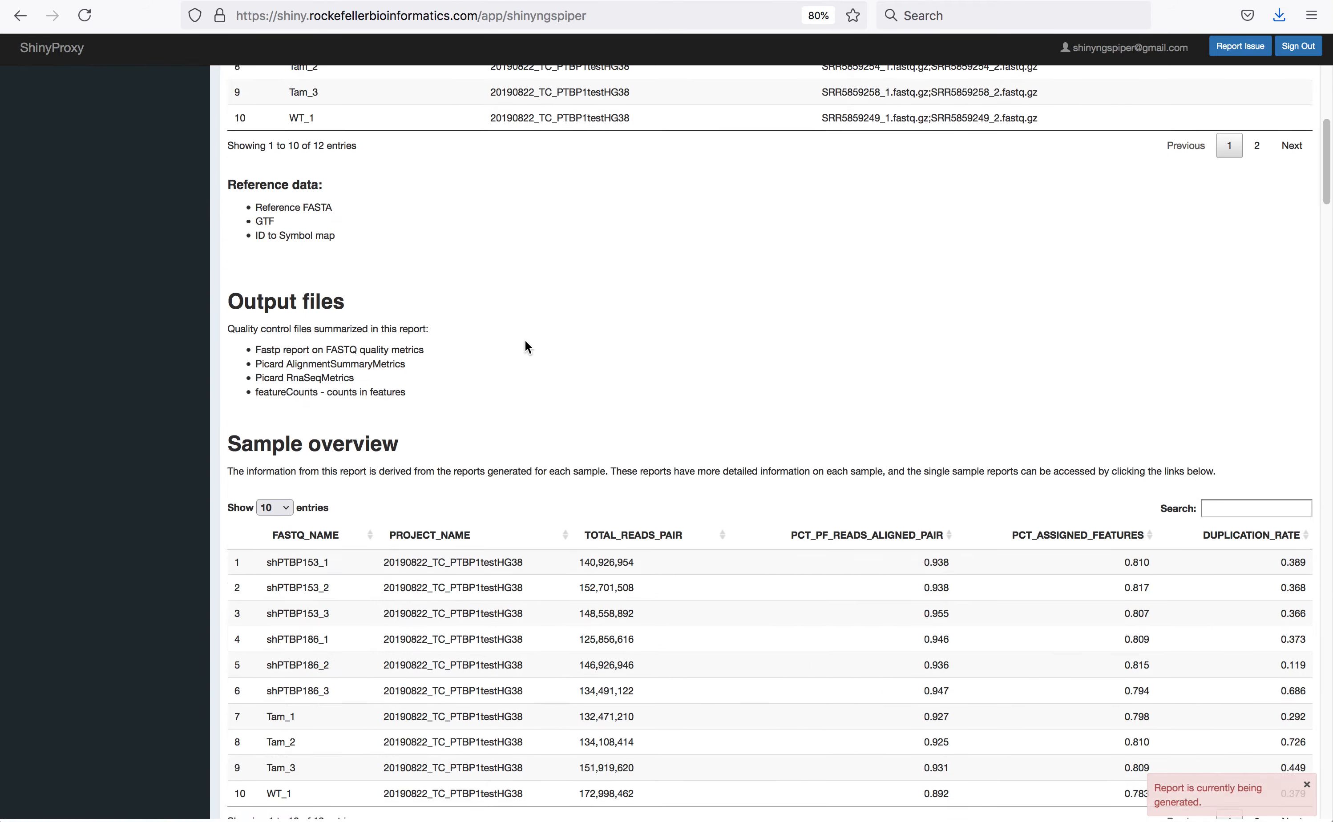
pyautogui.scroll(-15, 525, 341)
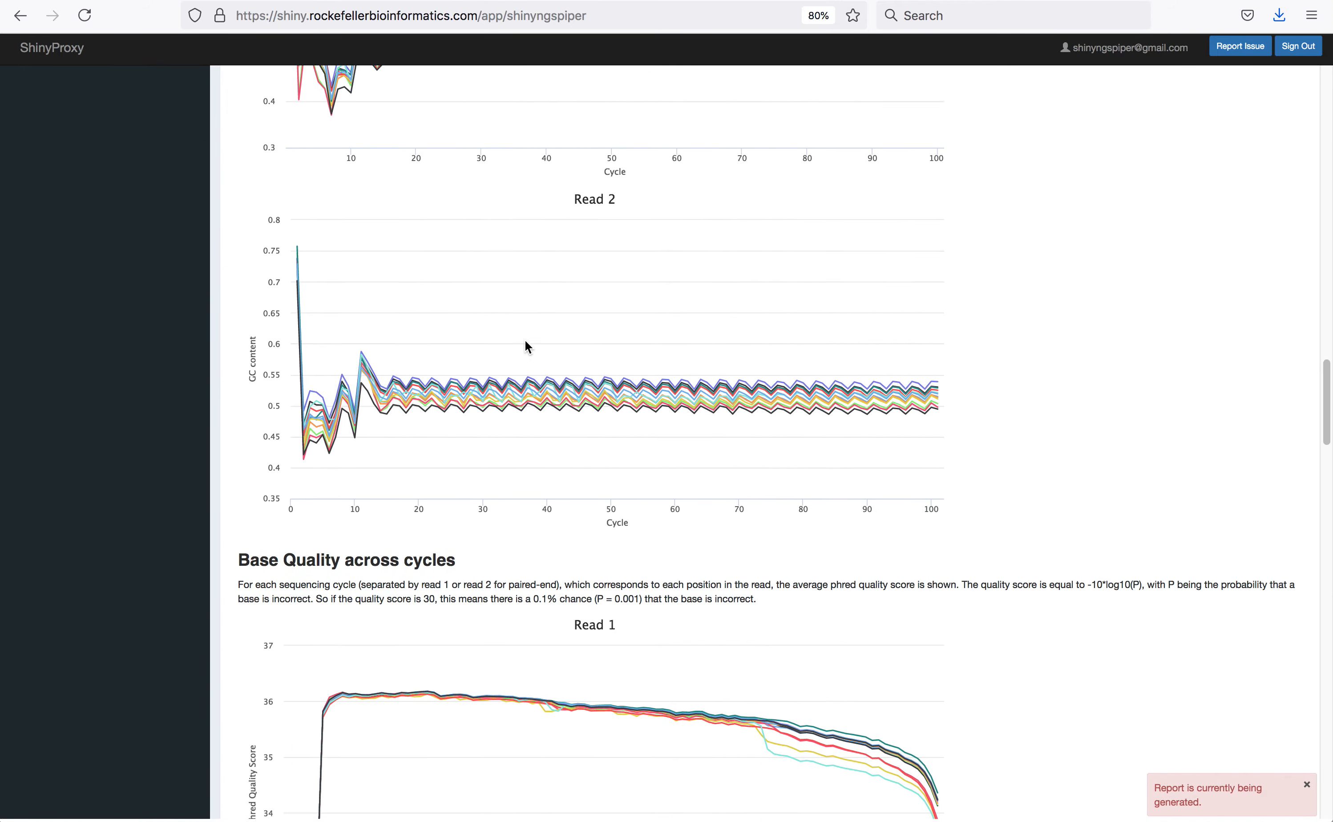
pyautogui.scroll(20, 526, 346)
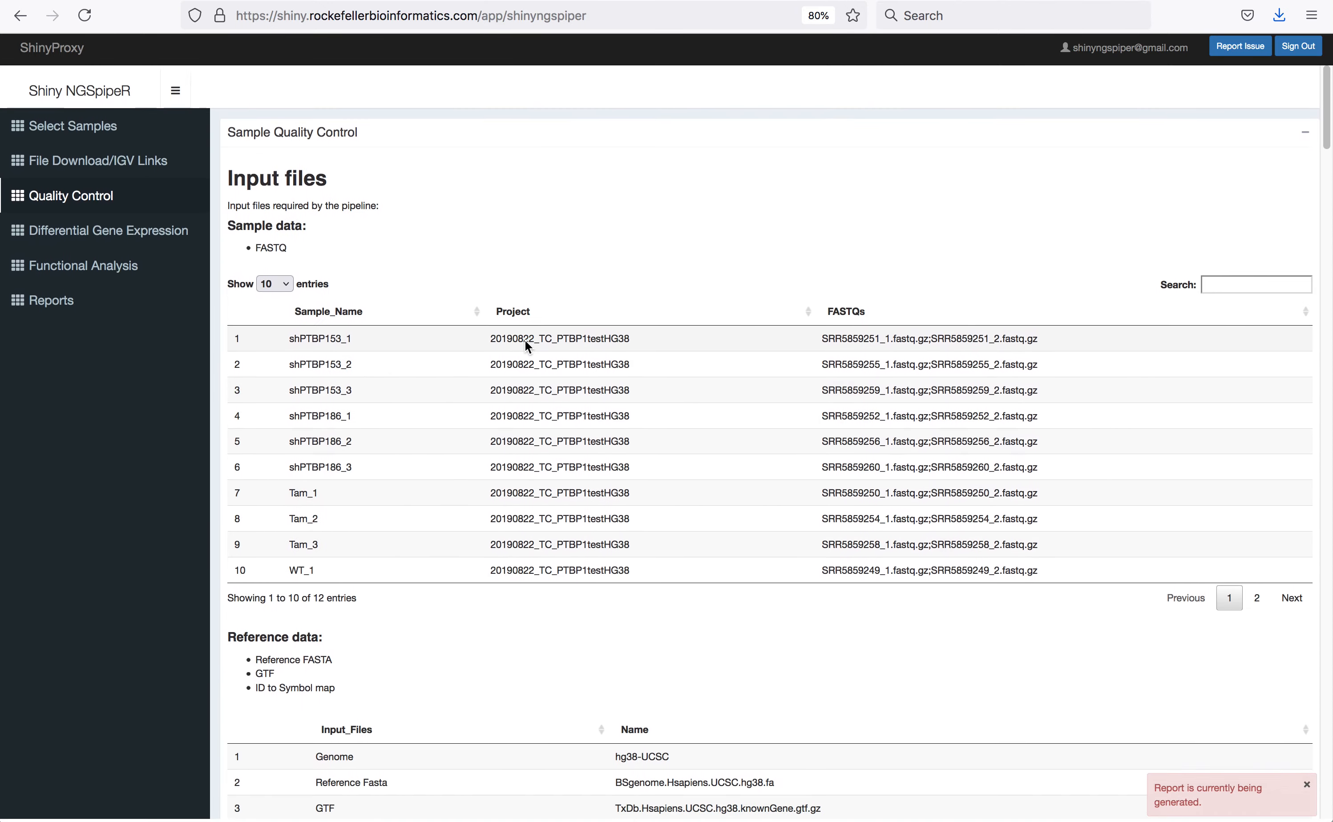
pyautogui.scroll(-1, 526, 346)
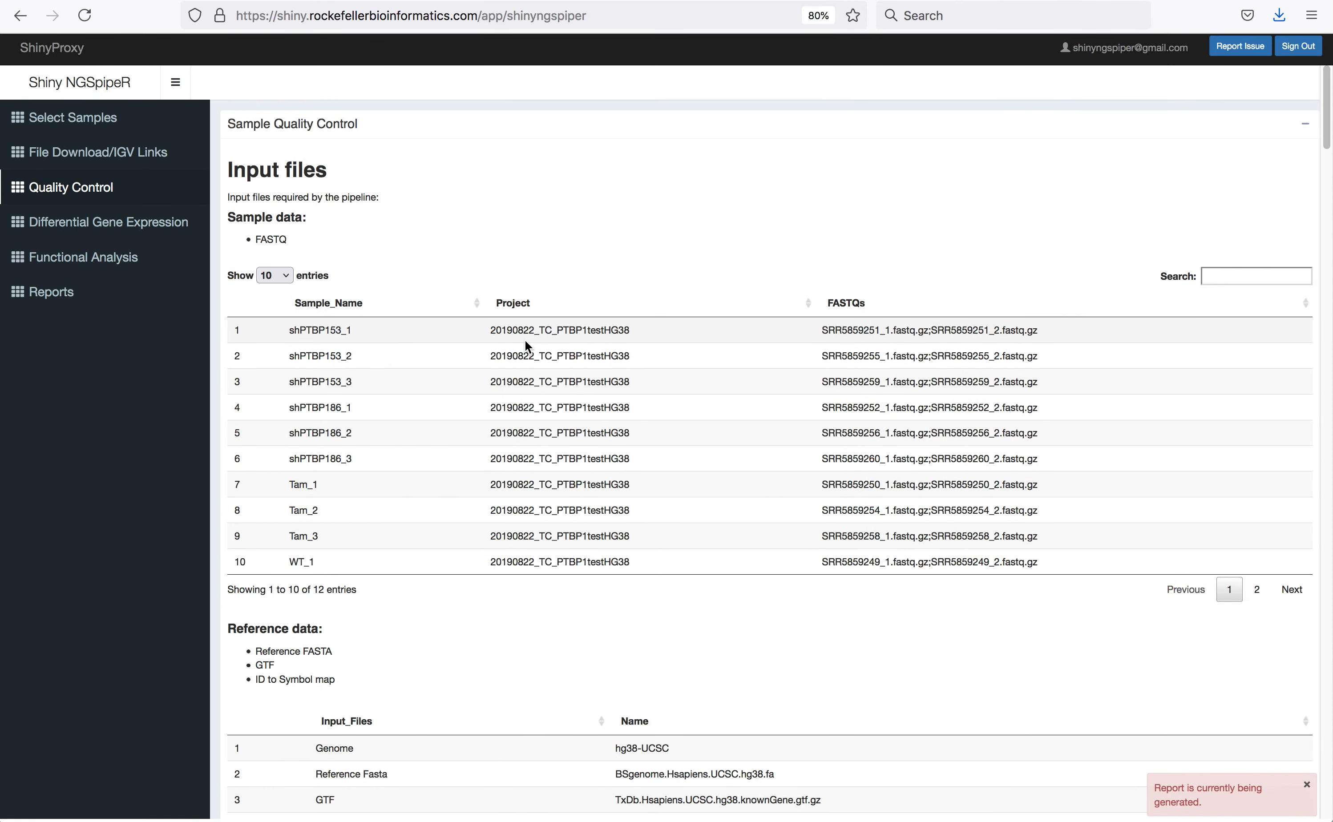
# - Return to the Reports section and check the progress of the wt_vs_sen_twoclusters report
pyautogui.click(81, 298)
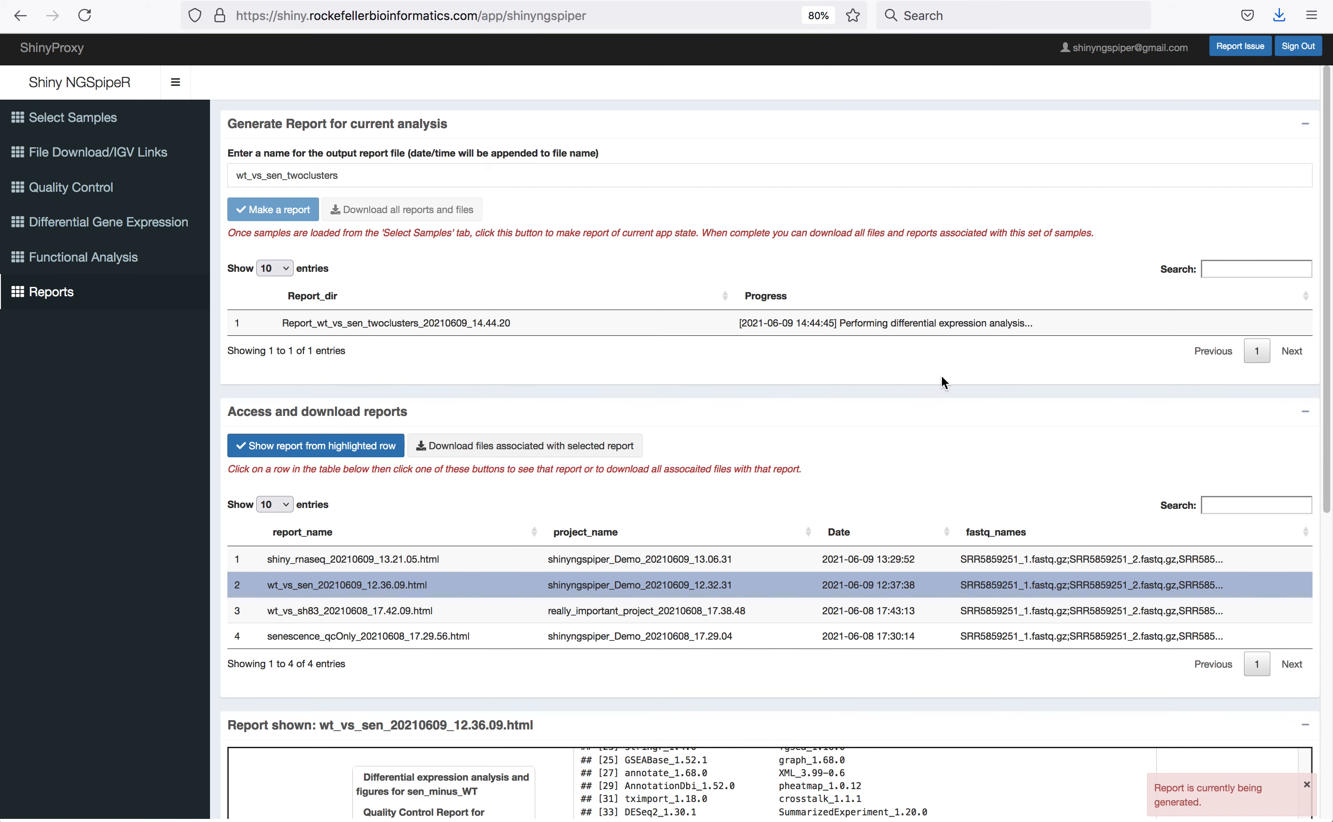
pyautogui.scroll(-5, 159, 501)
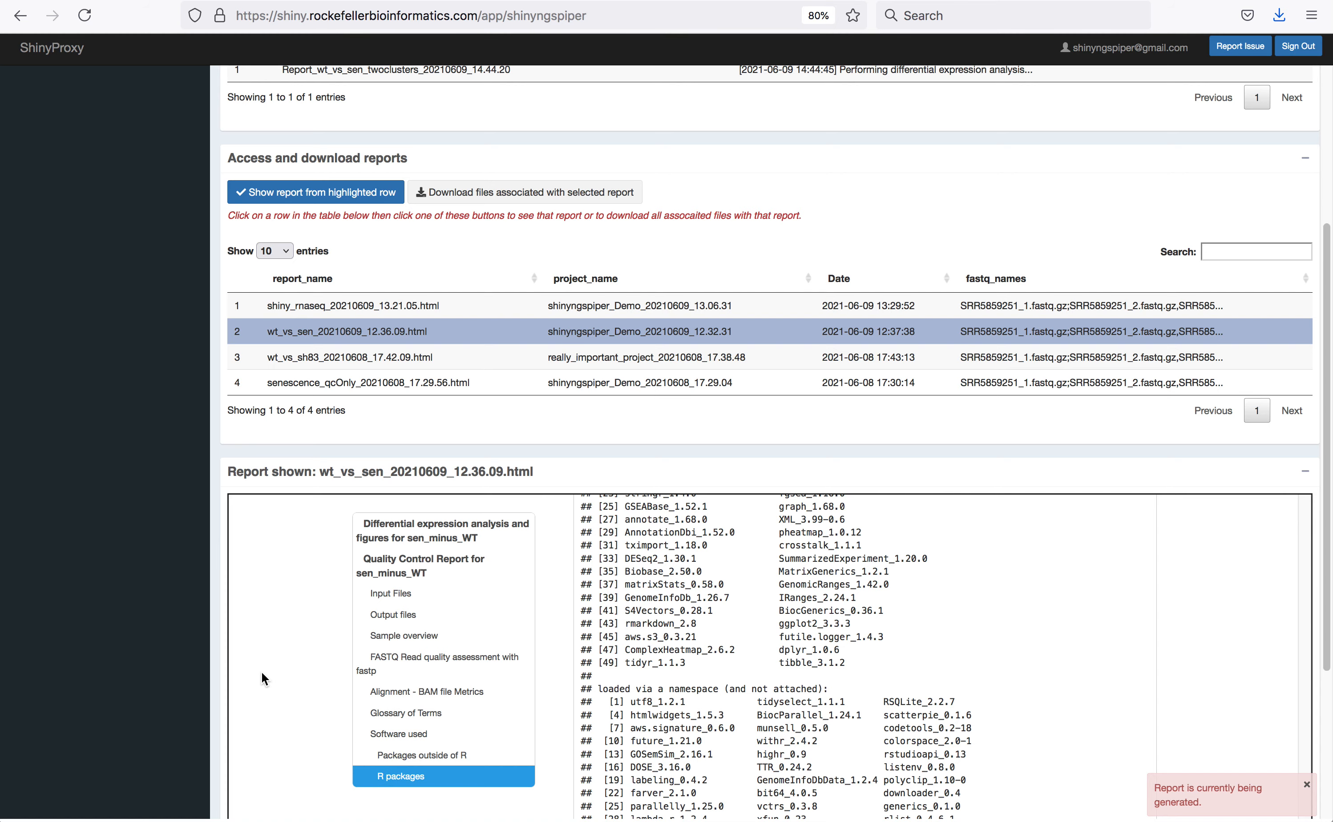
pyautogui.scroll(5, 173, 612)
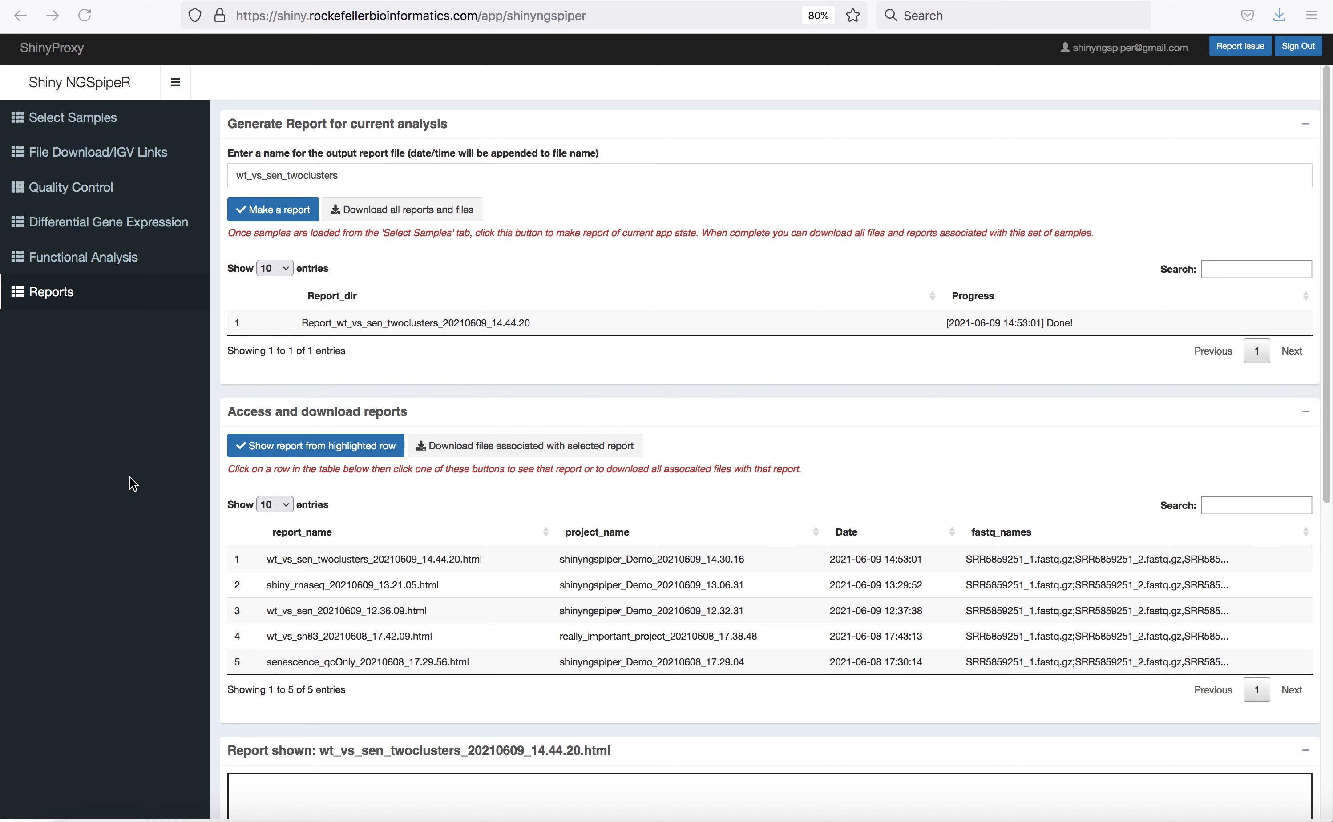
# - Examine the wt_vs_sen_twoclusters report from its introduction through the sample heatmap, expression heatmap and per-cluster volcano plots
pyautogui.scroll(-8, 133, 484)
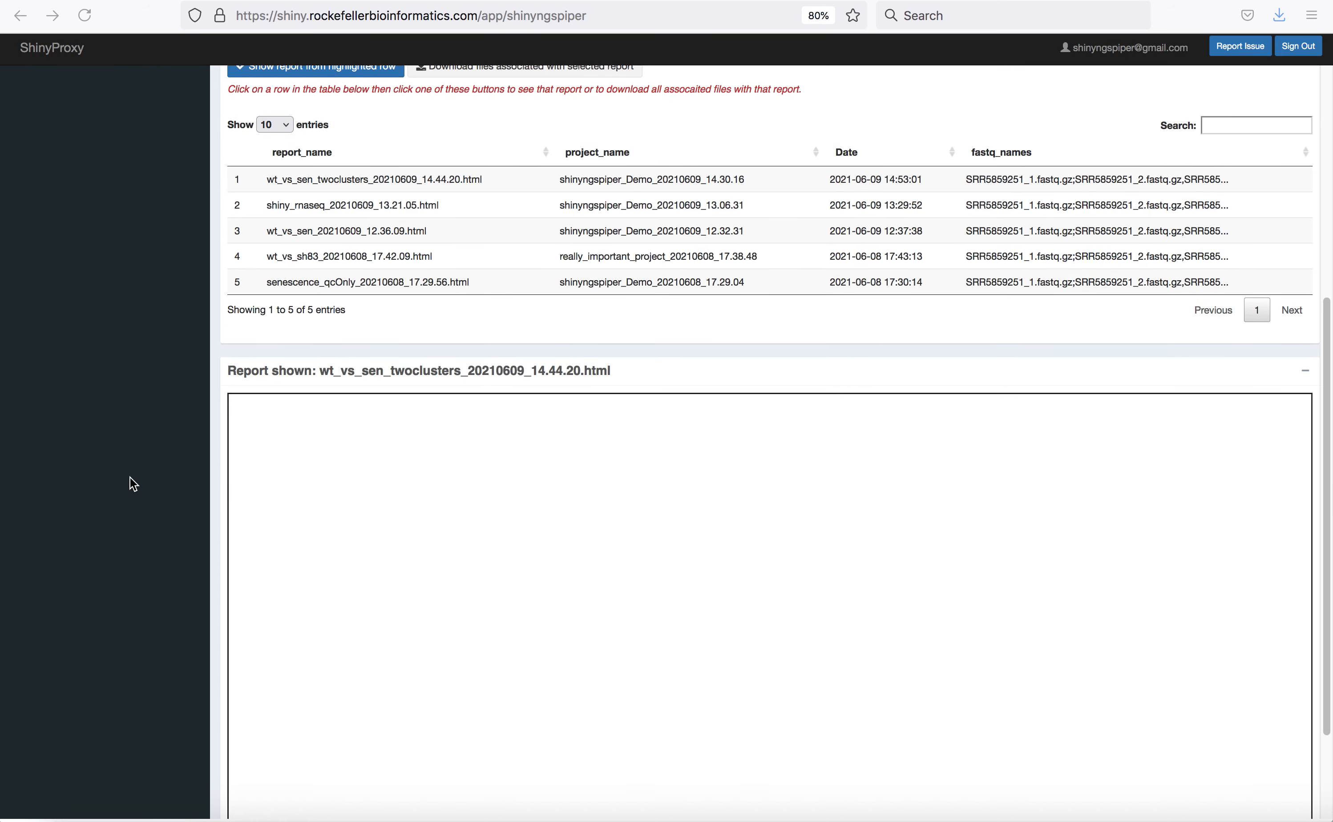
pyautogui.scroll(-2, 133, 484)
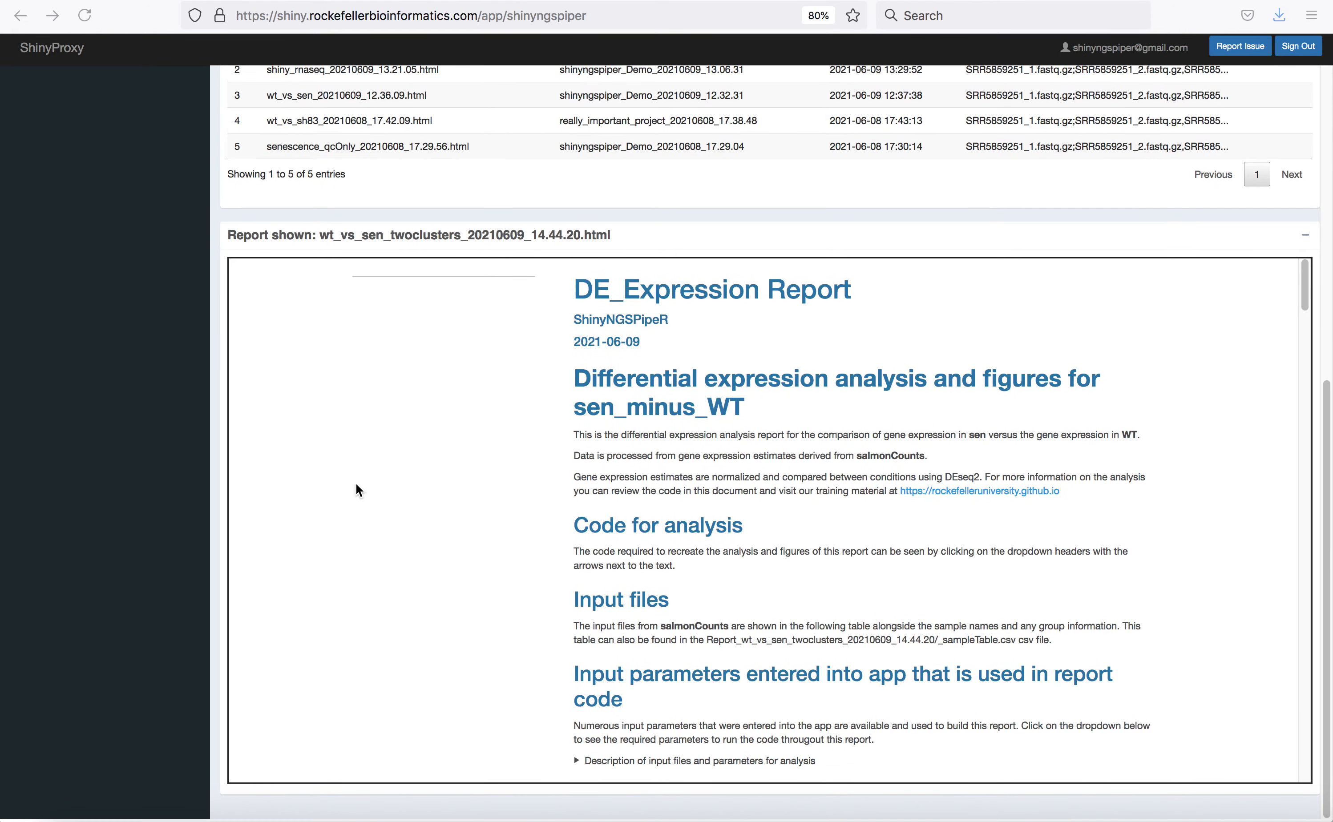
pyautogui.scroll(-6, 690, 492)
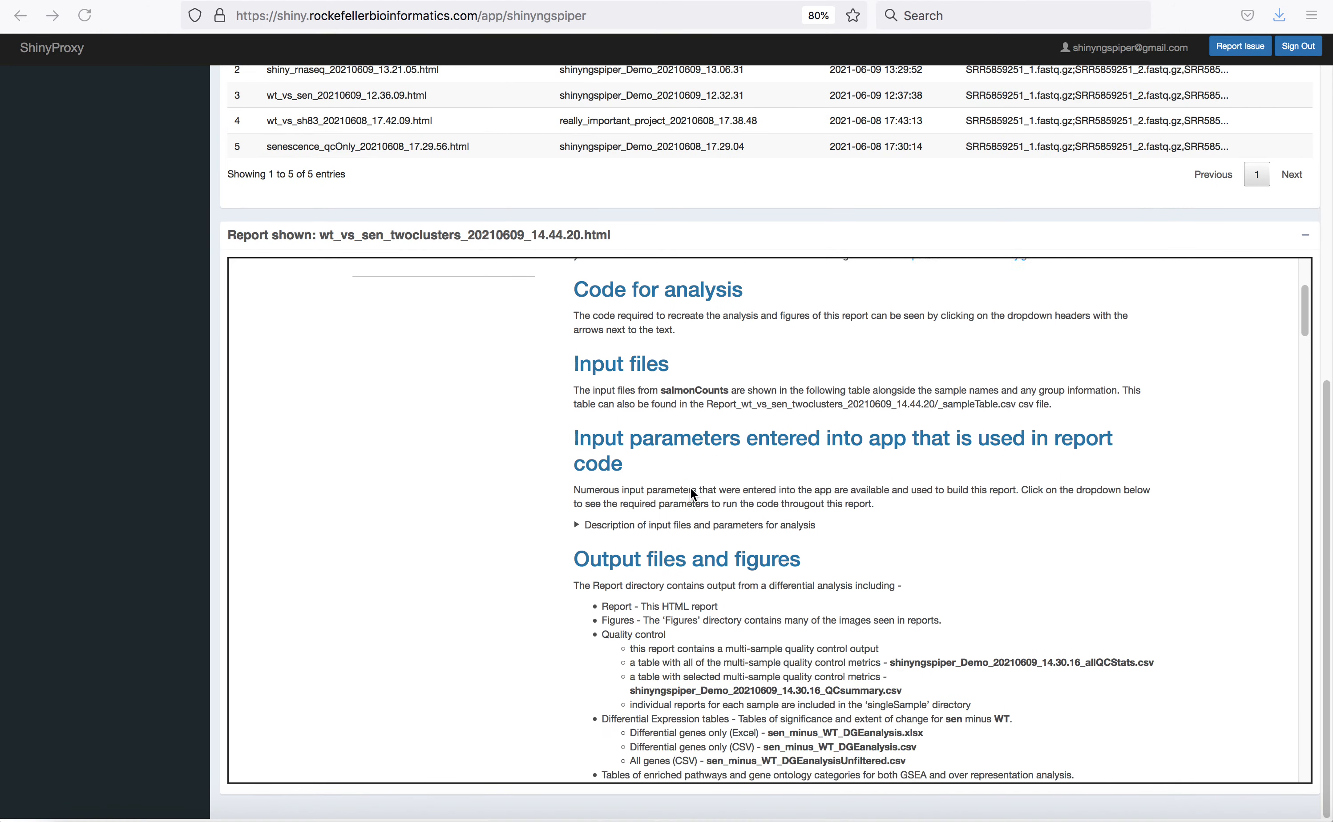
pyautogui.scroll(-11, 690, 491)
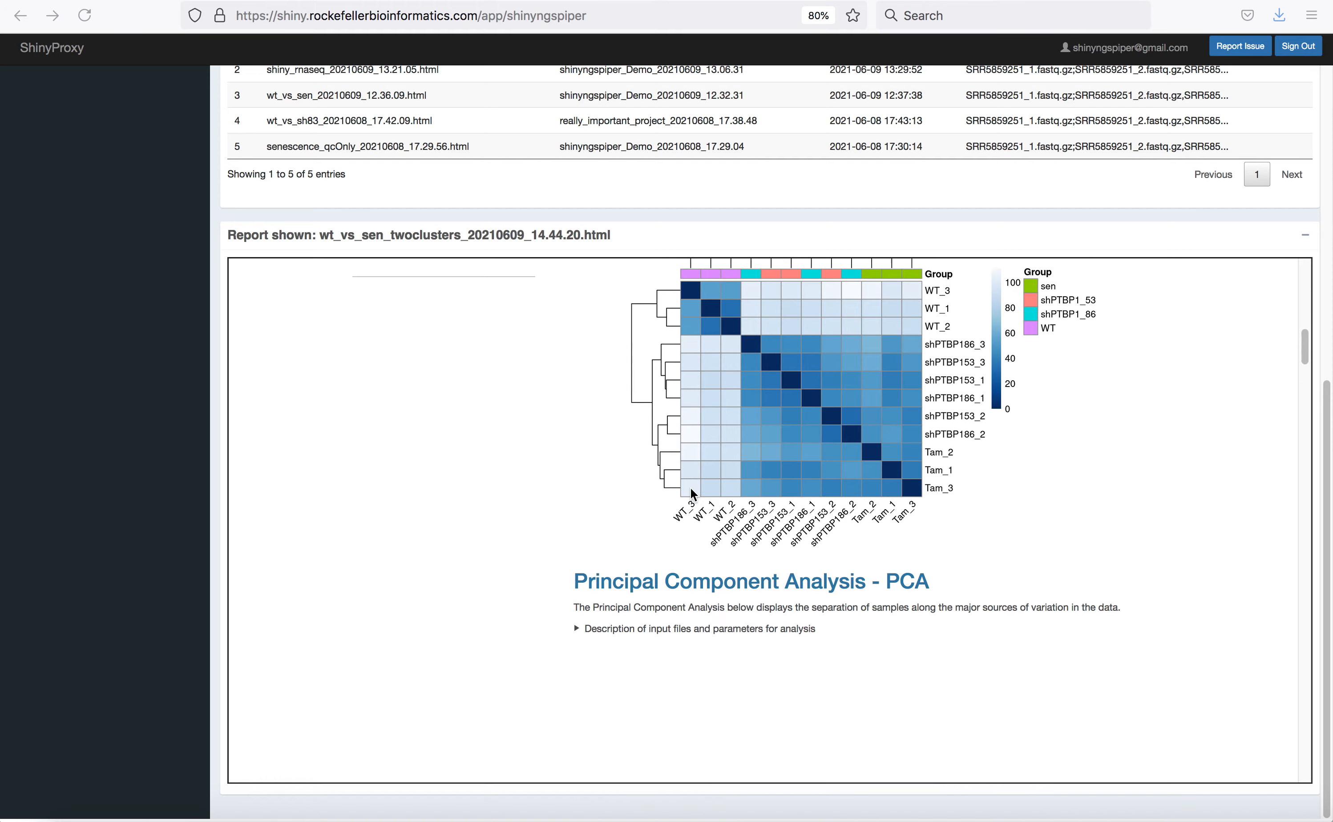
pyautogui.scroll(-4, 690, 489)
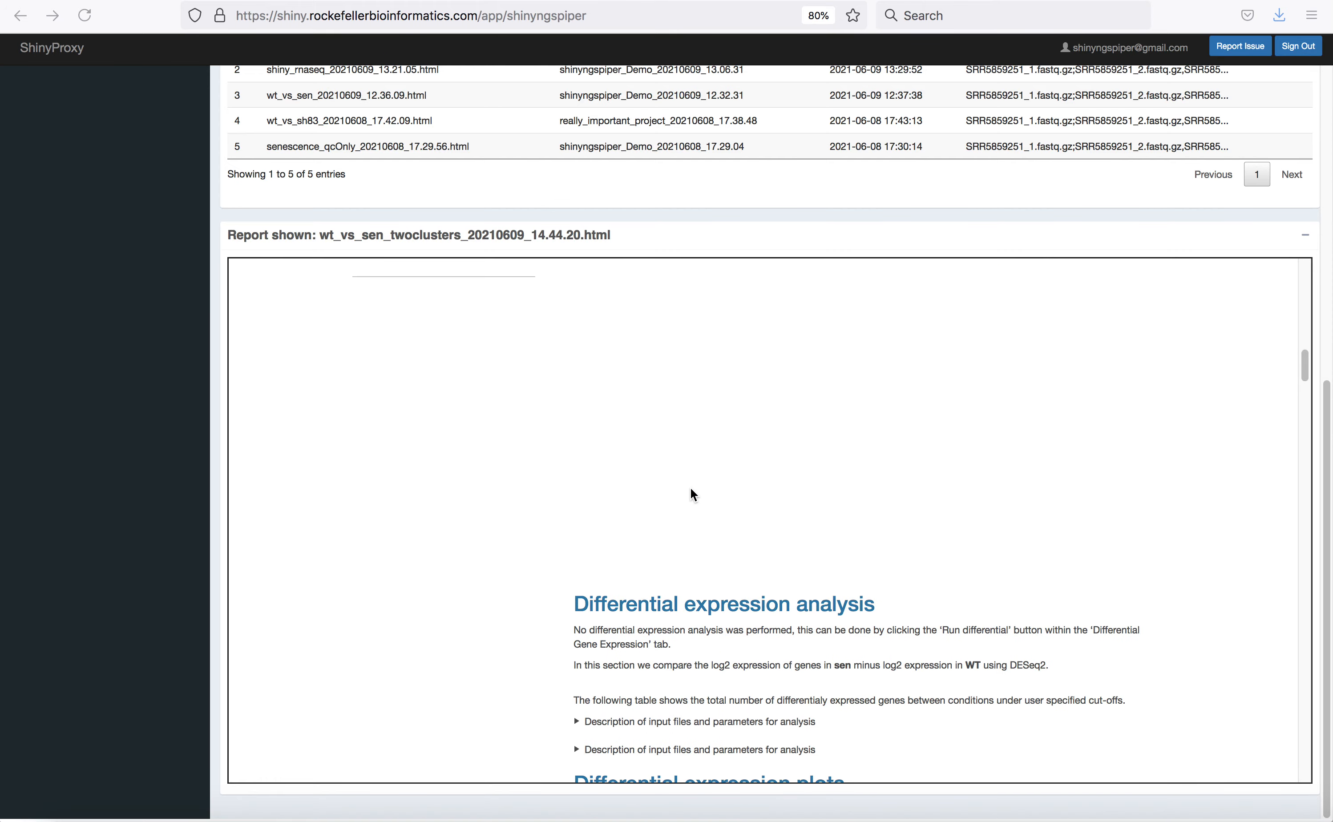
pyautogui.scroll(-15, 691, 488)
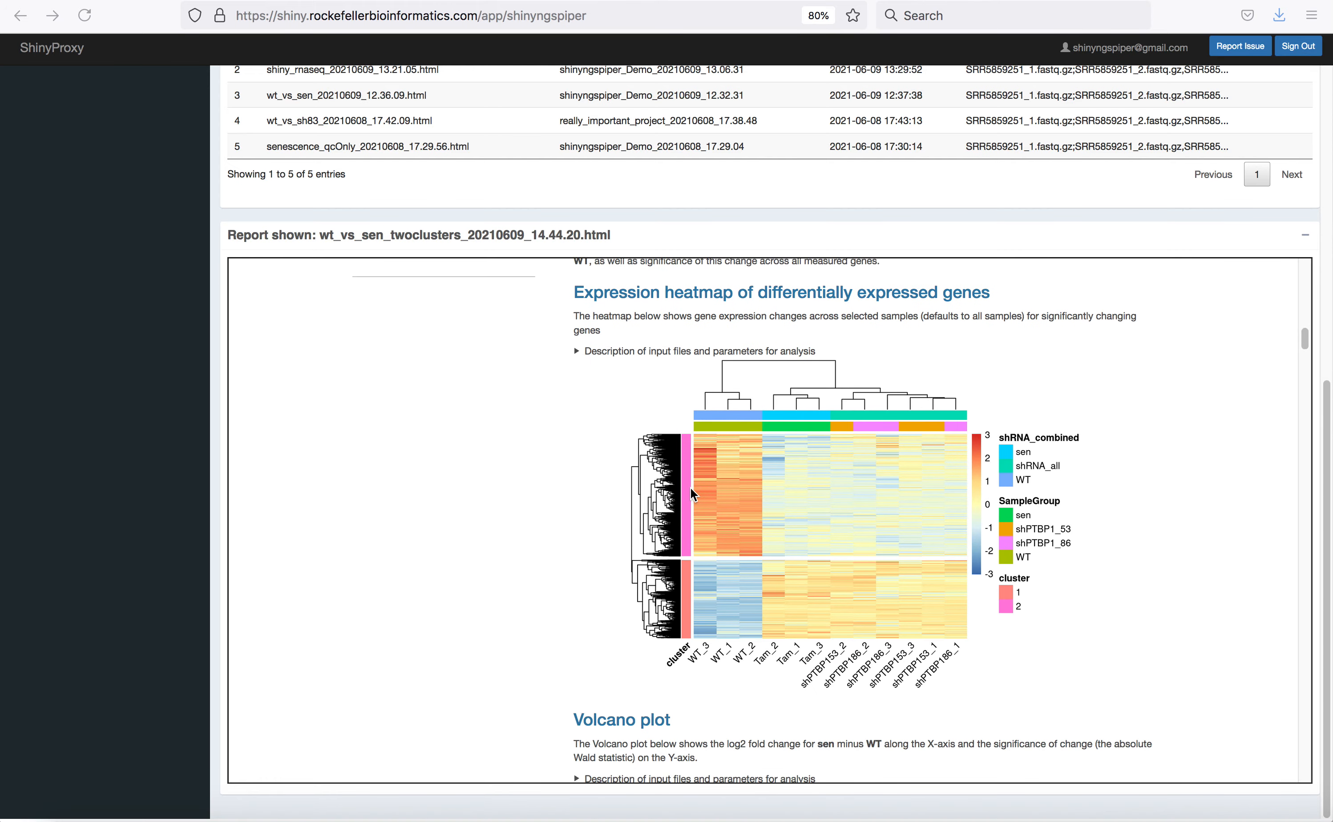
pyautogui.scroll(-10, 690, 488)
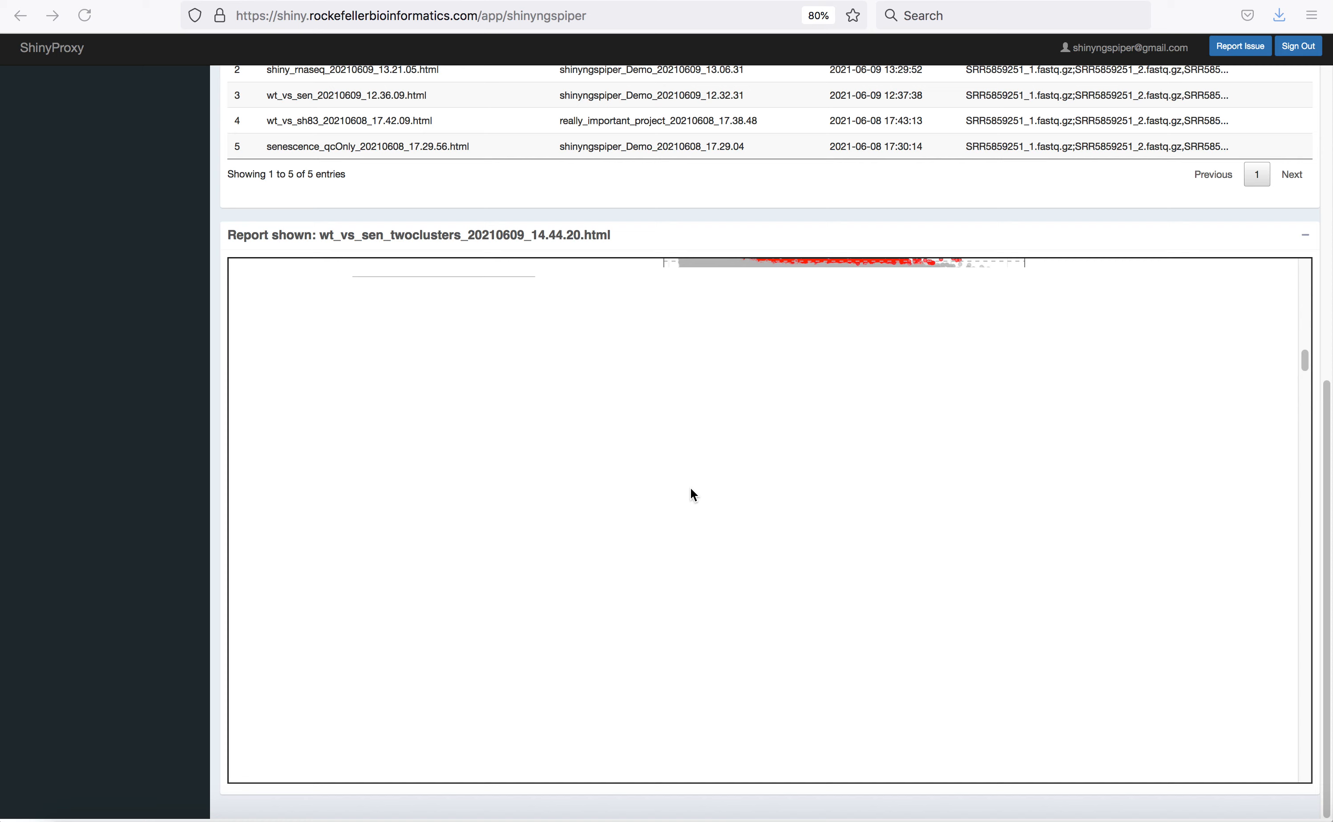
pyautogui.scroll(-10, 690, 488)
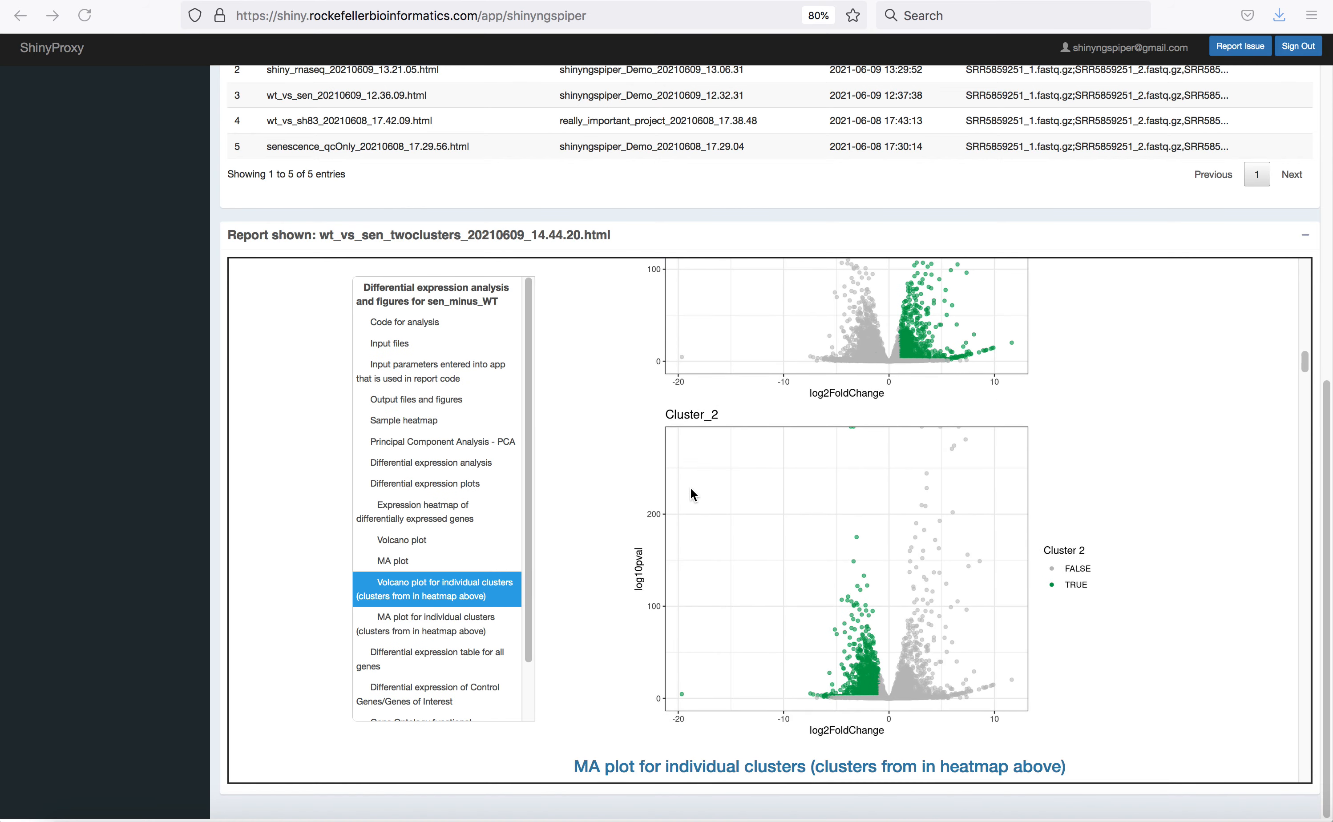
pyautogui.scroll(3, 690, 489)
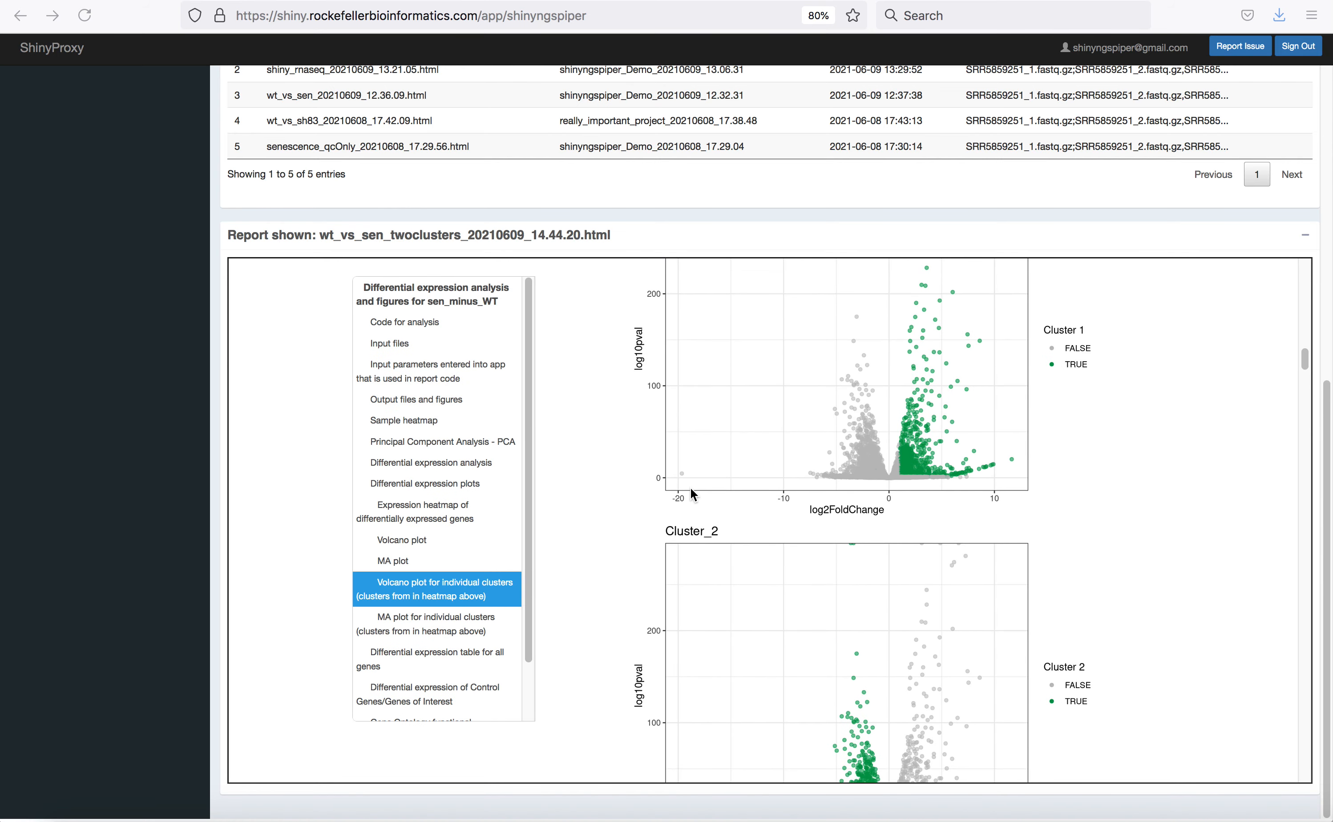
pyautogui.scroll(-15, 781, 474)
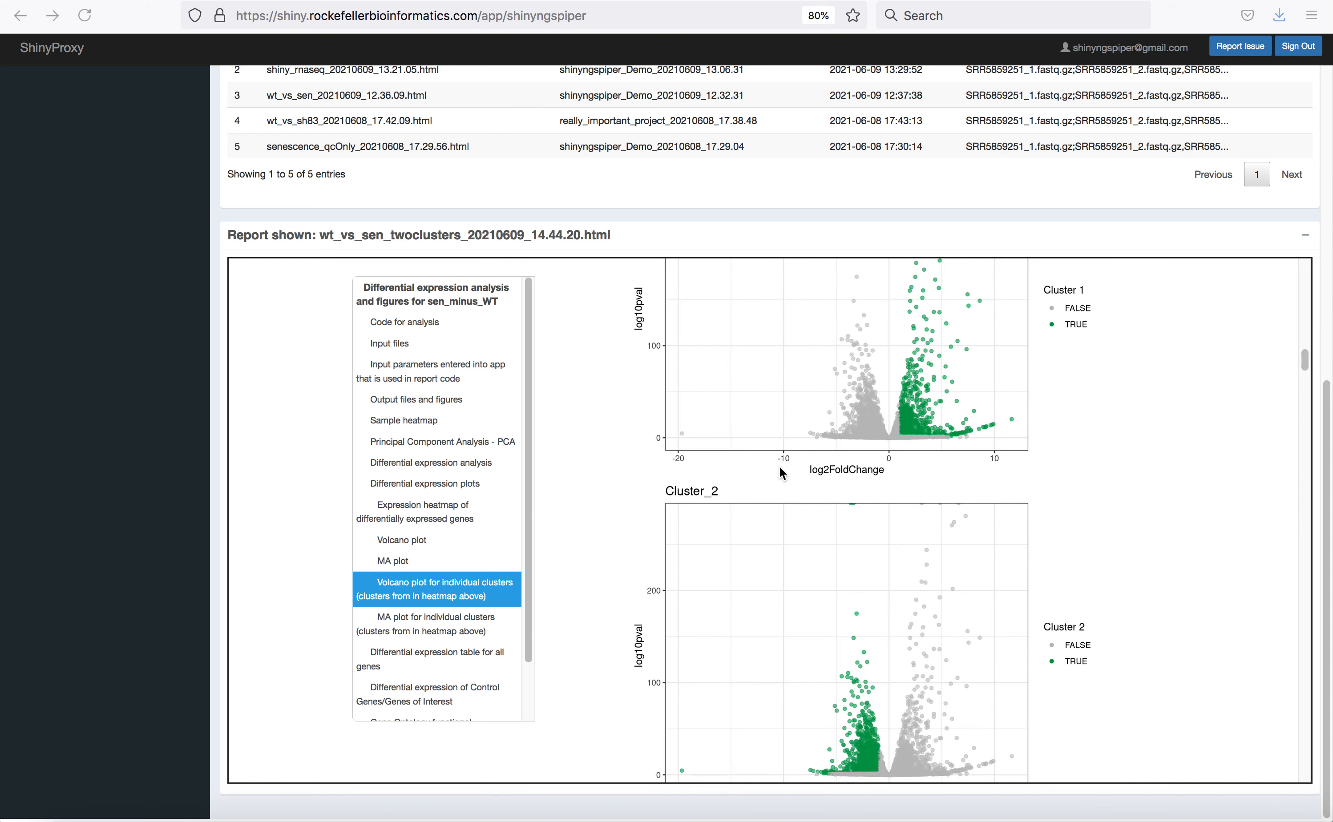
# - Examine the report's differential expression table, genes of interest volcano plot, and GO Biological Process over-representation results for all genes and Cluster_1
pyautogui.scroll(-10, 781, 473)
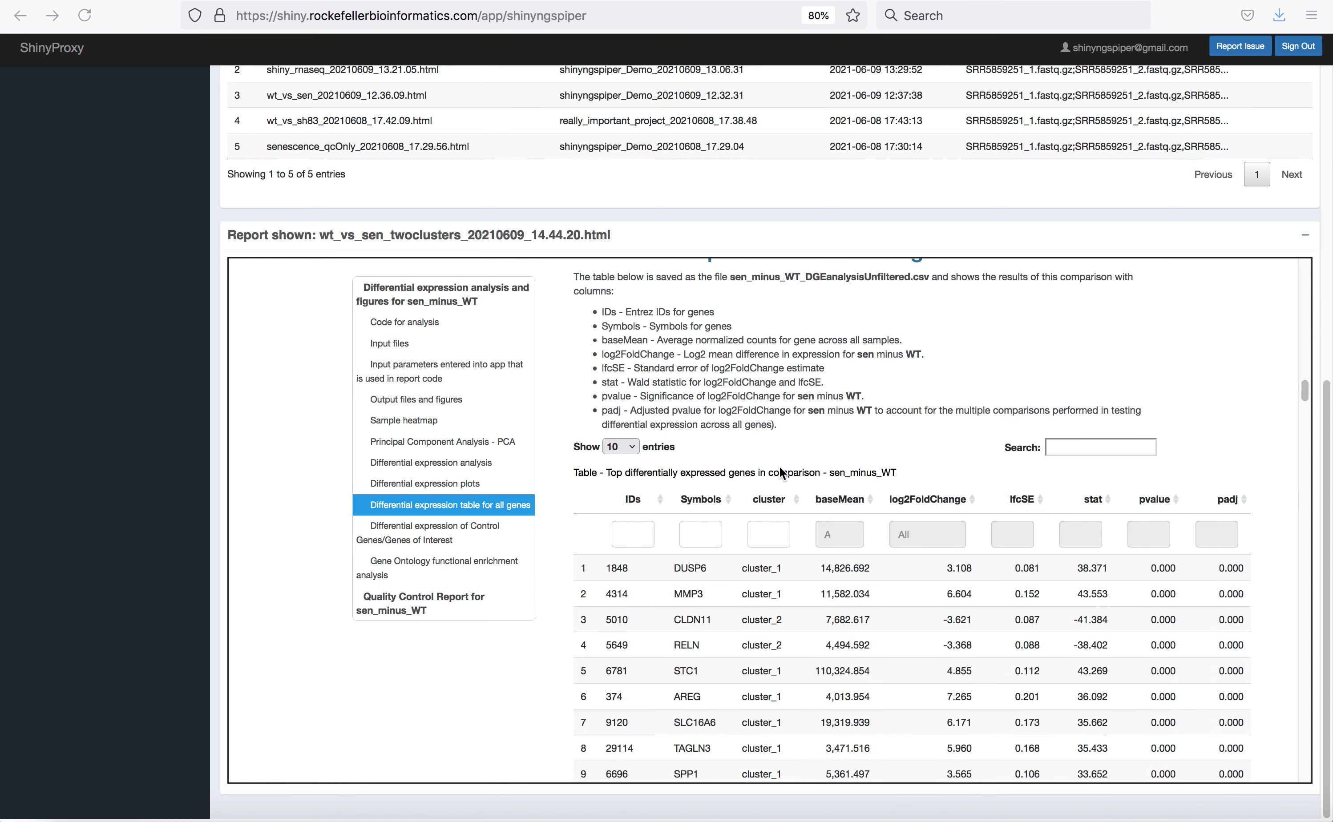
pyautogui.scroll(-15, 779, 465)
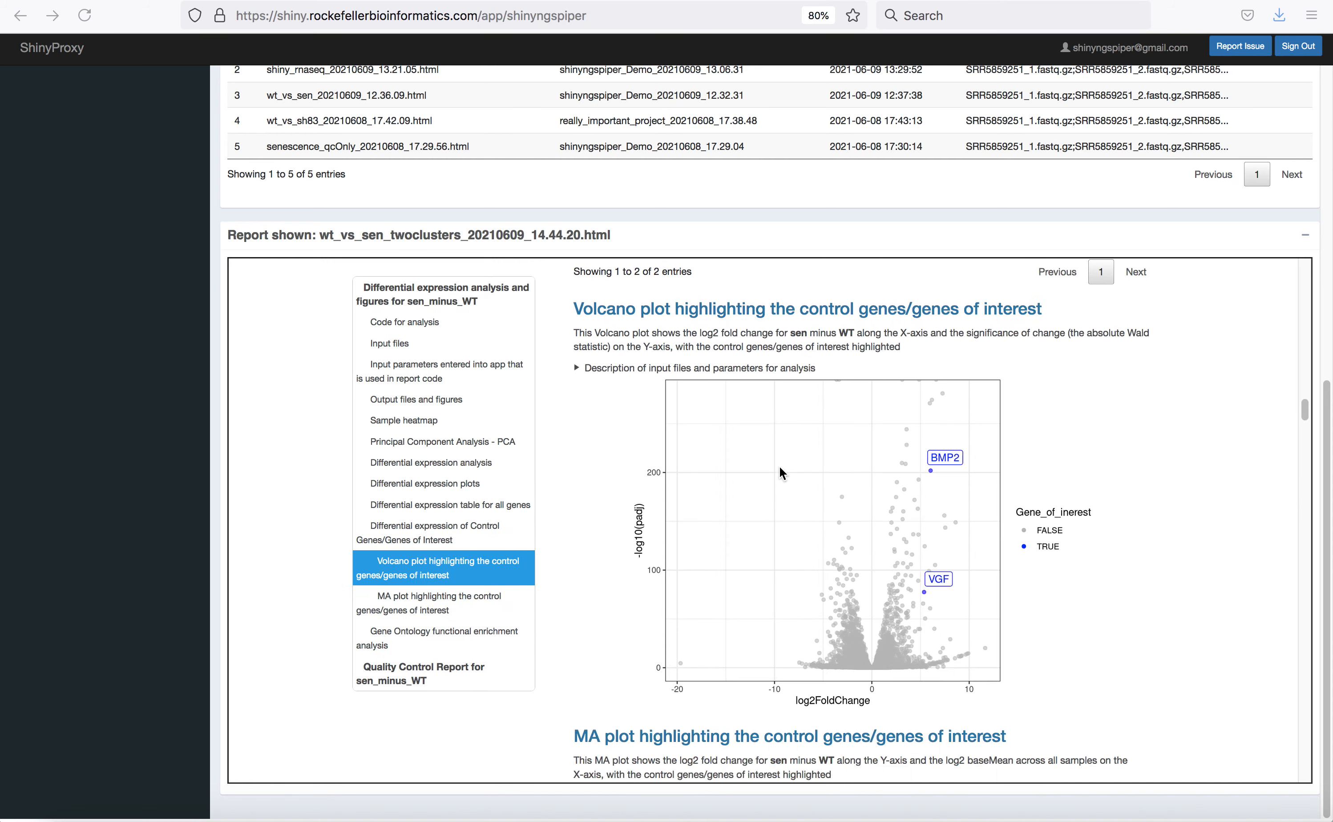
pyautogui.scroll(-8, 780, 468)
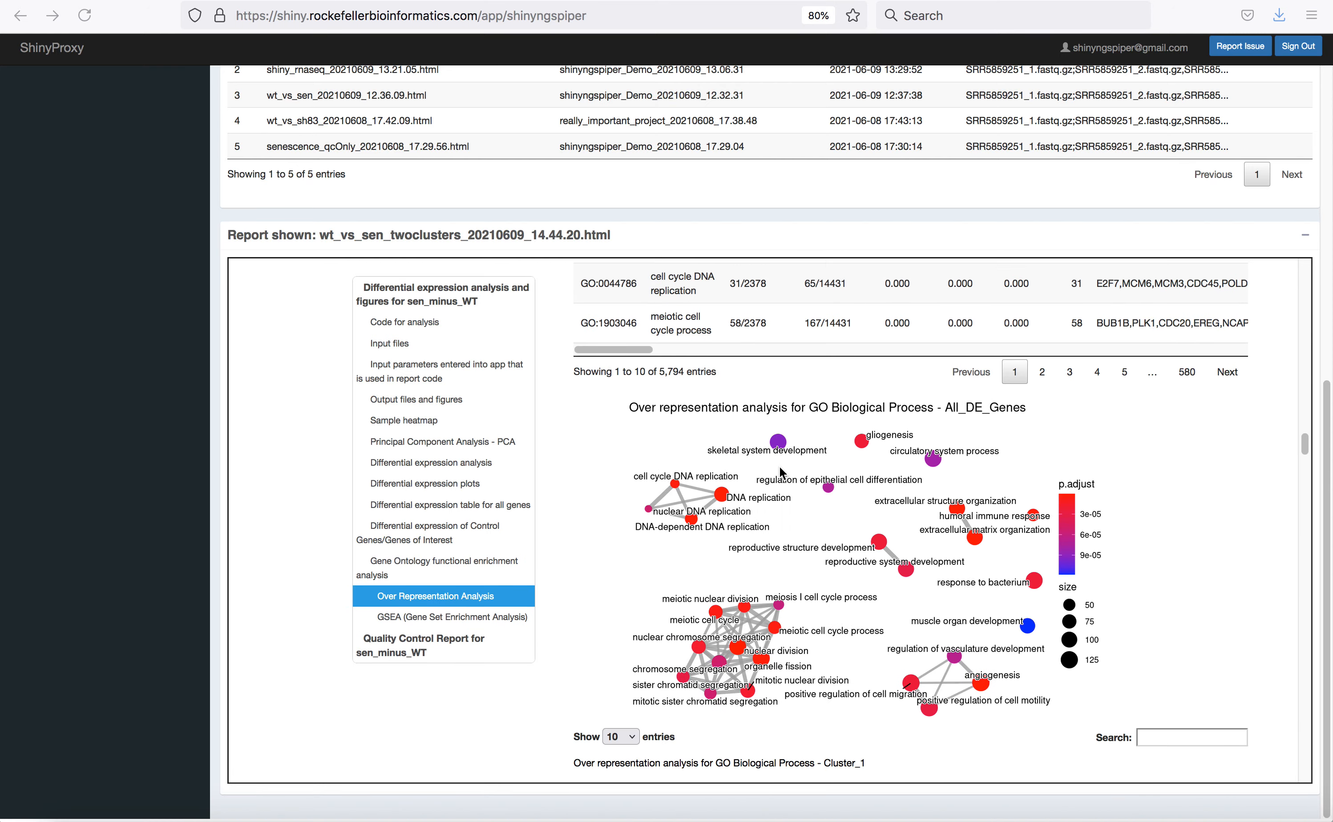
pyautogui.scroll(-10, 782, 473)
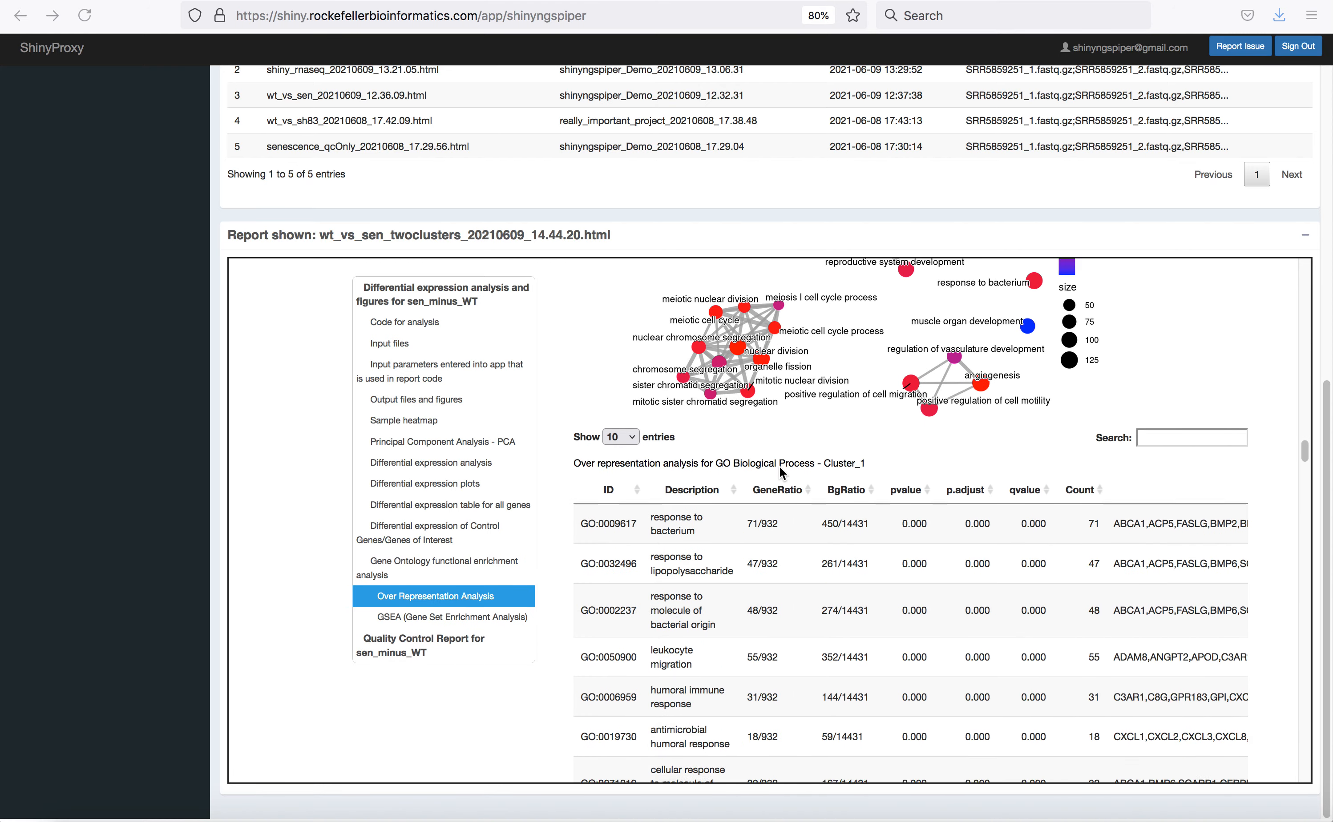
pyautogui.scroll(20, 779, 465)
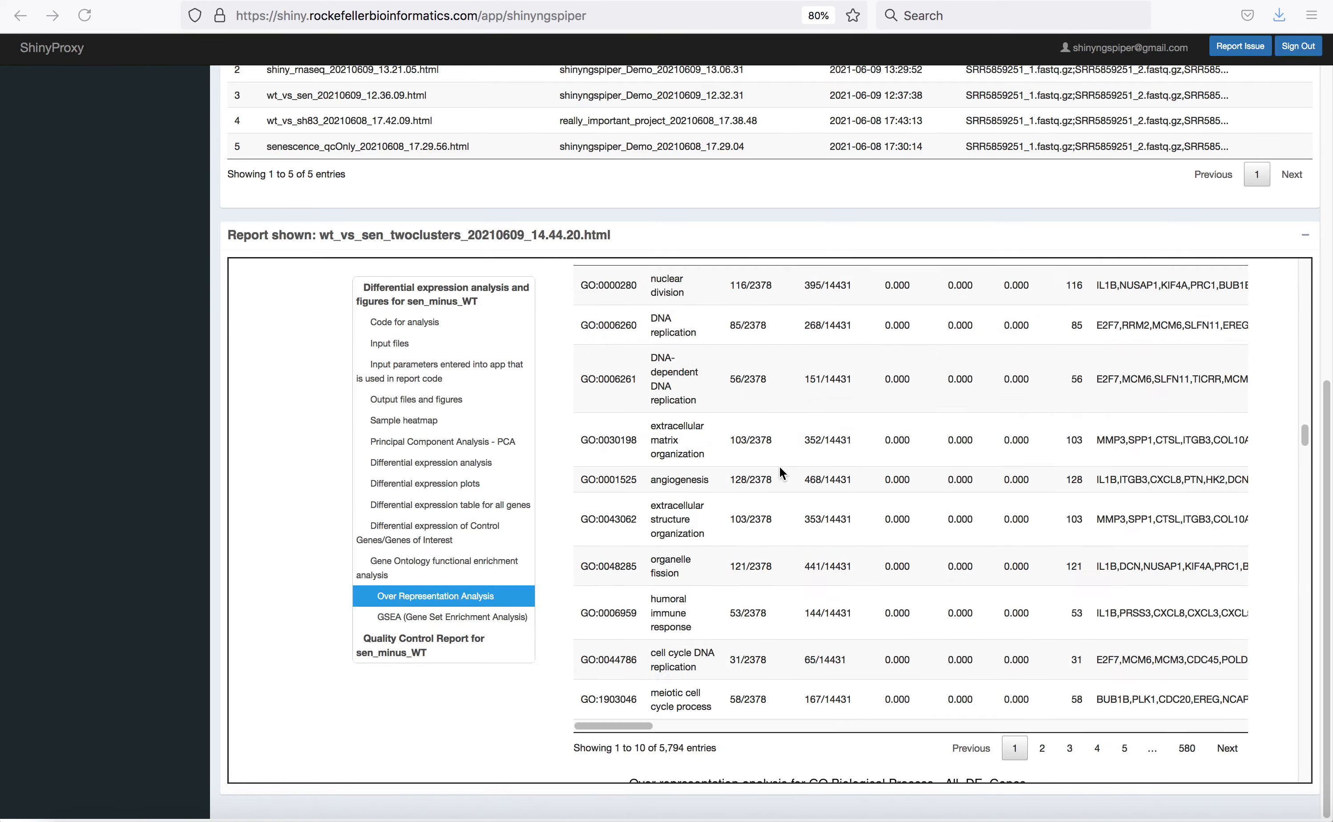
# - Download all reports and files as shinyngspiper_Demo_20210609_14.30.16.zip, opening it with Archive Utility, and bring the extracted folder into view
pyautogui.scroll(10, 122, 287)
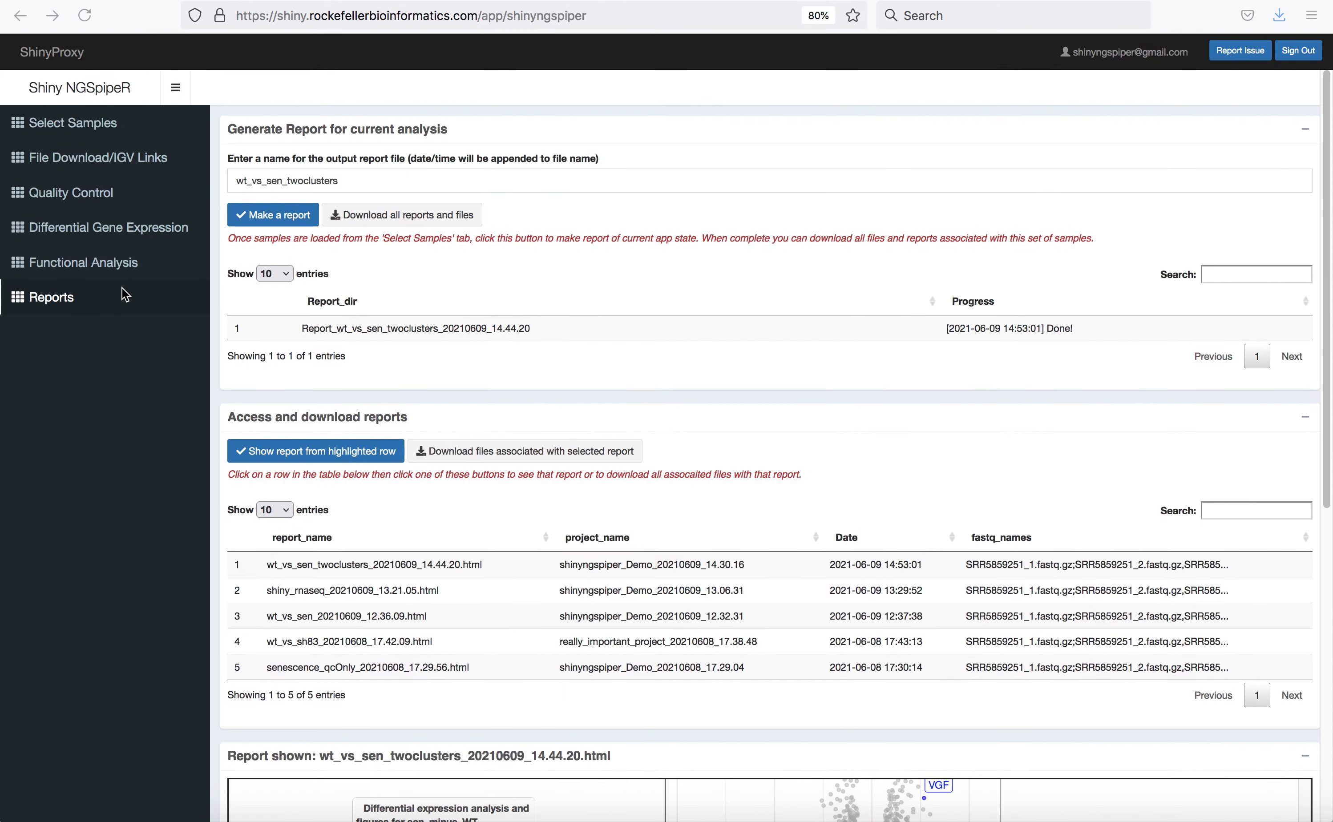
pyautogui.click(403, 218)
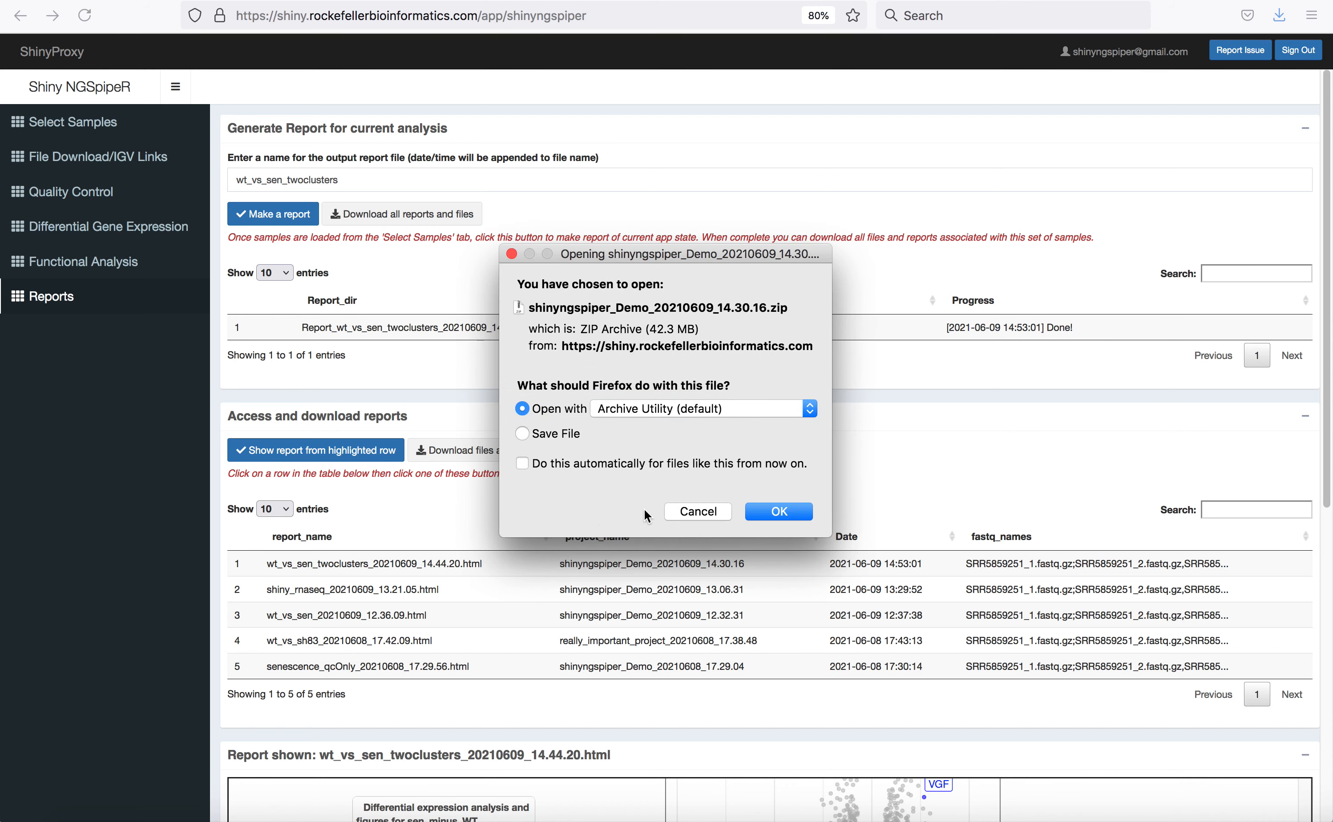
pyautogui.click(778, 513)
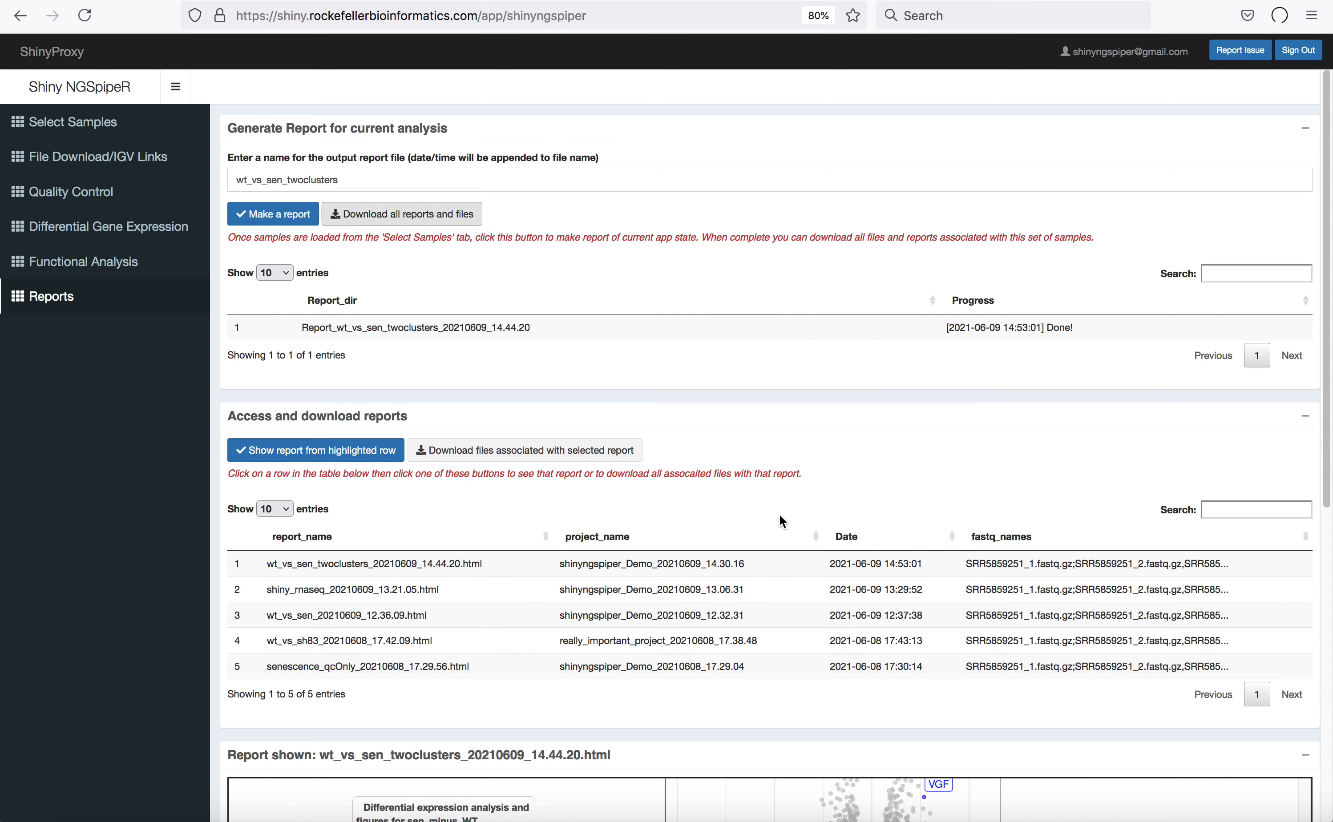
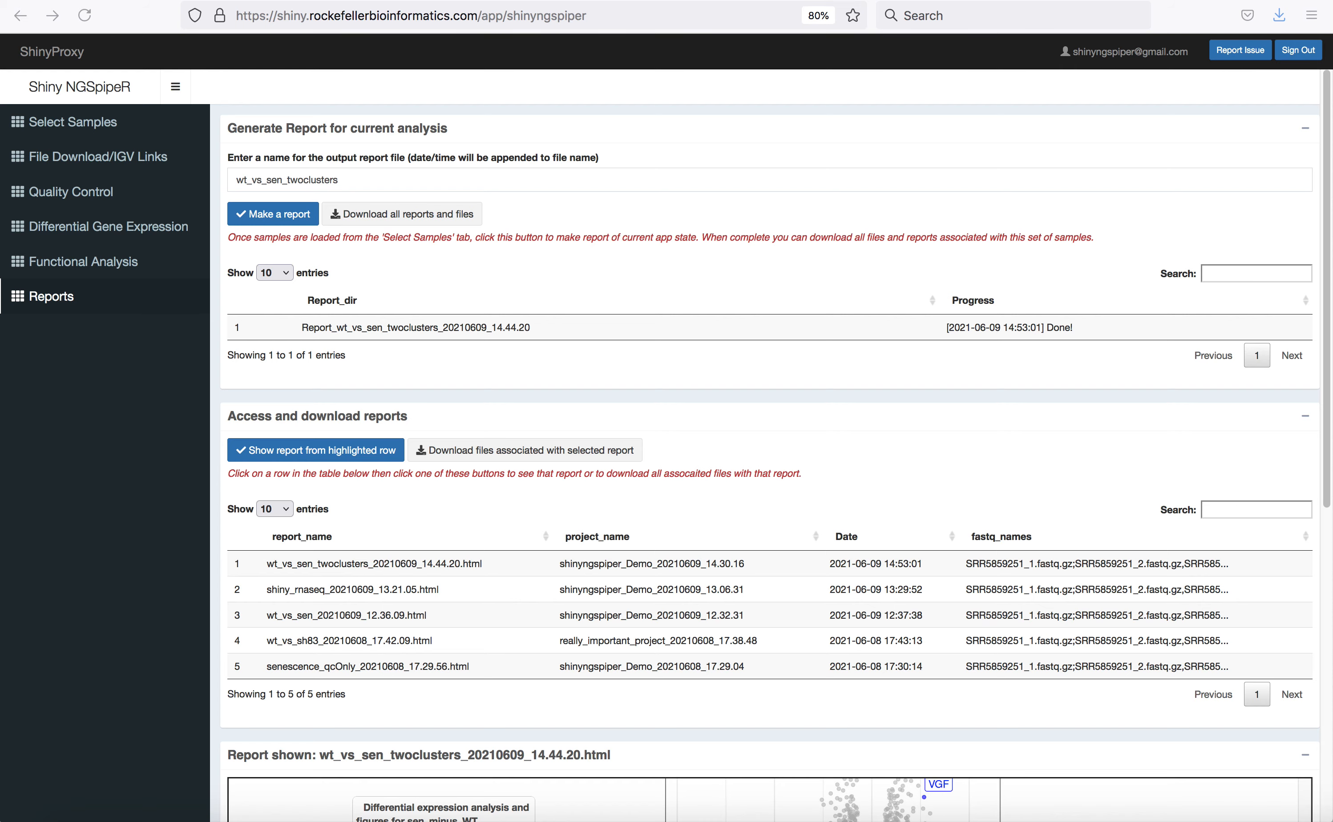
pyautogui.moveTo(679, 0); pyautogui.dragTo(356, 299)
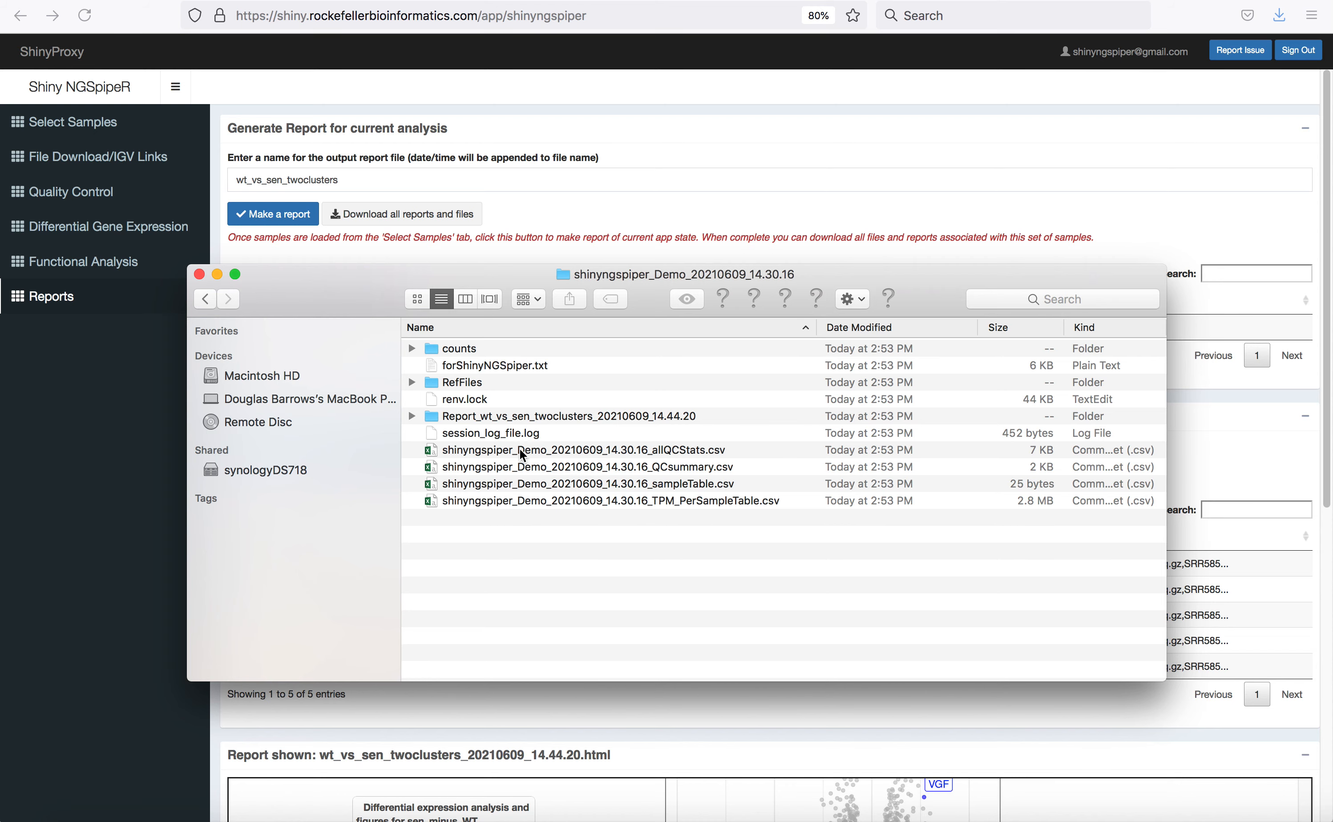
# - Look through the extracted wt_vs_sen_twoclusters report folder, including the sen_minus_WT DGEanalysis CSV files, HTML report and Figures subfolder, and close the Finder window
pyautogui.doubleClick(470, 416)
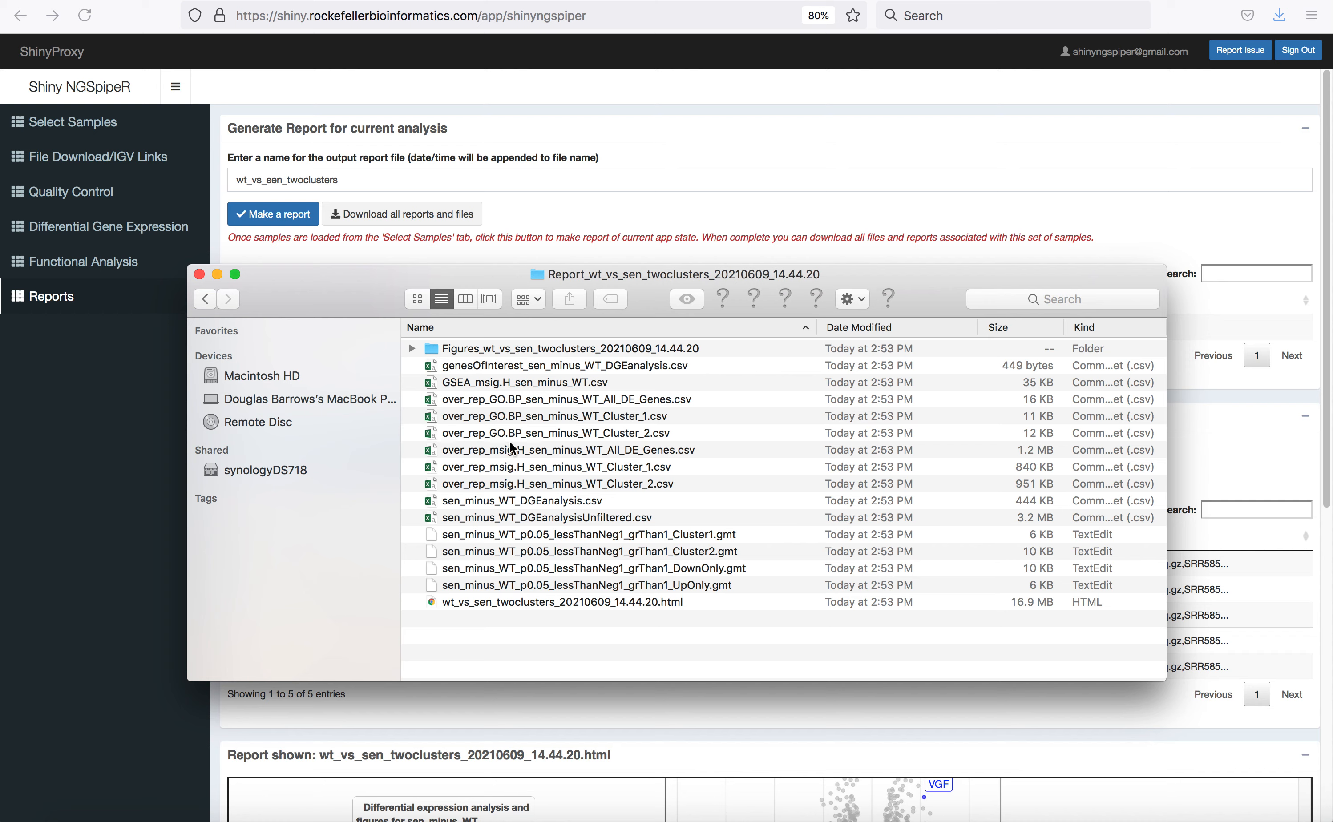
pyautogui.click(483, 502)
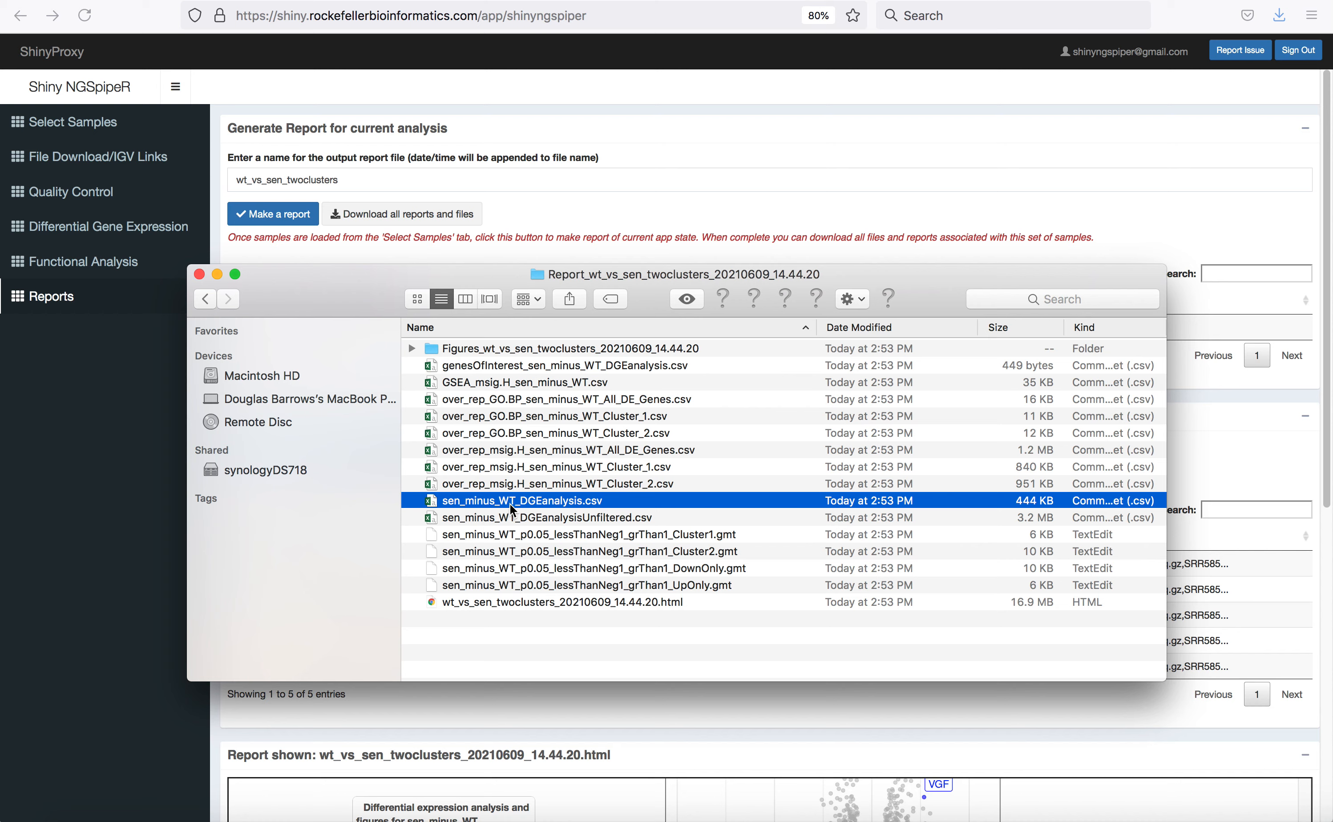
pyautogui.click(507, 520)
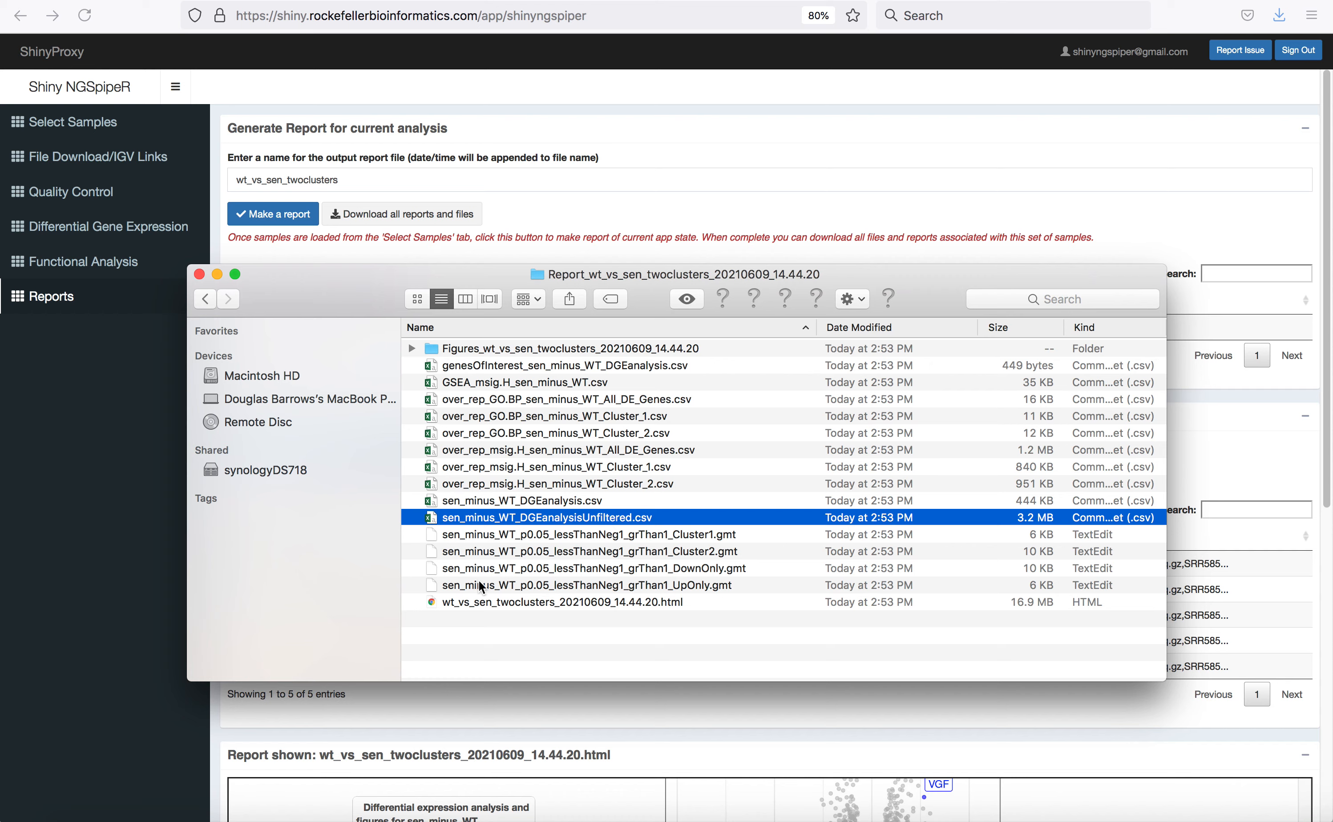
pyautogui.click(476, 603)
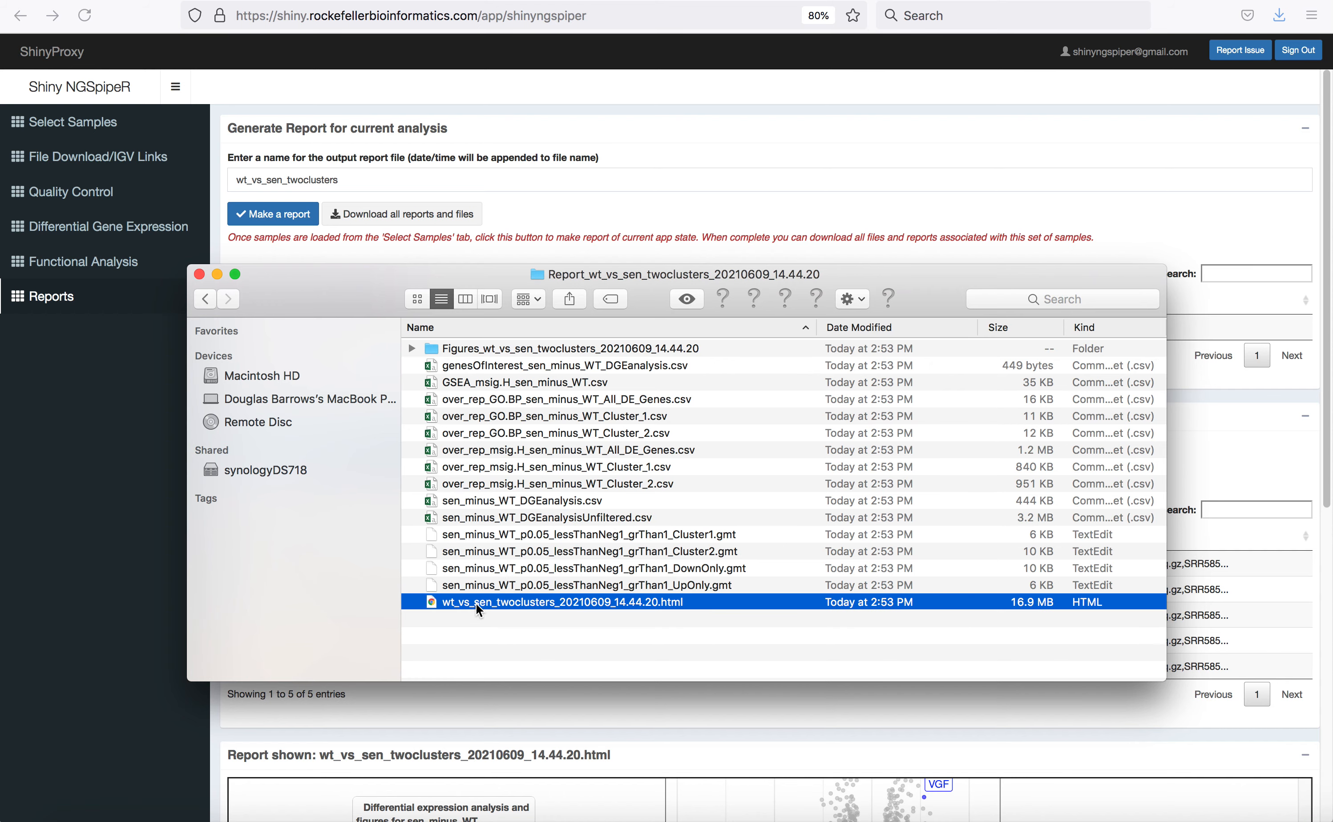
pyautogui.doubleClick(512, 348)
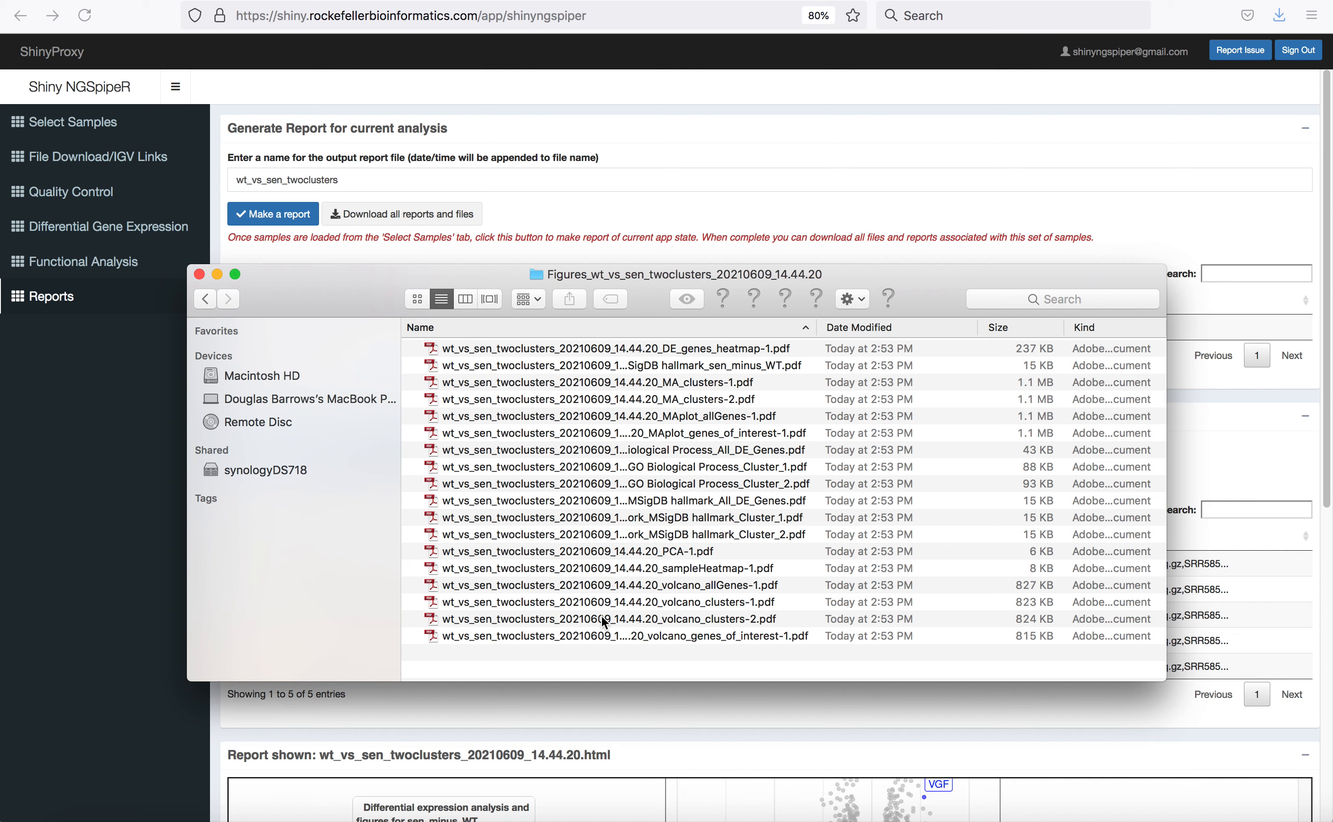
pyautogui.click(199, 274)
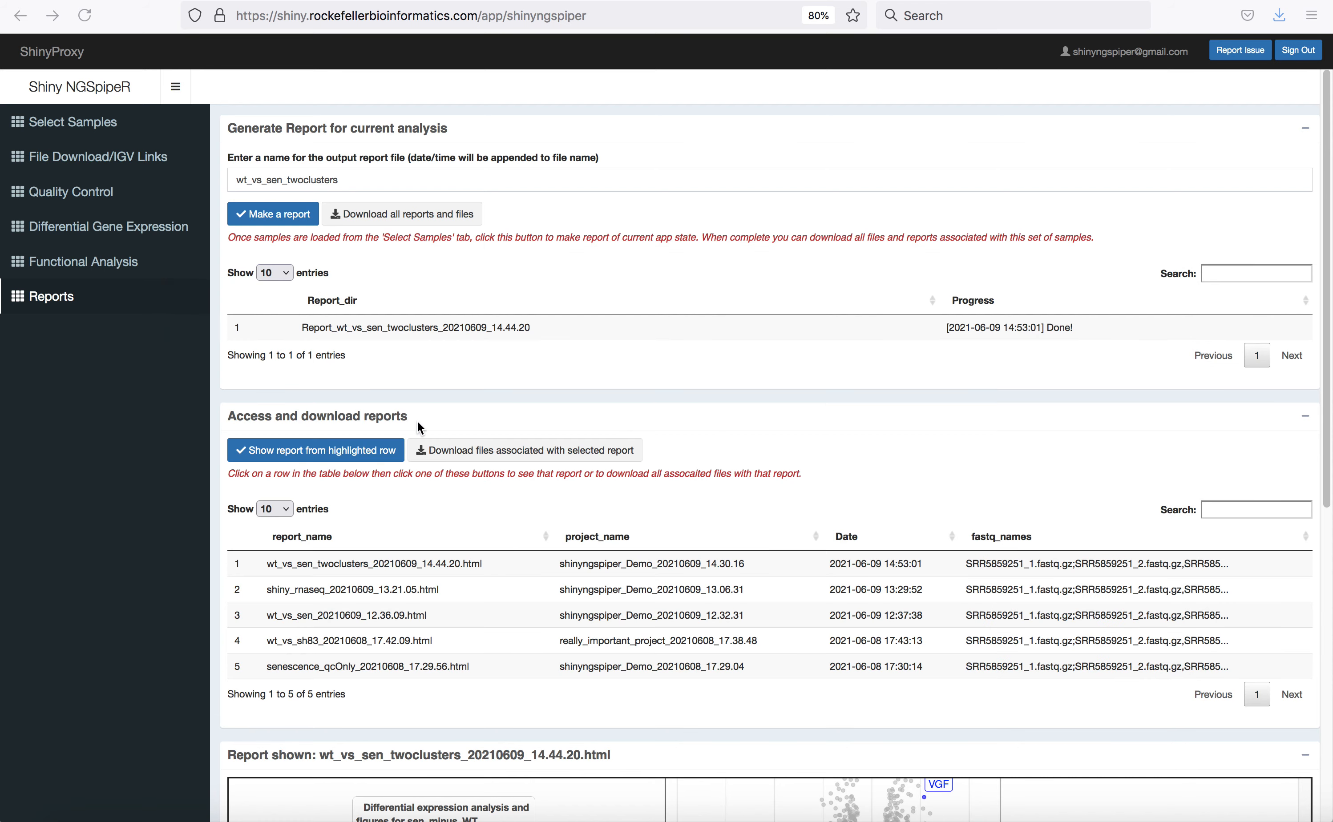